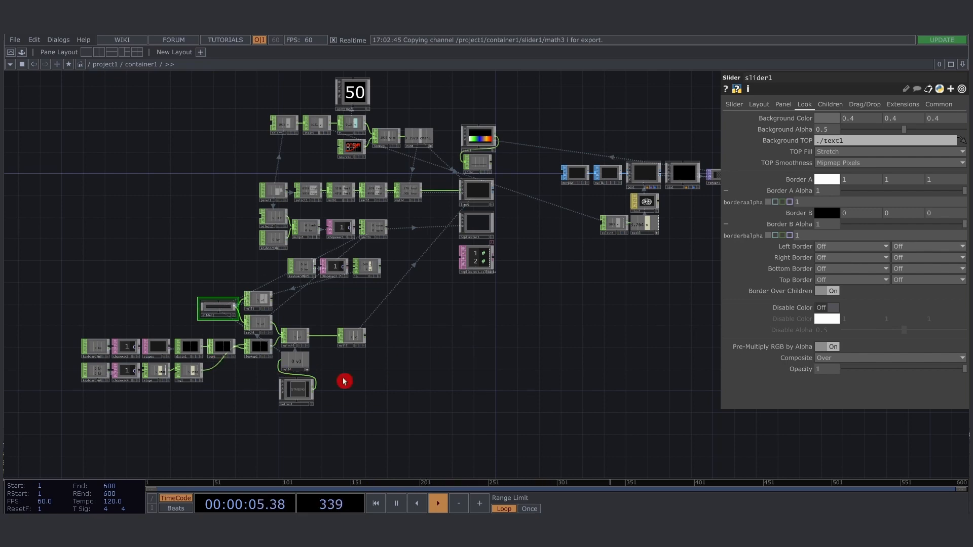
Step: Bring up the container1 viewer window, choose red in the colour picker and draw a looping freehand stroke on the canvas
{"action": "left_click_drag", "start_coordinate": [418, 320], "coordinate": [430, 310]}
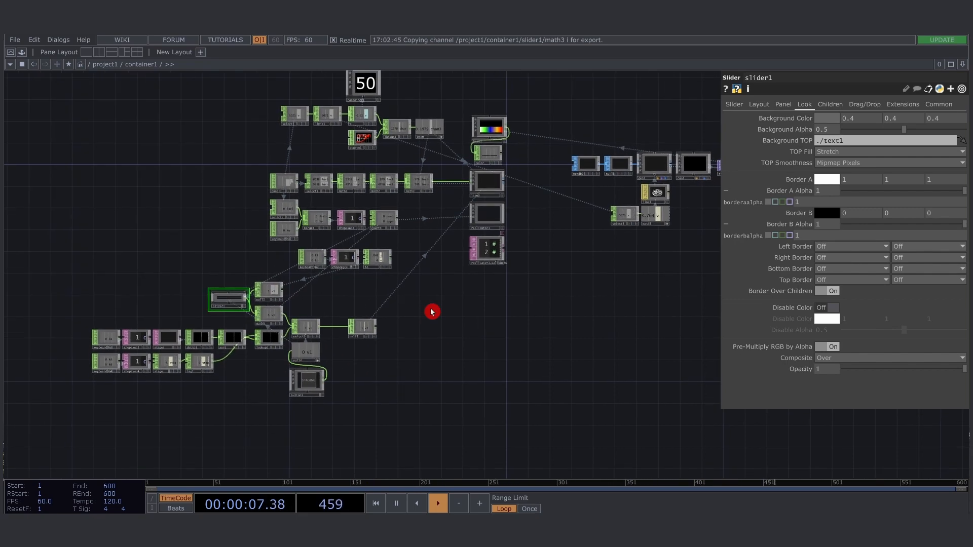
{"action": "key", "text": "alt+Tab"}
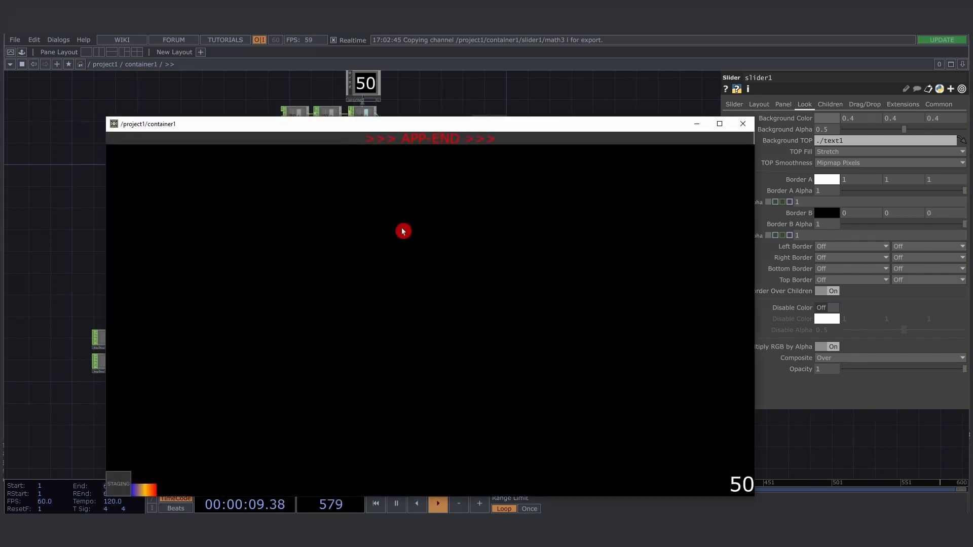
{"action": "left_click_drag", "start_coordinate": [341, 127], "coordinate": [360, 92]}
{"action": "left_click", "coordinate": [172, 448]}
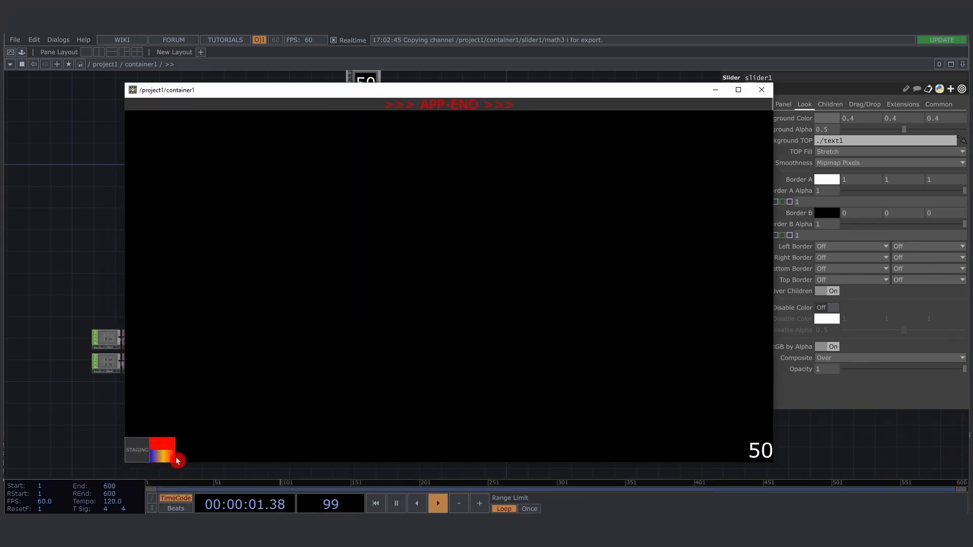
{"action": "mouse_move", "coordinate": [337, 219]}
{"action": "left_mouse_down"}
{"action": "mouse_move", "coordinate": [406, 237]}
{"action": "mouse_move", "coordinate": [489, 304]}
{"action": "mouse_move", "coordinate": [556, 274]}
{"action": "left_mouse_up"}
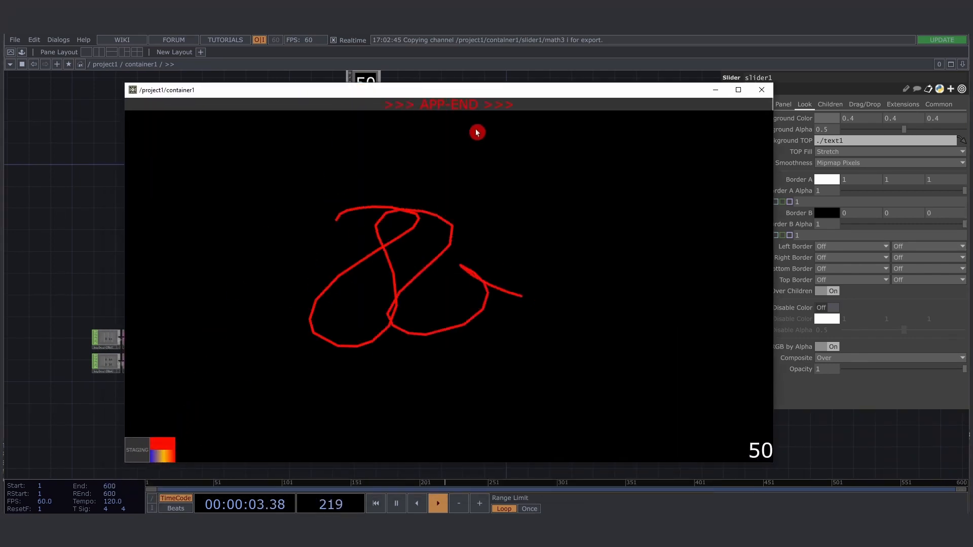
{"action": "mouse_move", "coordinate": [528, 108]}
{"action": "left_mouse_down"}
{"action": "mouse_move", "coordinate": [185, 106]}
{"action": "mouse_move", "coordinate": [561, 108]}
{"action": "mouse_move", "coordinate": [106, 108]}
{"action": "mouse_move", "coordinate": [800, 117]}
{"action": "left_mouse_up"}
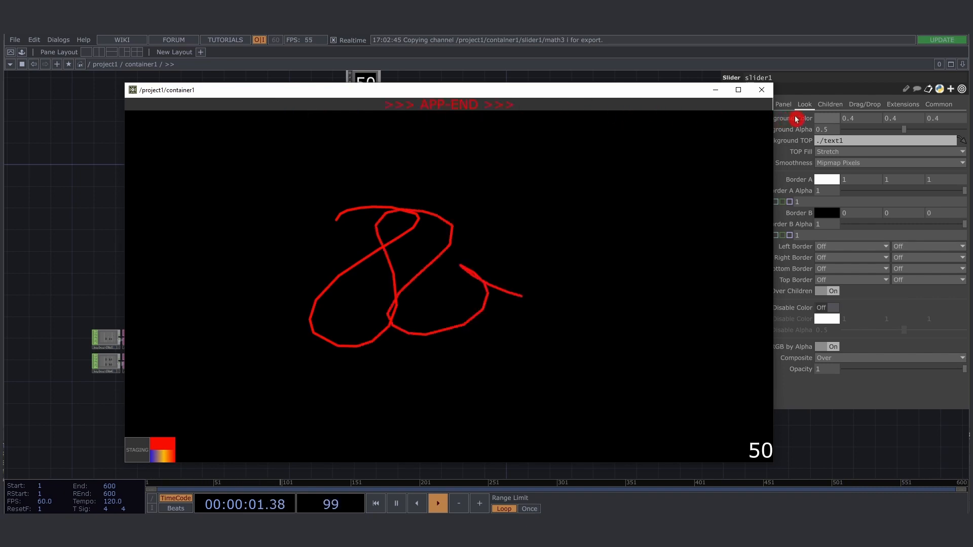
Step: Test the STAGING/PERFORM toggle in the container1 viewer and shrink the viewer window
{"action": "left_click", "coordinate": [141, 454]}
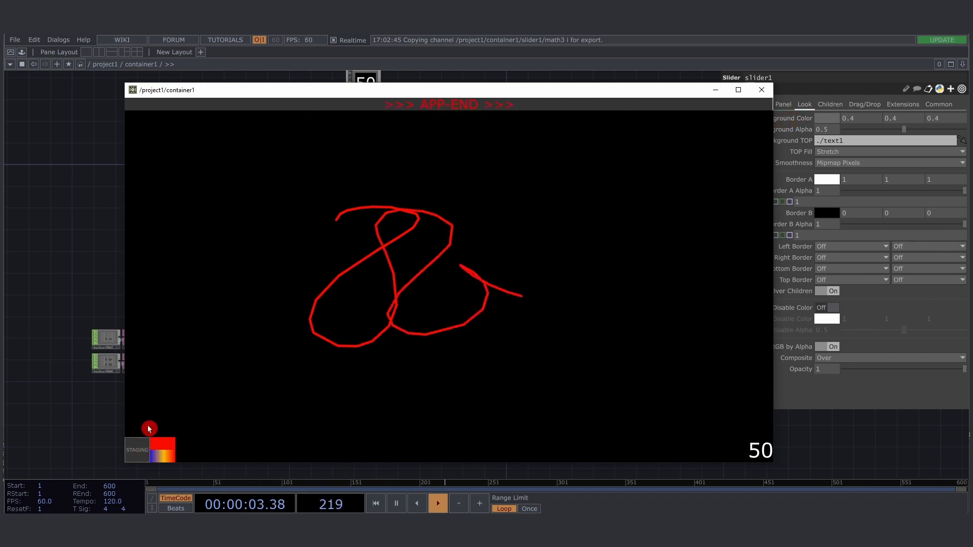
{"action": "left_click", "coordinate": [143, 453]}
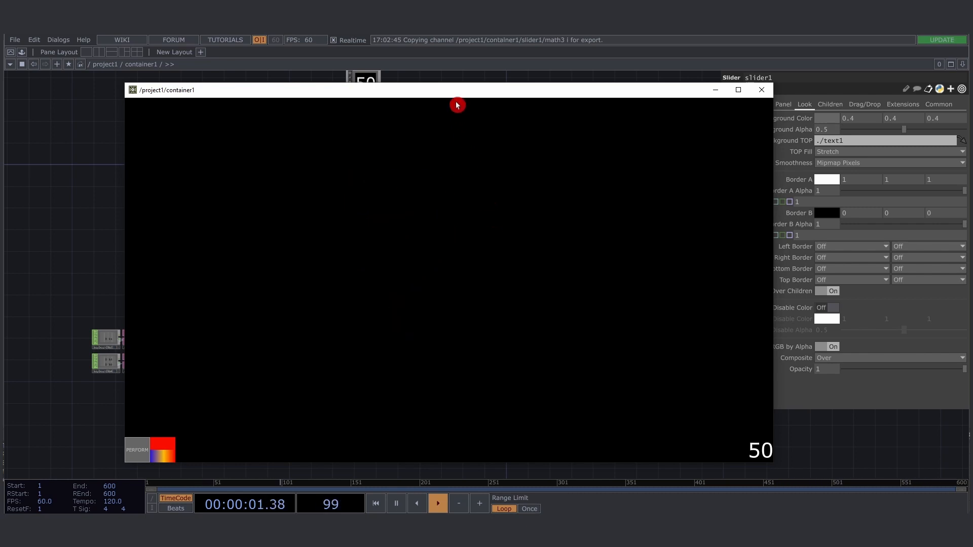
{"action": "left_click_drag", "start_coordinate": [456, 83], "coordinate": [443, 181]}
{"action": "left_click", "coordinate": [135, 453]}
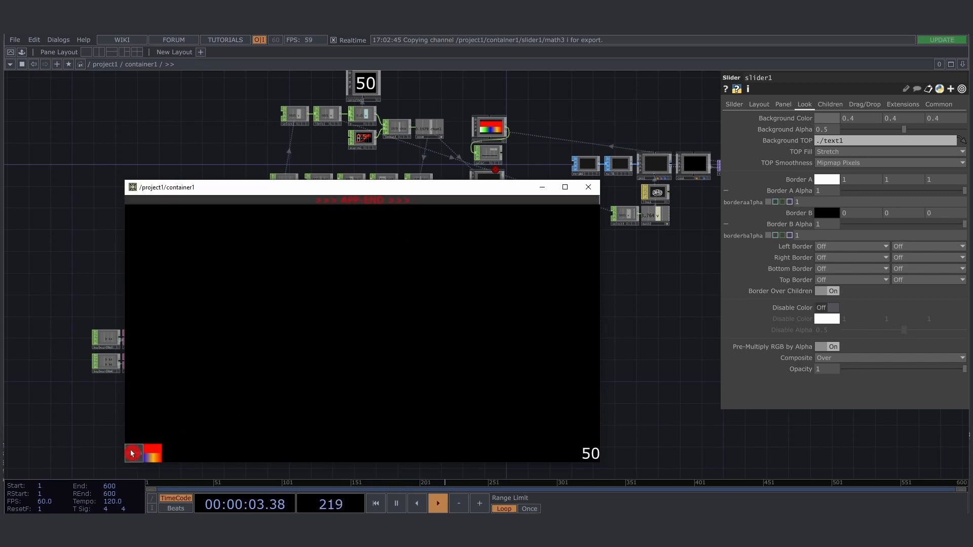
Step: Close the container1 viewer window and save the project
{"action": "left_click_drag", "start_coordinate": [248, 190], "coordinate": [607, 191]}
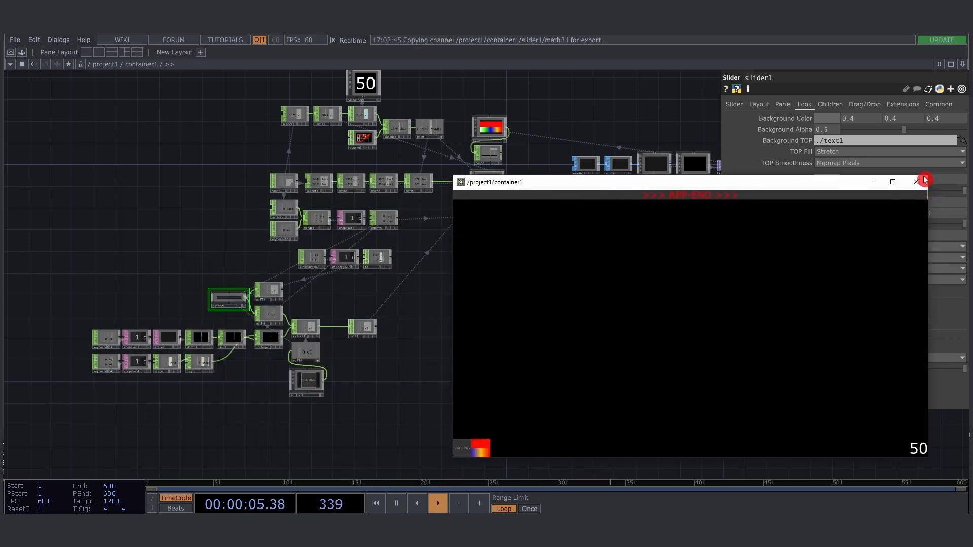
{"action": "left_click", "coordinate": [915, 188]}
{"action": "left_click_drag", "start_coordinate": [463, 374], "coordinate": [434, 334]}
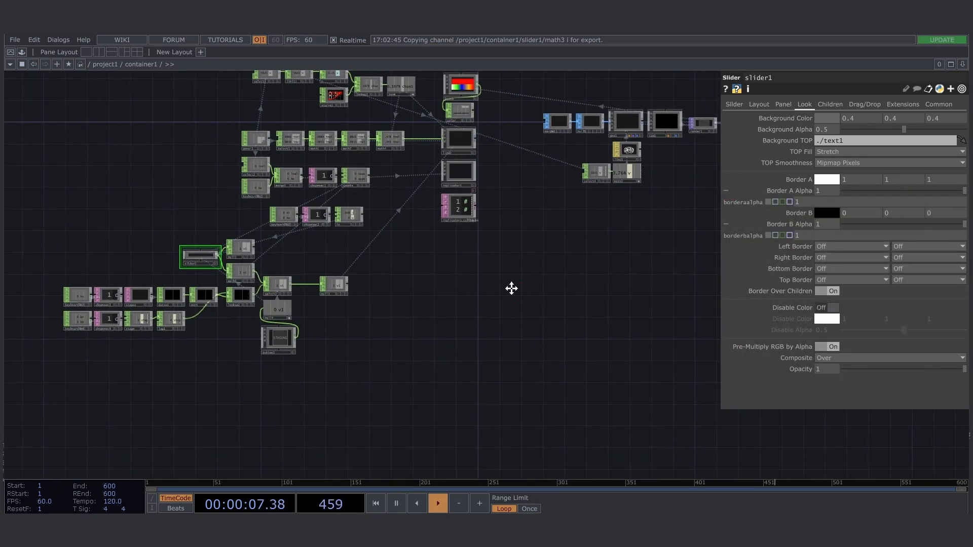
{"action": "left_click_drag", "start_coordinate": [520, 292], "coordinate": [509, 293]}
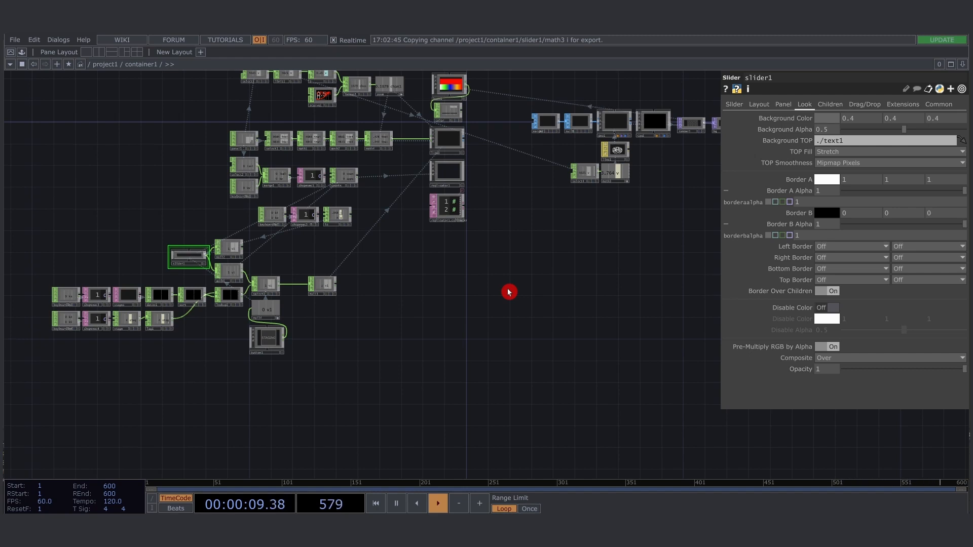
{"action": "key", "text": "ctrl+s"}
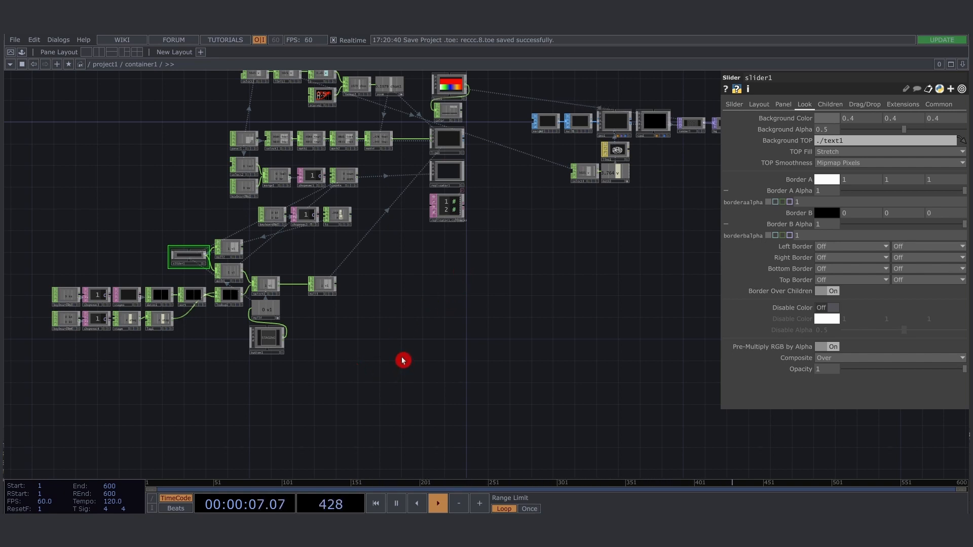
Step: Add a Keyboard In CHOP in the empty area below the existing container1 network
{"action": "left_click_drag", "start_coordinate": [228, 422], "coordinate": [428, 348]}
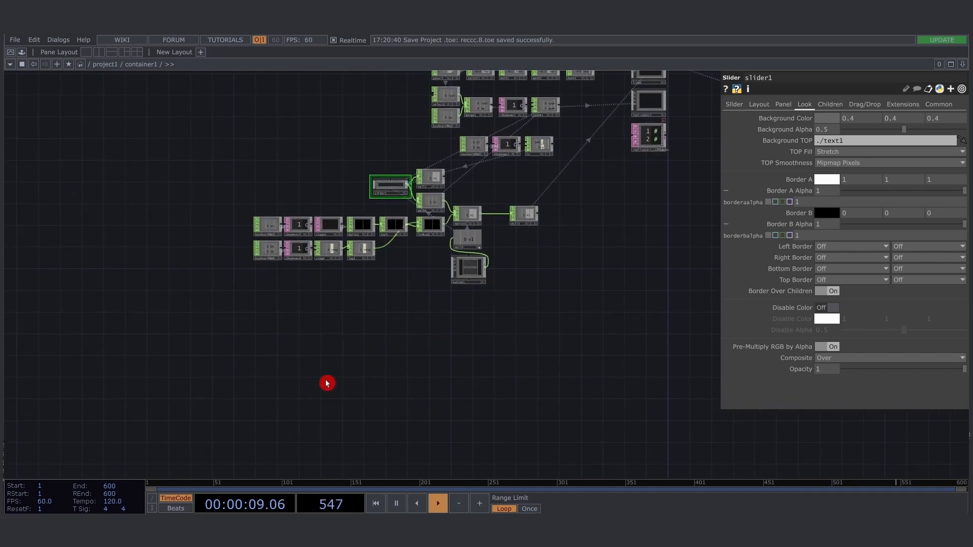
{"action": "left_click_drag", "start_coordinate": [325, 379], "coordinate": [312, 343]}
{"action": "scroll", "coordinate": [313, 327], "scroll_direction": "up", "scroll_amount": 3}
{"action": "left_click_drag", "start_coordinate": [325, 310], "coordinate": [266, 304]}
{"action": "scroll", "coordinate": [265, 303], "scroll_direction": "up", "scroll_amount": 3}
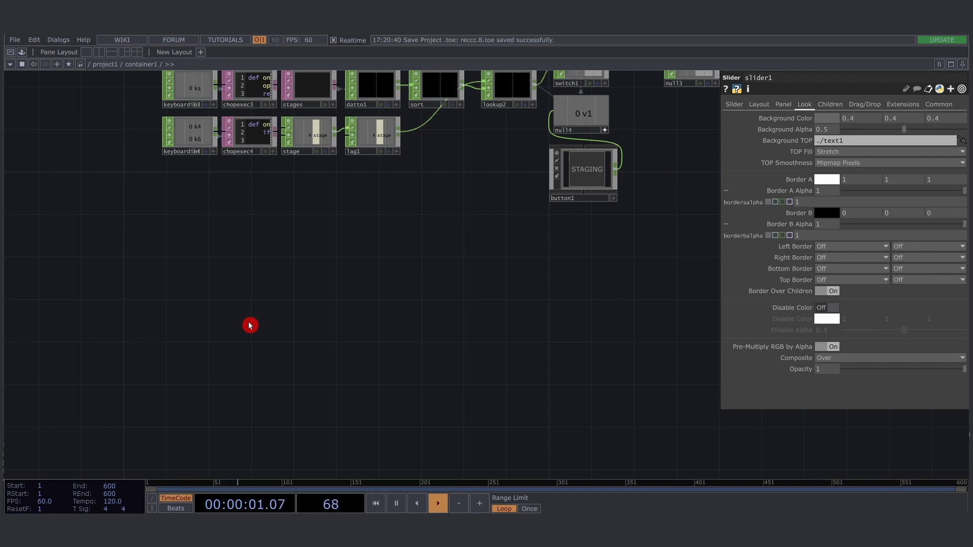
{"action": "key", "text": "Tab"}
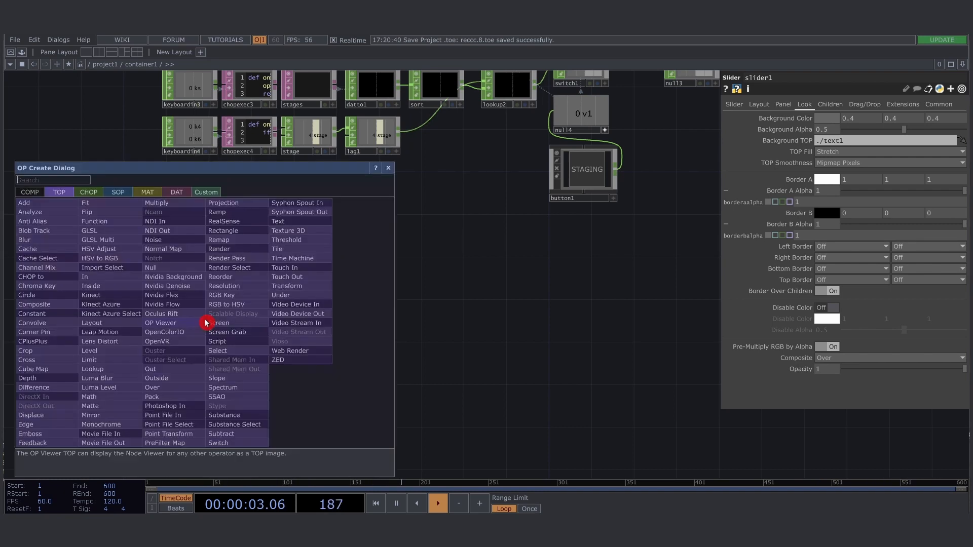
{"action": "left_click", "coordinate": [95, 194]}
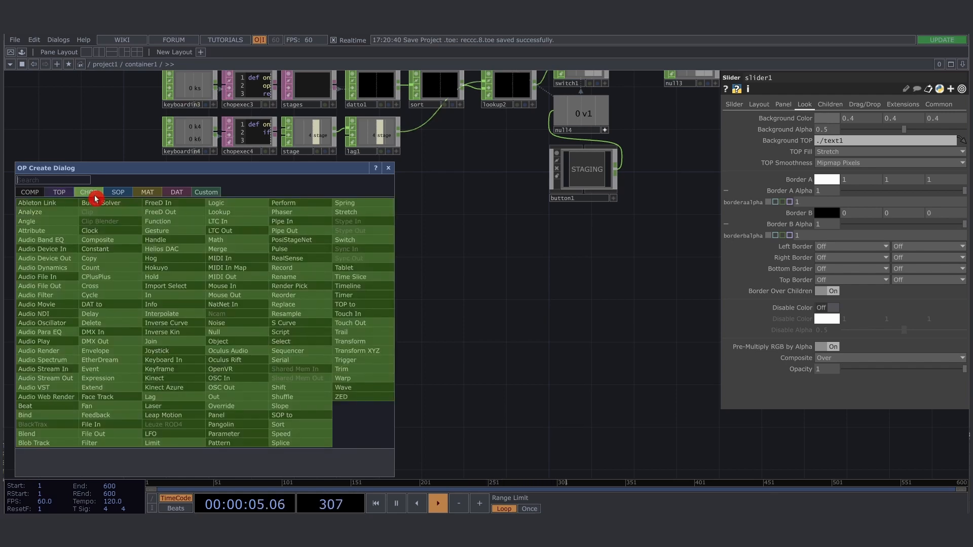
{"action": "type", "text": "keyb"}
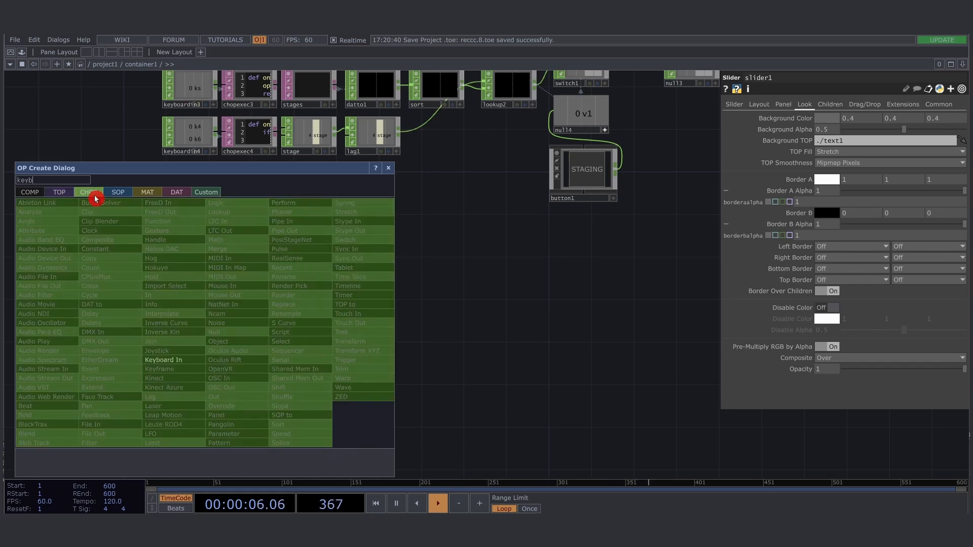
{"action": "left_click", "coordinate": [181, 363]}
{"action": "left_click", "coordinate": [189, 282]}
{"action": "scroll", "coordinate": [187, 274], "scroll_direction": "up", "scroll_amount": 5}
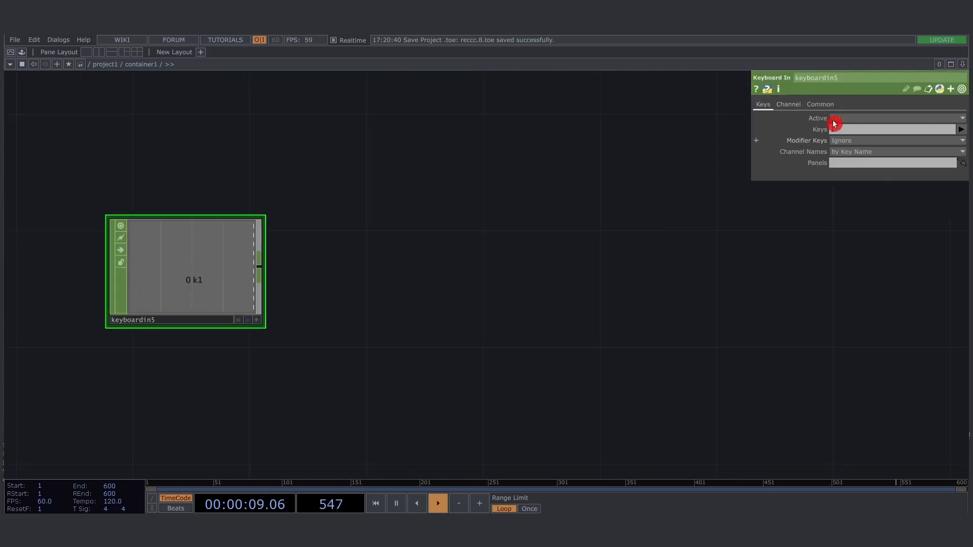
Step: Set the new Keyboard In CHOP to respond to key 5
{"action": "left_click", "coordinate": [851, 132]}
{"action": "type", "text": "5"}
{"action": "key", "text": "Return"}
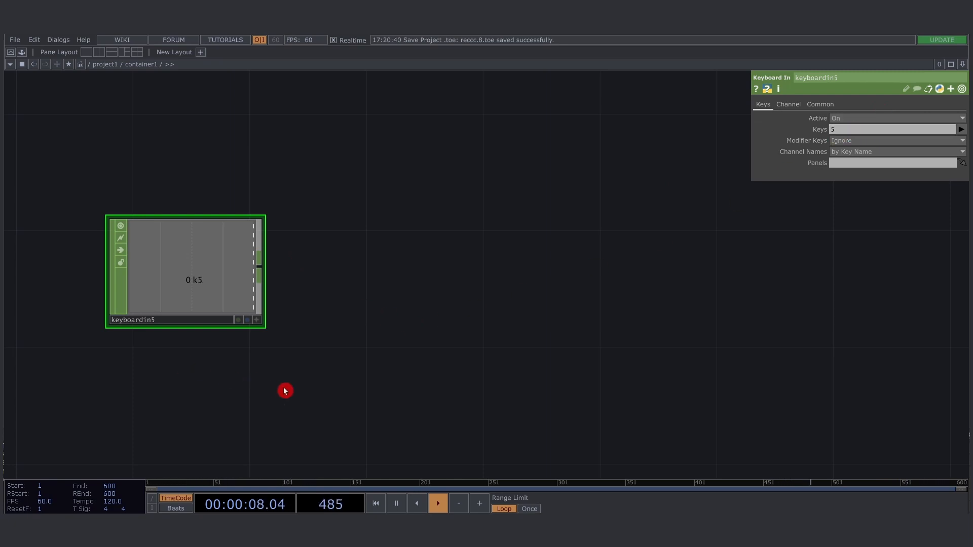
Step: Add an Audio Device In CHOP directly below the Keyboard In CHOP
{"action": "left_click_drag", "start_coordinate": [189, 412], "coordinate": [203, 324]}
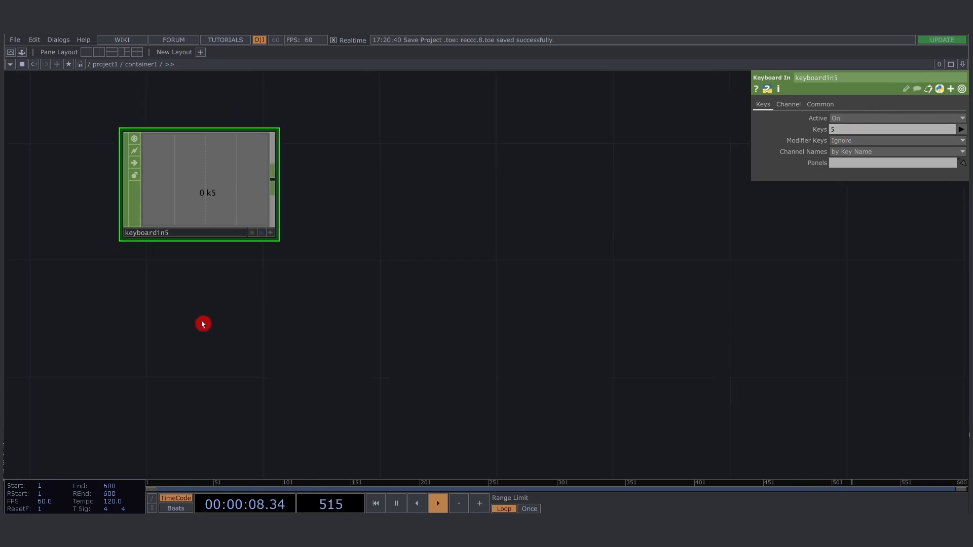
{"action": "key", "text": "Tab"}
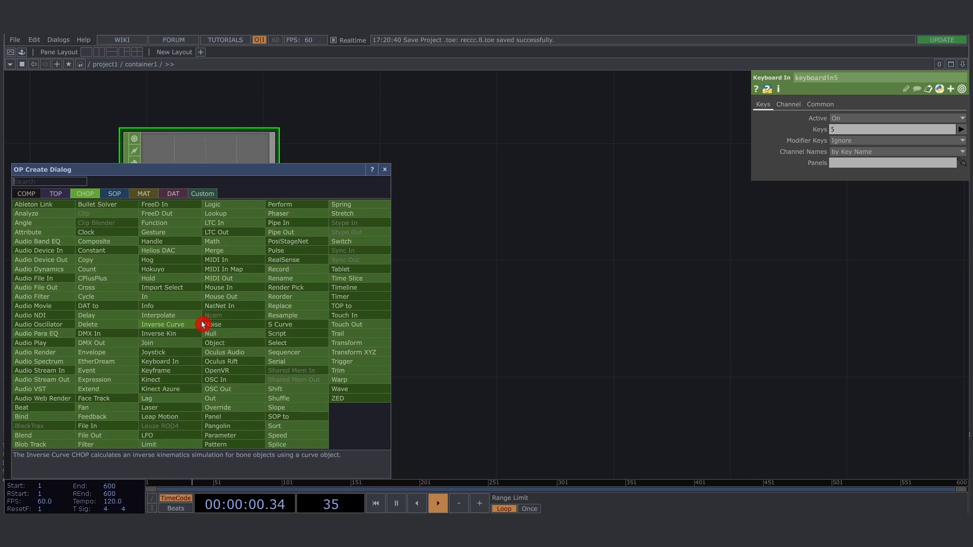
{"action": "type", "text": "aud"}
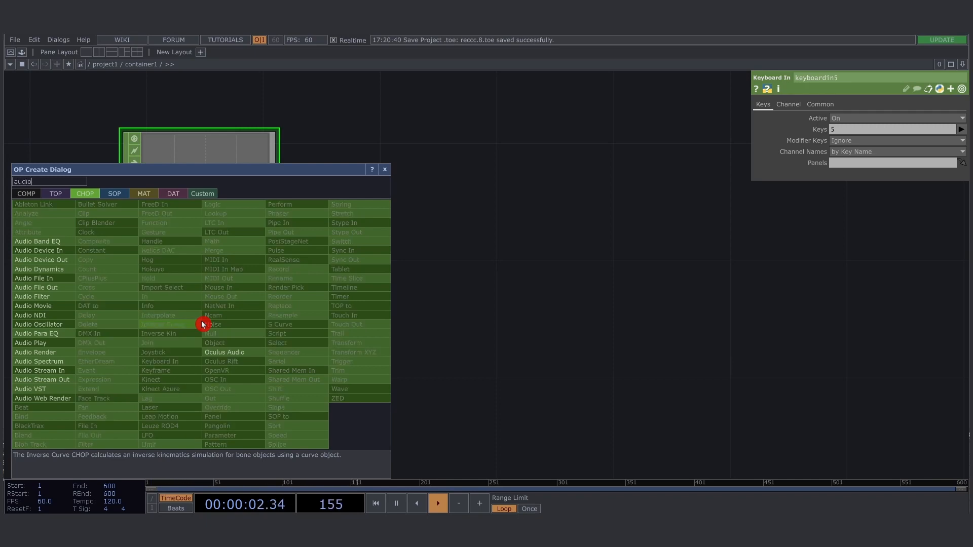
{"action": "type", "text": "io"}
{"action": "left_click", "coordinate": [61, 257]}
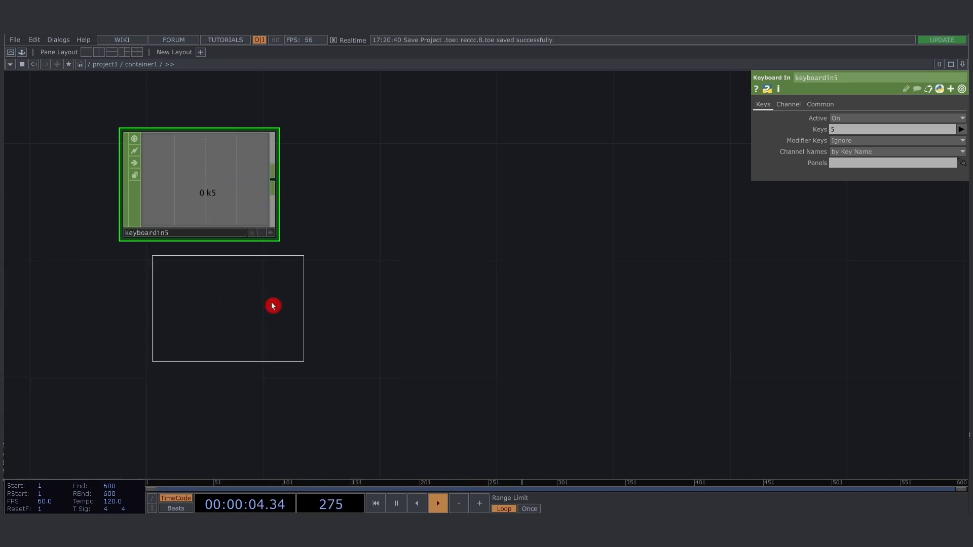
{"action": "left_click", "coordinate": [185, 310]}
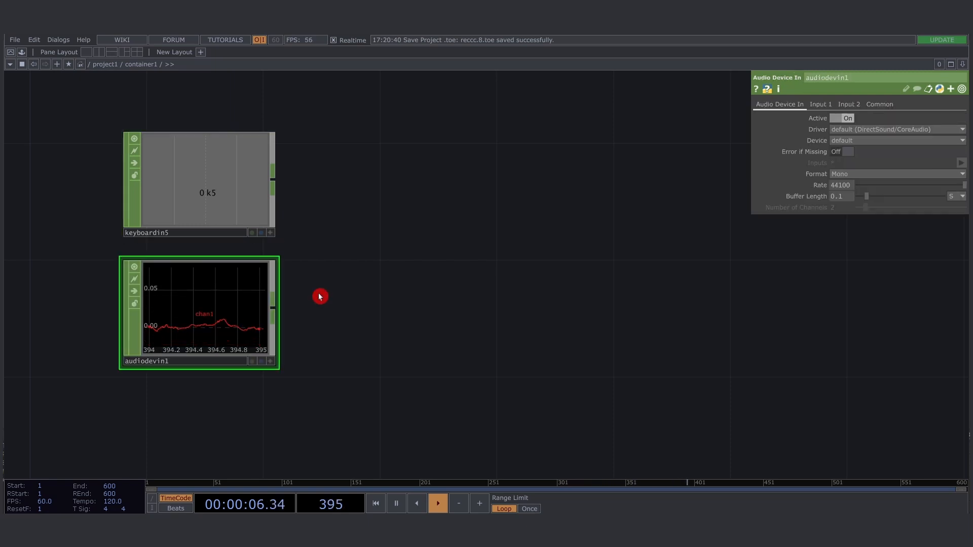
Step: Set the Audio Device In CHOP's device to Focusrite USB (Focusrite USB Audio)
{"action": "left_click", "coordinate": [884, 141]}
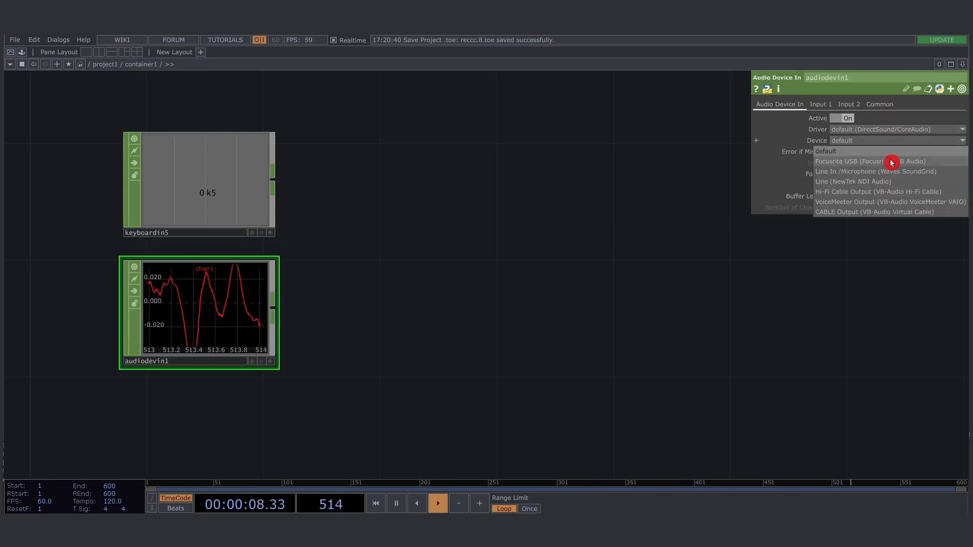
{"action": "left_click", "coordinate": [892, 162]}
{"action": "left_click_drag", "start_coordinate": [352, 280], "coordinate": [326, 278]}
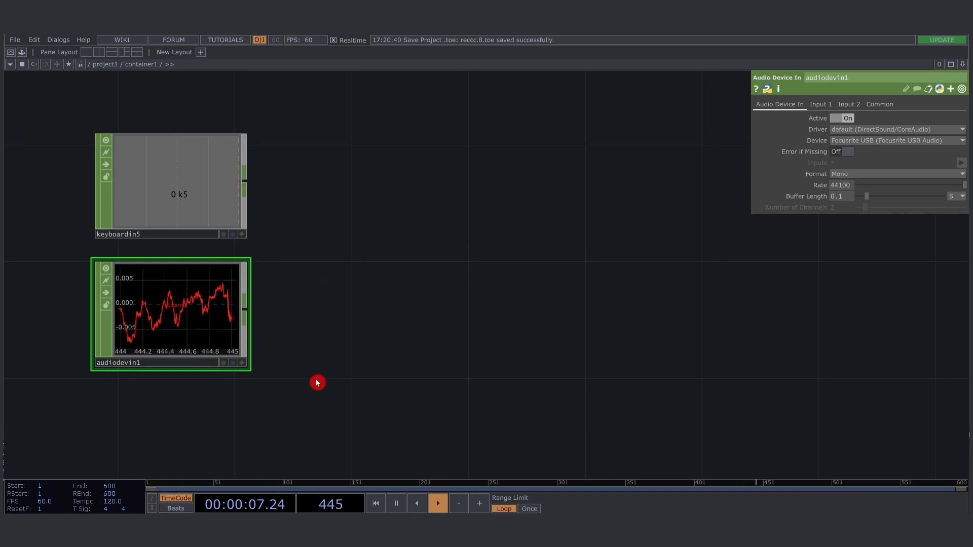
Step: Add a Lag CHOP beside the Keyboard In CHOP and connect keyboardin5's output to its first input
{"action": "left_click_drag", "start_coordinate": [317, 382], "coordinate": [353, 354]}
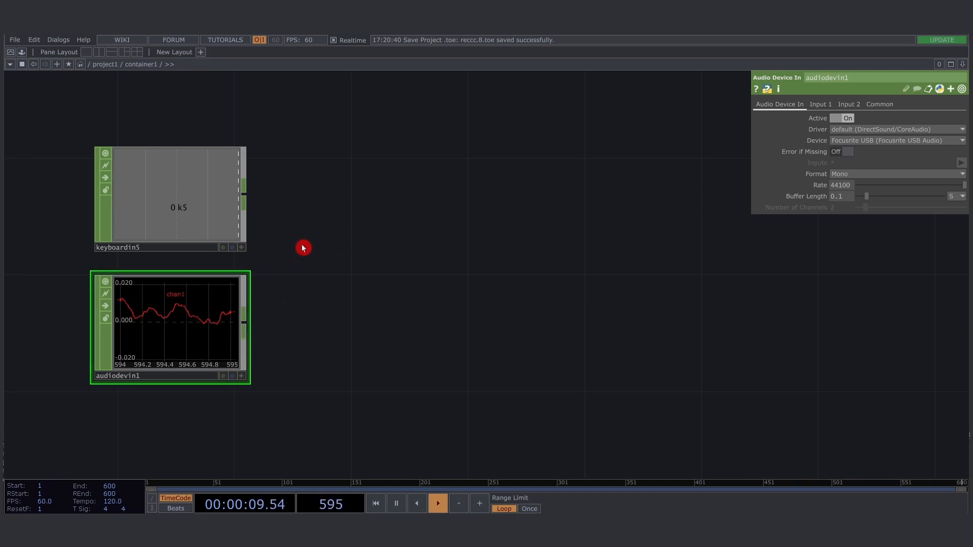
{"action": "key", "text": "Tab"}
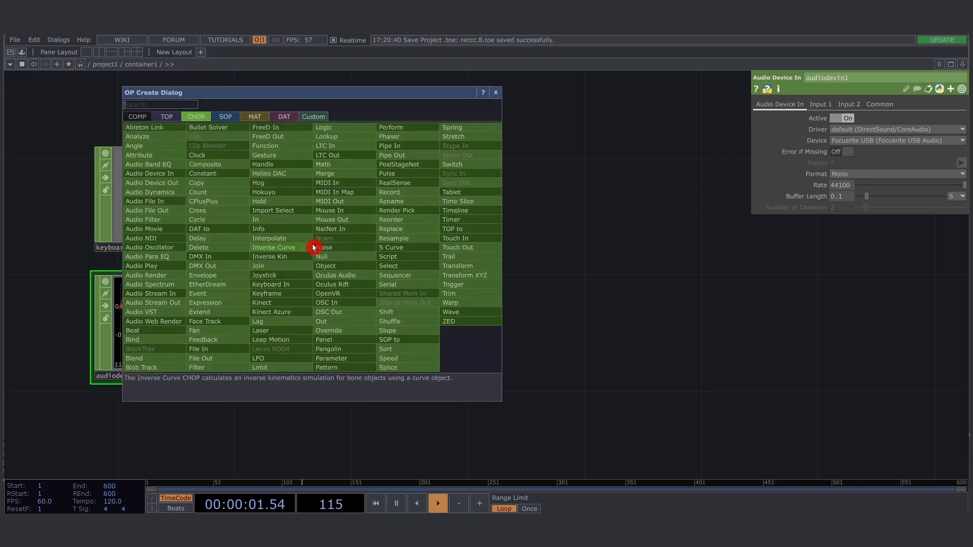
{"action": "type", "text": "lag"}
{"action": "key", "text": "Return"}
{"action": "left_click", "coordinate": [314, 247]}
{"action": "left_click_drag", "start_coordinate": [312, 242], "coordinate": [356, 202]}
{"action": "left_click_drag", "start_coordinate": [241, 204], "coordinate": [274, 189]}
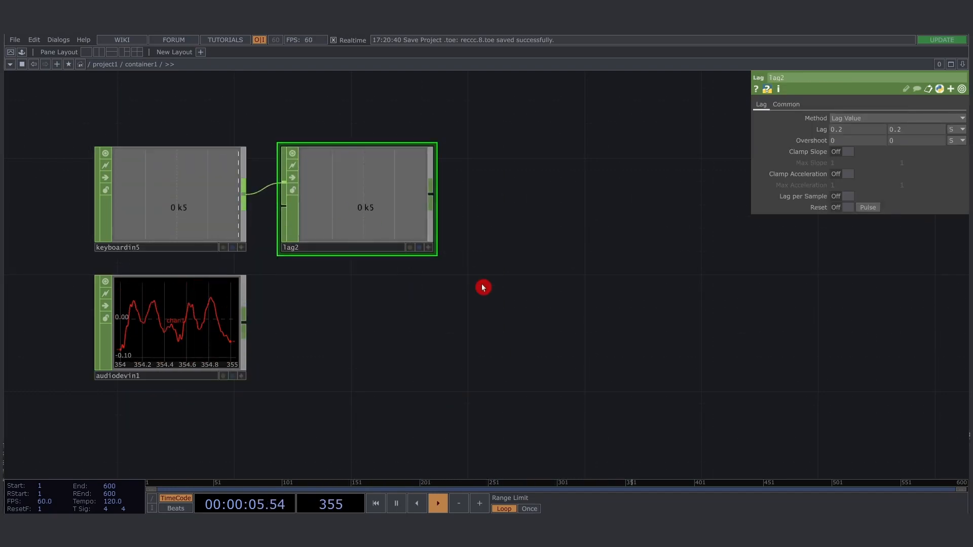
Step: Add a Math CHOP and connect the outputs of lag2 and audiodevin1 to its input
{"action": "left_click_drag", "start_coordinate": [502, 292], "coordinate": [460, 295]}
{"action": "key", "text": "Tab"}
{"action": "type", "text": "math"}
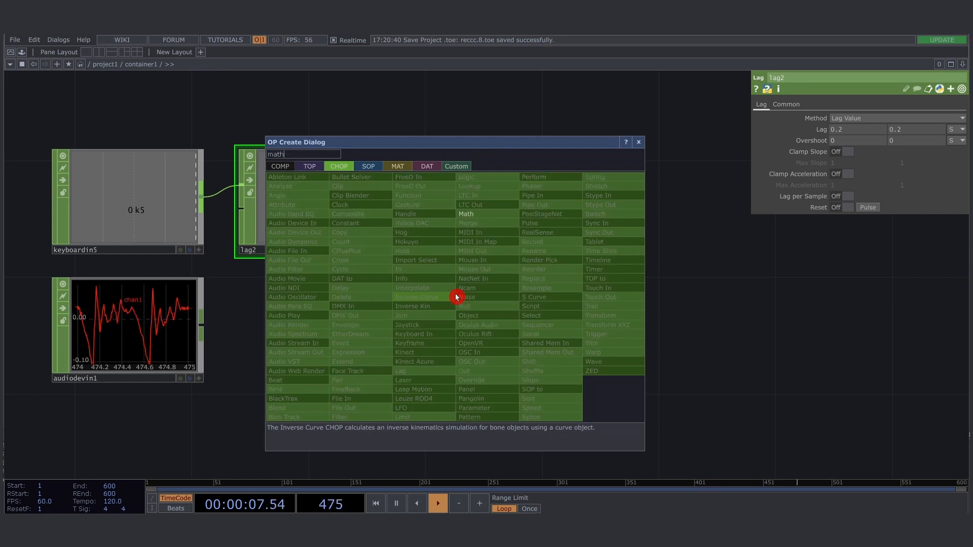
{"action": "key", "text": "Return"}
{"action": "left_click", "coordinate": [457, 298]}
{"action": "left_click_drag", "start_coordinate": [456, 298], "coordinate": [504, 297]}
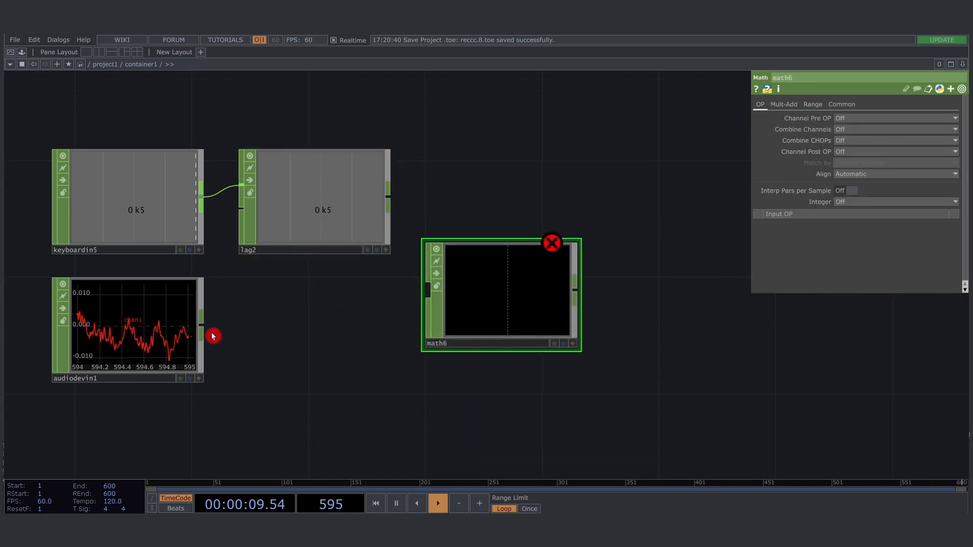
{"action": "left_click", "coordinate": [160, 333]}
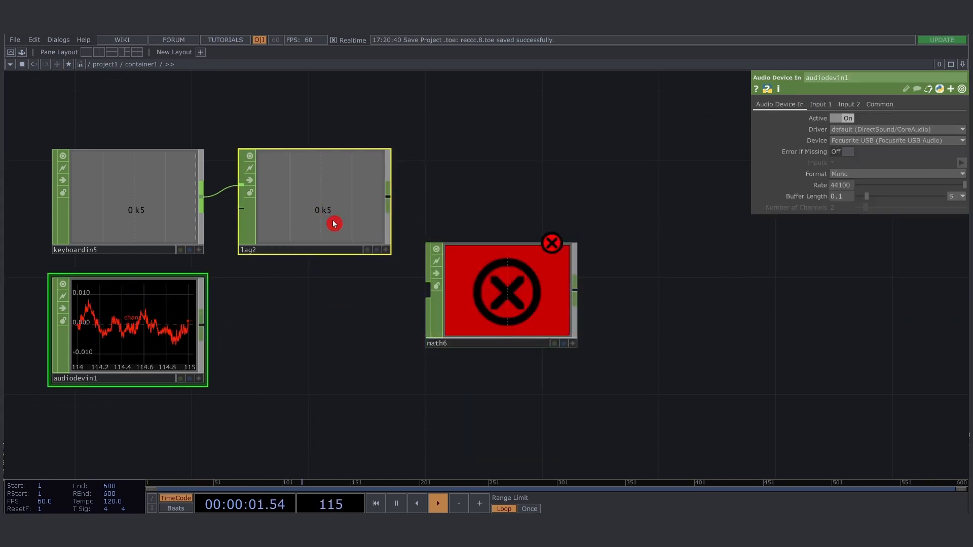
{"action": "left_click_drag", "start_coordinate": [391, 203], "coordinate": [428, 288]}
Step: Set the Math CHOP's Combine CHOPs option to Multiply
{"action": "left_click", "coordinate": [546, 276]}
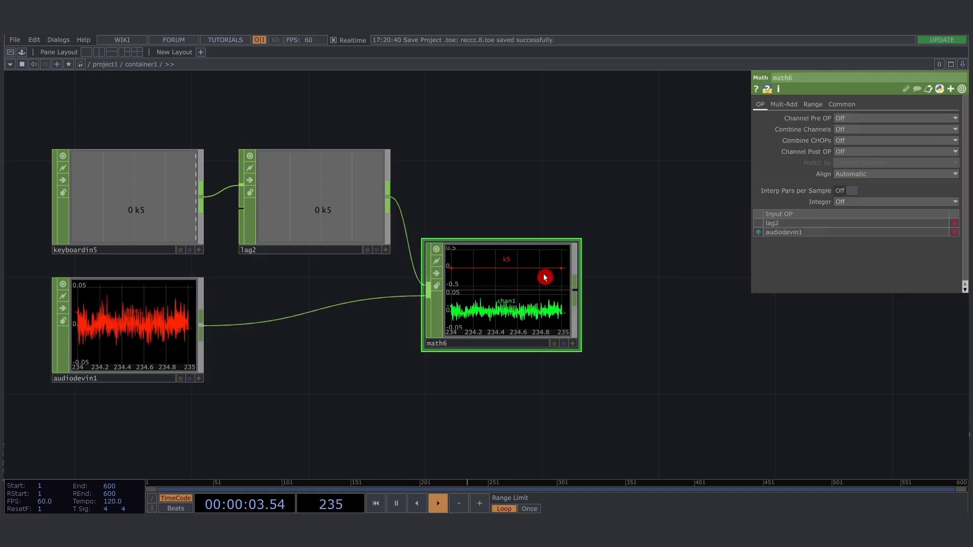
{"action": "left_click", "coordinate": [860, 152]}
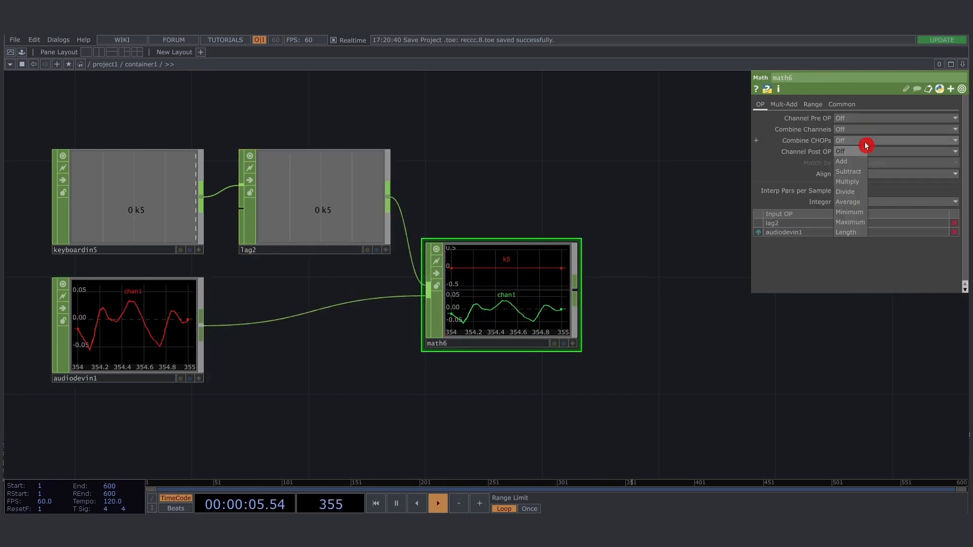
{"action": "left_click", "coordinate": [858, 182]}
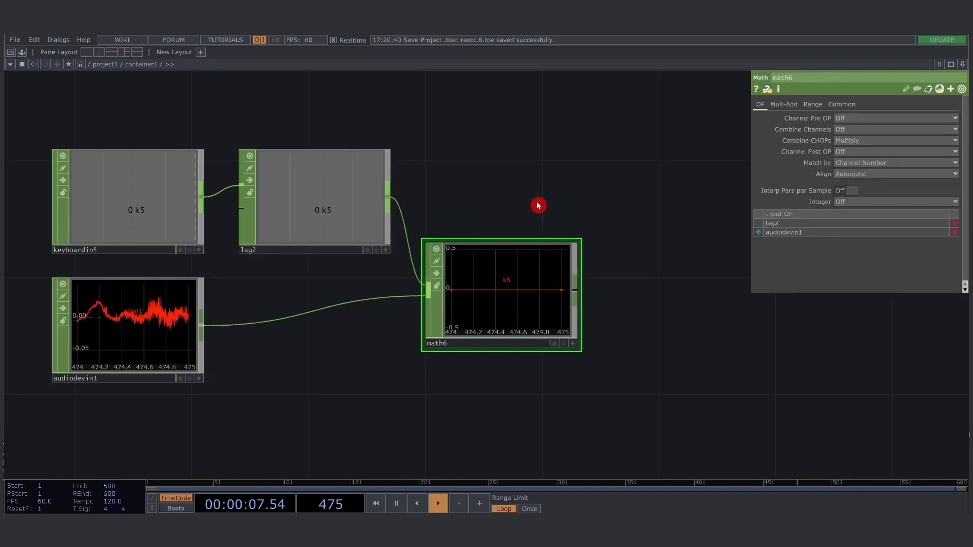
Step: Test the microphone gate by triggering the 5 key repeatedly, with lag2 bypassed for comparison, and check math6's output
{"action": "key", "text": "5"}
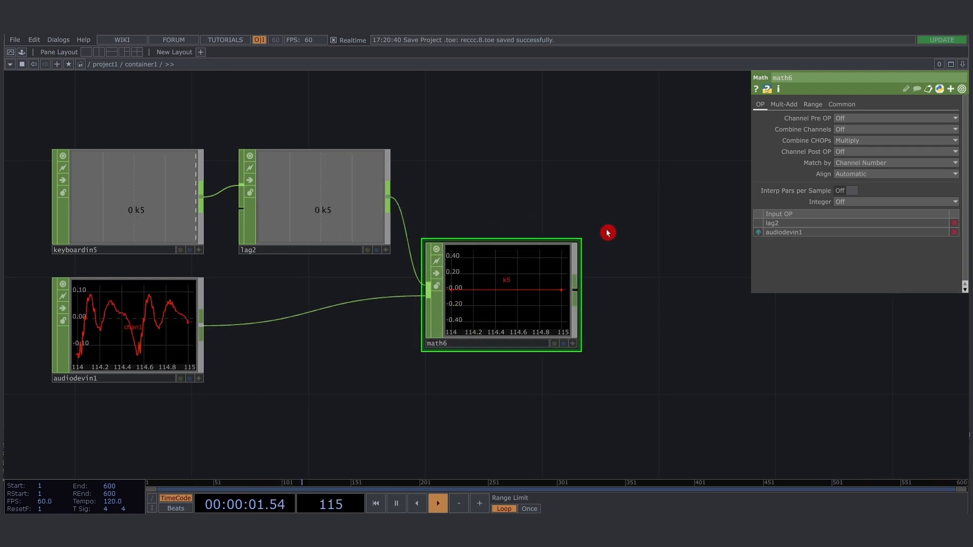
{"action": "key", "text": "5"}
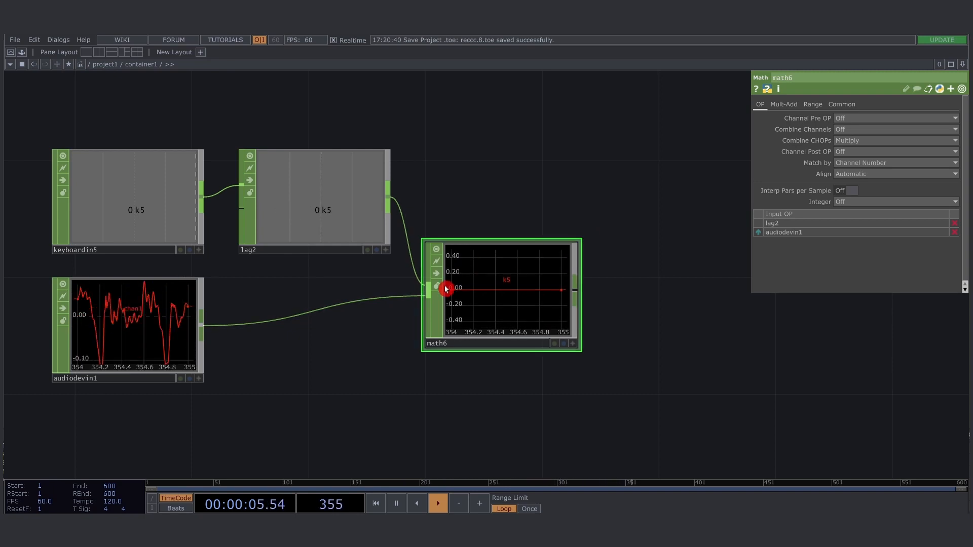
{"action": "left_click_drag", "start_coordinate": [260, 374], "coordinate": [264, 374]}
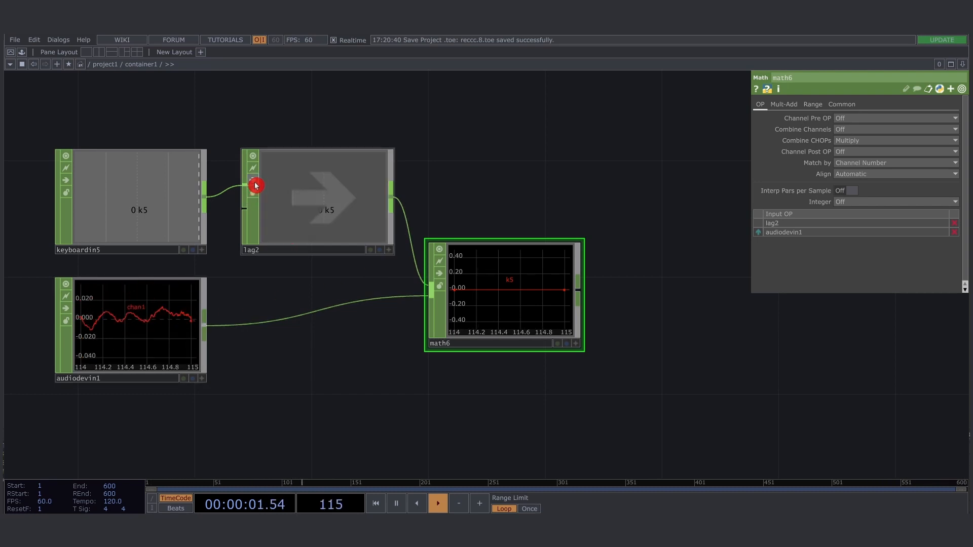
{"action": "key", "text": "5"}
{"action": "key", "text": "5"}
{"action": "key", "text": "5"}
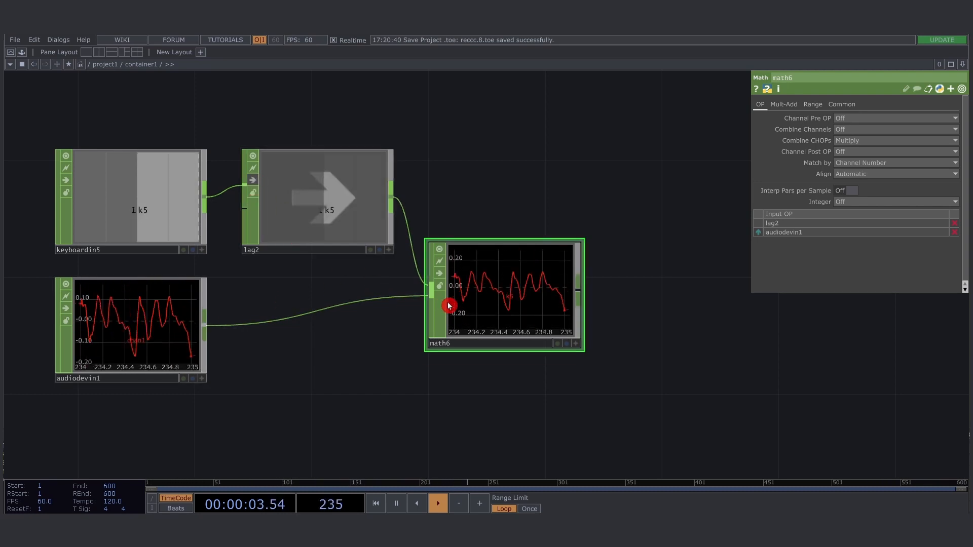
{"action": "key", "text": "5"}
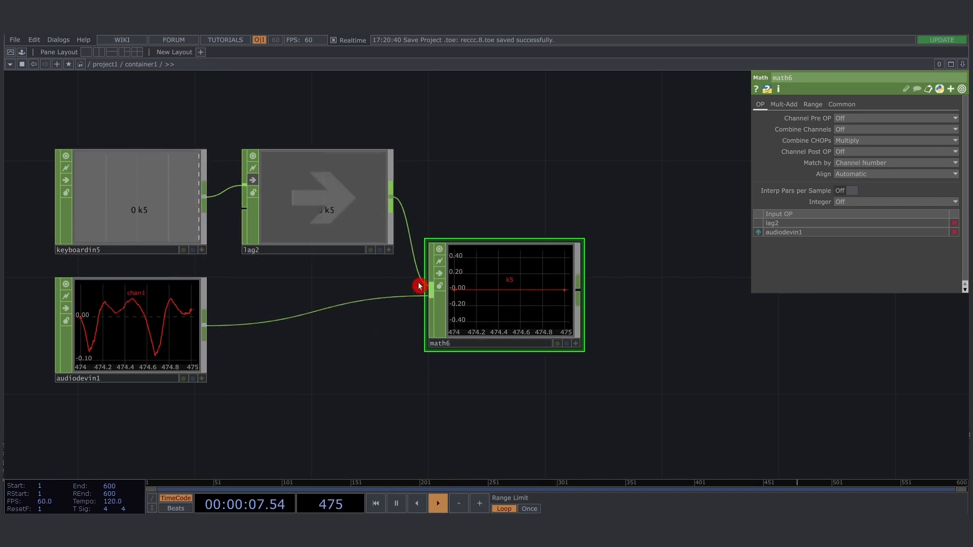
Step: Turn off the bypass on lag2, select it, and test its smoothed response to the 5 key
{"action": "left_click", "coordinate": [253, 183]}
{"action": "left_click", "coordinate": [304, 191]}
{"action": "key", "text": "5"}
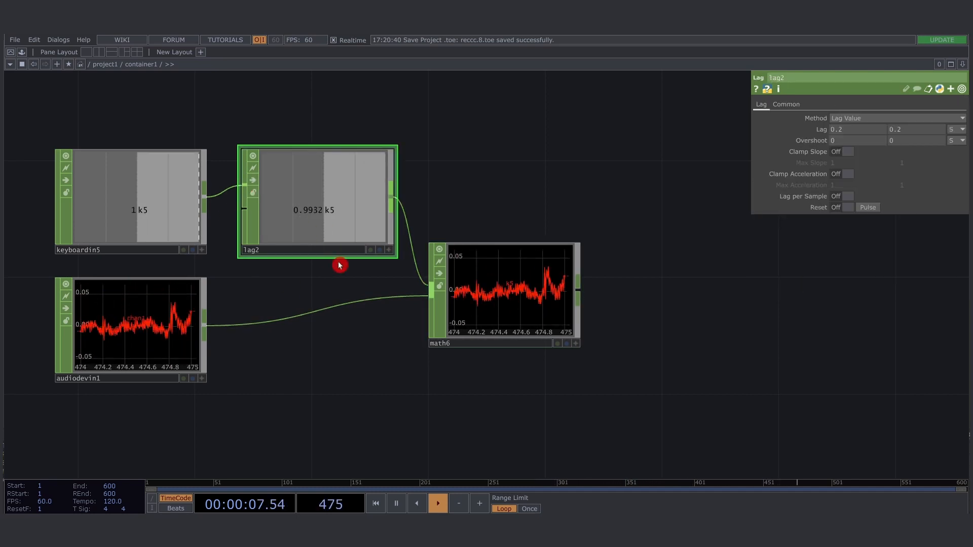
Step: Place math6 lower in the network, add a Trail CHOP beside it, and connect math6's output to the Trail CHOP's first input
{"action": "left_click_drag", "start_coordinate": [523, 302], "coordinate": [523, 346]}
{"action": "left_click_drag", "start_coordinate": [671, 344], "coordinate": [610, 331]}
{"action": "left_click_drag", "start_coordinate": [466, 339], "coordinate": [467, 328]}
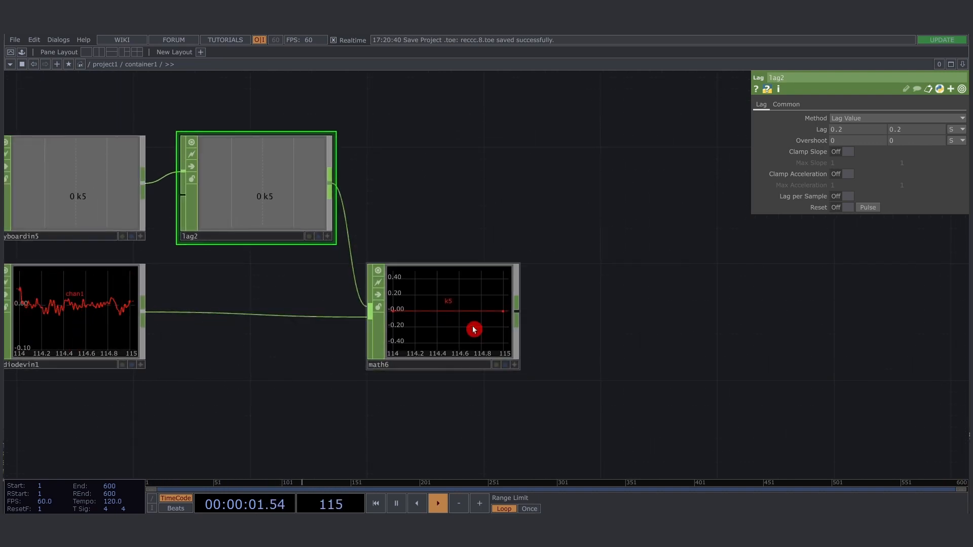
{"action": "left_click_drag", "start_coordinate": [439, 249], "coordinate": [481, 257]}
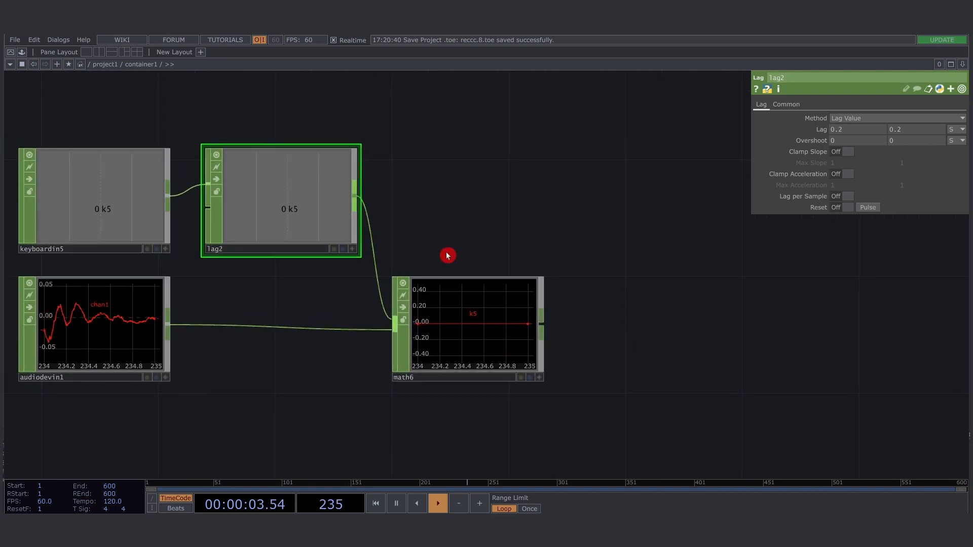
{"action": "scroll", "coordinate": [412, 209], "scroll_direction": "down", "scroll_amount": 3}
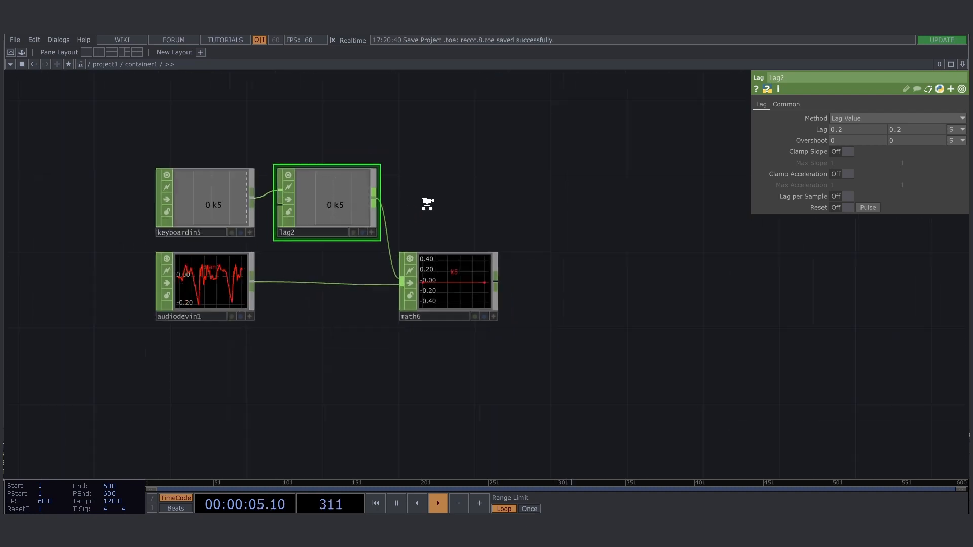
{"action": "left_click_drag", "start_coordinate": [499, 198], "coordinate": [380, 242]}
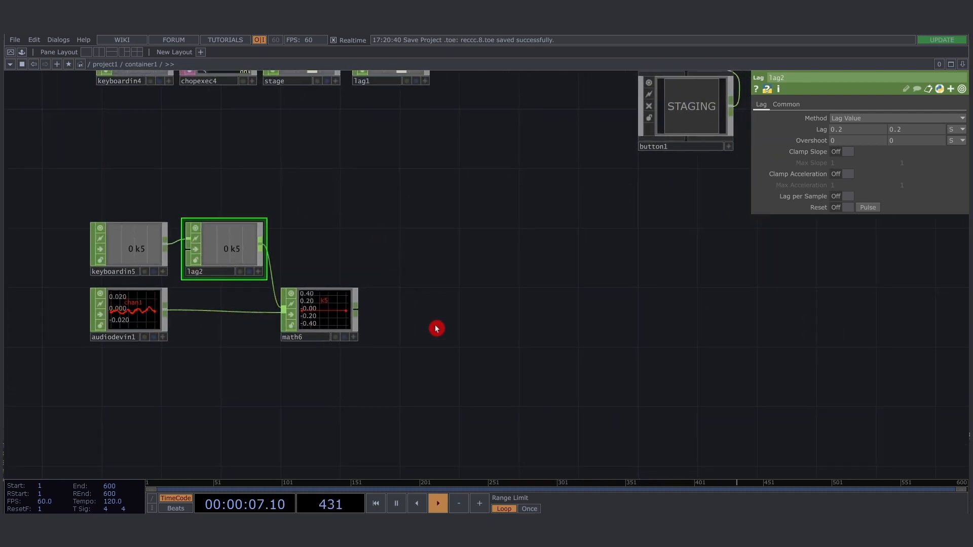
{"action": "key", "text": "Tab"}
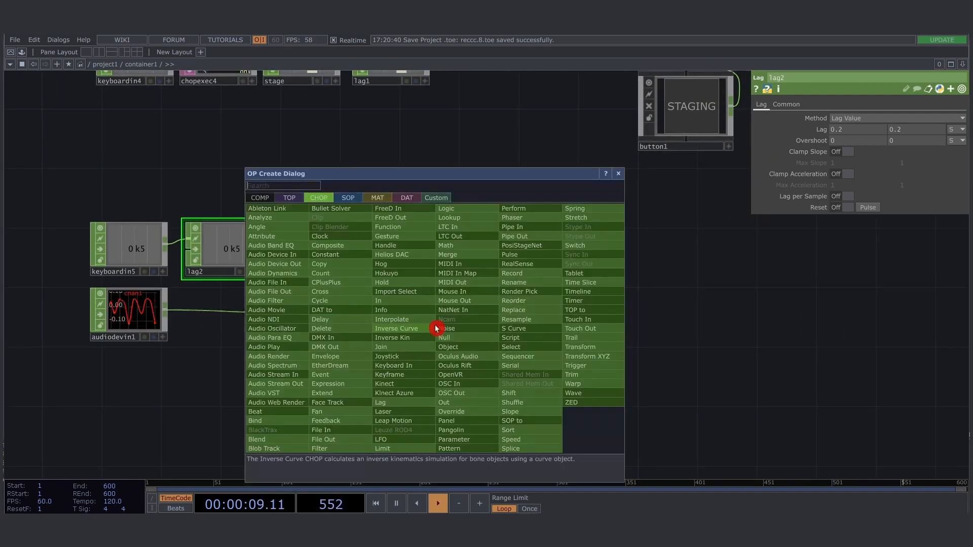
{"action": "type", "text": "trail"}
{"action": "key", "text": "Return"}
{"action": "left_click", "coordinate": [437, 328]}
{"action": "left_click_drag", "start_coordinate": [436, 328], "coordinate": [434, 316]}
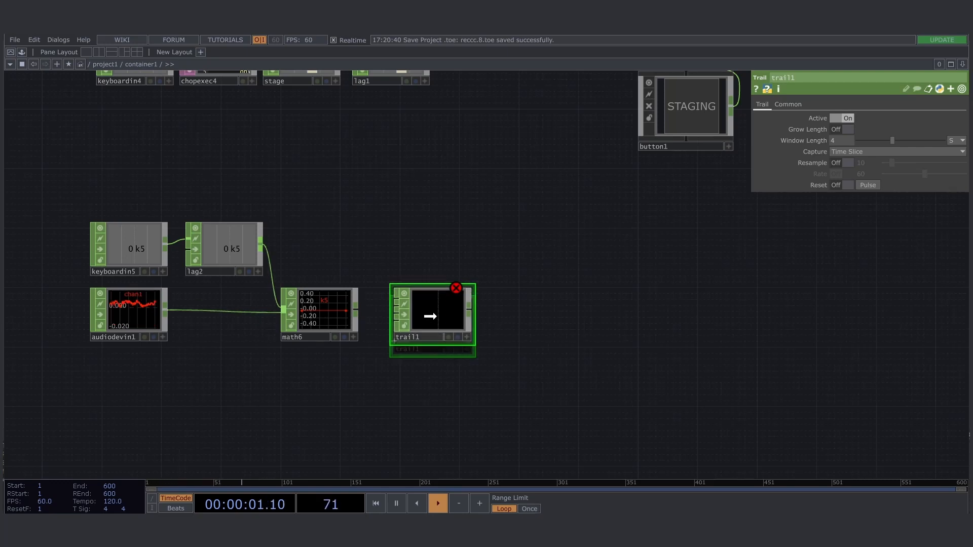
{"action": "left_click_drag", "start_coordinate": [357, 309], "coordinate": [397, 299]}
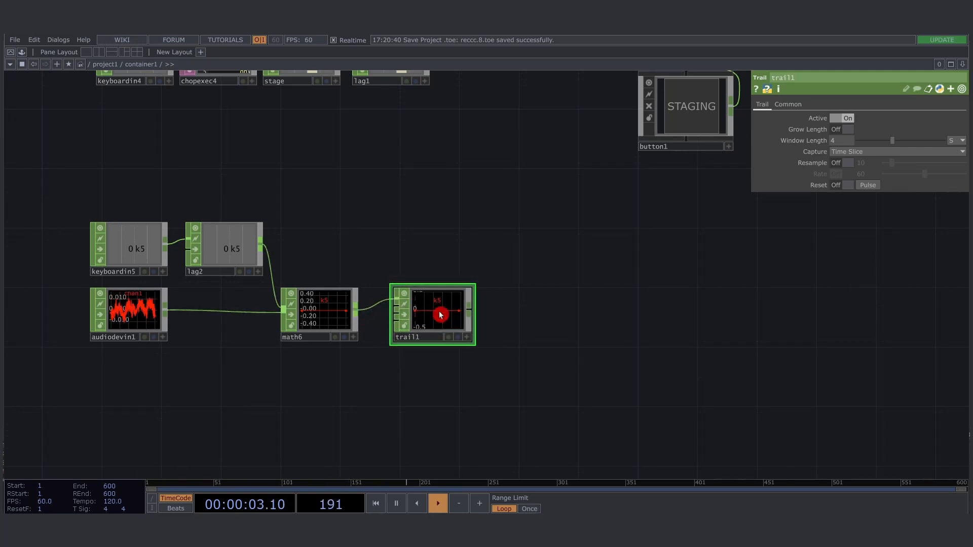
Step: Turn Active off and Grow Length on for the Trail CHOP
{"action": "scroll", "coordinate": [441, 319], "scroll_direction": "up", "scroll_amount": 4}
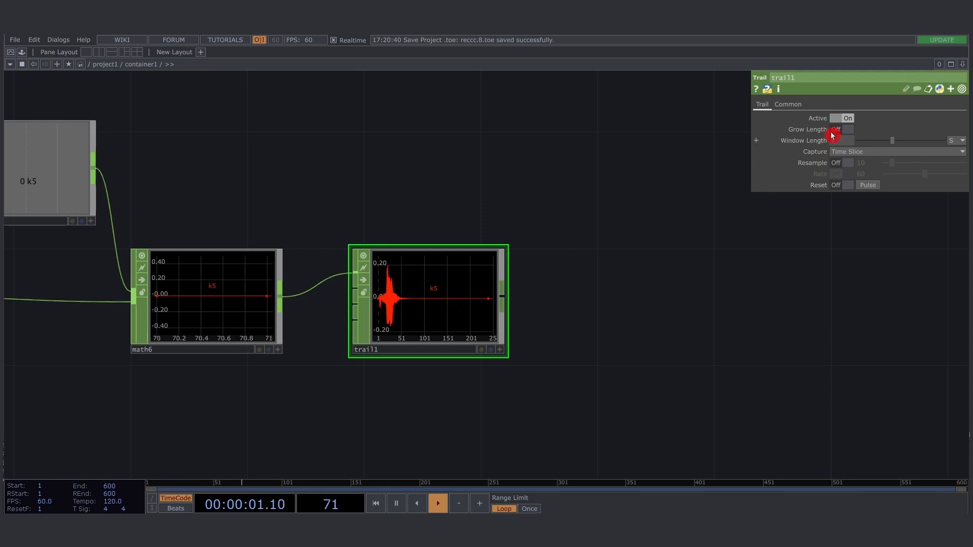
{"action": "left_click", "coordinate": [847, 119]}
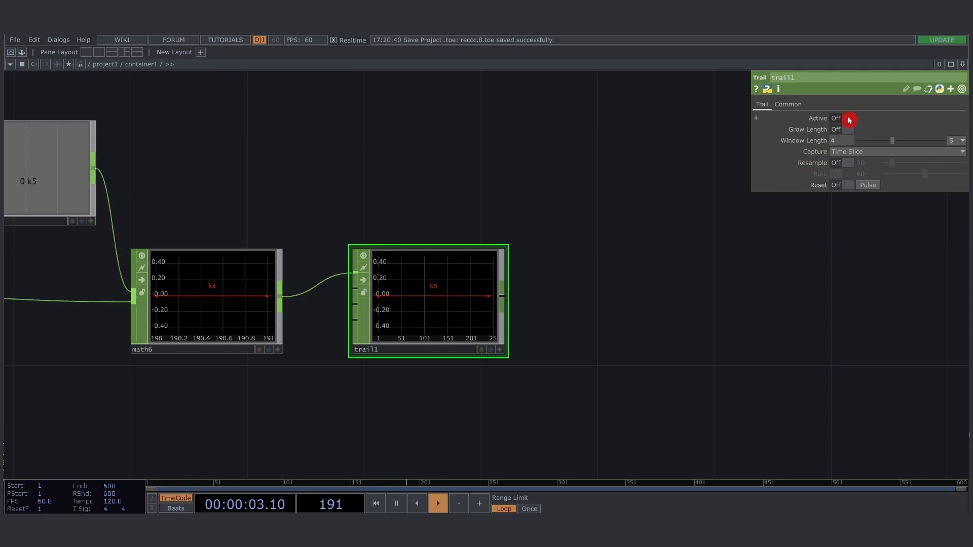
{"action": "left_click", "coordinate": [841, 130]}
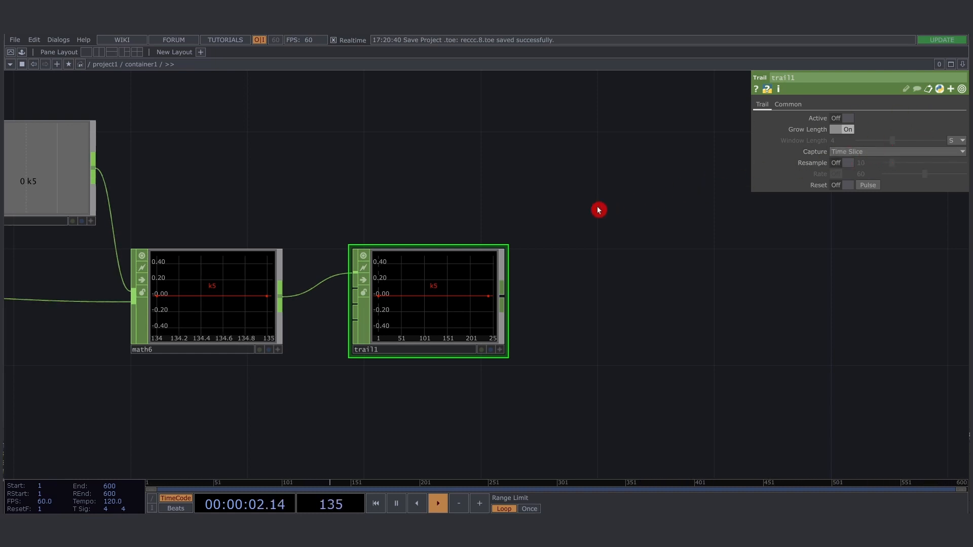
Step: Collapse trail1 into a Base COMP fed by math6 and rename the component as base0
{"action": "right_click_drag", "start_coordinate": [373, 197], "coordinate": [567, 406]}
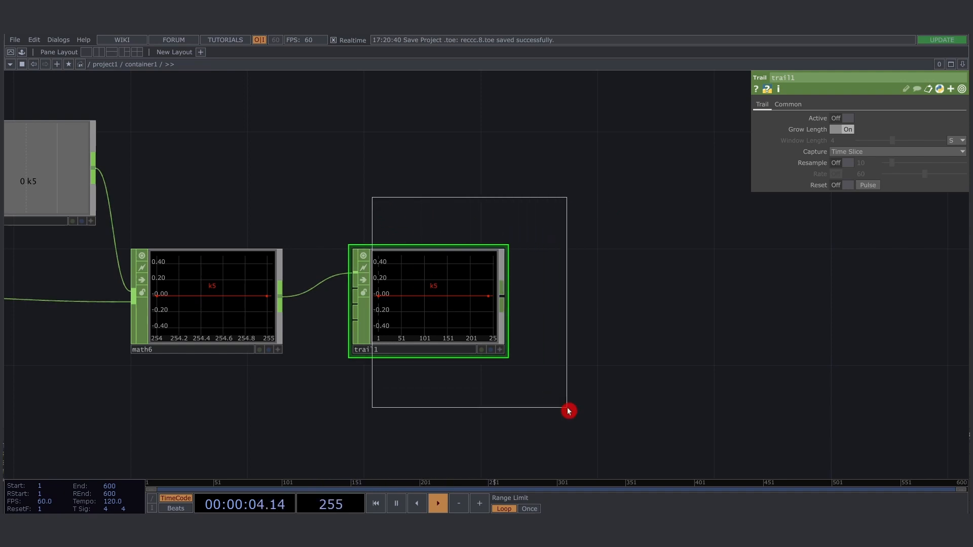
{"action": "right_click", "coordinate": [414, 194]}
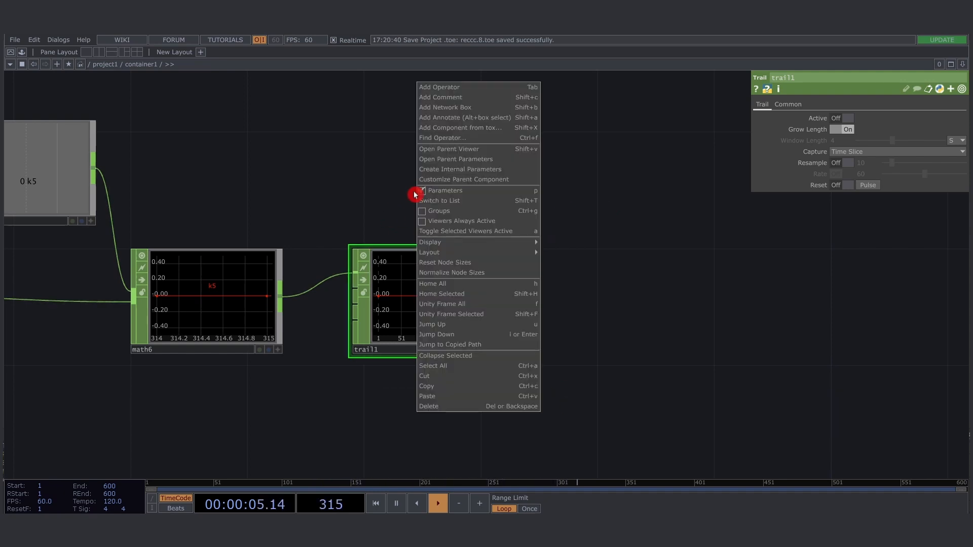
{"action": "left_click", "coordinate": [491, 355]}
{"action": "left_click_drag", "start_coordinate": [454, 271], "coordinate": [453, 306]}
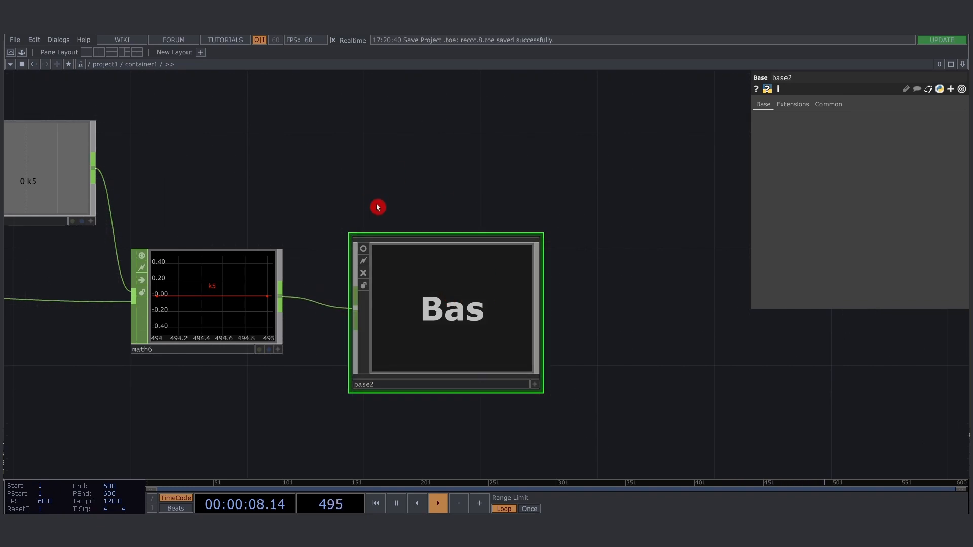
{"action": "left_click_drag", "start_coordinate": [377, 208], "coordinate": [375, 170]}
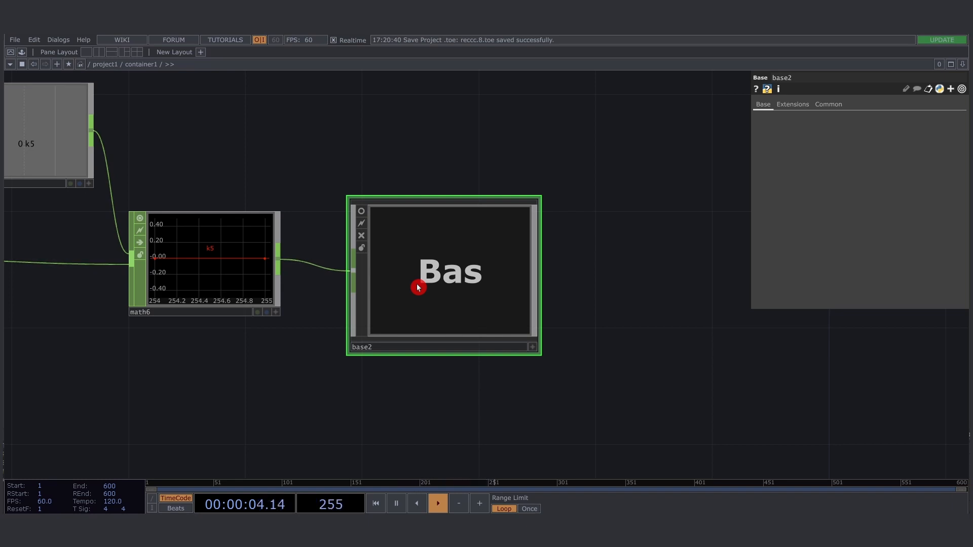
{"action": "left_click", "coordinate": [401, 349]}
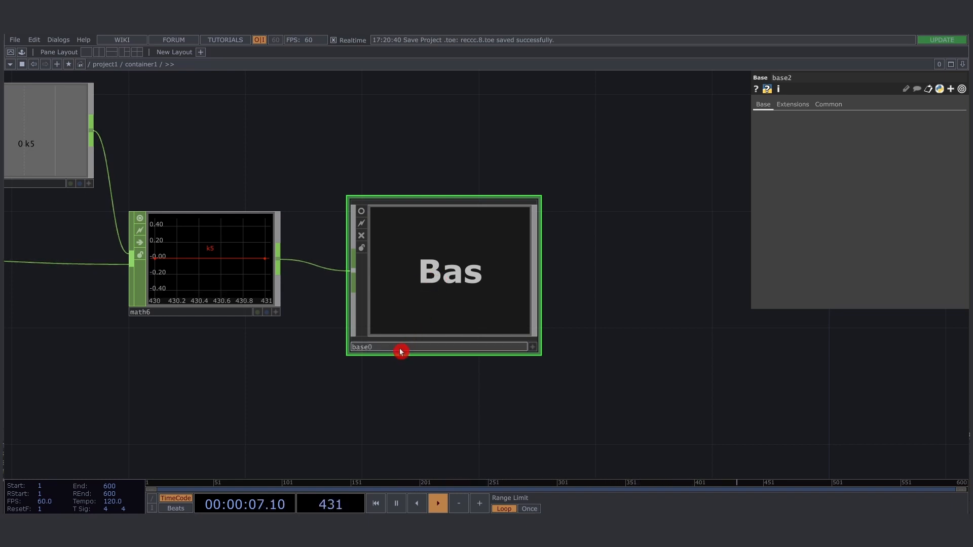
{"action": "key", "text": "Return"}
Step: Add a Replicator COMP directly below base0
{"action": "scroll", "coordinate": [432, 263], "scroll_direction": "down", "scroll_amount": 4}
{"action": "left_click_drag", "start_coordinate": [572, 319], "coordinate": [578, 289]}
{"action": "left_click_drag", "start_coordinate": [458, 259], "coordinate": [467, 209]}
{"action": "key", "text": "Tab"}
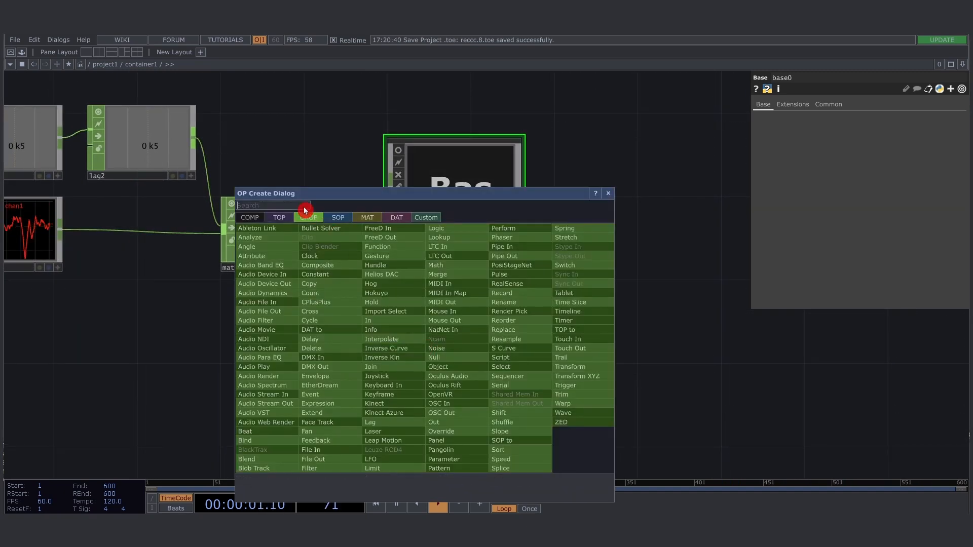
{"action": "left_click", "coordinate": [253, 218]}
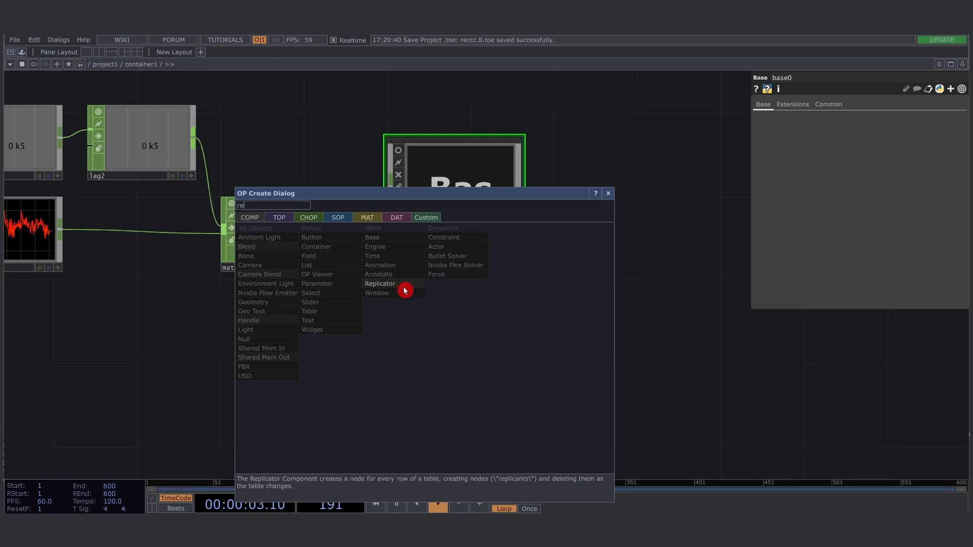
{"action": "left_click", "coordinate": [404, 289]}
{"action": "left_click", "coordinate": [454, 323]}
{"action": "left_click_drag", "start_coordinate": [591, 291], "coordinate": [560, 294]}
Step: Set replicator2's Master Operator to base0 and its Replication Method to By Number
{"action": "left_click", "coordinate": [388, 248]}
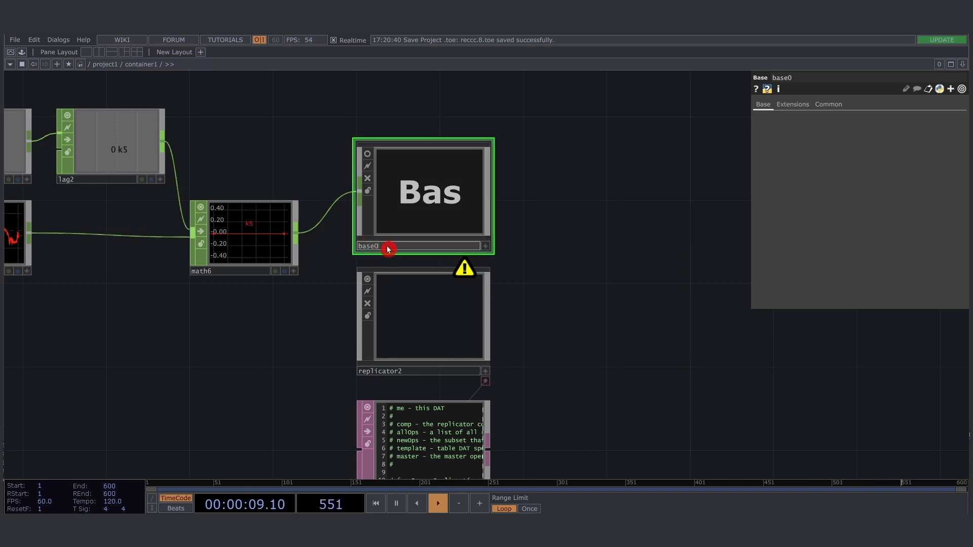
{"action": "left_click_drag", "start_coordinate": [387, 252], "coordinate": [425, 213]}
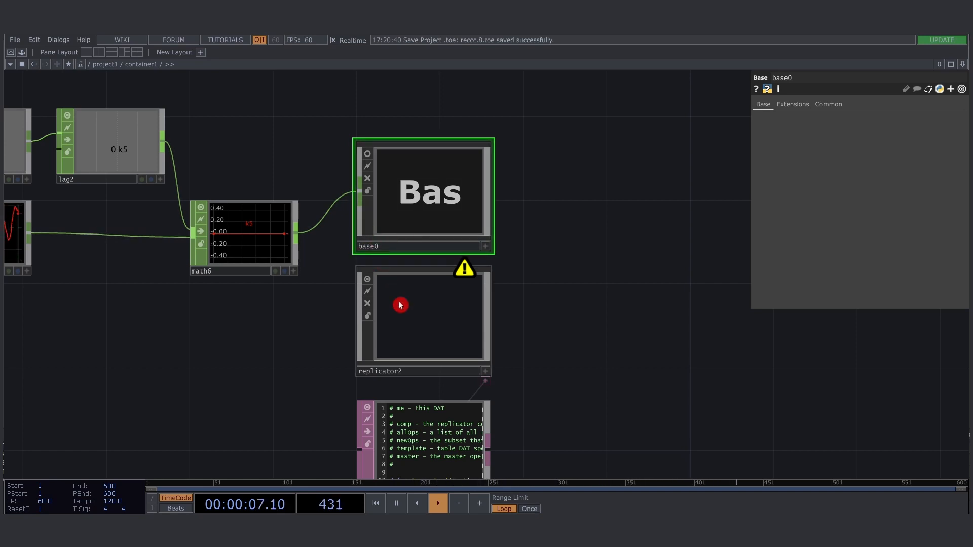
{"action": "left_click_drag", "start_coordinate": [563, 322], "coordinate": [504, 259]}
{"action": "scroll", "coordinate": [354, 242], "scroll_direction": "down", "scroll_amount": 3}
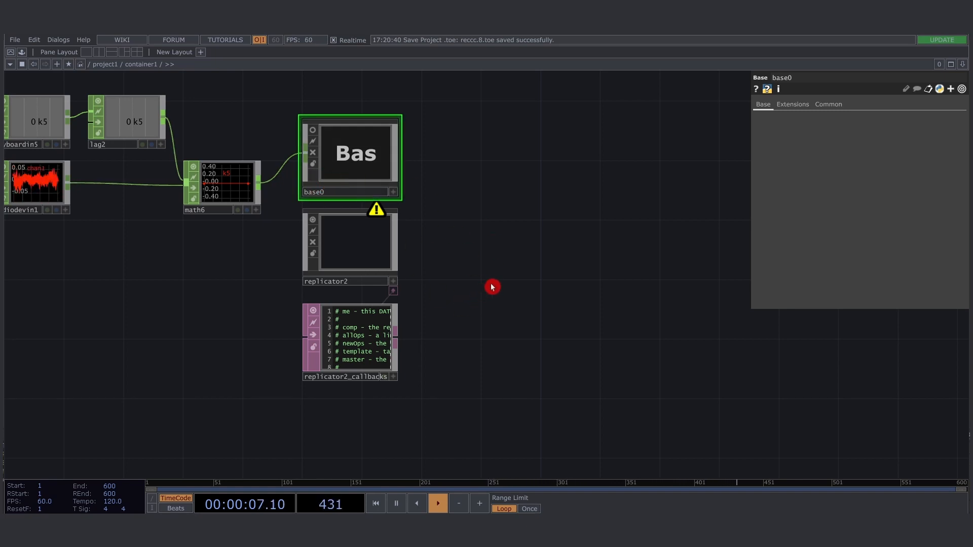
{"action": "left_click_drag", "start_coordinate": [490, 301], "coordinate": [463, 303]}
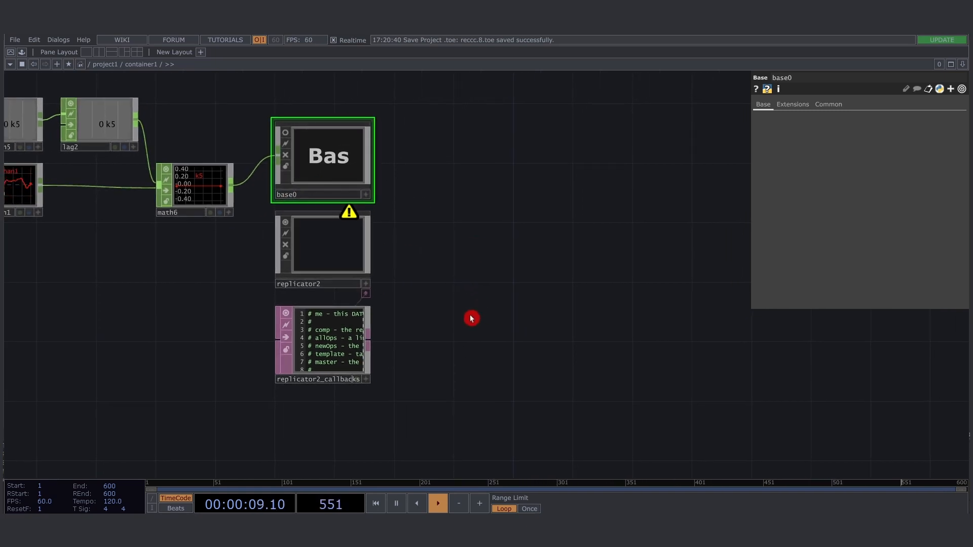
{"action": "left_click", "coordinate": [326, 252]}
{"action": "left_click_drag", "start_coordinate": [326, 170], "coordinate": [873, 221]}
{"action": "left_click_drag", "start_coordinate": [512, 237], "coordinate": [545, 248]}
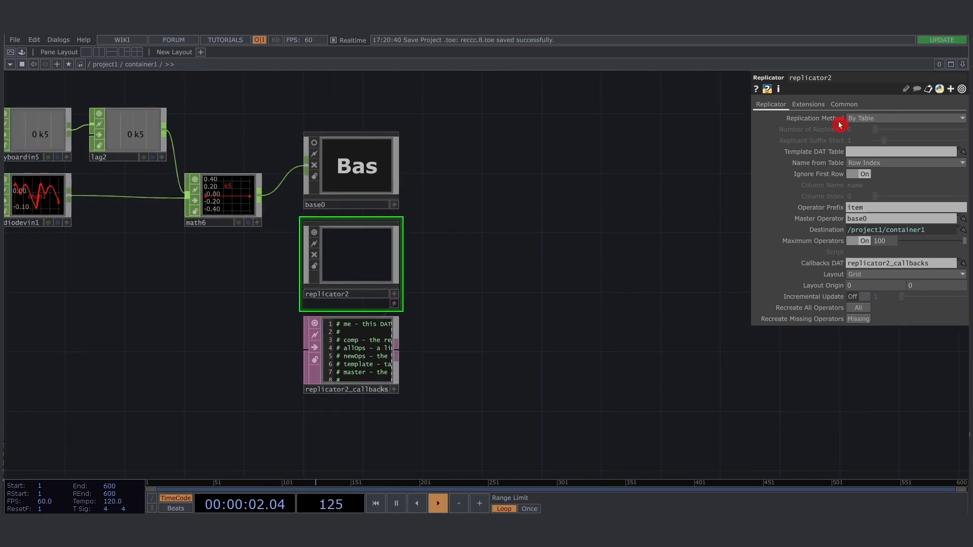
{"action": "left_click", "coordinate": [871, 119]}
{"action": "left_click", "coordinate": [869, 120]}
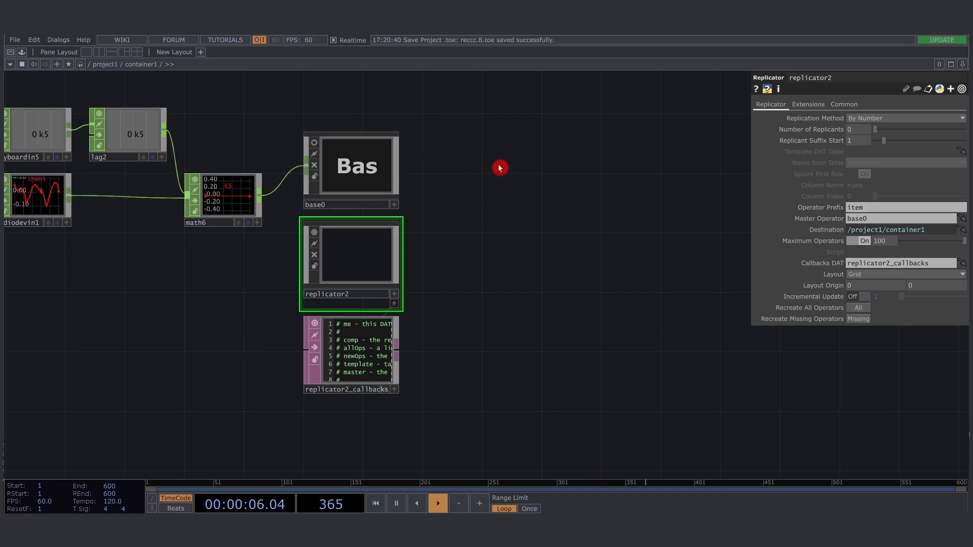
Step: Select the sort CHOP in the staging network and open the container1 app window, placing it clear of the network's edge
{"action": "left_click_drag", "start_coordinate": [500, 165], "coordinate": [394, 450]}
{"action": "scroll", "coordinate": [361, 404], "scroll_direction": "down", "scroll_amount": 3}
{"action": "left_click_drag", "start_coordinate": [248, 284], "coordinate": [370, 308]}
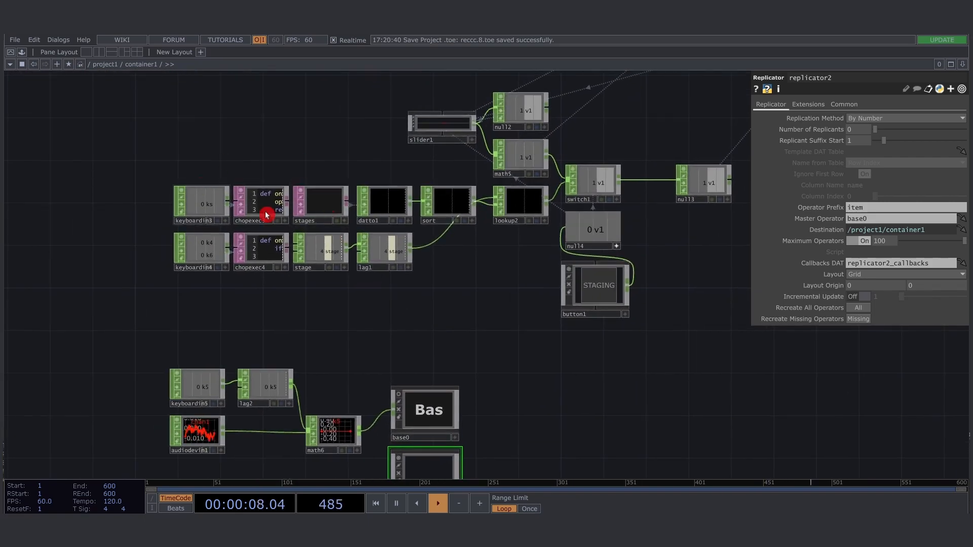
{"action": "left_click_drag", "start_coordinate": [348, 181], "coordinate": [273, 173]}
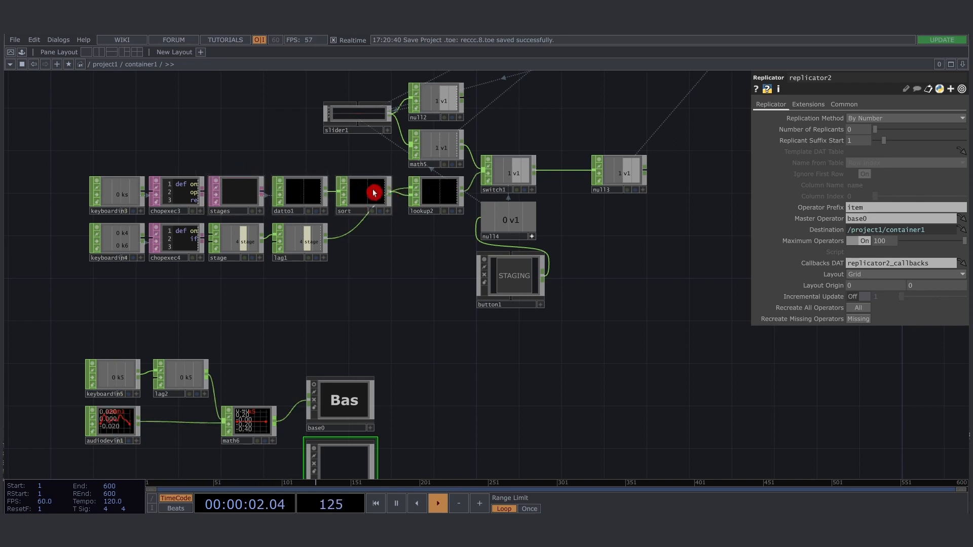
{"action": "left_click", "coordinate": [373, 192]}
{"action": "key", "text": "F1"}
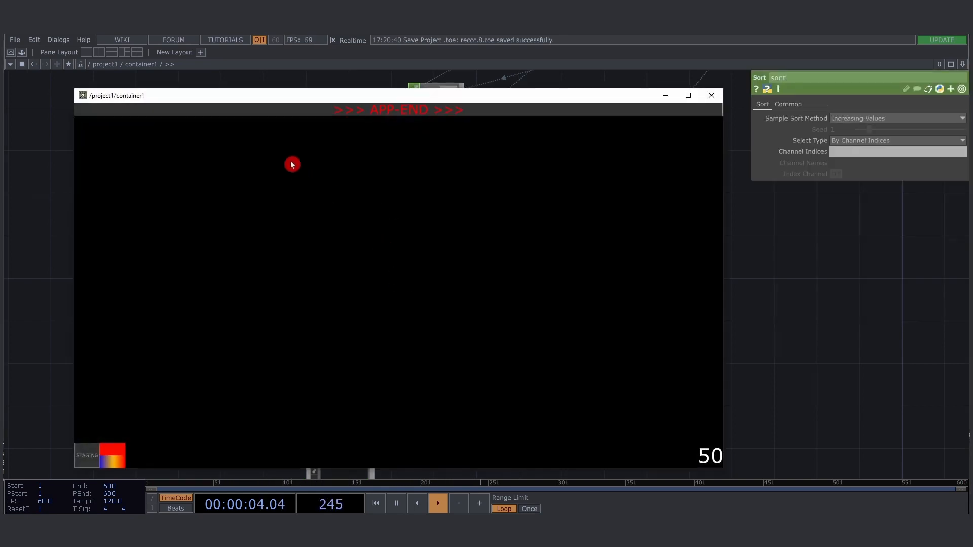
{"action": "left_click_drag", "start_coordinate": [321, 104], "coordinate": [413, 89]}
Step: Draw a roughly horizontal red stroke across the canvas, and scrub the app's timeline slider to its start and back to APP-END
{"action": "left_click_drag", "start_coordinate": [212, 260], "coordinate": [691, 272]}
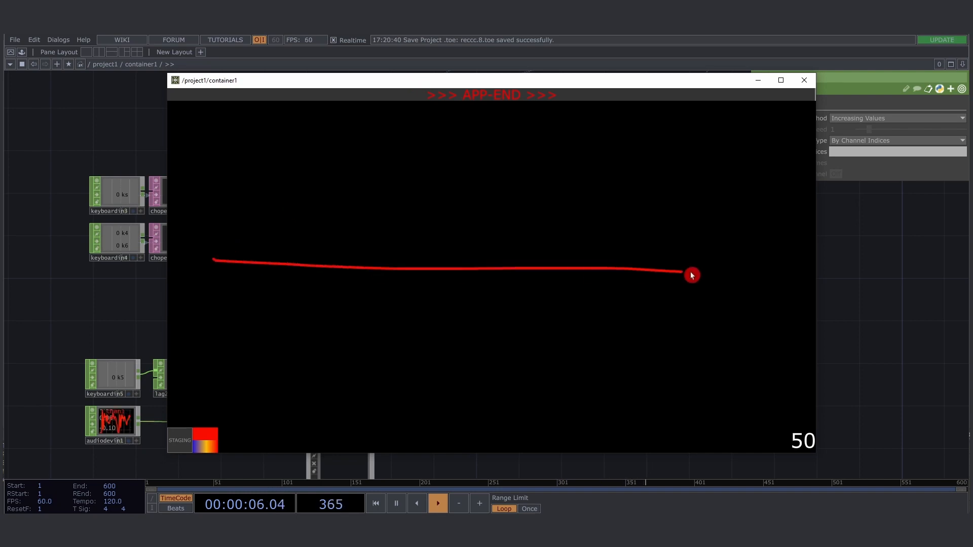
{"action": "left_click_drag", "start_coordinate": [797, 98], "coordinate": [155, 96]}
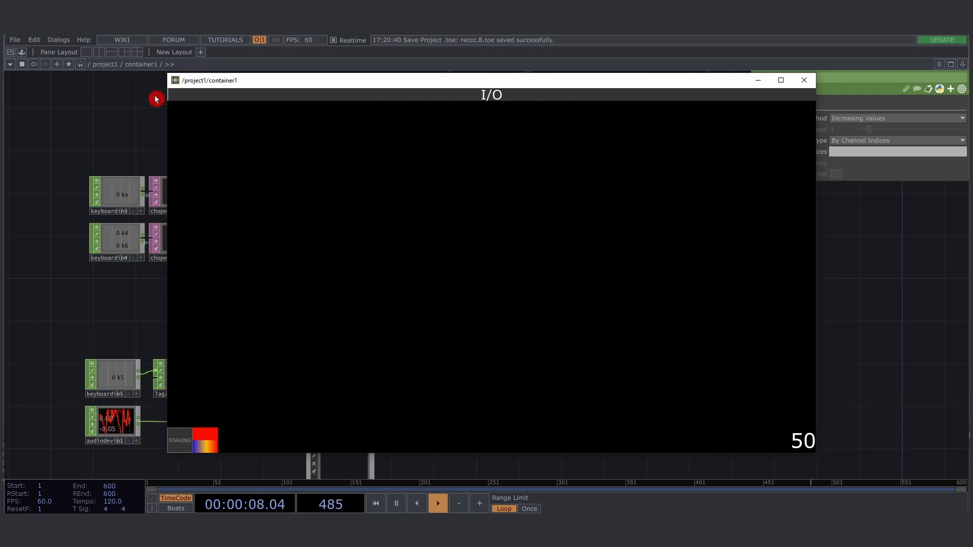
{"action": "mouse_move", "coordinate": [281, 100]}
{"action": "left_mouse_down"}
{"action": "mouse_move", "coordinate": [702, 91]}
{"action": "mouse_move", "coordinate": [179, 93]}
{"action": "mouse_move", "coordinate": [278, 107]}
{"action": "mouse_move", "coordinate": [807, 99]}
{"action": "left_mouse_up"}
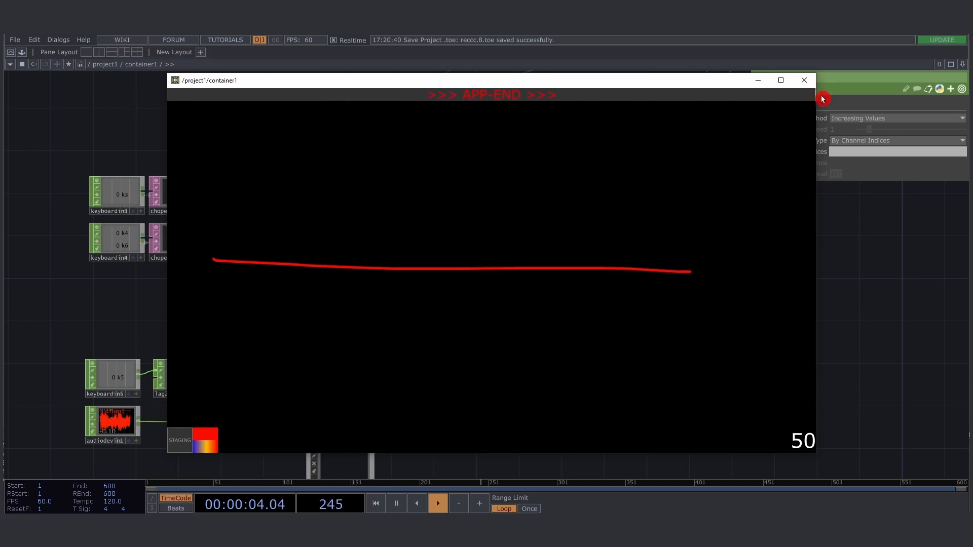
Step: Move the container1 window clear of the staging network and examine the stages table, datto1 and sort CHOPs
{"action": "left_click_drag", "start_coordinate": [363, 76], "coordinate": [776, 297]}
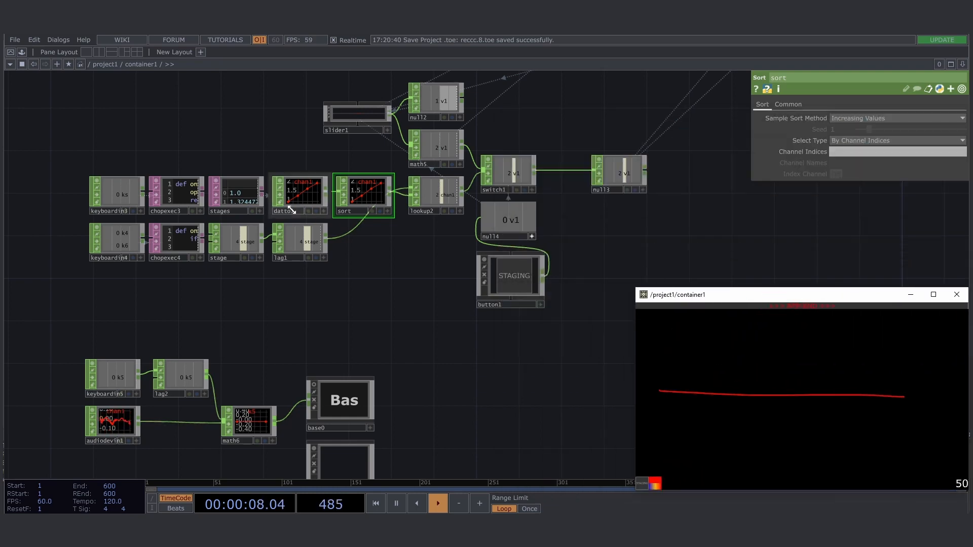
{"action": "scroll", "coordinate": [243, 194], "scroll_direction": "up", "scroll_amount": 3}
{"action": "scroll", "coordinate": [243, 194], "scroll_direction": "up", "scroll_amount": 4}
{"action": "scroll", "coordinate": [123, 191], "scroll_direction": "down", "scroll_amount": 3}
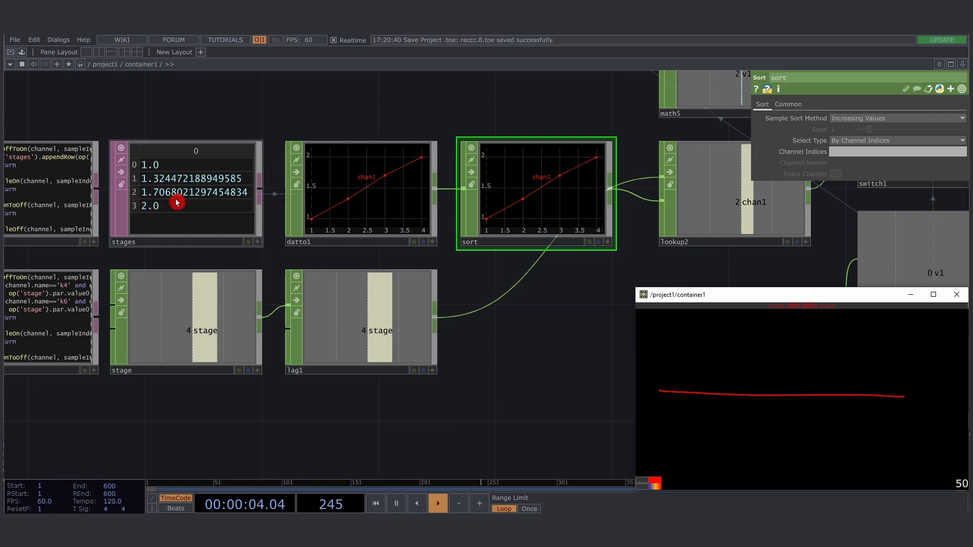
{"action": "scroll", "coordinate": [284, 135], "scroll_direction": "down", "scroll_amount": 2}
{"action": "scroll", "coordinate": [317, 157], "scroll_direction": "up", "scroll_amount": 2}
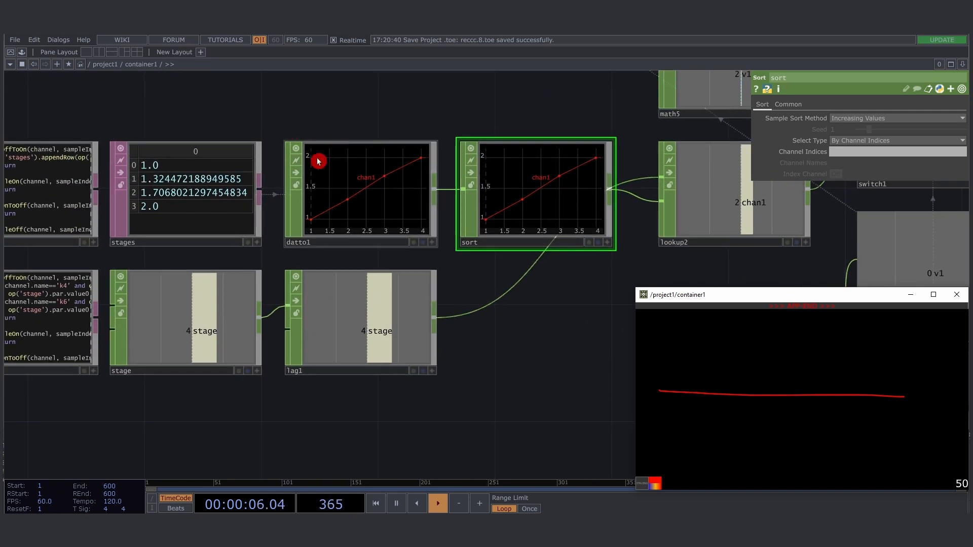
Step: Reposition the container1 window beside the stage operators and switch the app from STAGING to PERFORM mode
{"action": "left_click_drag", "start_coordinate": [755, 300], "coordinate": [685, 293]}
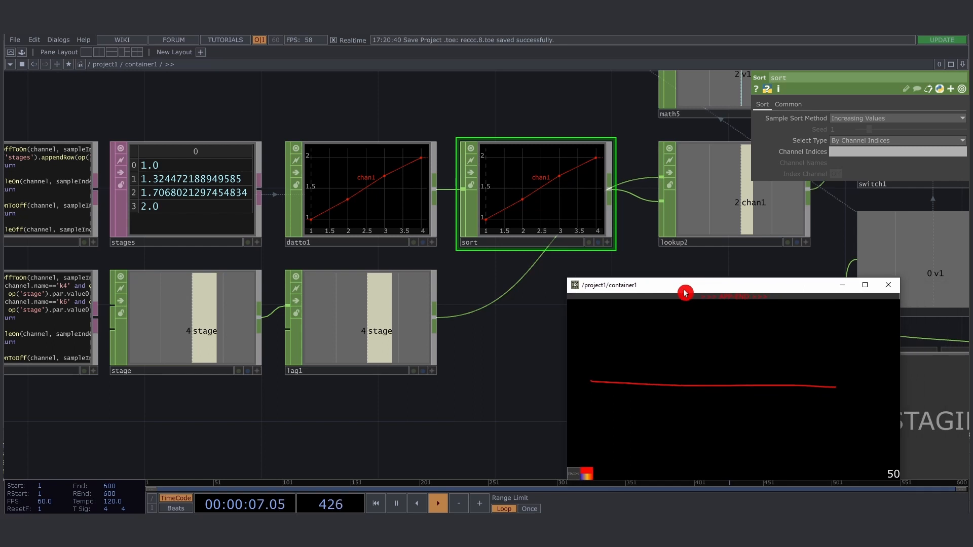
{"action": "left_click", "coordinate": [574, 474]}
{"action": "left_click", "coordinate": [578, 478]}
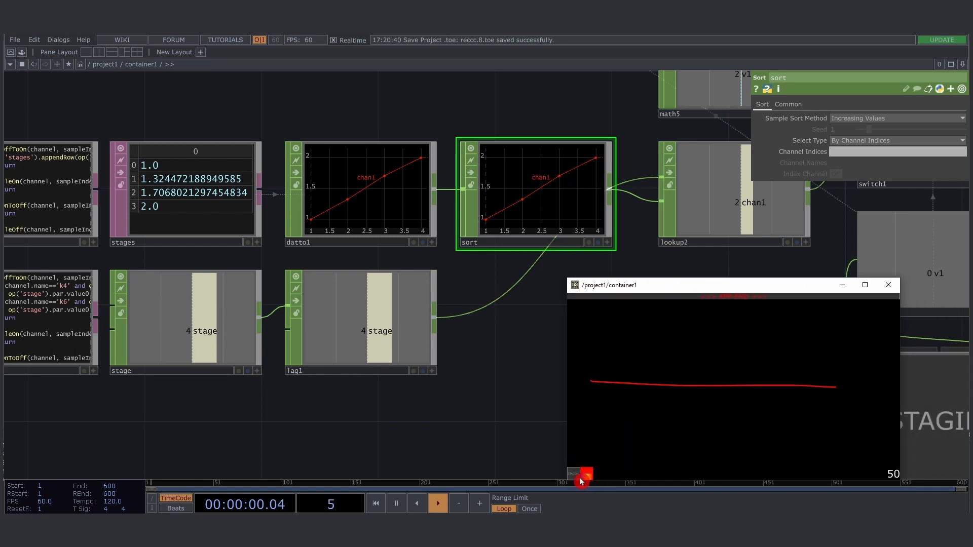
{"action": "left_click", "coordinate": [576, 476]}
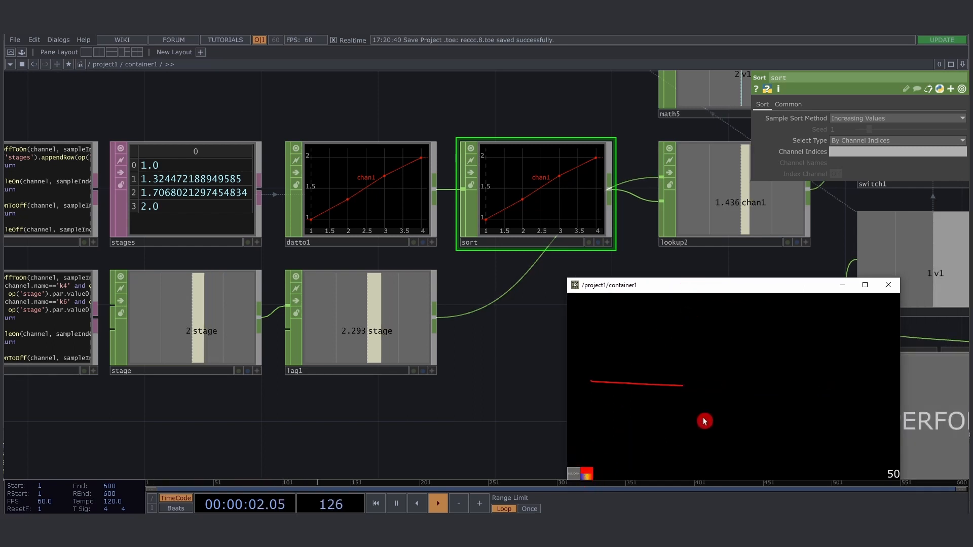
Step: Advance the performance to stage 4 and step it back to stage 1
{"action": "key", "text": "6"}
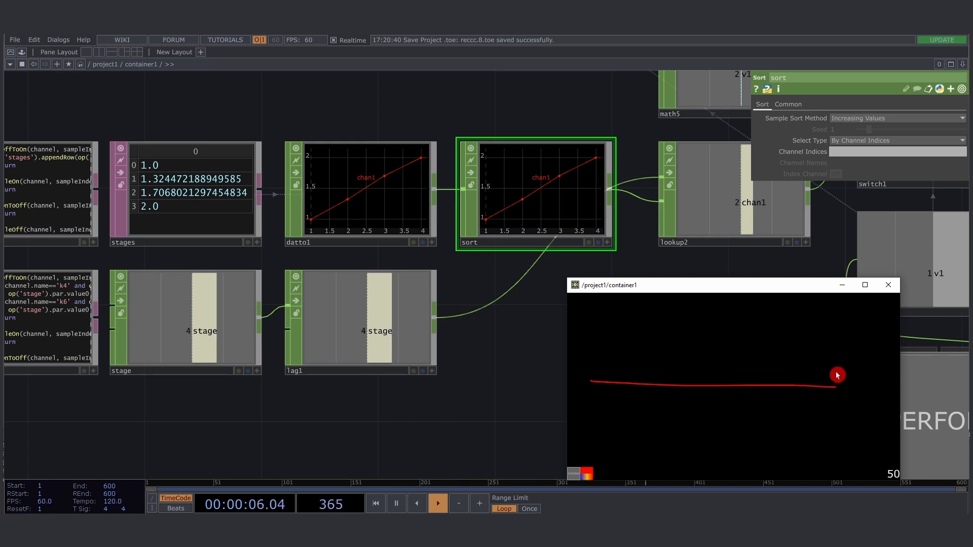
{"action": "key", "text": "4"}
{"action": "key", "text": "4"}
{"action": "key", "text": "4"}
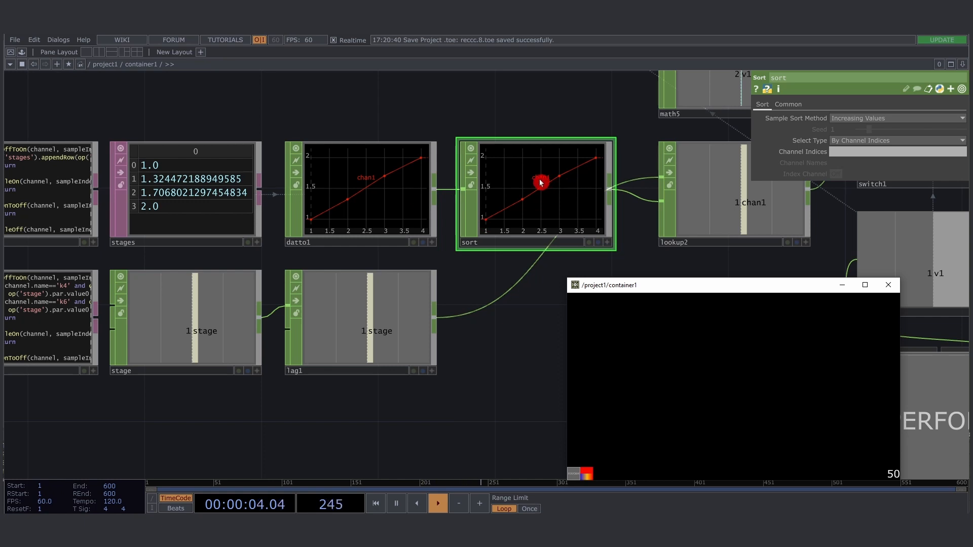
Step: Set replicator2's Number of Replicants to the expression op('sort').numSamples-1 and close the container1 app window
{"action": "left_click_drag", "start_coordinate": [490, 110], "coordinate": [389, 92]}
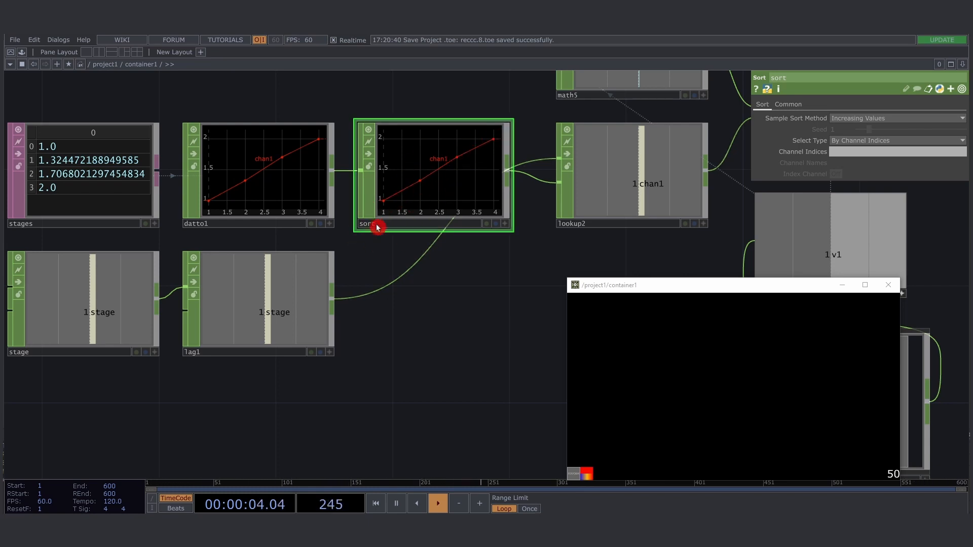
{"action": "scroll", "coordinate": [422, 138], "scroll_direction": "down", "scroll_amount": 7}
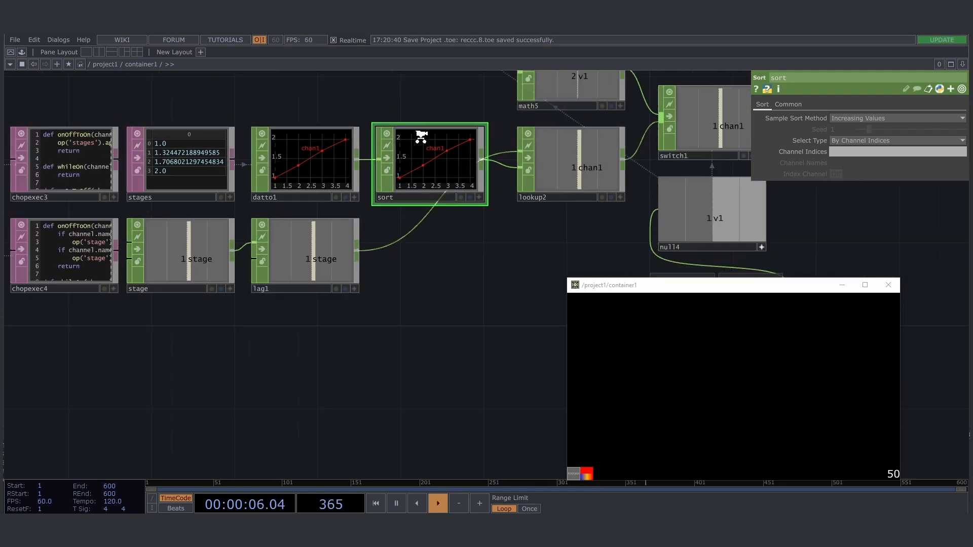
{"action": "scroll", "coordinate": [432, 314], "scroll_direction": "up", "scroll_amount": 3}
{"action": "scroll", "coordinate": [456, 278], "scroll_direction": "up", "scroll_amount": 2}
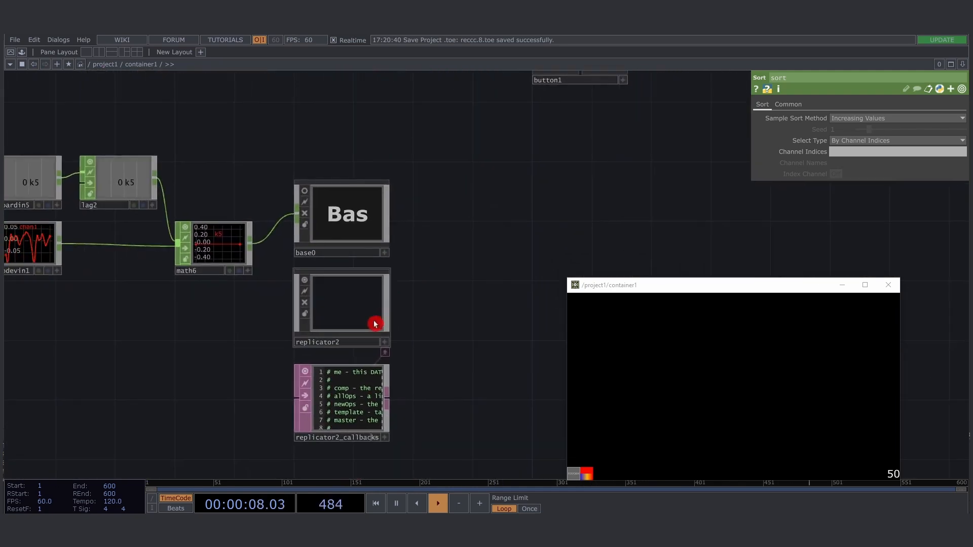
{"action": "left_click", "coordinate": [374, 322]}
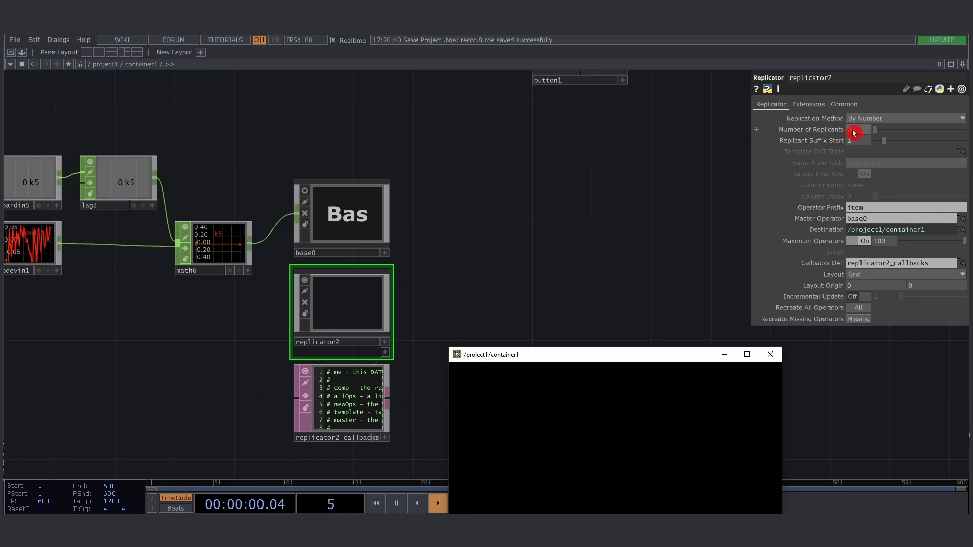
{"action": "left_click", "coordinate": [836, 130]}
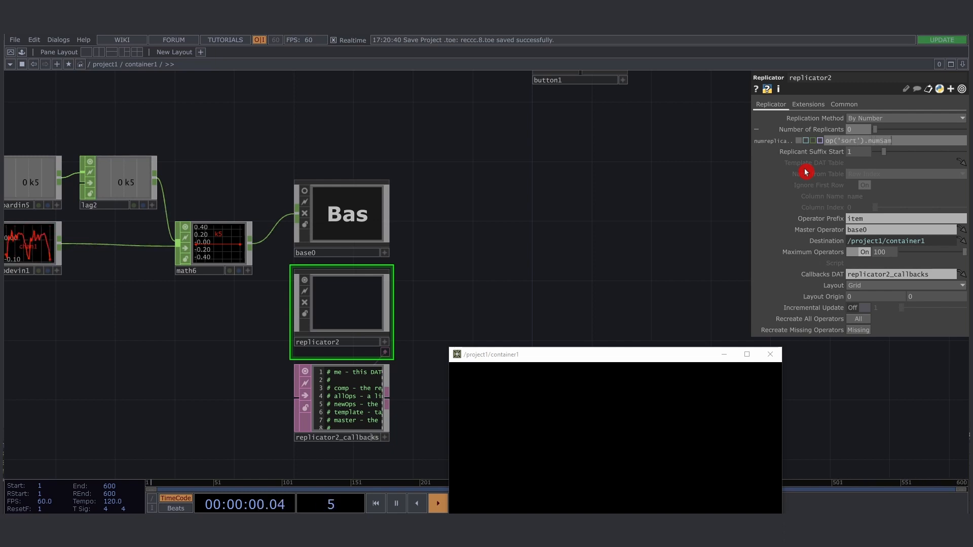
{"action": "type", "text": "1"}
{"action": "key", "text": "Return"}
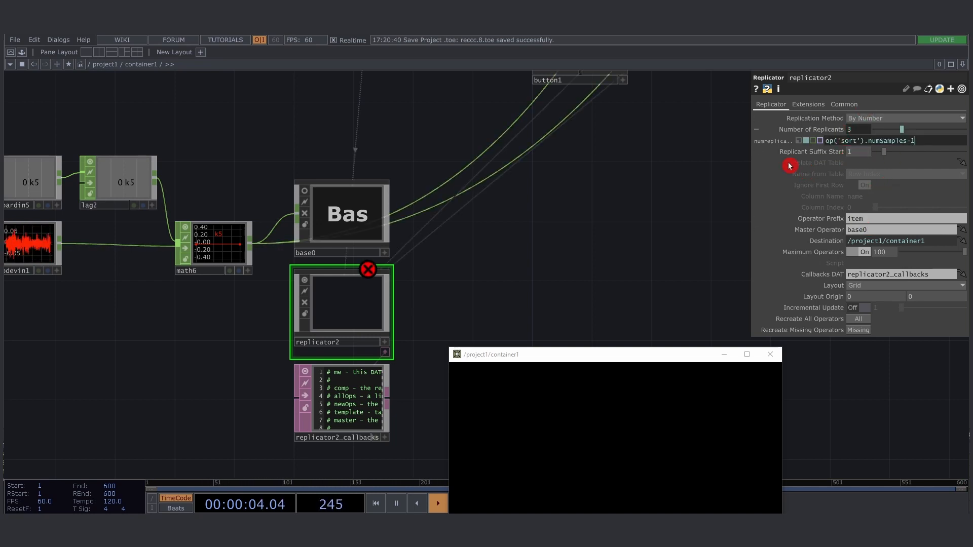
{"action": "left_click_drag", "start_coordinate": [521, 357], "coordinate": [603, 336]}
{"action": "left_click", "coordinate": [834, 326]}
Step: Set replicator2's Layout to Vertical and its Layout Origin to -1160, -1220, placing the replicants beside base0
{"action": "scroll", "coordinate": [284, 339], "scroll_direction": "down", "scroll_amount": 5}
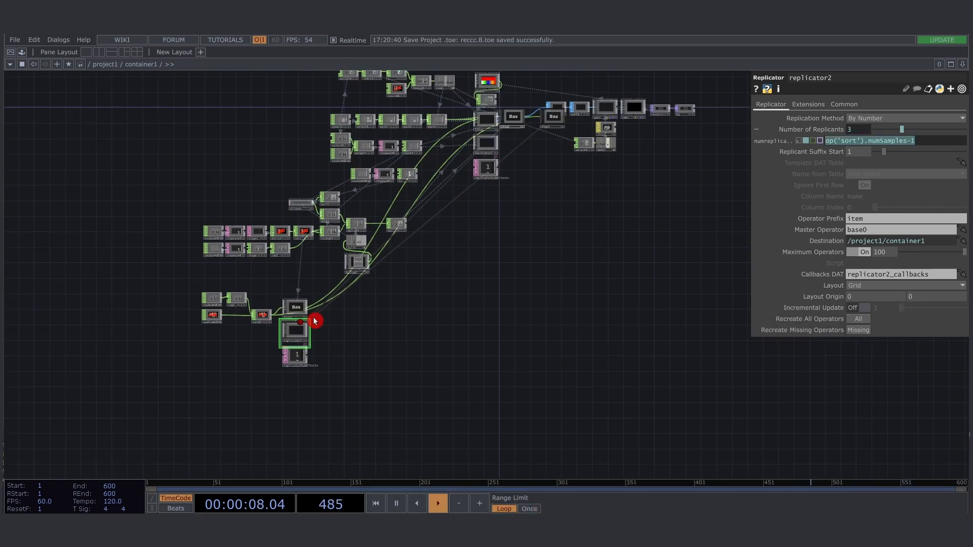
{"action": "left_click", "coordinate": [869, 286]}
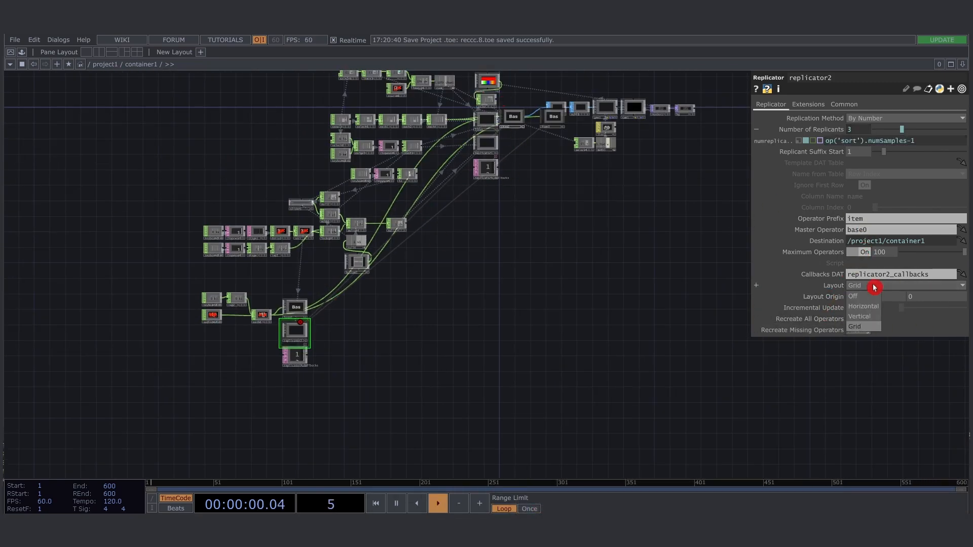
{"action": "left_click", "coordinate": [870, 318]}
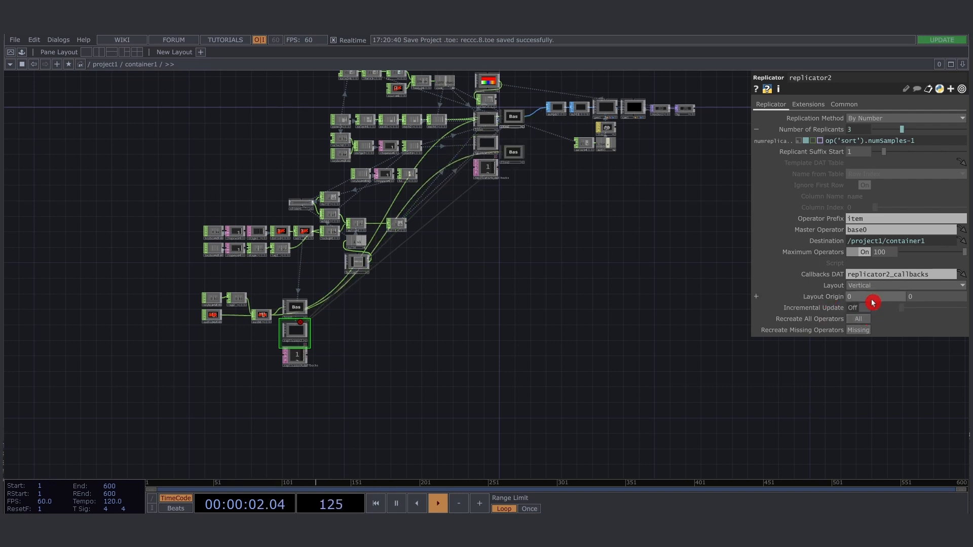
{"action": "middle_click_drag", "start_coordinate": [880, 302], "coordinate": [880, 283]}
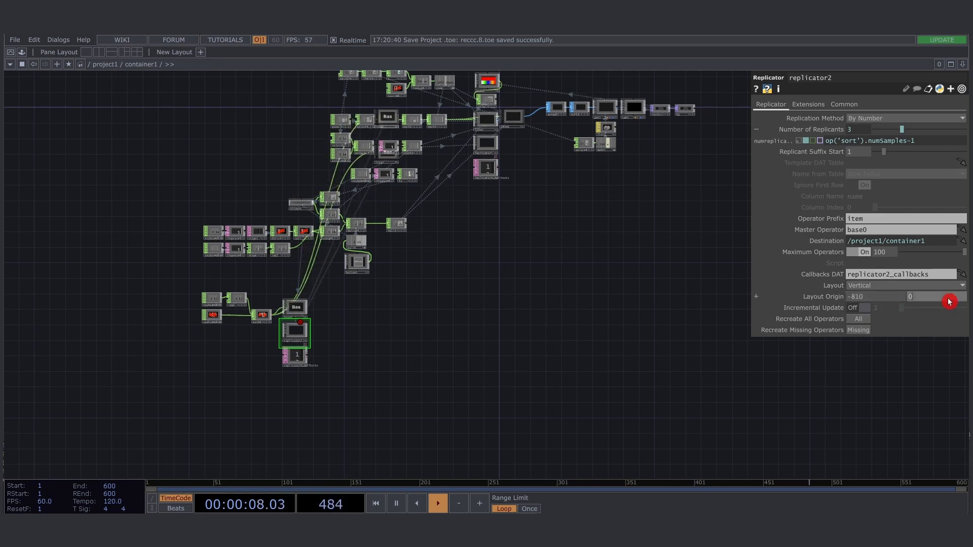
{"action": "middle_click_drag", "start_coordinate": [948, 301], "coordinate": [948, 282]}
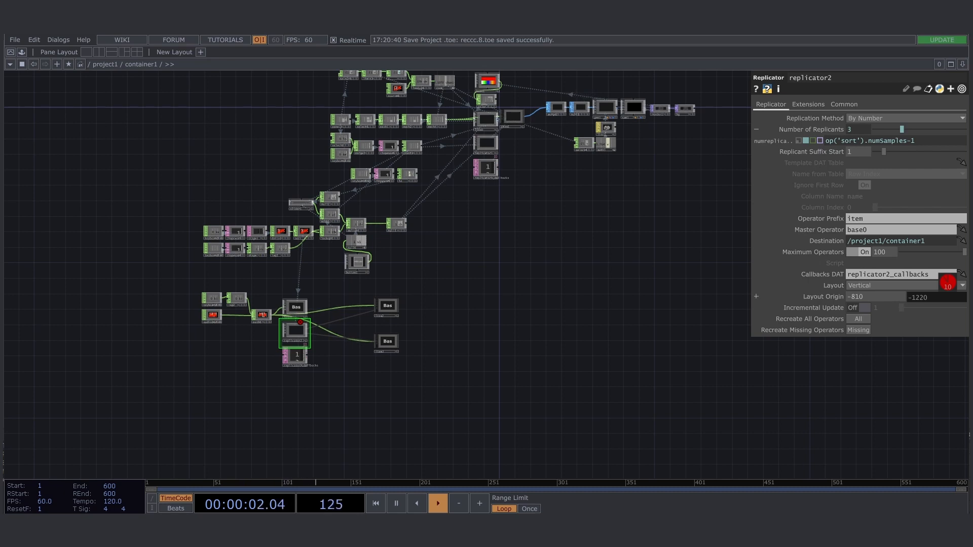
{"action": "middle_click_drag", "start_coordinate": [947, 280], "coordinate": [946, 281]}
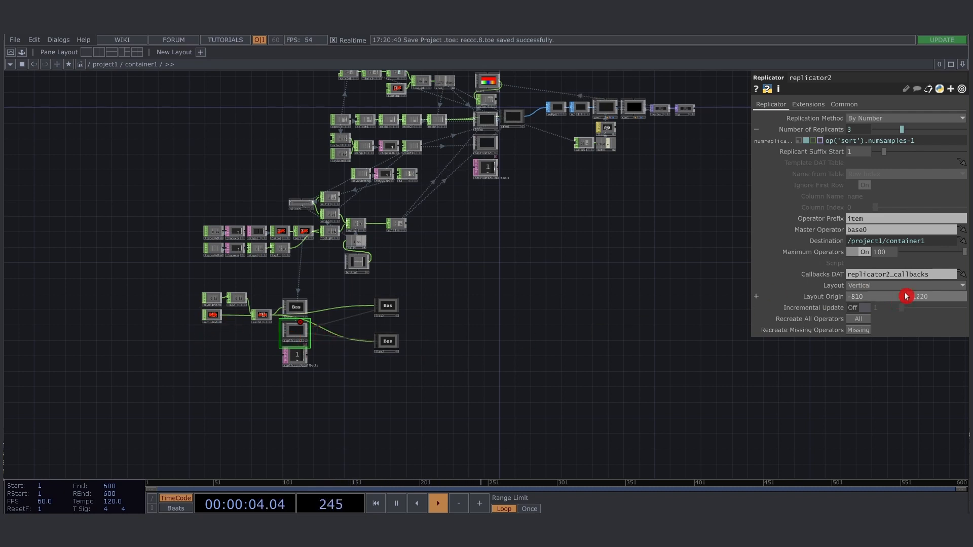
{"action": "middle_click_drag", "start_coordinate": [884, 297], "coordinate": [884, 282]}
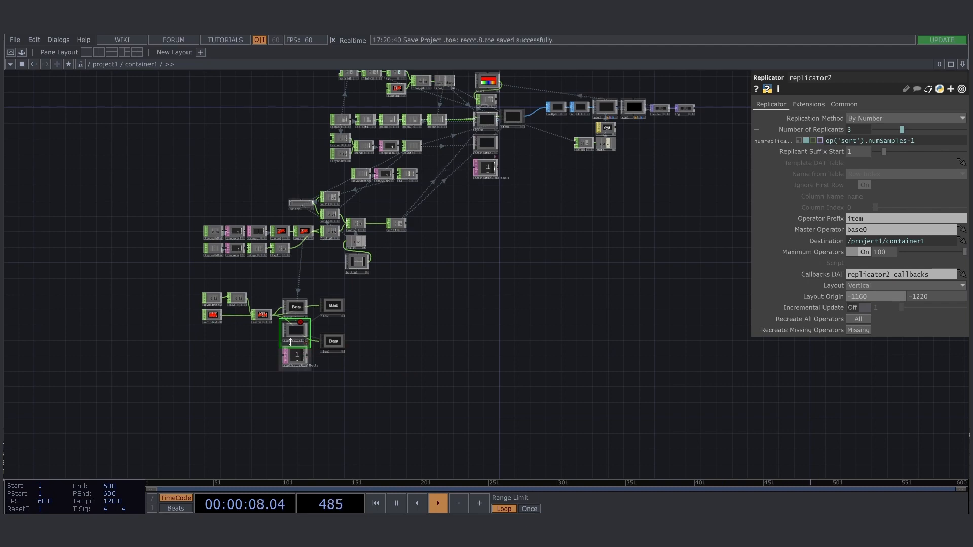
Step: Read the error details flagged on replicator2
{"action": "scroll", "coordinate": [279, 337], "scroll_direction": "up", "scroll_amount": 5}
{"action": "left_click_drag", "start_coordinate": [557, 260], "coordinate": [565, 218]}
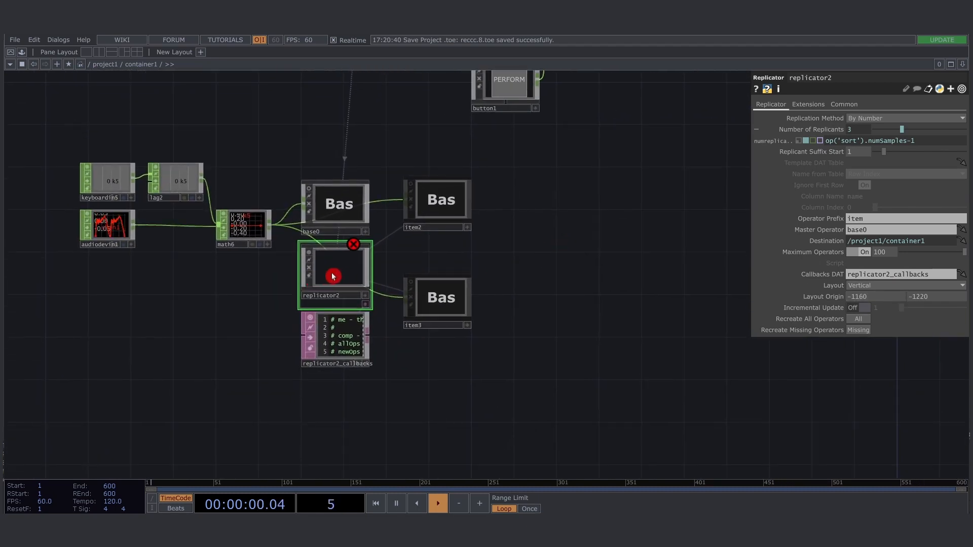
{"action": "mouse_move", "coordinate": [332, 276]}
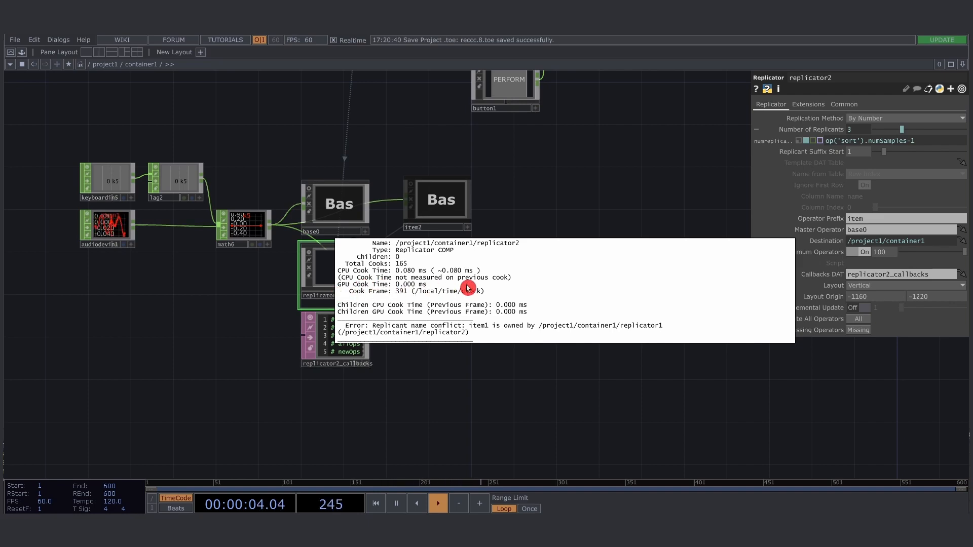
{"action": "left_click_drag", "start_coordinate": [532, 260], "coordinate": [508, 260]}
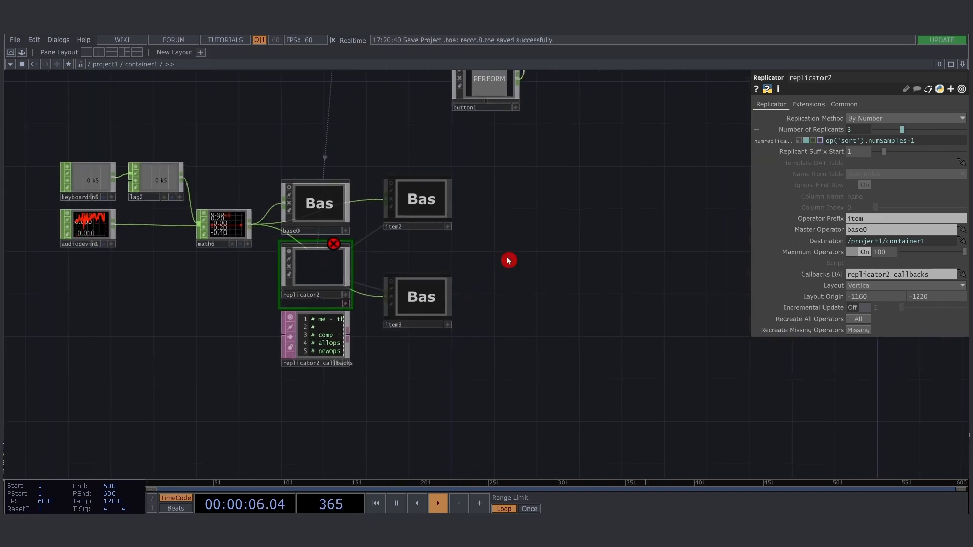
Step: Locate and select replicator1 below line0 and check its Operator Prefix parameter
{"action": "scroll", "coordinate": [503, 244], "scroll_direction": "down", "scroll_amount": 4}
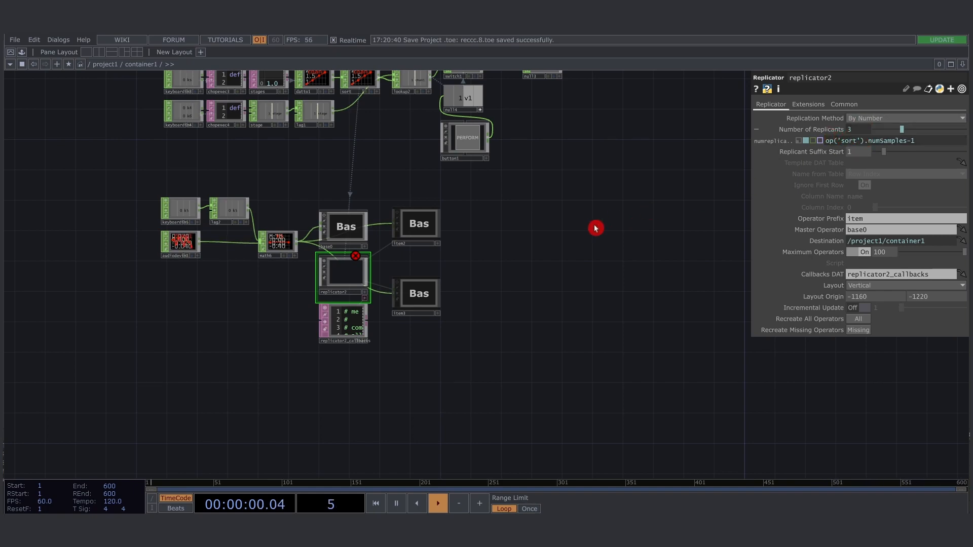
{"action": "left_click_drag", "start_coordinate": [549, 249], "coordinate": [529, 330]}
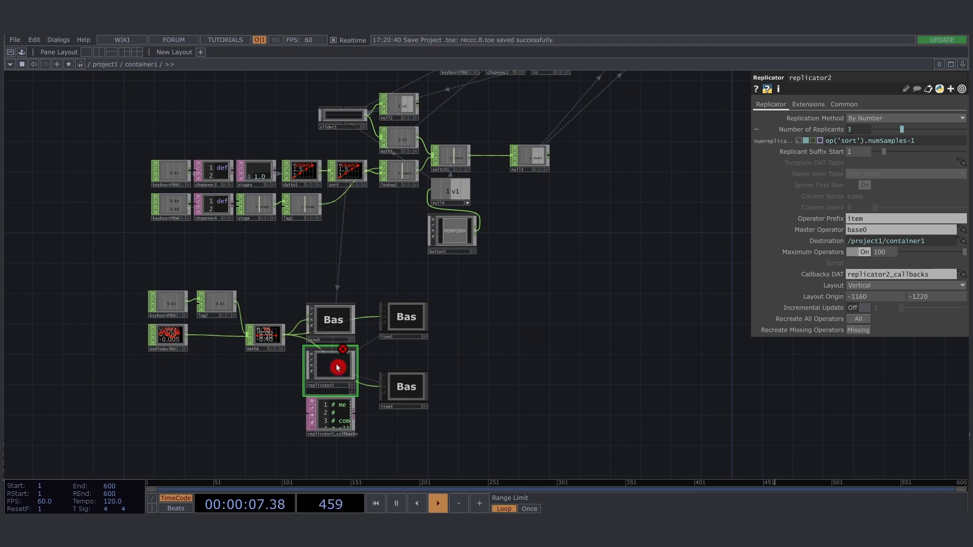
{"action": "middle_click_drag", "start_coordinate": [338, 365], "coordinate": [641, 208]}
{"action": "left_click_drag", "start_coordinate": [640, 208], "coordinate": [501, 369]}
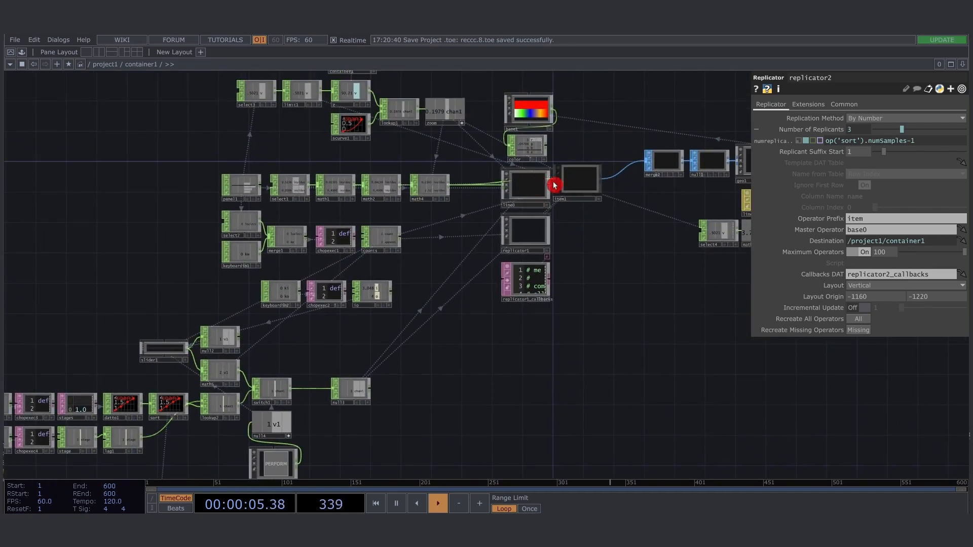
{"action": "middle_click_drag", "start_coordinate": [592, 239], "coordinate": [555, 238]}
{"action": "left_click", "coordinate": [474, 237]}
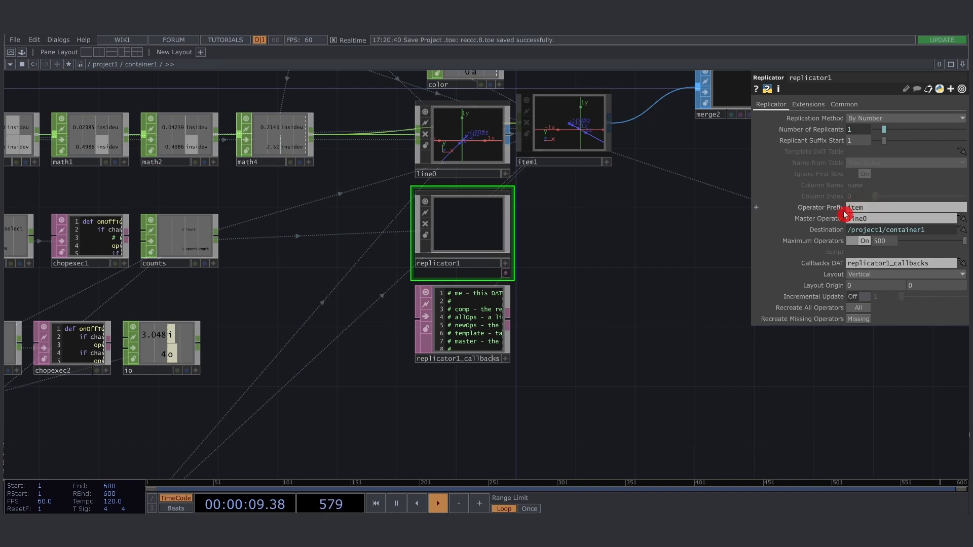
{"action": "scroll", "coordinate": [685, 186], "scroll_direction": "down", "scroll_amount": 3}
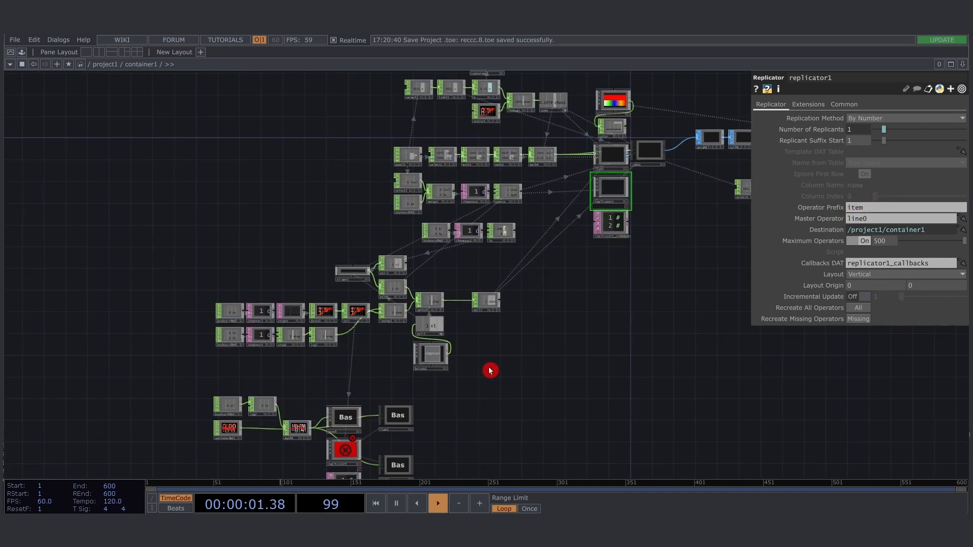
Step: Set replicator2's Operator Prefix to vo
{"action": "scroll", "coordinate": [395, 417], "scroll_direction": "up", "scroll_amount": 1}
{"action": "left_click_drag", "start_coordinate": [482, 423], "coordinate": [492, 266]}
{"action": "scroll", "coordinate": [320, 315], "scroll_direction": "up", "scroll_amount": 3}
{"action": "left_click", "coordinate": [324, 309]}
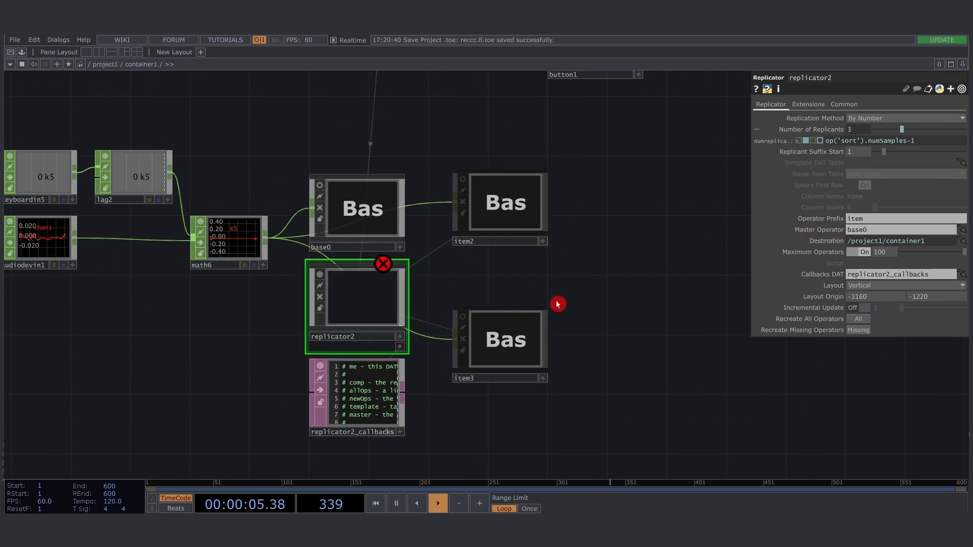
{"action": "left_click", "coordinate": [882, 223]}
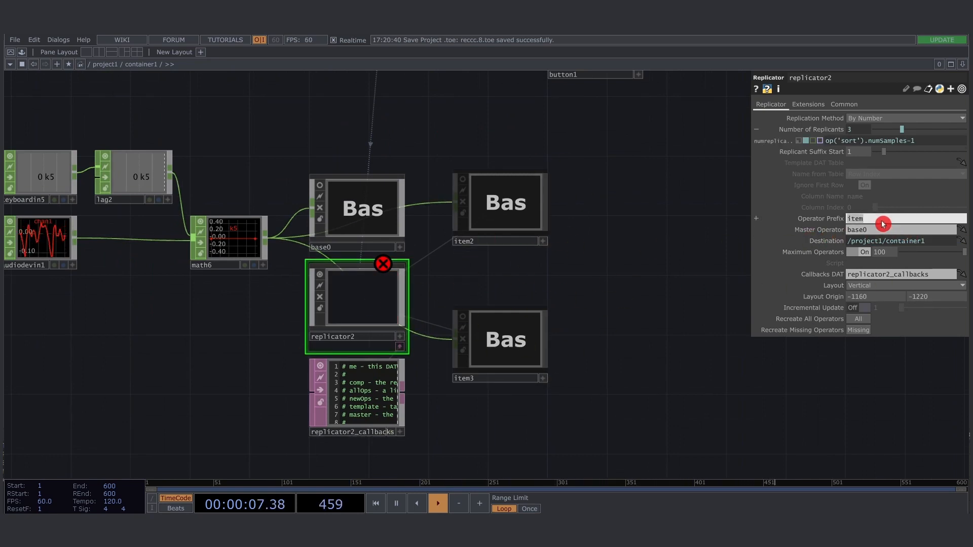
{"action": "type", "text": "vo"}
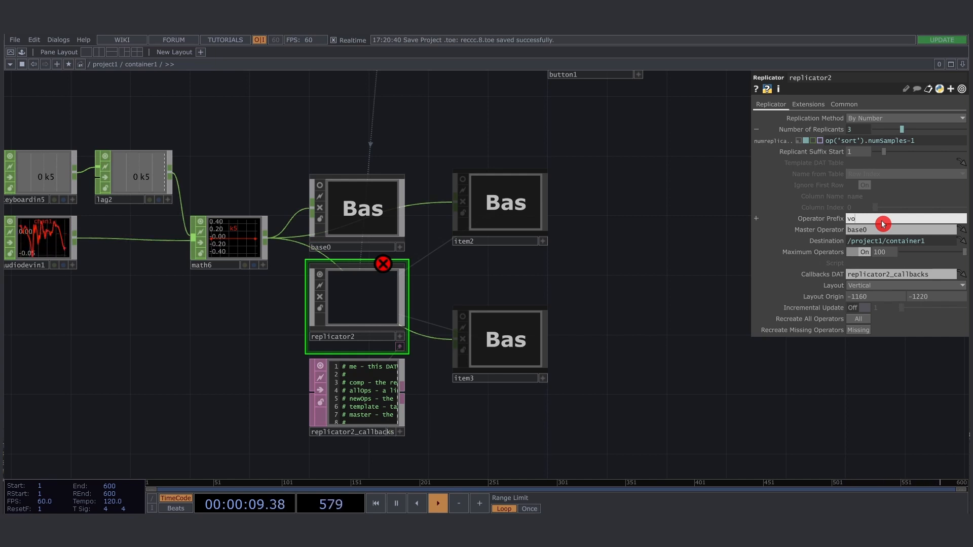
{"action": "key", "text": "Return"}
{"action": "scroll", "coordinate": [427, 190], "scroll_direction": "down", "scroll_amount": 3}
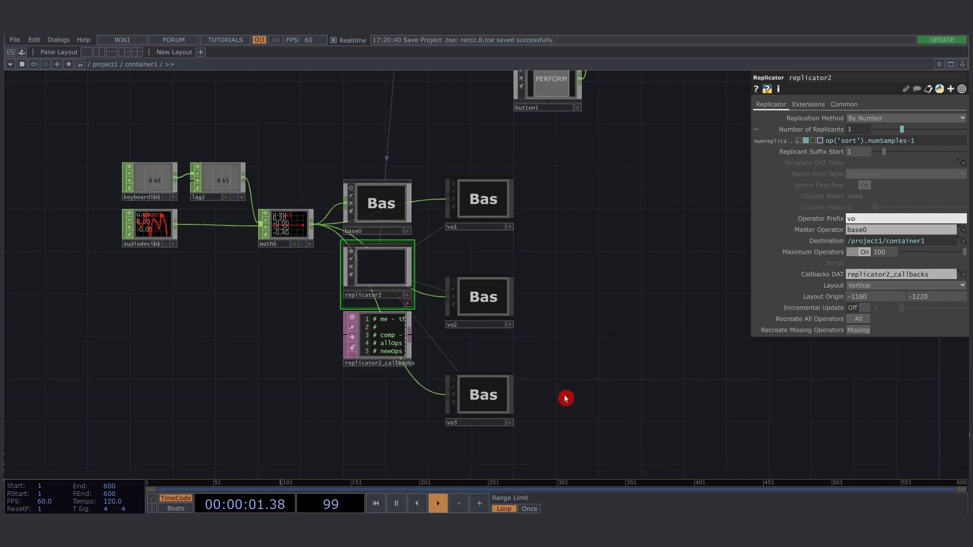
Step: Select the three replicants vo1, vo2 and vo3 together, and switch the selection to base0
{"action": "right_click_drag", "start_coordinate": [559, 402], "coordinate": [459, 167]}
{"action": "left_click_drag", "start_coordinate": [581, 272], "coordinate": [554, 259]}
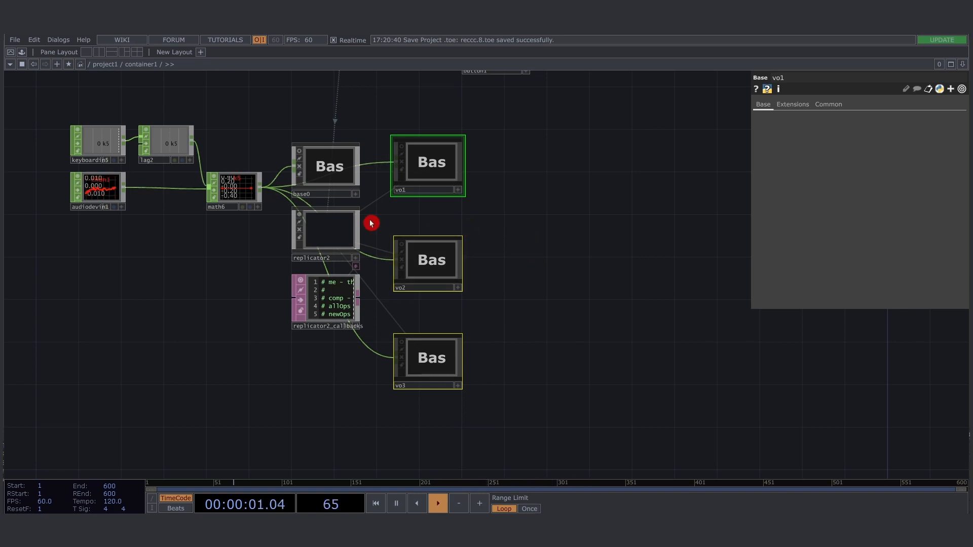
{"action": "left_click", "coordinate": [323, 170]}
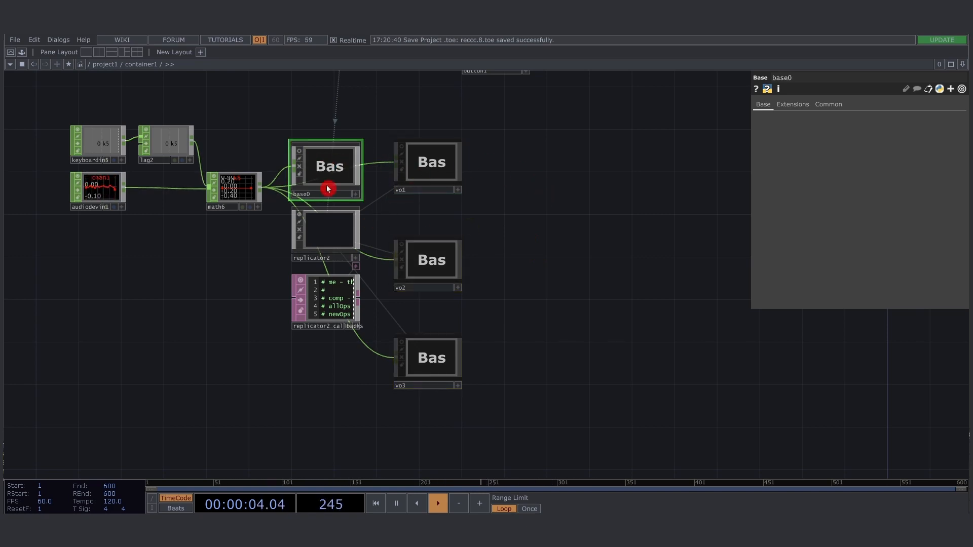
Step: Set base0's Clone Master to base0, and recreate all of replicator2's operators
{"action": "left_click", "coordinate": [833, 105]}
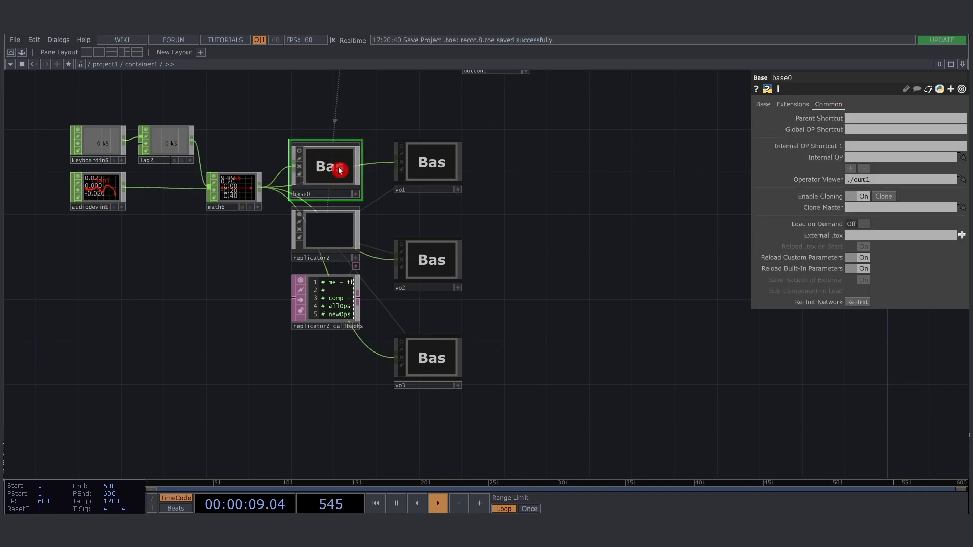
{"action": "left_click_drag", "start_coordinate": [330, 175], "coordinate": [891, 209]}
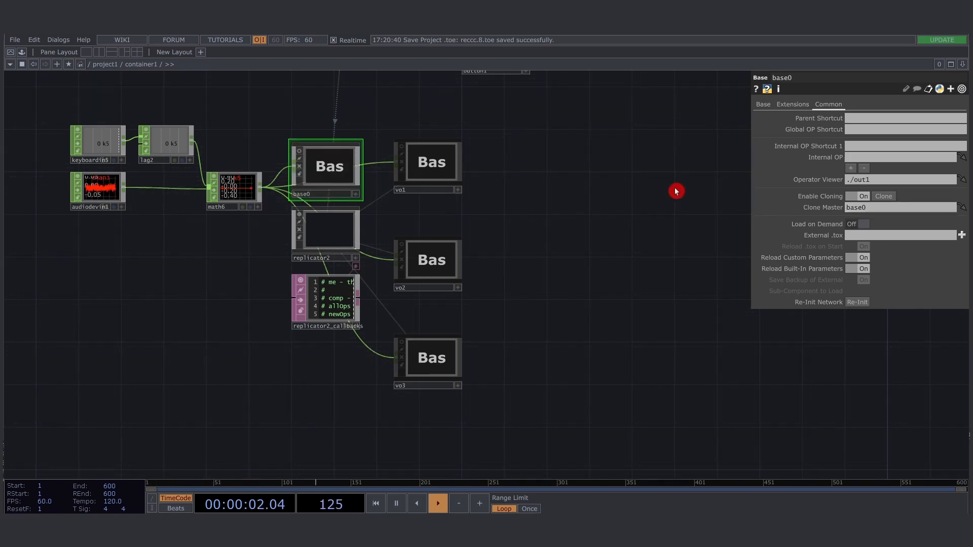
{"action": "left_click", "coordinate": [337, 230]}
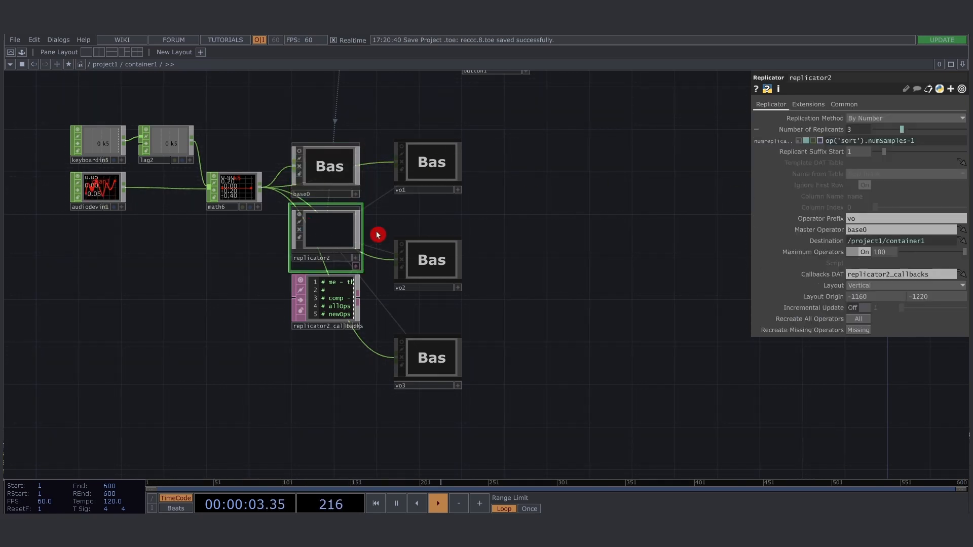
{"action": "left_click", "coordinate": [863, 322]}
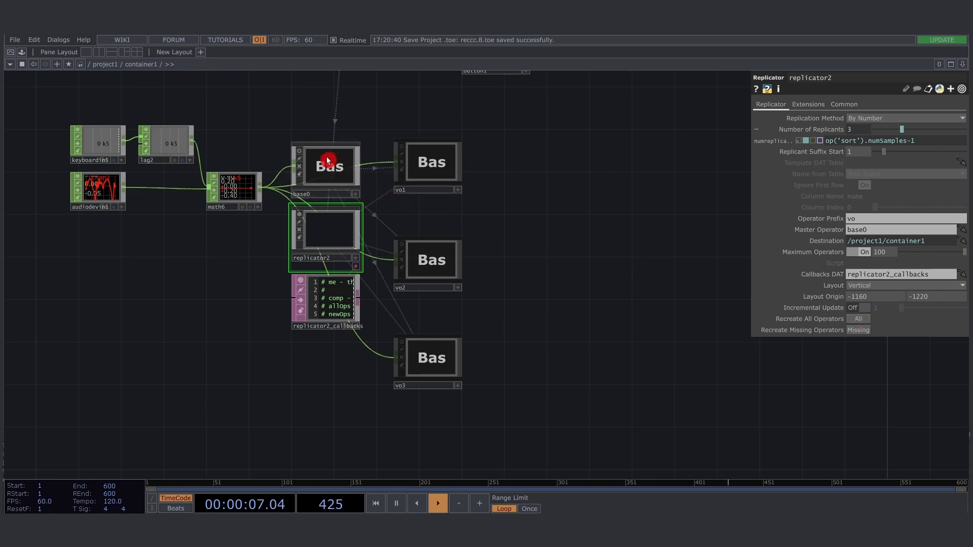
{"action": "left_click", "coordinate": [313, 139]}
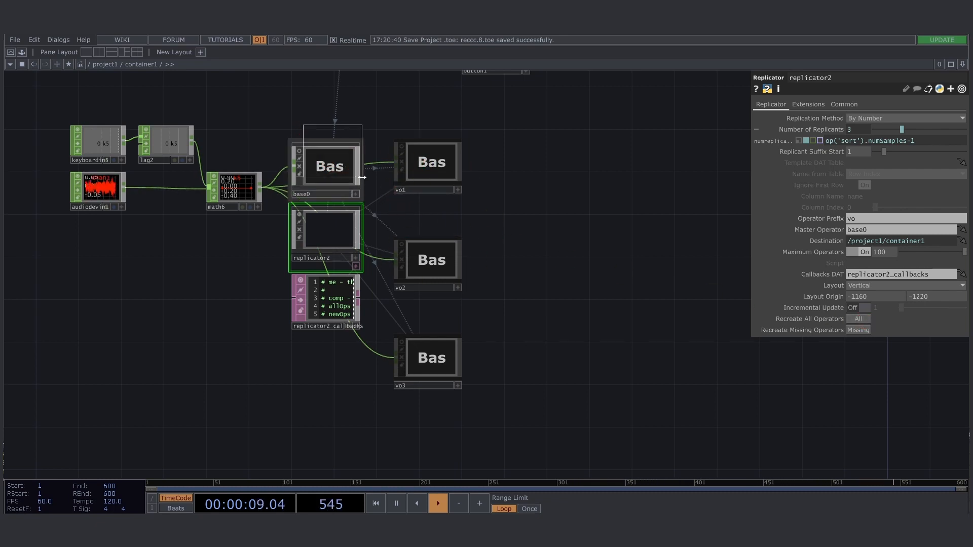
{"action": "left_click_drag", "start_coordinate": [495, 408], "coordinate": [413, 145]}
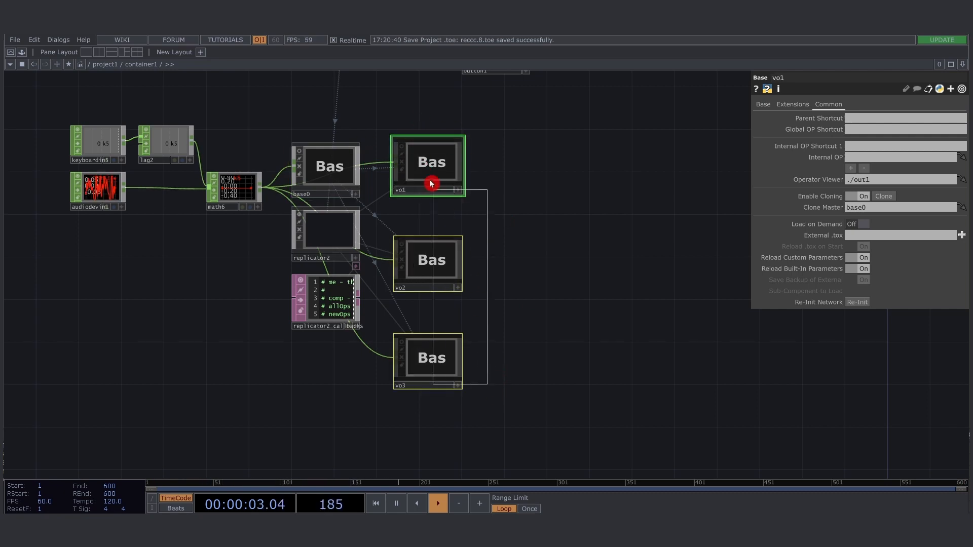
Step: Open base0 and place in1 and trail1 close together side by side
{"action": "double_click", "coordinate": [326, 169]}
{"action": "scroll", "coordinate": [314, 208], "scroll_direction": "down", "scroll_amount": 5}
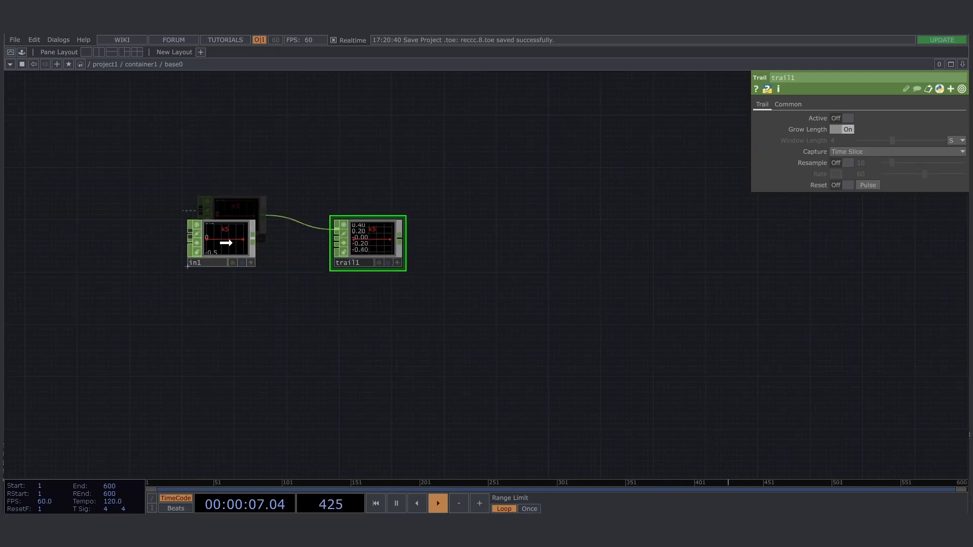
{"action": "left_click_drag", "start_coordinate": [226, 243], "coordinate": [240, 247]}
{"action": "left_click_drag", "start_coordinate": [395, 252], "coordinate": [330, 253]}
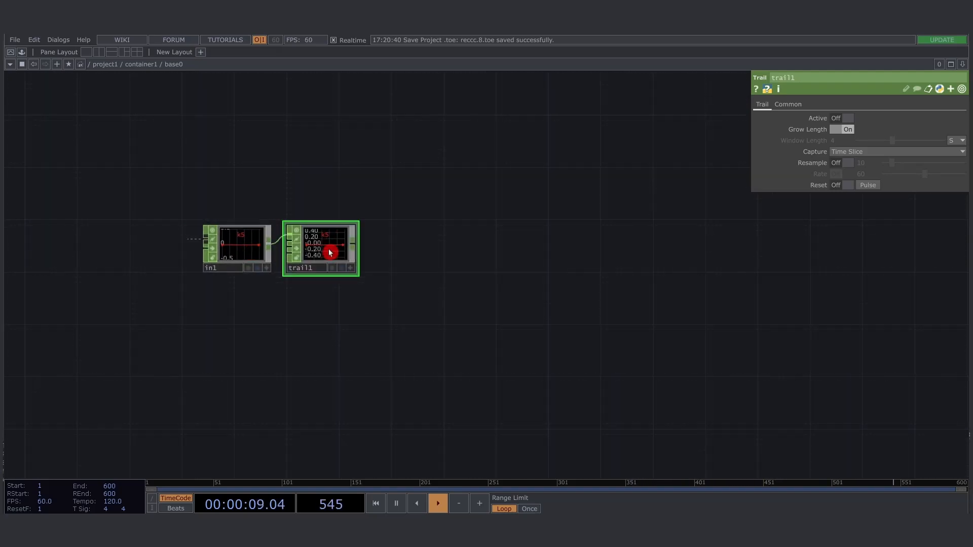
Step: Add an Out CHOP wired after trail1, and return to the container1 network
{"action": "right_click", "coordinate": [353, 249]}
{"action": "type", "text": "out"}
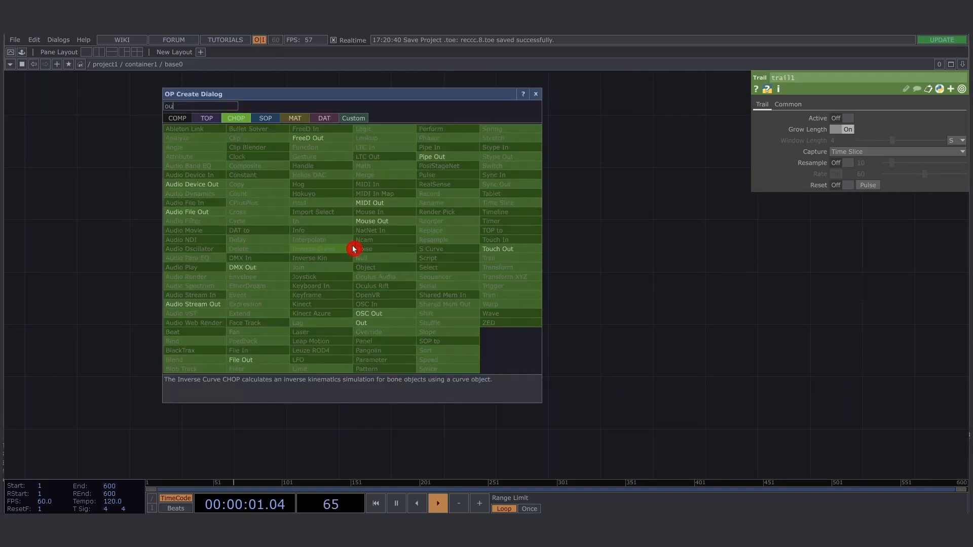
{"action": "key", "text": "Return"}
{"action": "left_click", "coordinate": [353, 248]}
{"action": "left_click_drag", "start_coordinate": [369, 251], "coordinate": [416, 254]}
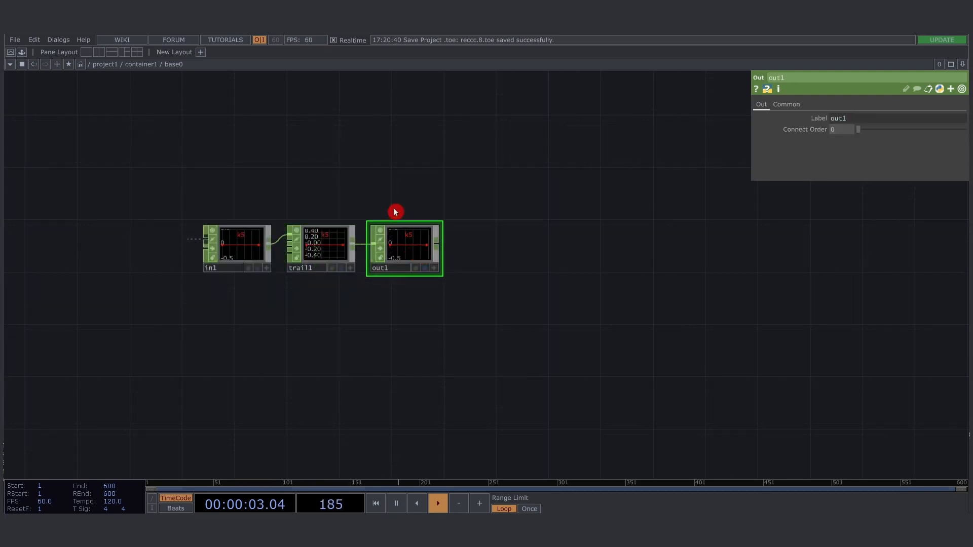
{"action": "left_click_drag", "start_coordinate": [392, 204], "coordinate": [417, 204]}
{"action": "key", "text": "u"}
{"action": "scroll", "coordinate": [324, 207], "scroll_direction": "down", "scroll_amount": 8}
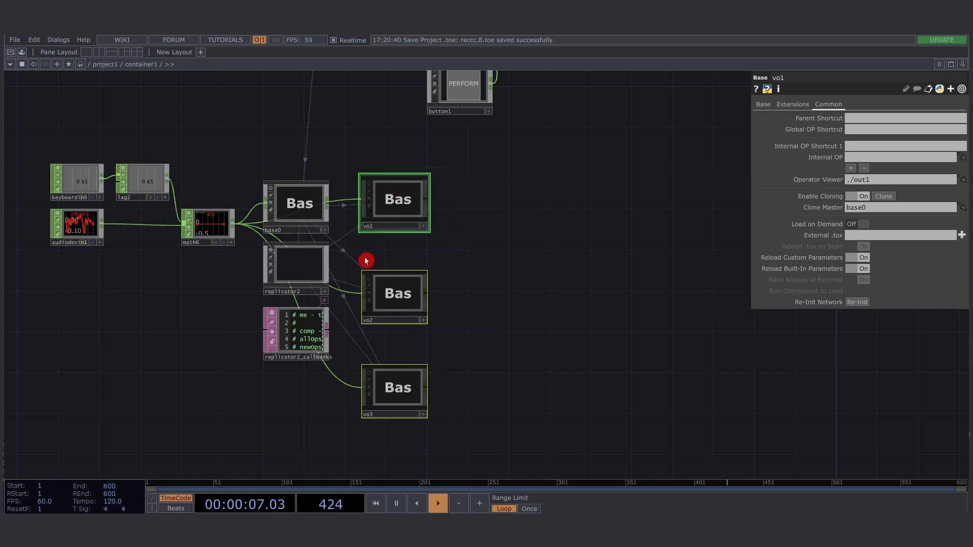
Step: Add a Merge CHOP to container1 and place it to the right of vo1
{"action": "key", "text": "Tab"}
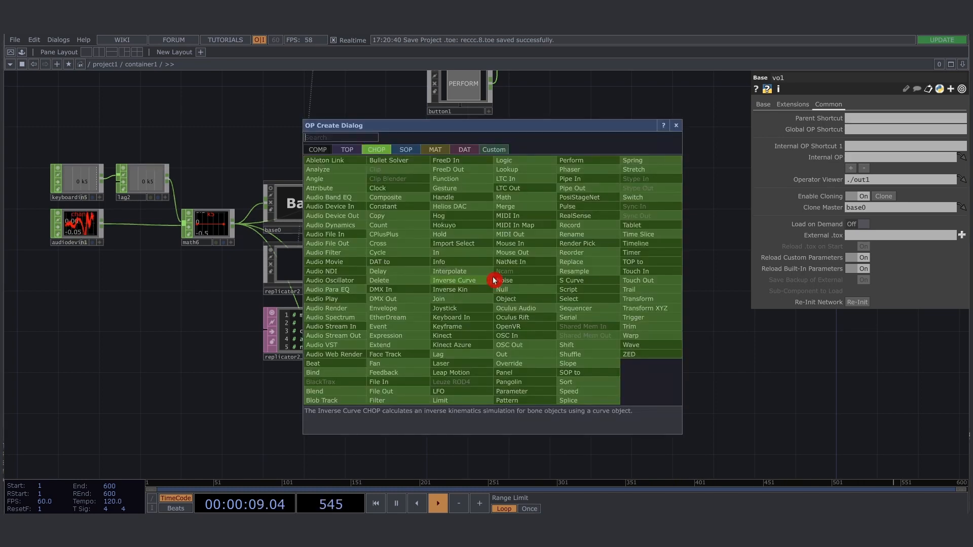
{"action": "type", "text": "merge"}
{"action": "key", "text": "Return"}
{"action": "left_click_drag", "start_coordinate": [506, 270], "coordinate": [518, 203]}
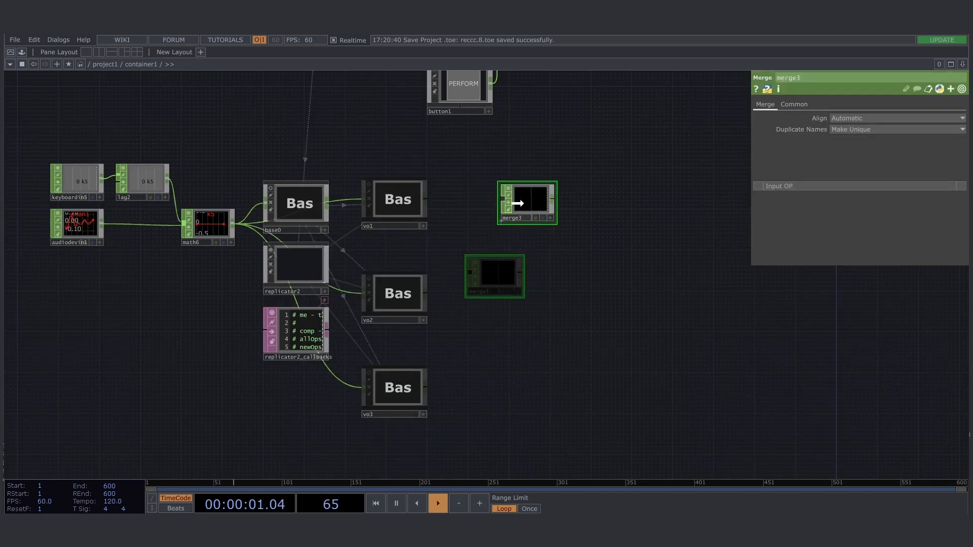
{"action": "left_click_drag", "start_coordinate": [497, 157], "coordinate": [600, 261]}
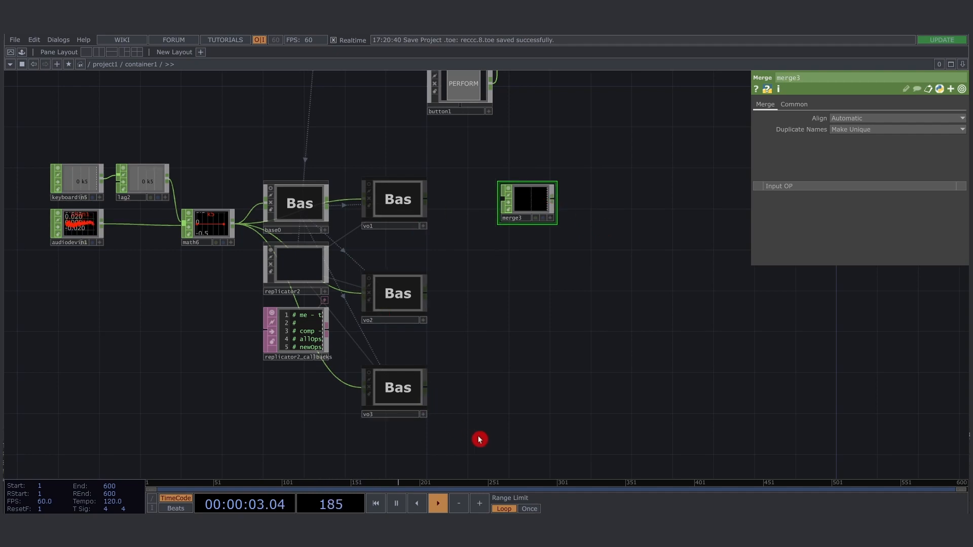
Step: Select the vo1, vo2 and vo3 replicants together to review their outputs
{"action": "left_click_drag", "start_coordinate": [480, 439], "coordinate": [377, 179]}
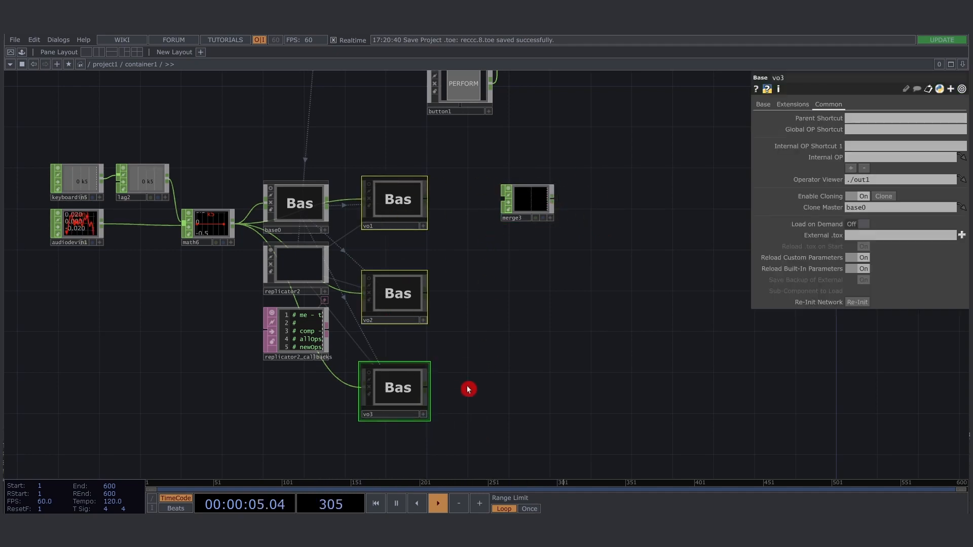
{"action": "left_click_drag", "start_coordinate": [459, 416], "coordinate": [381, 168]}
{"action": "right_click_drag", "start_coordinate": [381, 156], "coordinate": [418, 413]}
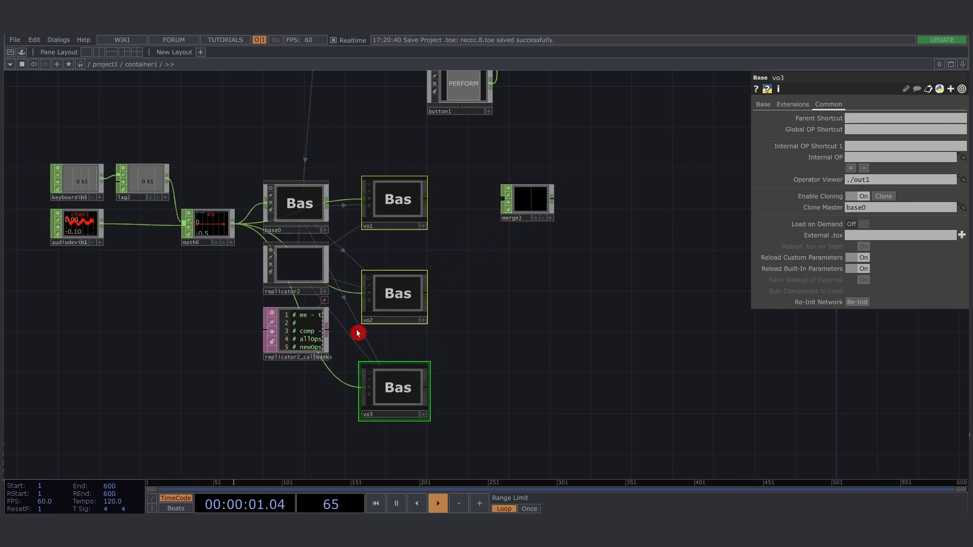
Step: In replicator2_callbacks, add a line to onReplicate's loop that connects each new replicant's outputConnectors[0] to merge3
{"action": "scroll", "coordinate": [299, 354], "scroll_direction": "up", "scroll_amount": 3}
{"action": "scroll", "coordinate": [301, 349], "scroll_direction": "up", "scroll_amount": 6}
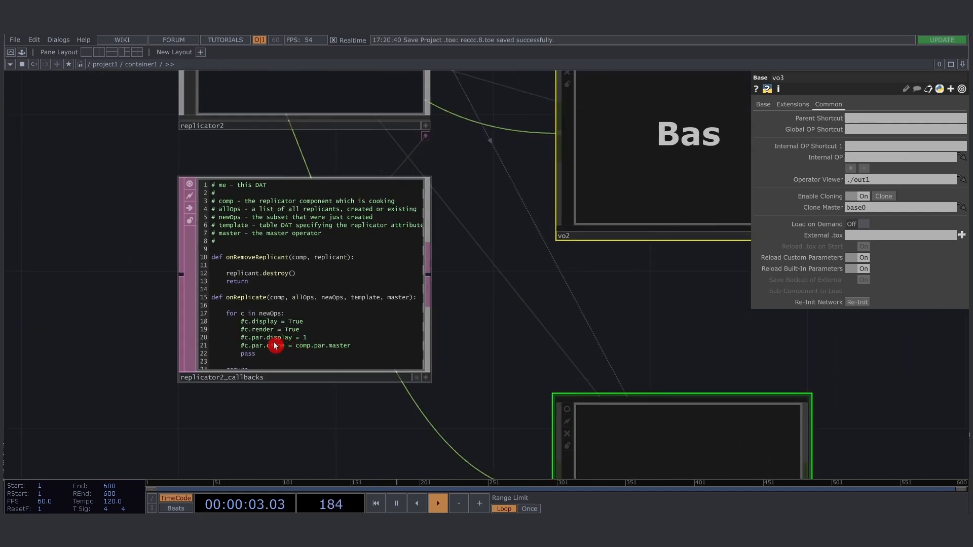
{"action": "left_click", "coordinate": [305, 291]}
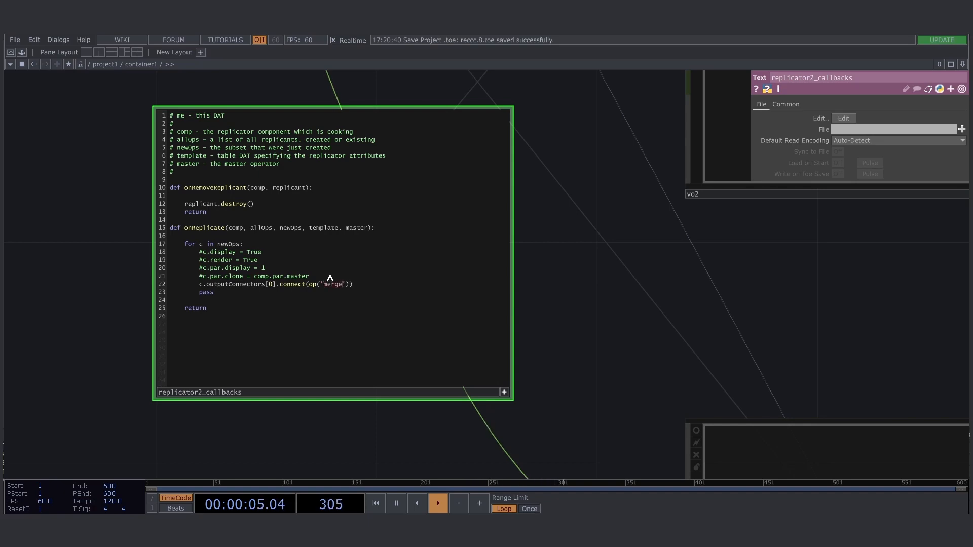
{"action": "left_click", "coordinate": [97, 272]}
Step: Recreate all of replicator2's operators so the edited callback script runs
{"action": "scroll", "coordinate": [97, 273], "scroll_direction": "down", "scroll_amount": 7}
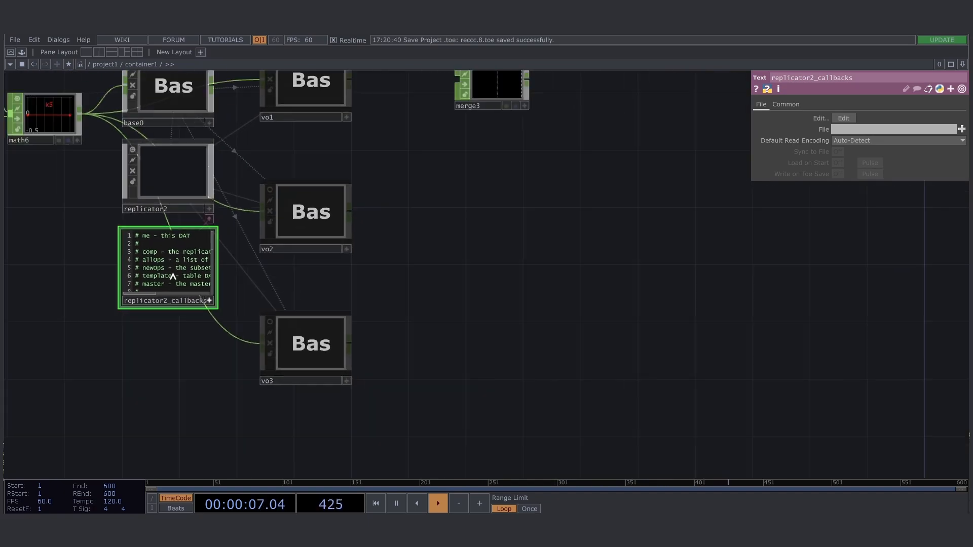
{"action": "left_click_drag", "start_coordinate": [488, 248], "coordinate": [510, 301]}
{"action": "scroll", "coordinate": [509, 305], "scroll_direction": "down", "scroll_amount": 2}
{"action": "left_click", "coordinate": [307, 260]}
{"action": "left_click", "coordinate": [306, 259]}
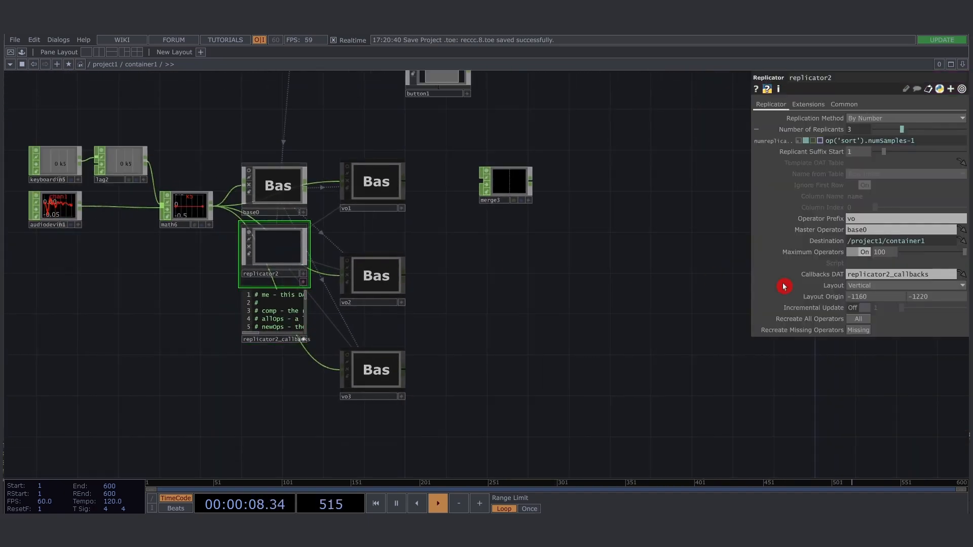
{"action": "left_click", "coordinate": [865, 319]}
Step: Examine merge3's channels and input list, and select the vo replicants wired into it
{"action": "scroll", "coordinate": [499, 201], "scroll_direction": "up", "scroll_amount": 8}
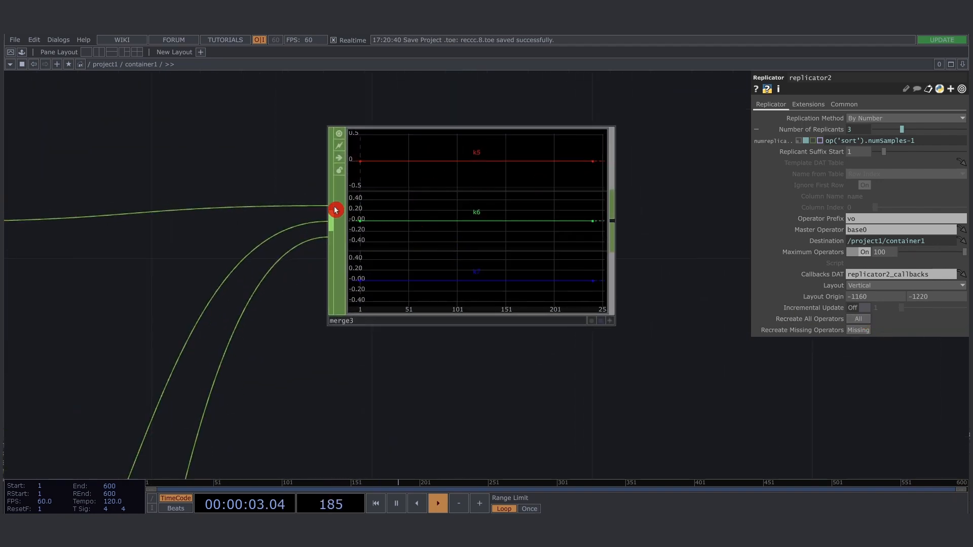
{"action": "left_click", "coordinate": [326, 125]}
{"action": "scroll", "coordinate": [554, 215], "scroll_direction": "down", "scroll_amount": 8}
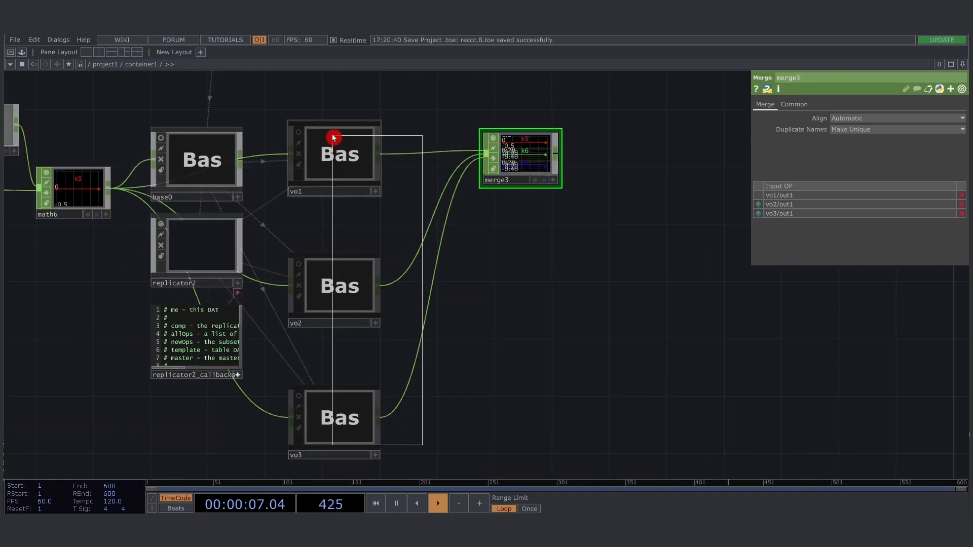
{"action": "left_click", "coordinate": [334, 137]}
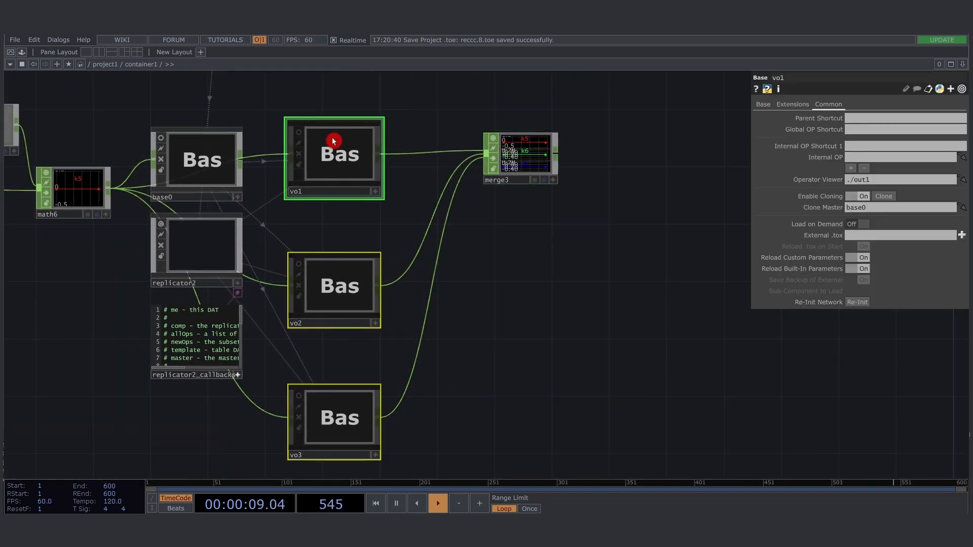
{"action": "left_click_drag", "start_coordinate": [521, 242], "coordinate": [600, 243]}
Step: Open base0 and select the trail1 operator between in1 and out1
{"action": "left_click", "coordinate": [277, 158]}
{"action": "double_click", "coordinate": [280, 162]}
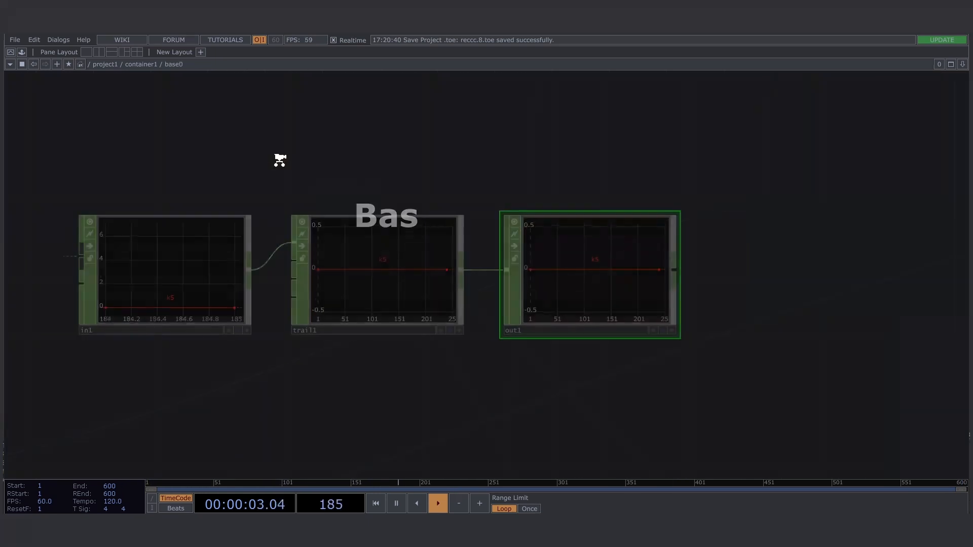
{"action": "left_click_drag", "start_coordinate": [284, 166], "coordinate": [315, 154]}
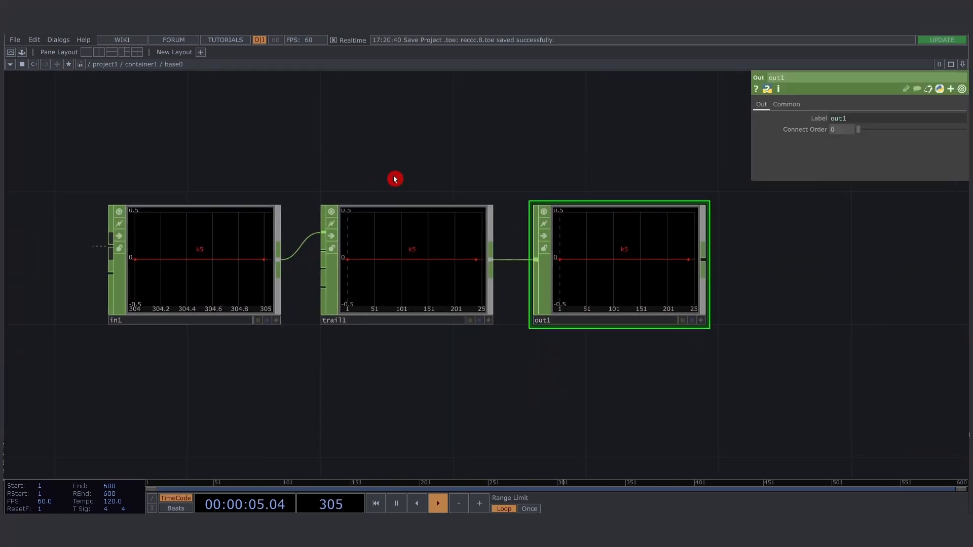
{"action": "left_click_drag", "start_coordinate": [399, 184], "coordinate": [380, 167]}
{"action": "left_click", "coordinate": [363, 256]}
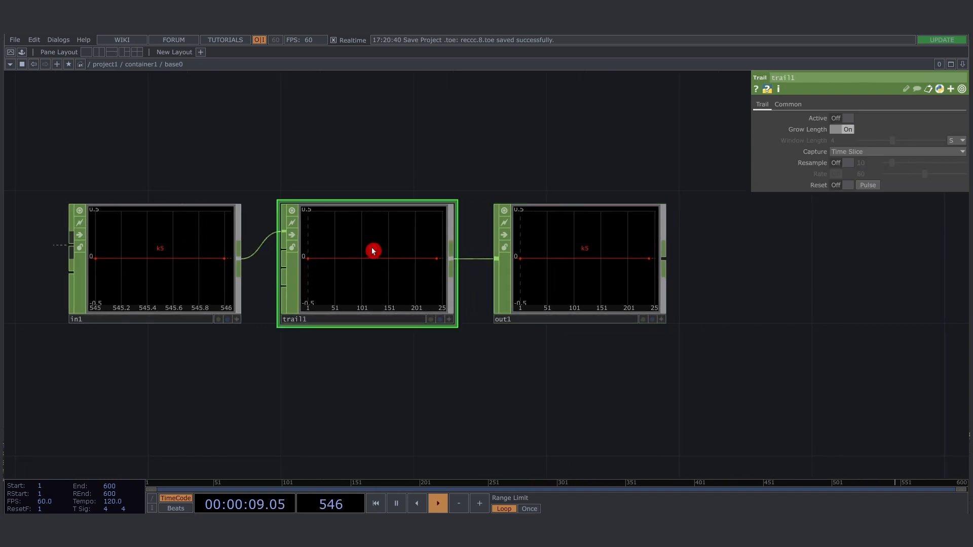
Step: Set trail1's Active expression to 1 if me.parent().digits==op('../stage')[0]-1 and op('../lag2')[0]>0 else 0
{"action": "left_click_drag", "start_coordinate": [753, 133], "coordinate": [626, 131]}
{"action": "left_click", "coordinate": [695, 122]}
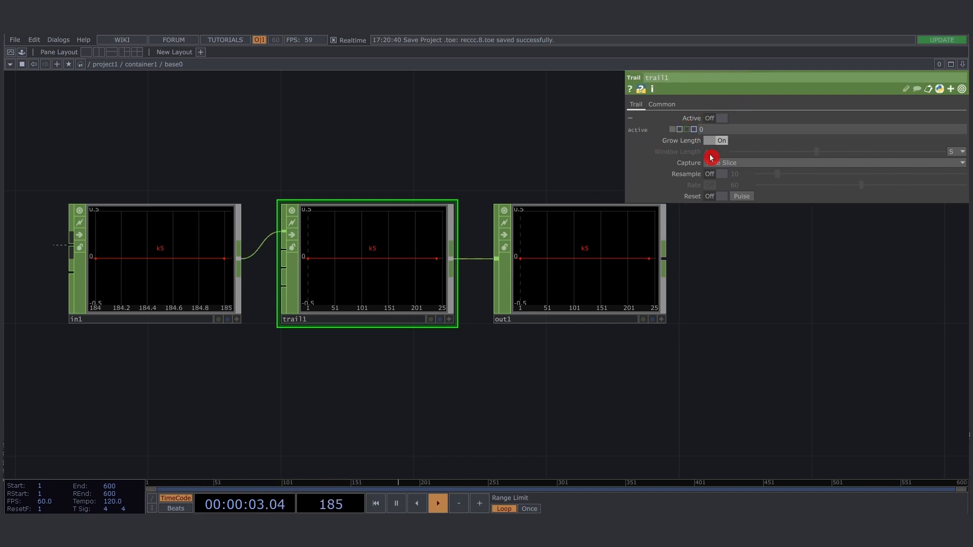
{"action": "left_click_drag", "start_coordinate": [624, 116], "coordinate": [485, 119]}
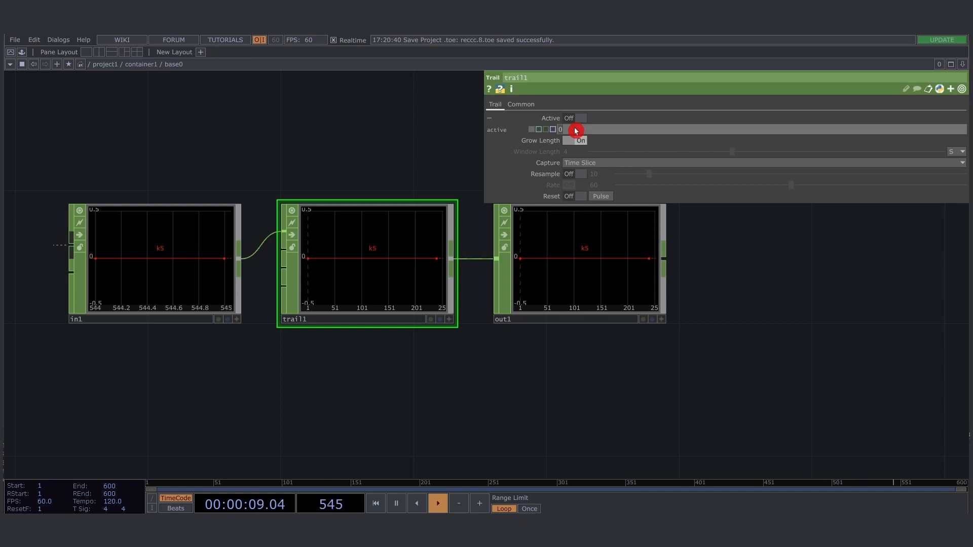
{"action": "left_click", "coordinate": [593, 282]}
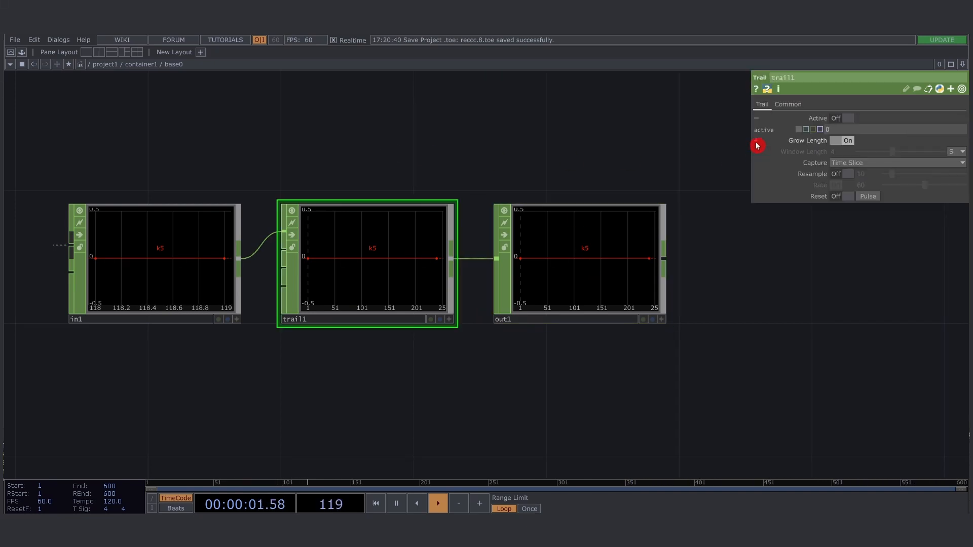
{"action": "left_click_drag", "start_coordinate": [757, 145], "coordinate": [527, 139]}
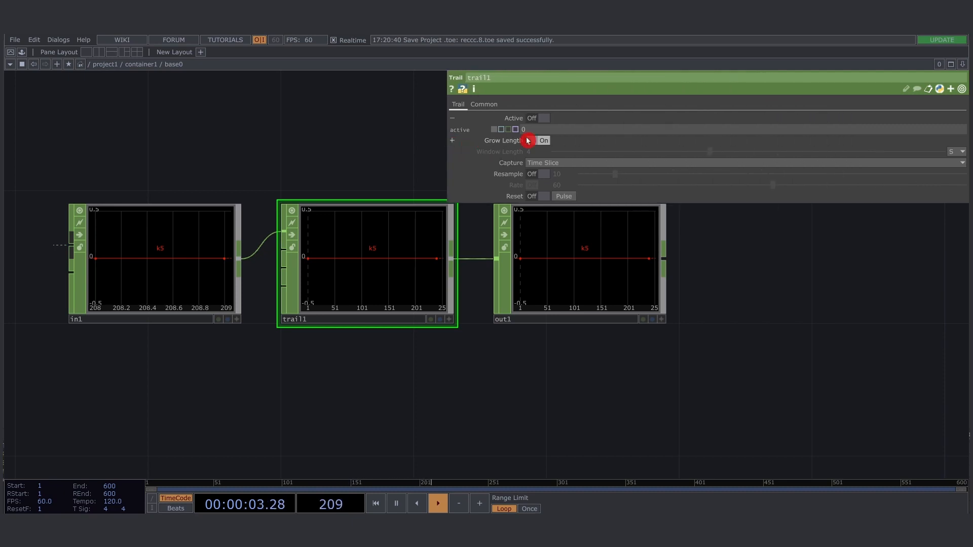
{"action": "left_click", "coordinate": [572, 134]}
{"action": "type", "text": "1 if me.parent().digits==op('../stage')[0]-1 and op('../lag2')[0]>0 else 0"}
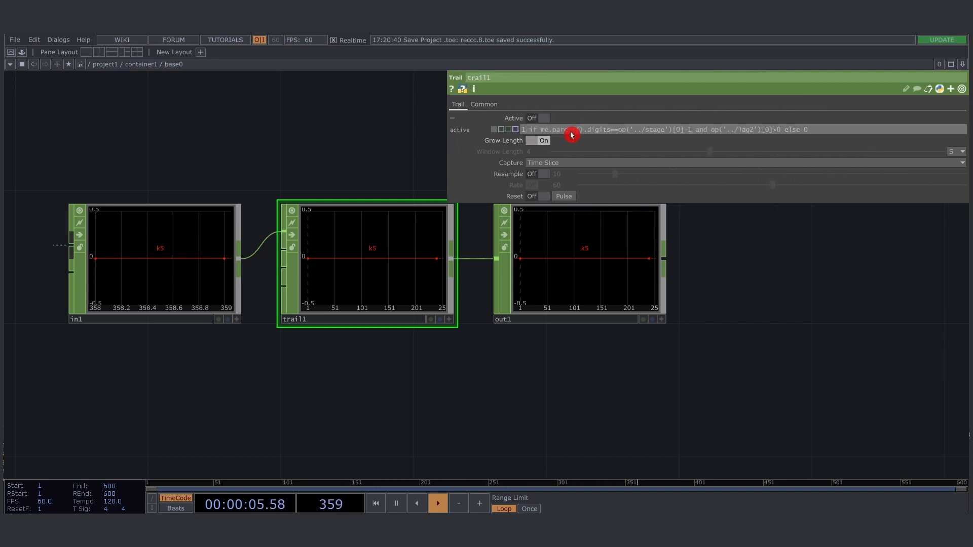
{"action": "key", "text": "Return"}
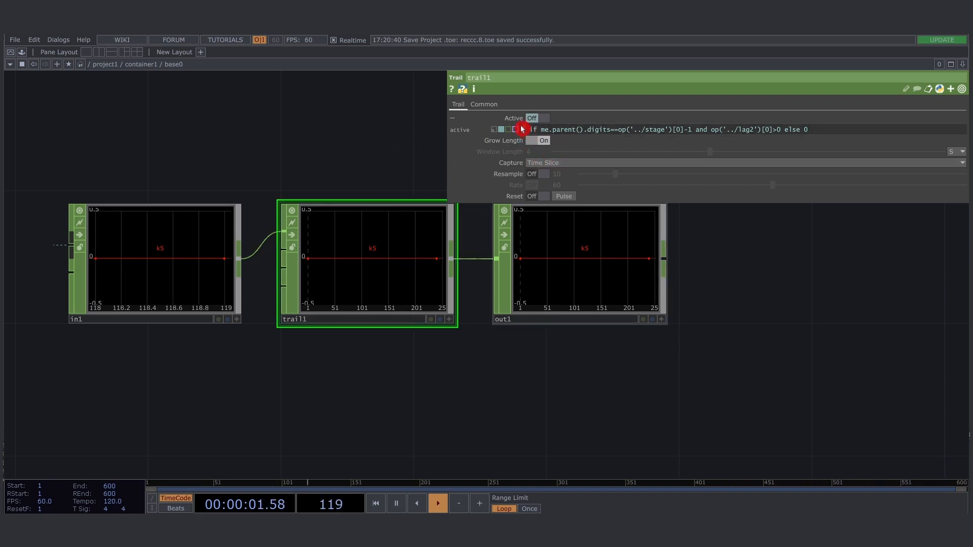
Step: Review the parent-digits, stage and lag2 conditions in trail1's Active expression
{"action": "left_click_drag", "start_coordinate": [553, 131], "coordinate": [582, 133]}
{"action": "left_click", "coordinate": [662, 132]}
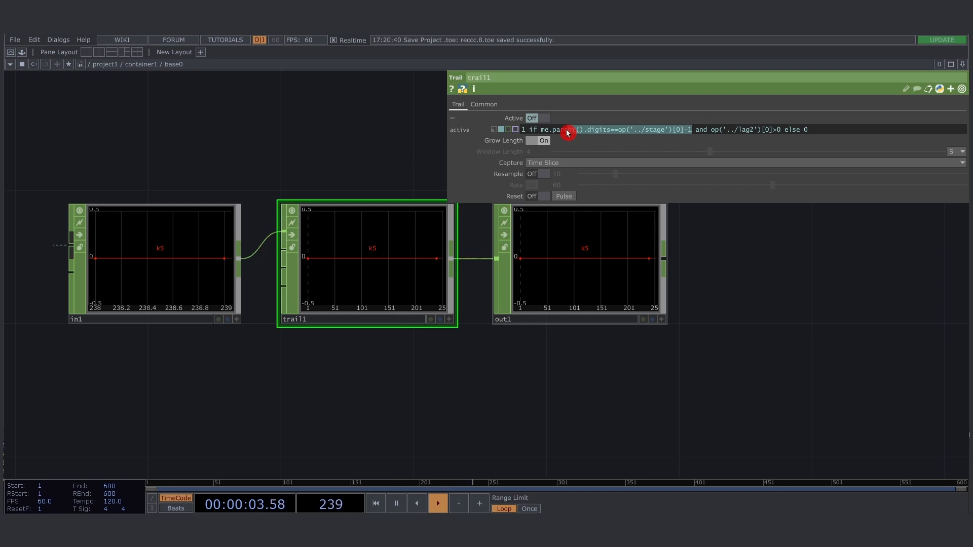
{"action": "left_click", "coordinate": [669, 130]}
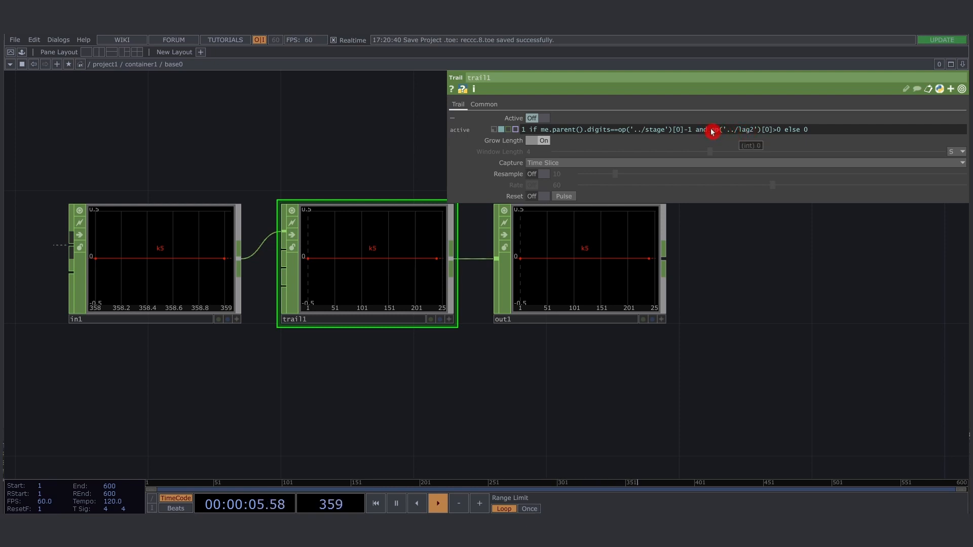
{"action": "left_click_drag", "start_coordinate": [713, 131], "coordinate": [775, 130]}
{"action": "left_click", "coordinate": [781, 131]}
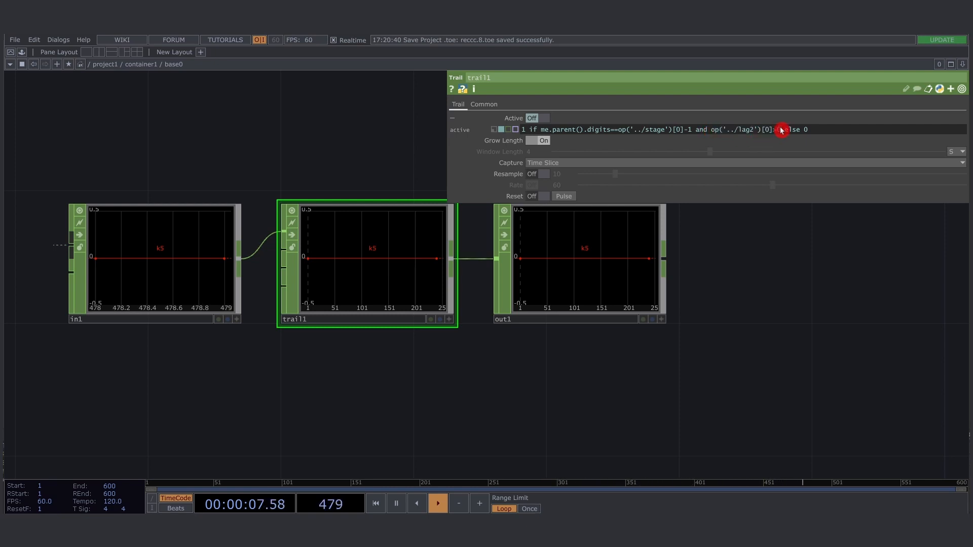
Step: Compare the lag2 condition in trail1's Active expression inside base0 with the lag2 operator in the parent network
{"action": "left_click_drag", "start_coordinate": [777, 133], "coordinate": [783, 131]}
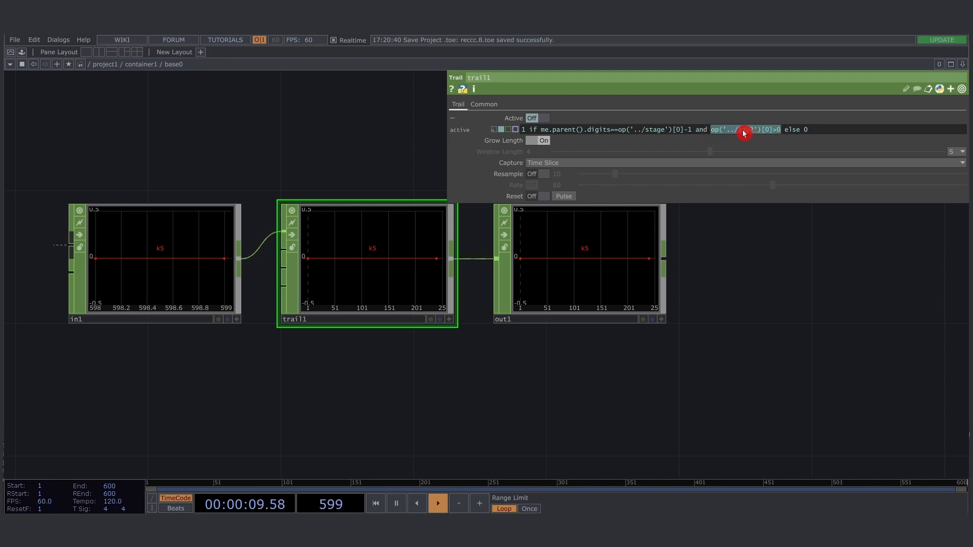
{"action": "scroll", "coordinate": [552, 283], "scroll_direction": "down", "scroll_amount": 10}
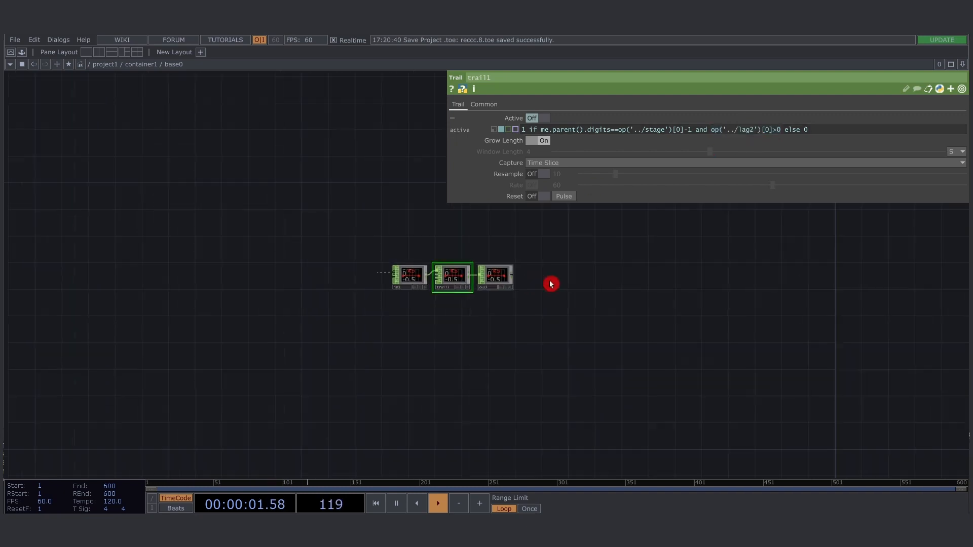
{"action": "scroll", "coordinate": [459, 298], "scroll_direction": "down", "scroll_amount": 2}
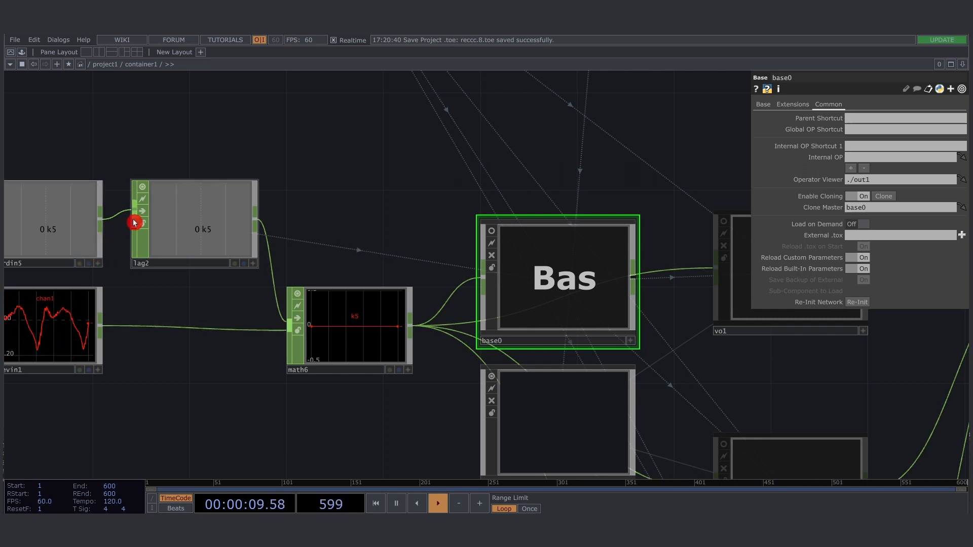
{"action": "double_click", "coordinate": [550, 294]}
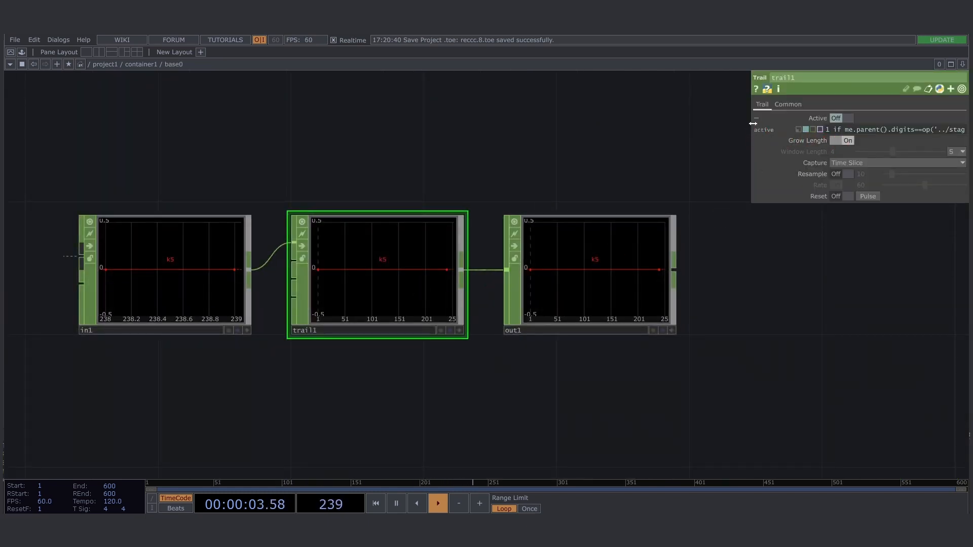
{"action": "left_click_drag", "start_coordinate": [753, 123], "coordinate": [503, 140]}
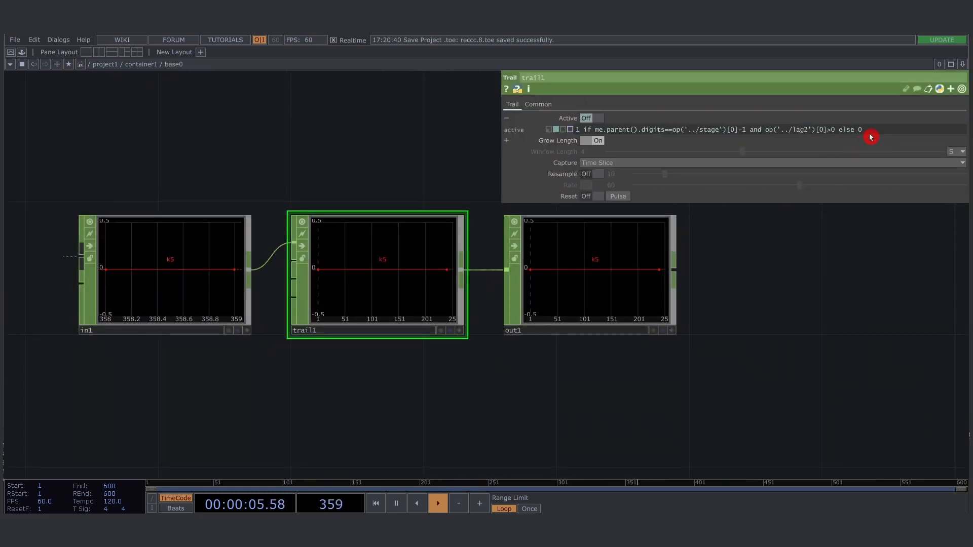
{"action": "left_click_drag", "start_coordinate": [870, 137], "coordinate": [761, 120]}
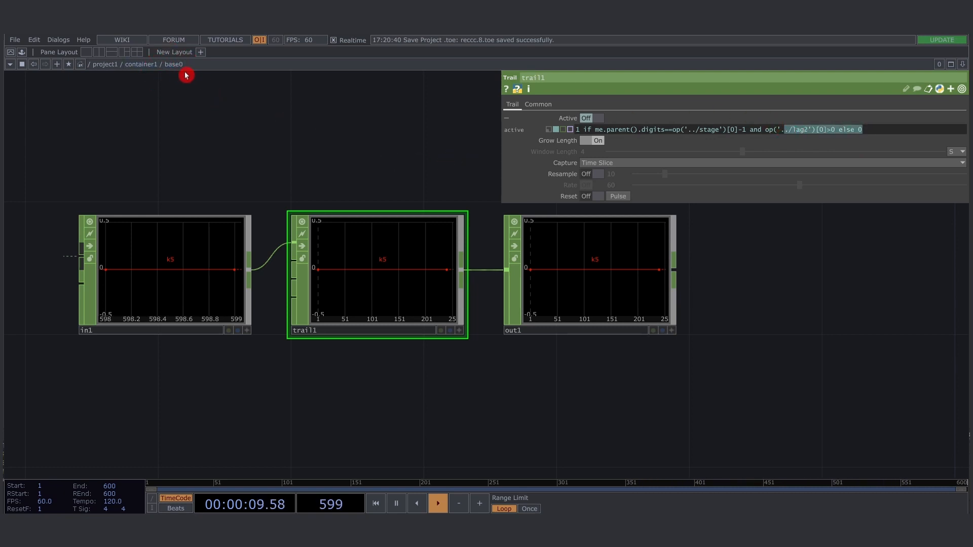
{"action": "left_click", "coordinate": [883, 131]}
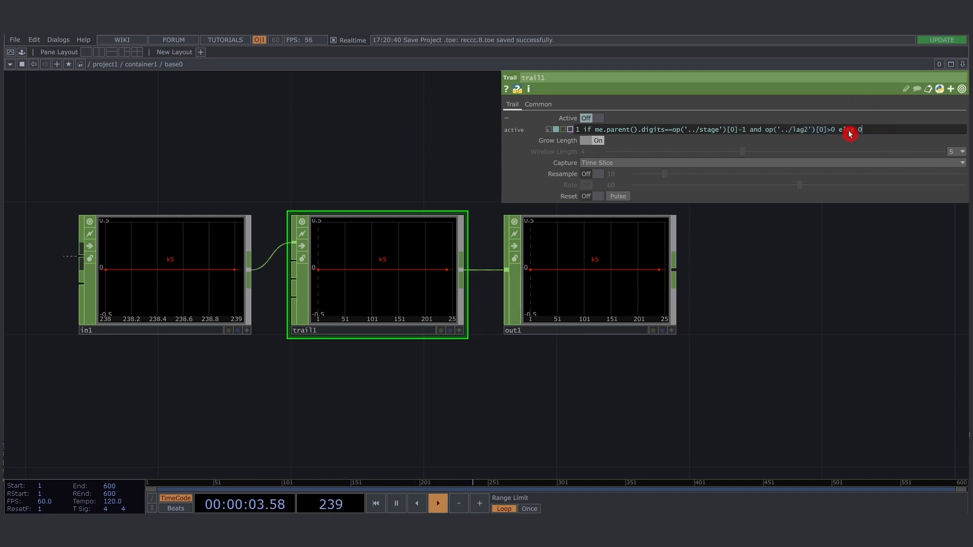
{"action": "left_click_drag", "start_coordinate": [849, 132], "coordinate": [507, 126]}
{"action": "left_click", "coordinate": [380, 166]}
{"action": "scroll", "coordinate": [354, 221], "scroll_direction": "down", "scroll_amount": 4}
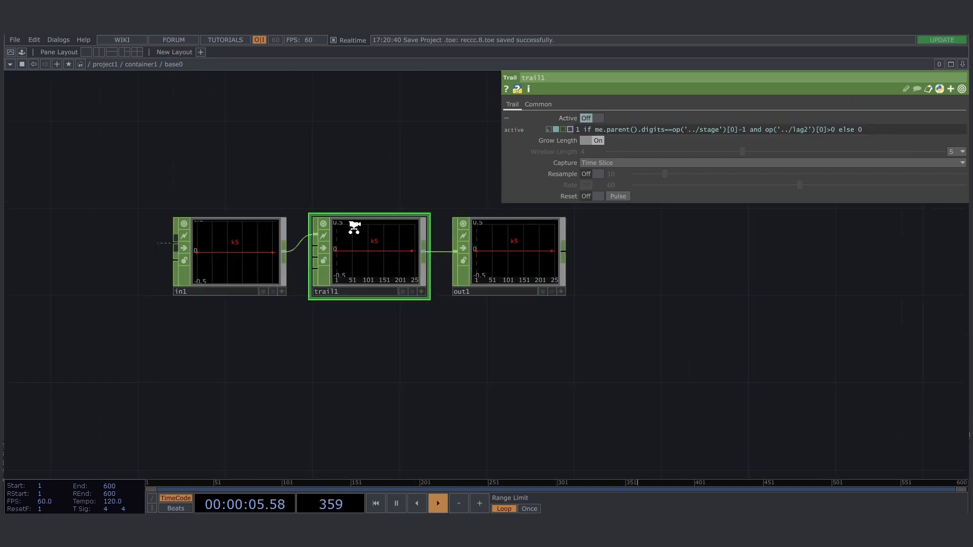
{"action": "scroll", "coordinate": [355, 226], "scroll_direction": "down", "scroll_amount": 8}
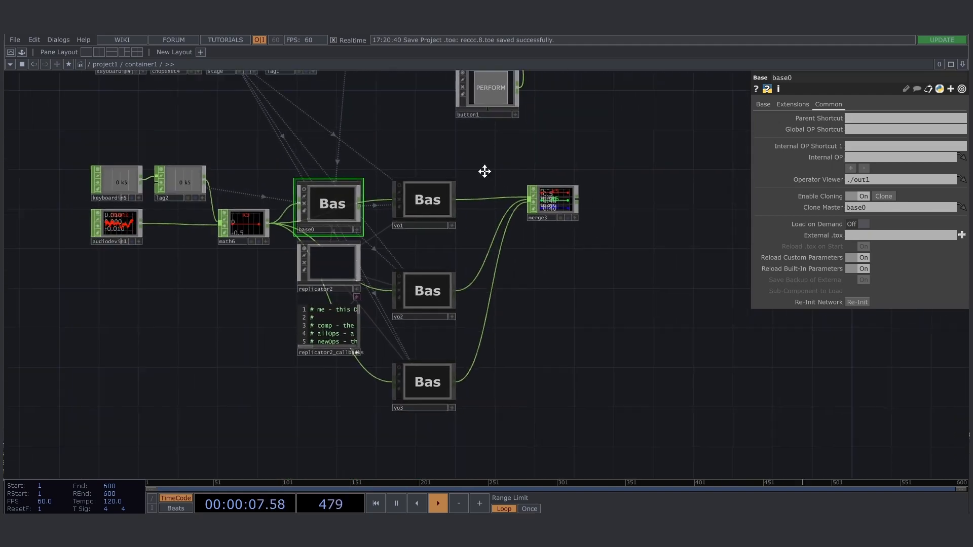
Step: Open container1 in its own window, shrink it and place it beside the vo operators and merge3
{"action": "left_click_drag", "start_coordinate": [485, 171], "coordinate": [485, 172]}
{"action": "key", "text": "F1"}
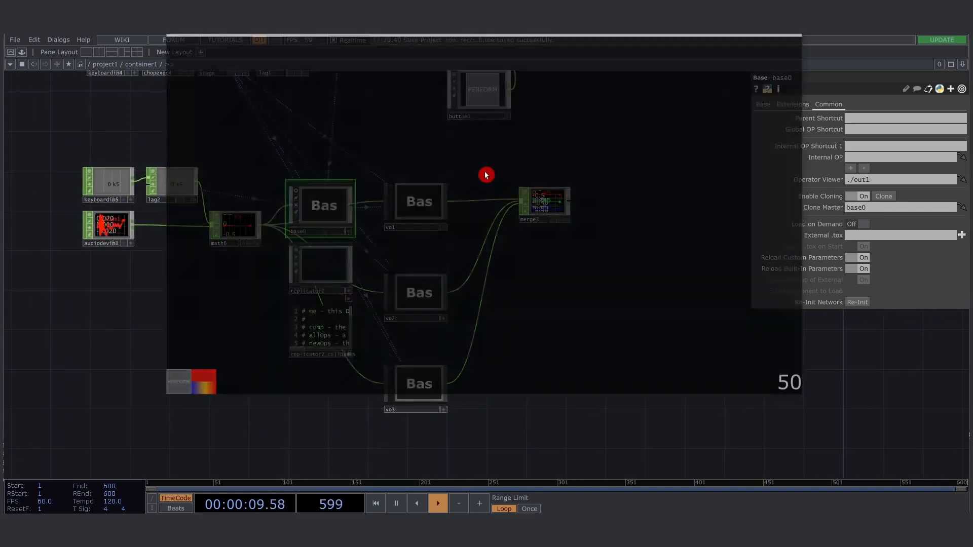
{"action": "left_click_drag", "start_coordinate": [423, 32], "coordinate": [492, 80]}
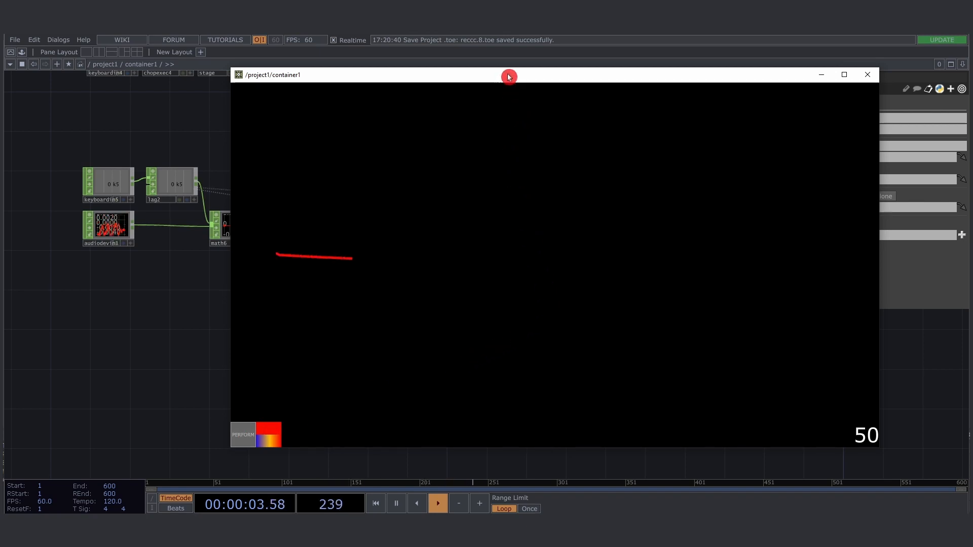
{"action": "left_click_drag", "start_coordinate": [509, 76], "coordinate": [743, 263]}
{"action": "left_click_drag", "start_coordinate": [652, 196], "coordinate": [574, 189]}
{"action": "left_click_drag", "start_coordinate": [607, 255], "coordinate": [577, 255]}
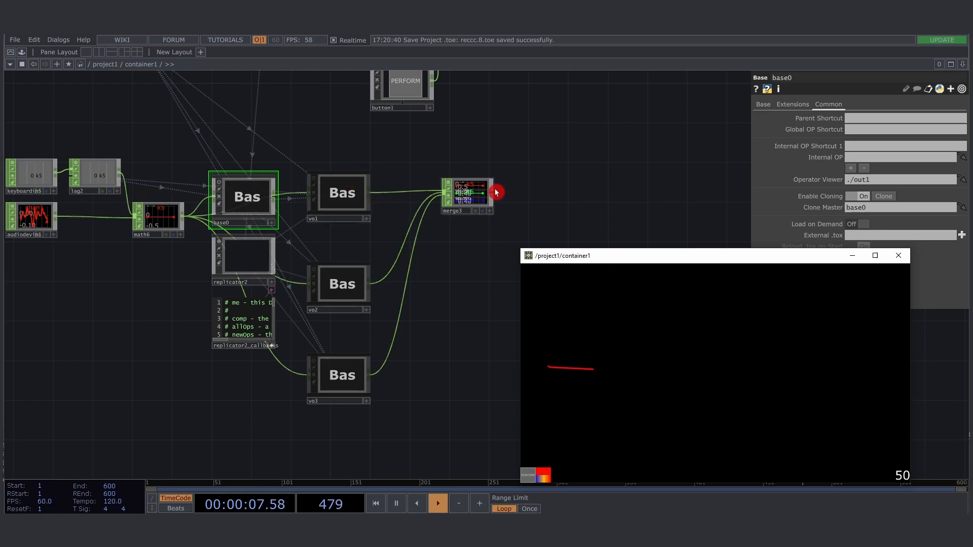
Step: Turn on the node viewers of replicants vo1, vo2 and vo3 together, leaving only vo1 selected
{"action": "scroll", "coordinate": [483, 193], "scroll_direction": "up", "scroll_amount": 5}
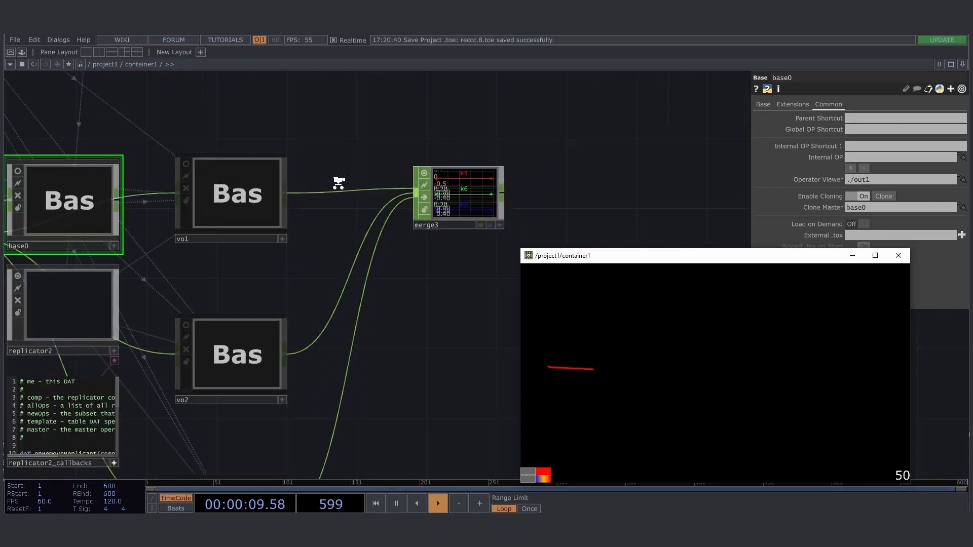
{"action": "scroll", "coordinate": [339, 183], "scroll_direction": "down", "scroll_amount": 2}
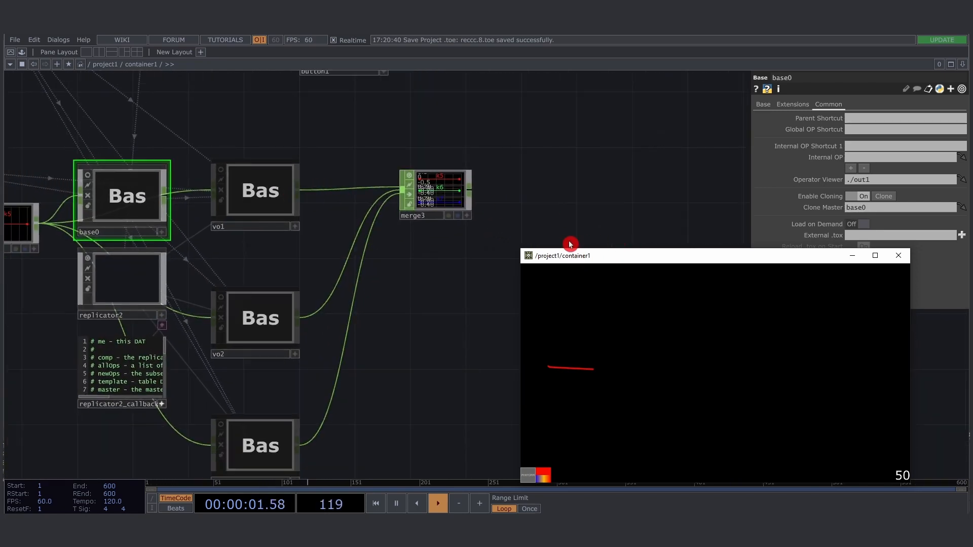
{"action": "scroll", "coordinate": [563, 211], "scroll_direction": "down", "scroll_amount": 3}
{"action": "left_click_drag", "start_coordinate": [334, 164], "coordinate": [352, 155]}
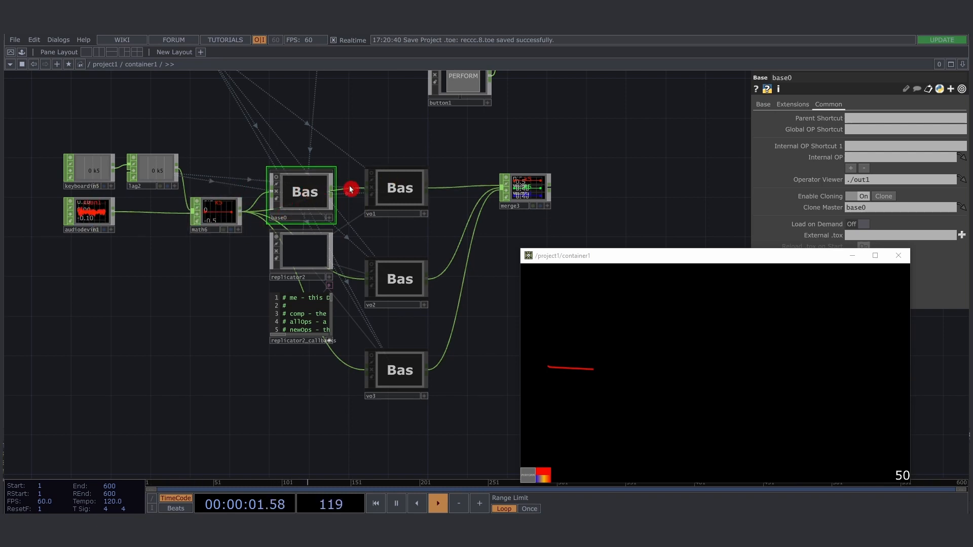
{"action": "right_click_drag", "start_coordinate": [400, 141], "coordinate": [419, 394]}
{"action": "right_click_drag", "start_coordinate": [284, 139], "coordinate": [321, 201]}
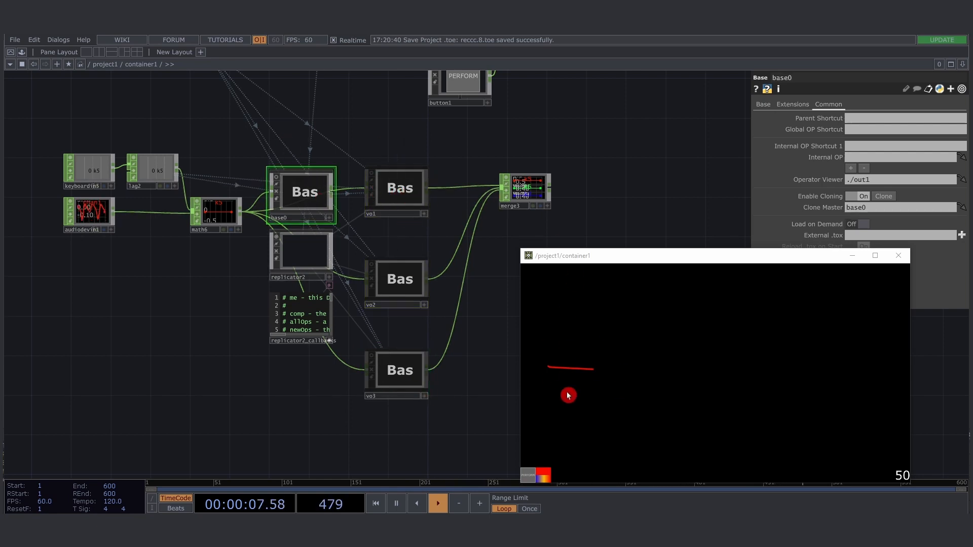
{"action": "right_click_drag", "start_coordinate": [376, 143], "coordinate": [404, 337]}
{"action": "left_click", "coordinate": [372, 172]}
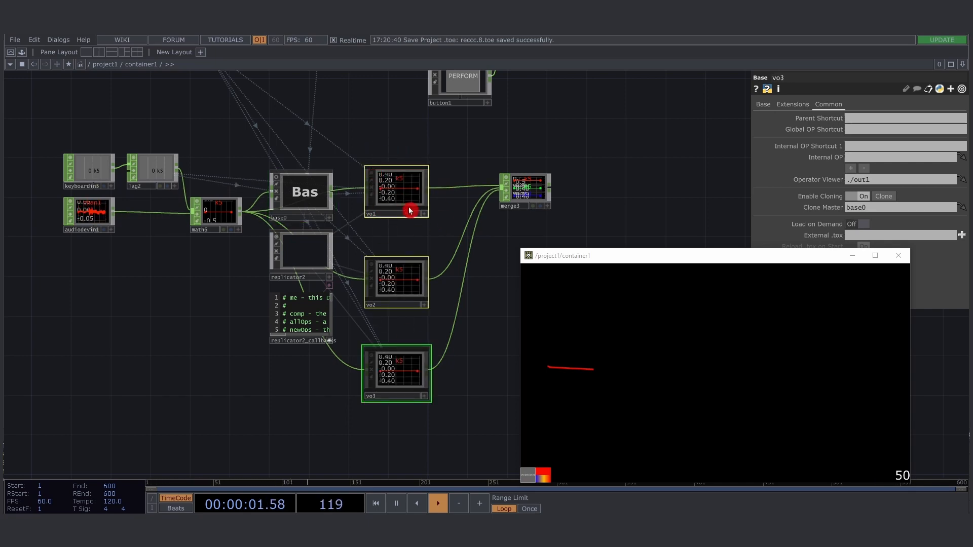
{"action": "left_click", "coordinate": [410, 195]}
{"action": "left_click", "coordinate": [399, 195]}
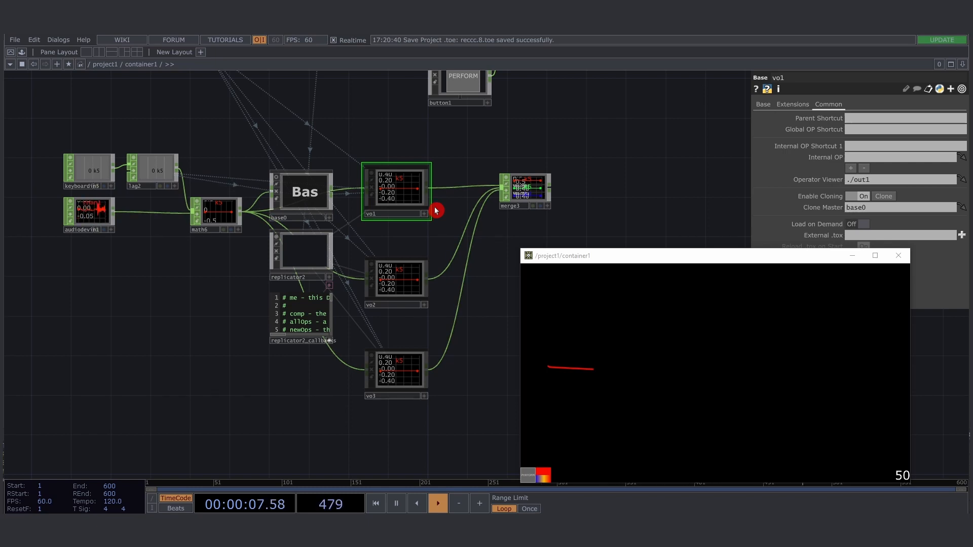
Step: Record test microphone audio into vo1, vo2 and vo3 one stage at a time, checking each replicant's waveform
{"action": "left_click_drag", "start_coordinate": [591, 256], "coordinate": [580, 247]}
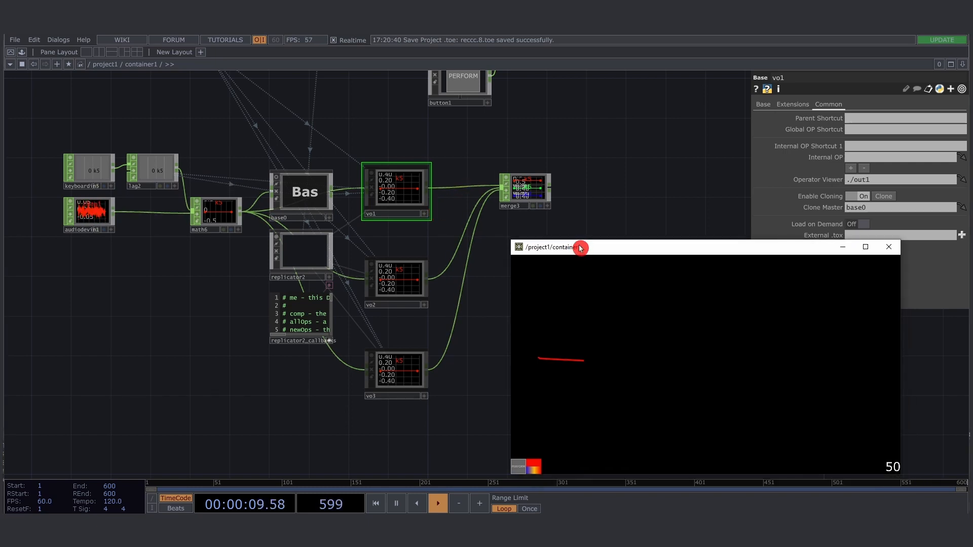
{"action": "left_click", "coordinate": [582, 210]}
{"action": "key", "text": "5"}
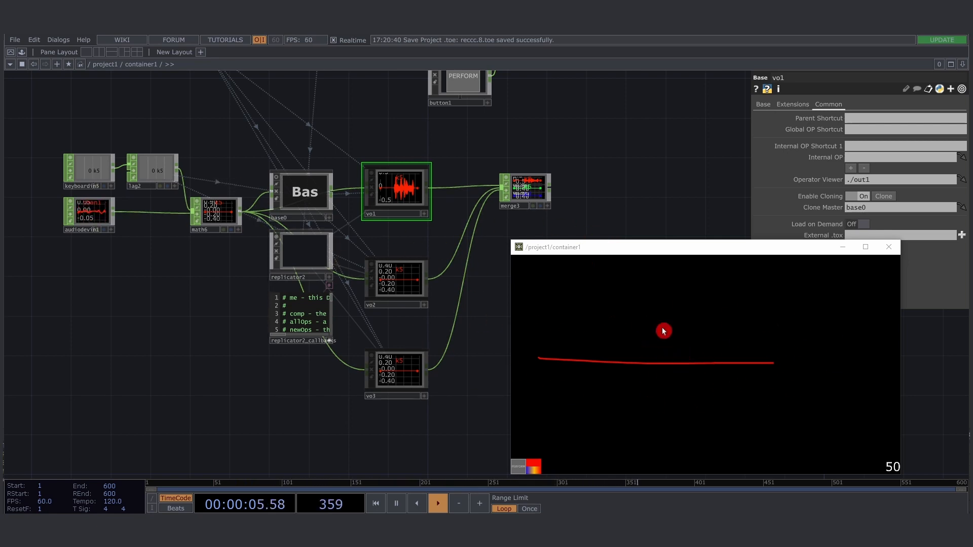
{"action": "left_click", "coordinate": [415, 283]}
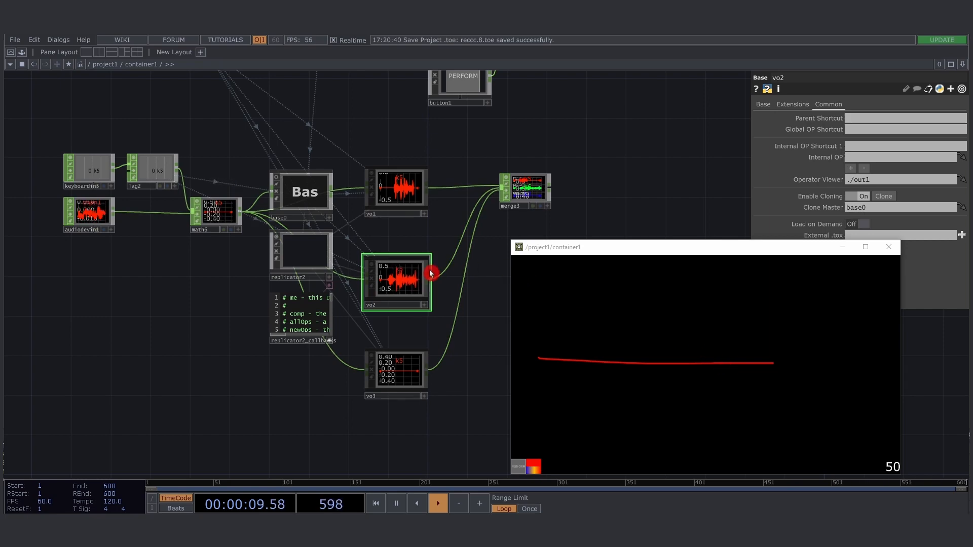
{"action": "scroll", "coordinate": [435, 271], "scroll_direction": "up", "scroll_amount": 5}
{"action": "scroll", "coordinate": [366, 257], "scroll_direction": "down", "scroll_amount": 5}
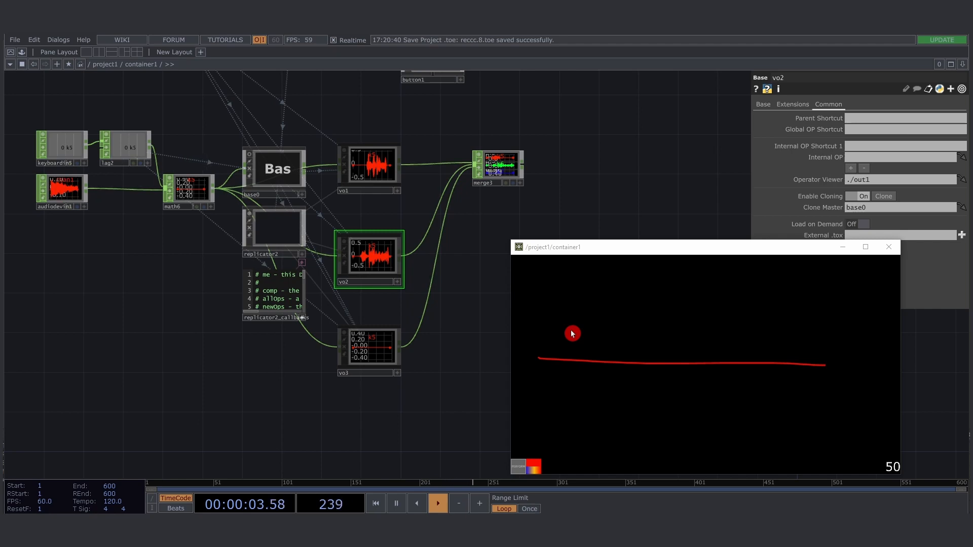
{"action": "key", "text": "5"}
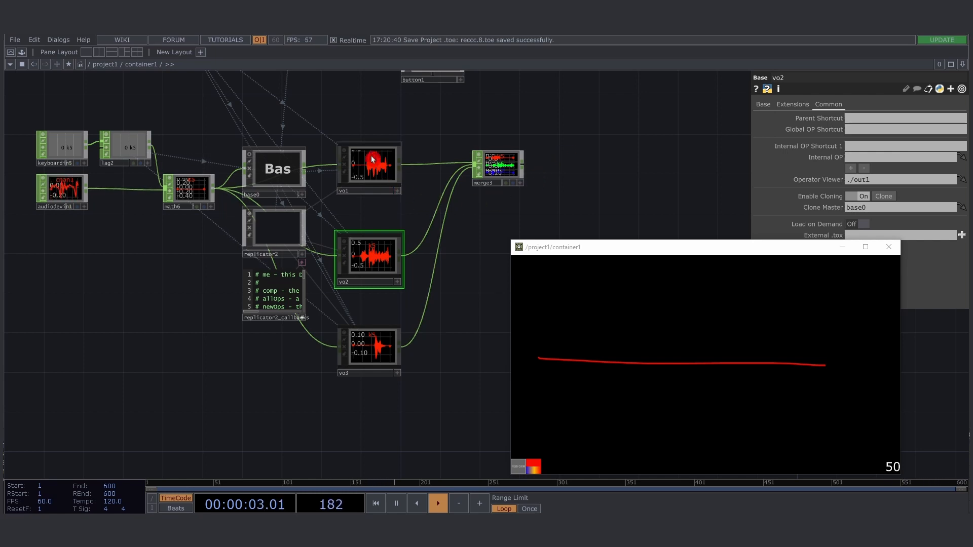
Step: Add a Select CHOP below merge3 and set merge3 as its source CHOP, with the container1 window moved aside
{"action": "mouse_move", "coordinate": [350, 118]}
{"action": "right_mouse_down"}
{"action": "mouse_move", "coordinate": [370, 245]}
{"action": "mouse_move", "coordinate": [370, 379]}
{"action": "right_mouse_up"}
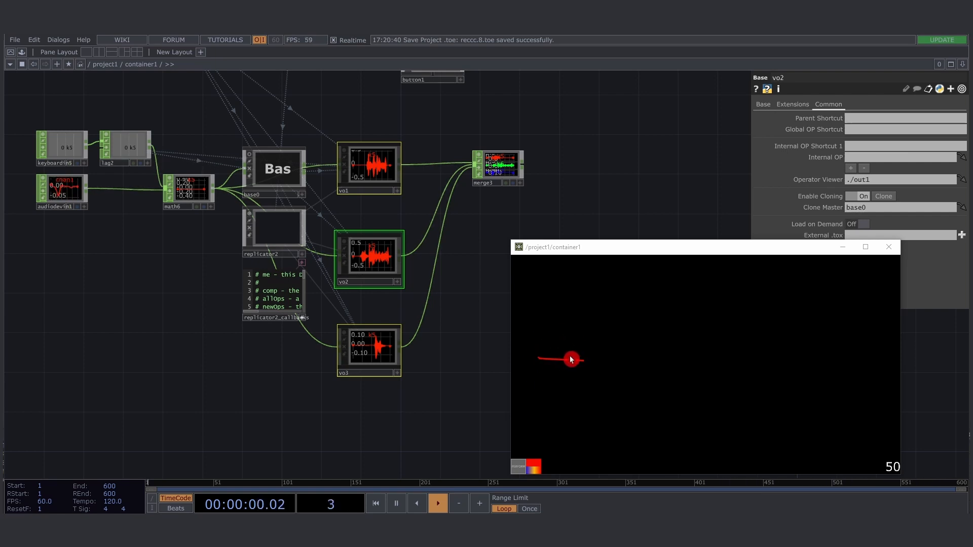
{"action": "left_click_drag", "start_coordinate": [552, 249], "coordinate": [654, 248]}
{"action": "scroll", "coordinate": [521, 169], "scroll_direction": "up", "scroll_amount": 6}
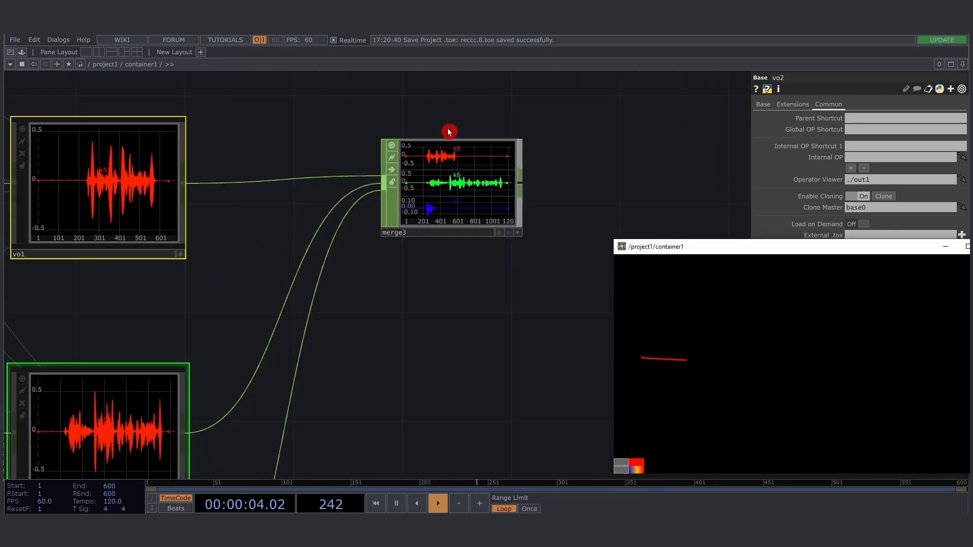
{"action": "double_click", "coordinate": [445, 299]}
{"action": "key", "text": "Escape"}
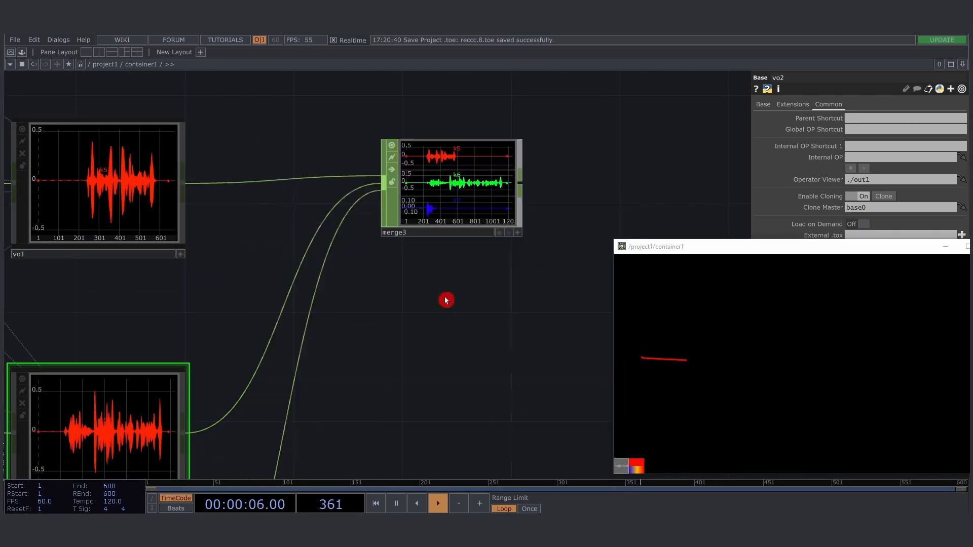
{"action": "left_click", "coordinate": [445, 300]}
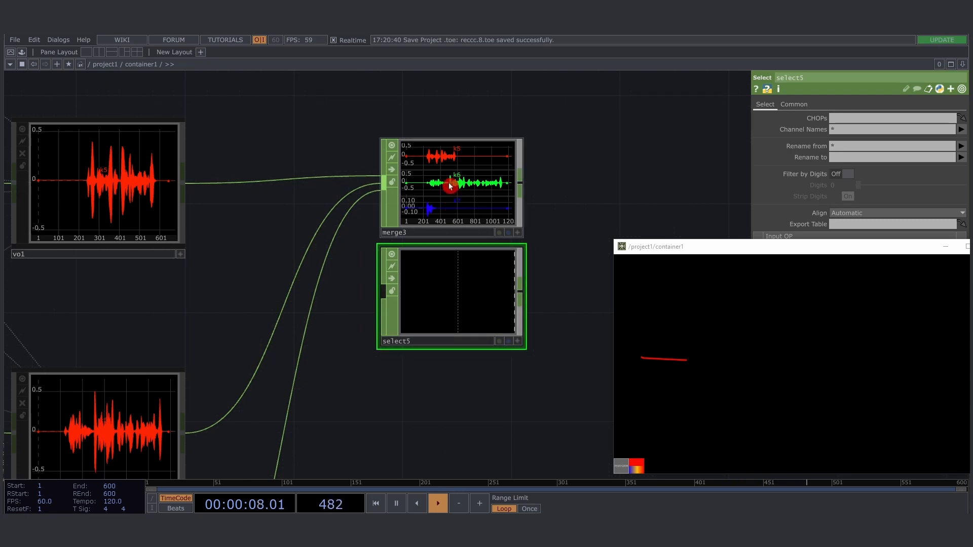
{"action": "left_click_drag", "start_coordinate": [450, 185], "coordinate": [445, 282]}
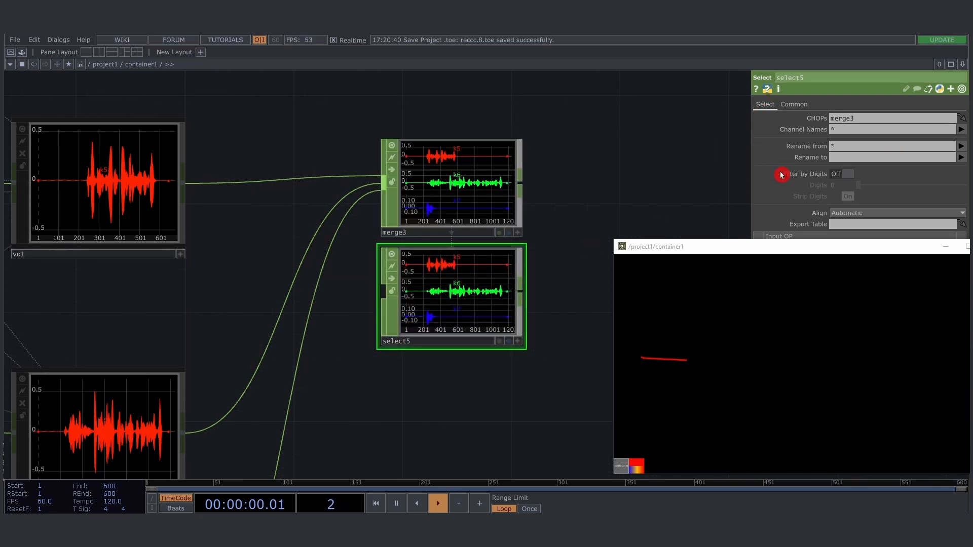
Step: Set the Select CHOP's Channel Names to the expression 'k5' + str(int(op('stage')[0]-1))
{"action": "left_click", "coordinate": [864, 133]}
{"action": "key", "text": "ctrl+v"}
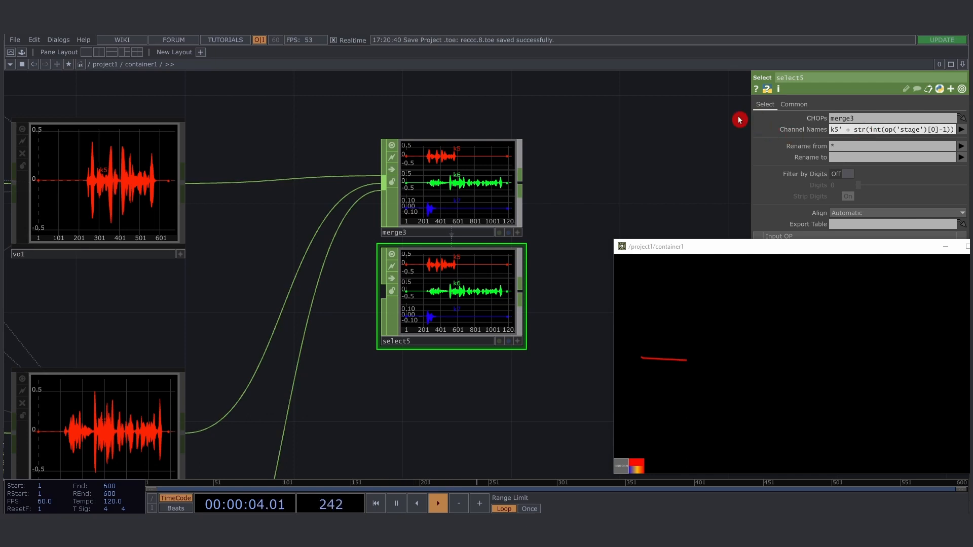
{"action": "key", "text": "Return"}
{"action": "left_click_drag", "start_coordinate": [749, 125], "coordinate": [636, 128]}
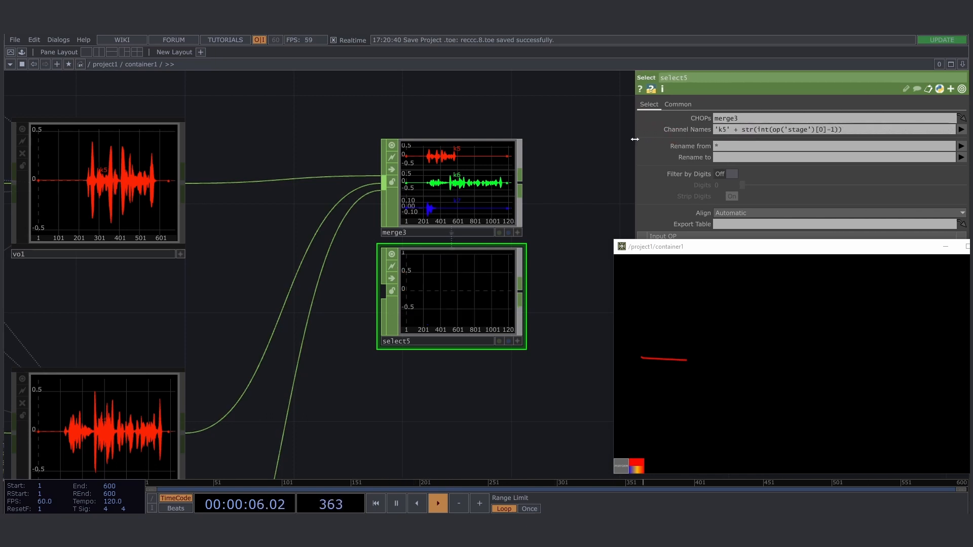
{"action": "left_click", "coordinate": [683, 134]}
{"action": "left_click", "coordinate": [691, 142]}
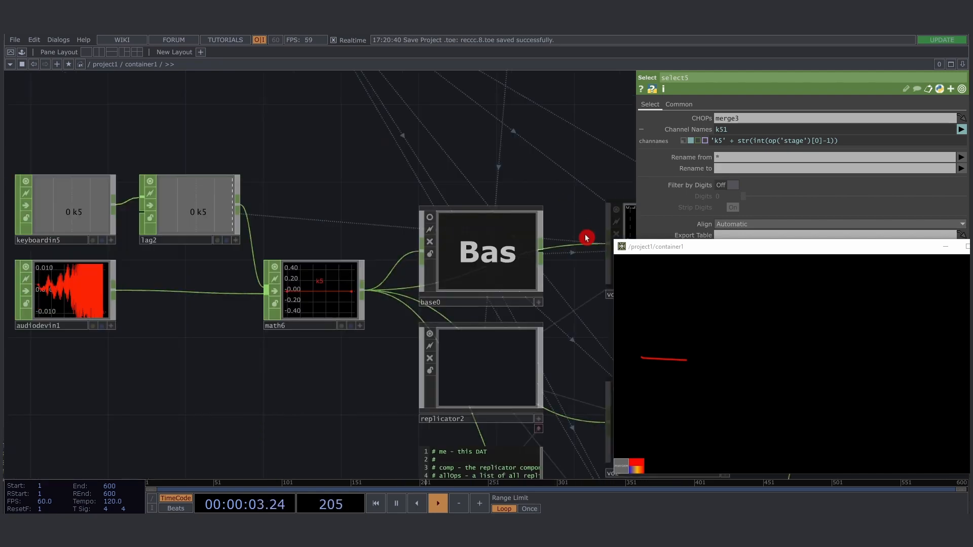
Step: Insert a Select CHOP between keyboardin5 and lag2 and align it with them in the chain
{"action": "scroll", "coordinate": [581, 219], "scroll_direction": "down", "scroll_amount": 4}
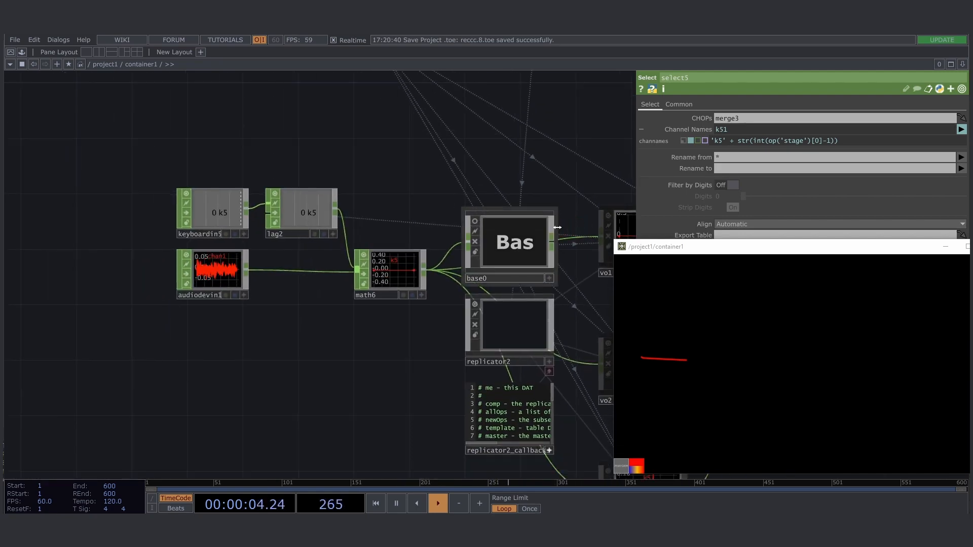
{"action": "left_click_drag", "start_coordinate": [455, 170], "coordinate": [436, 156]}
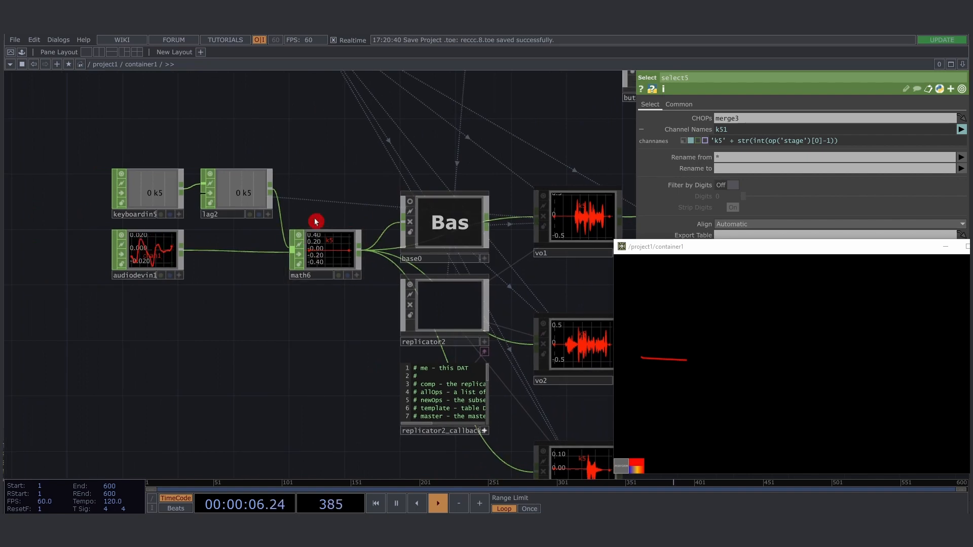
{"action": "right_click_drag", "start_coordinate": [109, 169], "coordinate": [284, 213]}
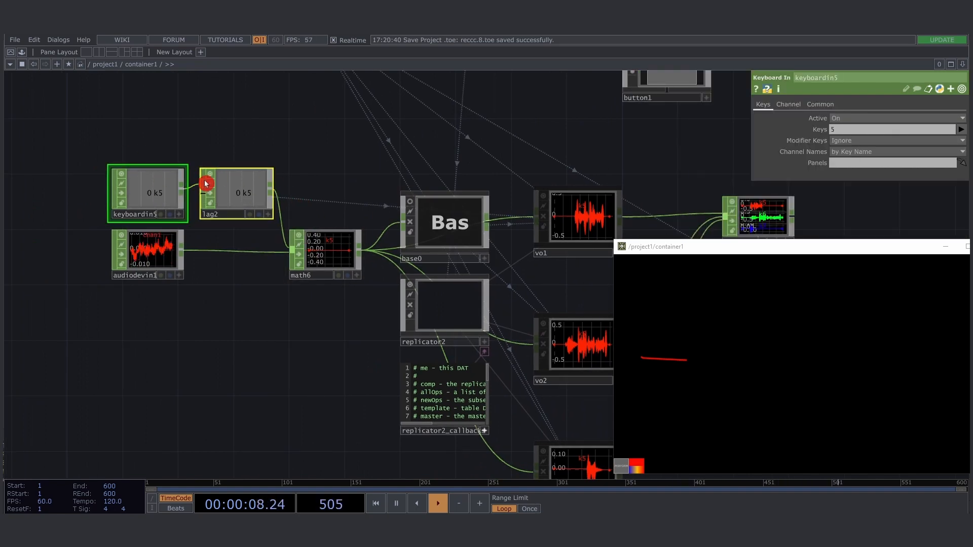
{"action": "scroll", "coordinate": [206, 184], "scroll_direction": "up", "scroll_amount": 2}
{"action": "left_click_drag", "start_coordinate": [157, 141], "coordinate": [404, 149]}
{"action": "left_click_drag", "start_coordinate": [392, 203], "coordinate": [219, 208]}
{"action": "right_click", "coordinate": [301, 198]}
{"action": "left_click", "coordinate": [336, 188]}
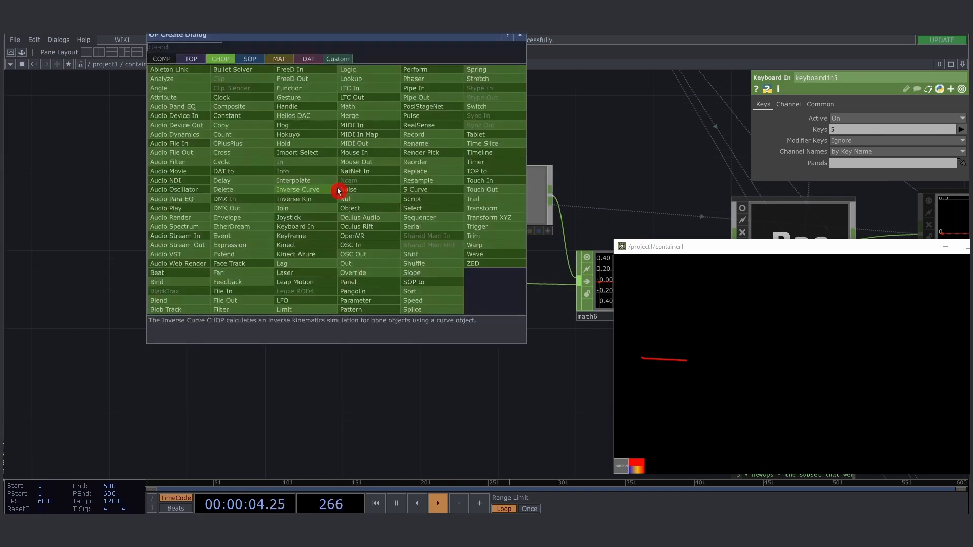
{"action": "type", "text": "sel"}
{"action": "key", "text": "Return"}
{"action": "left_click", "coordinate": [338, 191]}
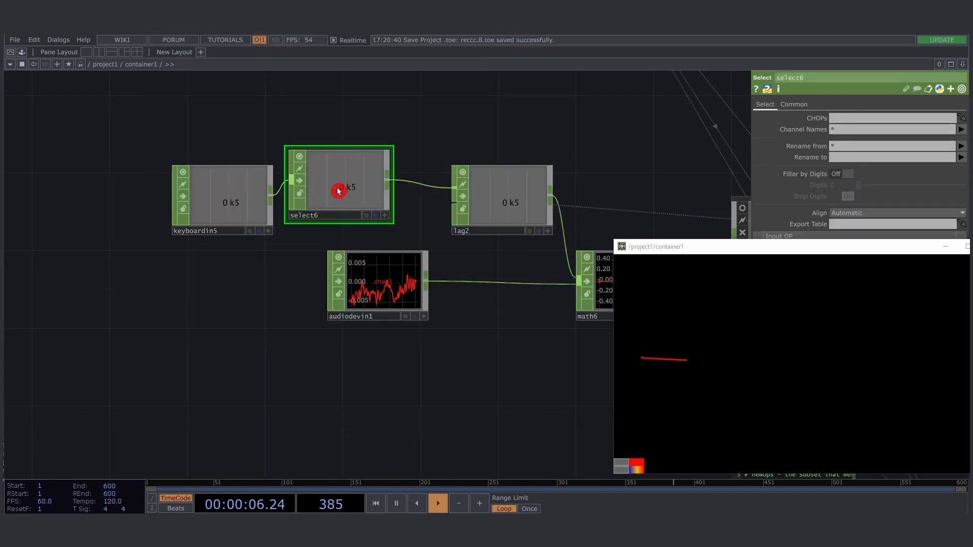
{"action": "left_click_drag", "start_coordinate": [338, 192], "coordinate": [387, 206]}
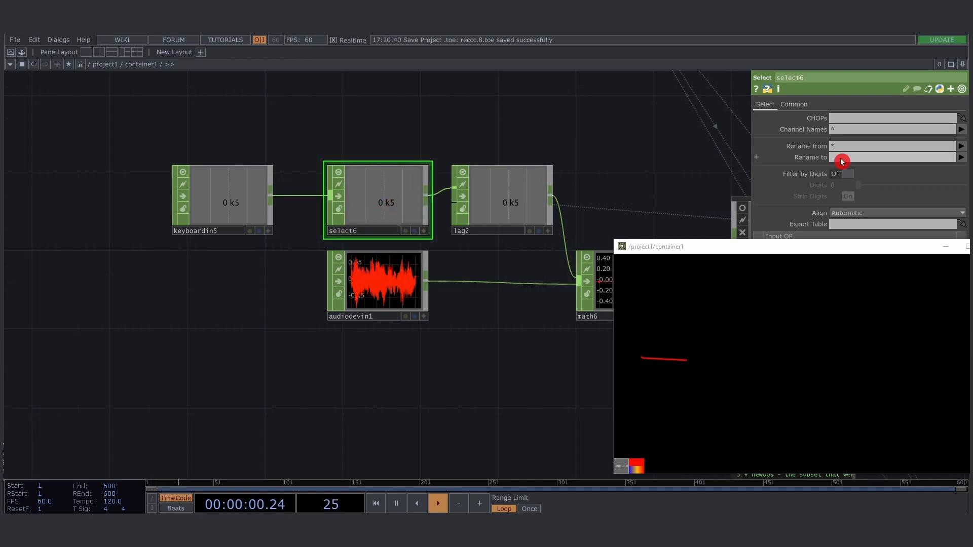
Step: Set the new Select CHOP's Channel Names to k5 and its Rename to value to chan0
{"action": "left_click", "coordinate": [861, 159]}
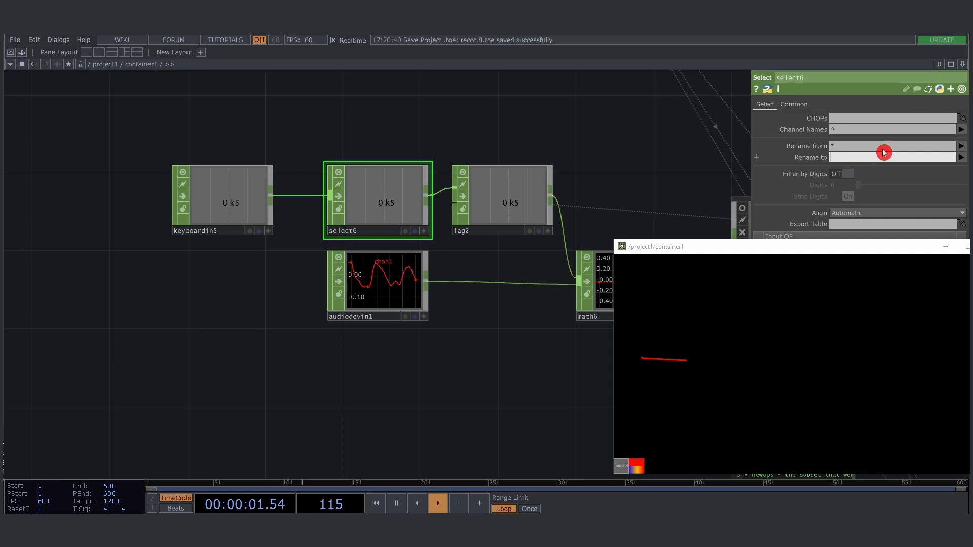
{"action": "left_click", "coordinate": [962, 132]}
{"action": "left_click", "coordinate": [964, 154]}
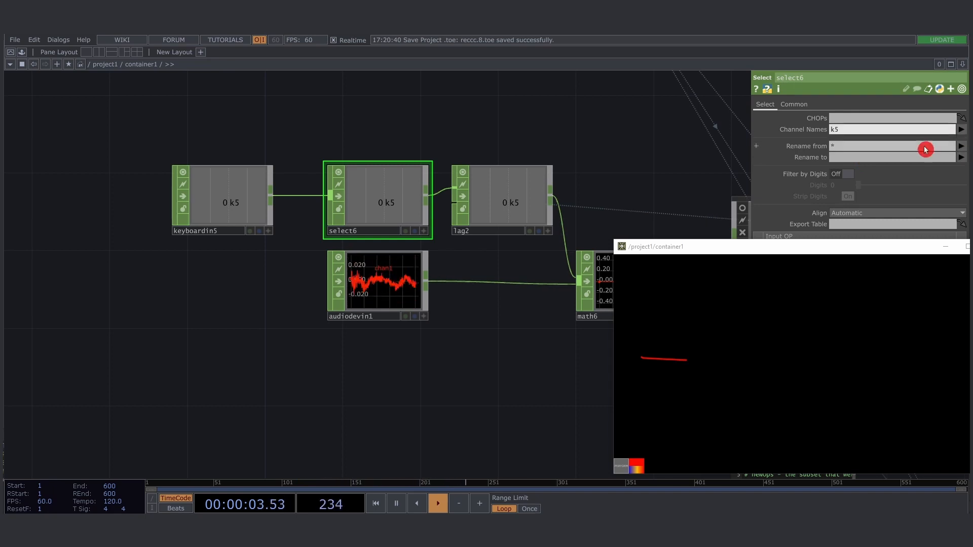
{"action": "left_click", "coordinate": [858, 161]}
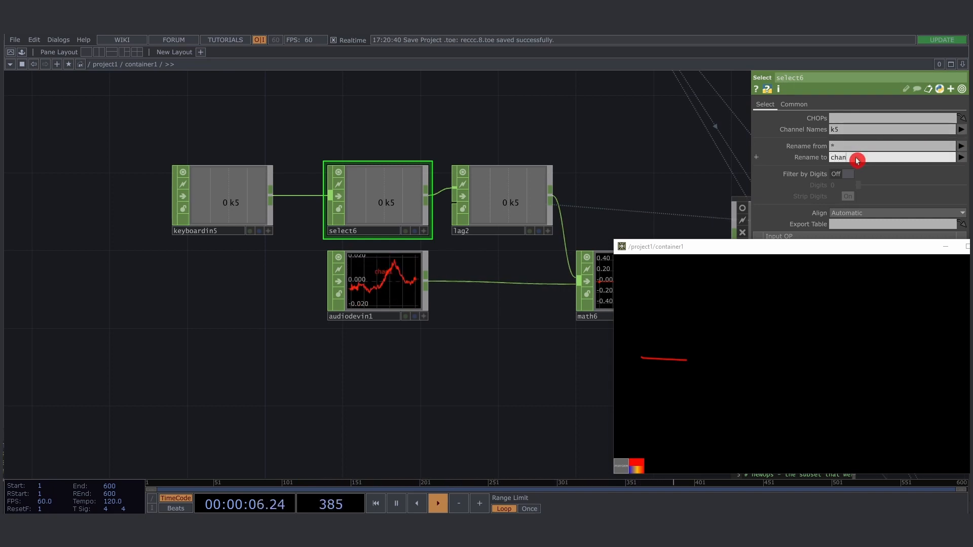
{"action": "type", "text": "chan0"}
{"action": "key", "text": "Return"}
Step: Recreate all of replicator2's operators, moving the container1 window out of the way, and turn on the viewers of vo1, vo2 and vo3
{"action": "scroll", "coordinate": [188, 173], "scroll_direction": "down", "scroll_amount": 3}
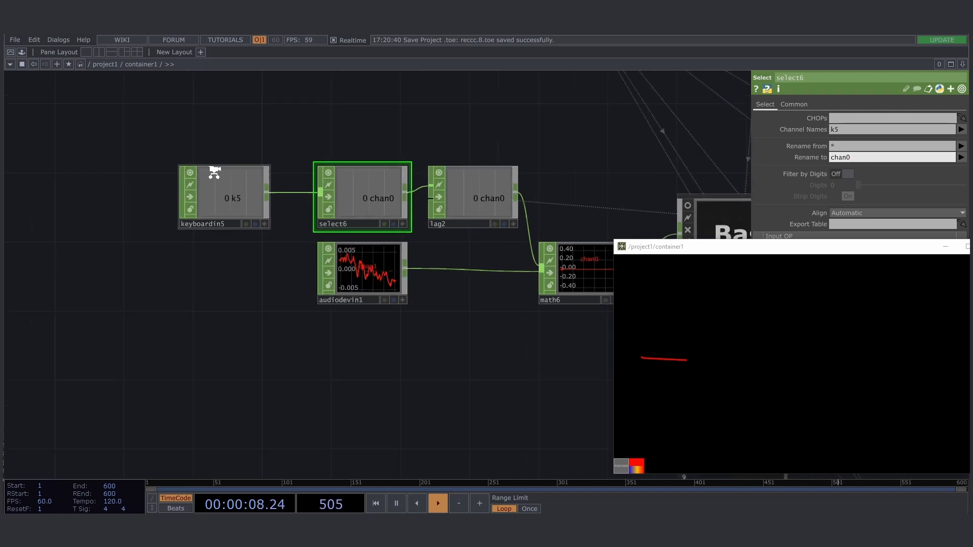
{"action": "left_click_drag", "start_coordinate": [361, 151], "coordinate": [153, 149]}
{"action": "scroll", "coordinate": [381, 199], "scroll_direction": "up", "scroll_amount": 3}
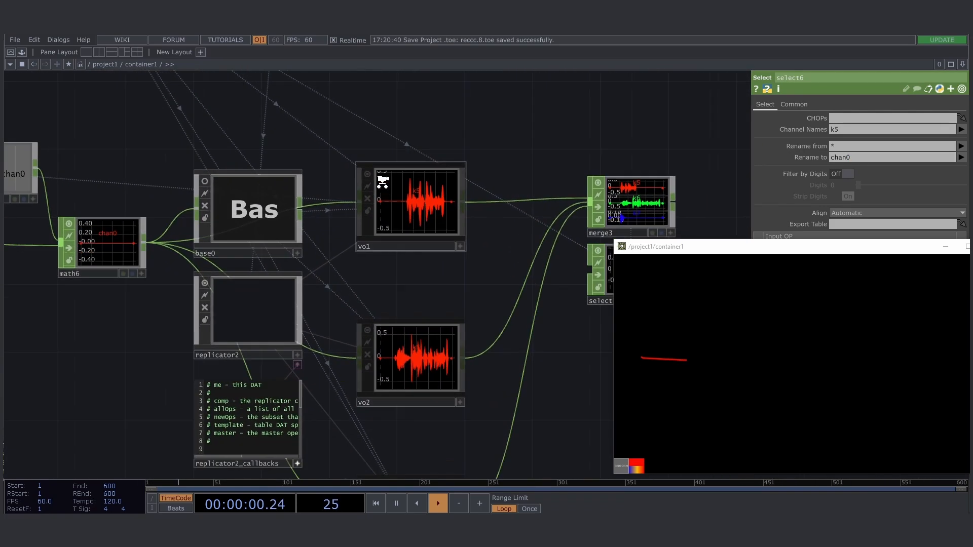
{"action": "scroll", "coordinate": [383, 192], "scroll_direction": "down", "scroll_amount": 1}
{"action": "left_click", "coordinate": [310, 290]}
{"action": "left_click_drag", "start_coordinate": [697, 254], "coordinate": [653, 396]}
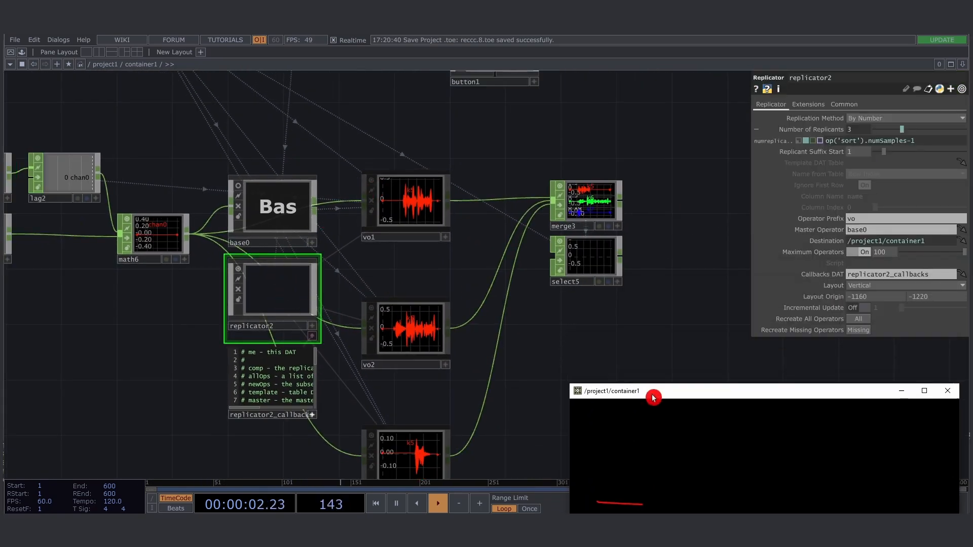
{"action": "left_click", "coordinate": [858, 319]}
{"action": "left_click_drag", "start_coordinate": [388, 118], "coordinate": [434, 398]}
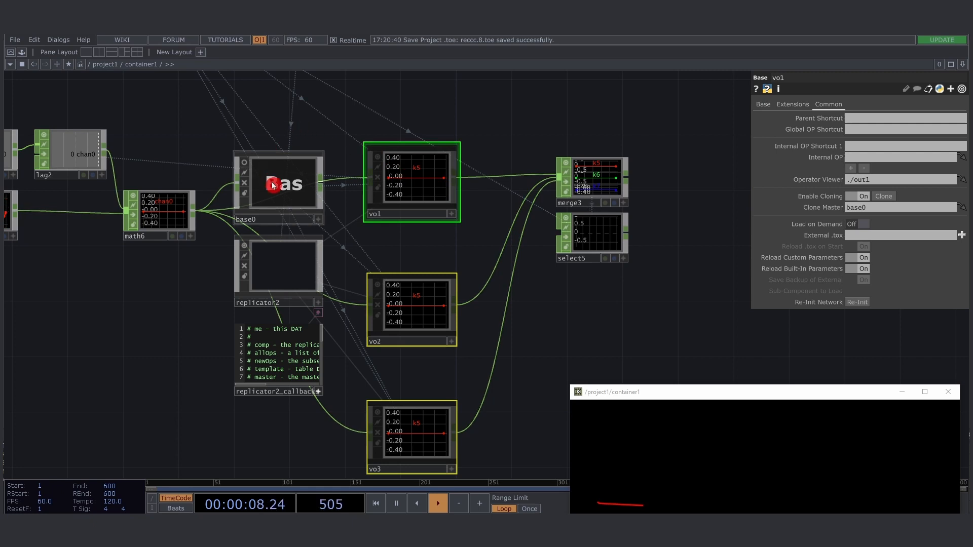
Step: Reset trail1 inside base0 and return to the container1 network
{"action": "left_click_drag", "start_coordinate": [220, 144], "coordinate": [279, 144]}
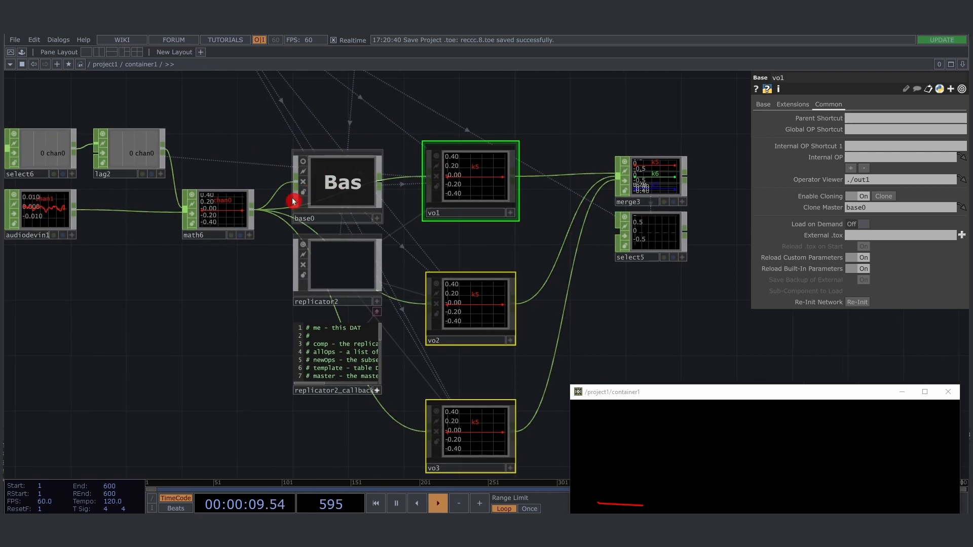
{"action": "double_click", "coordinate": [341, 186]}
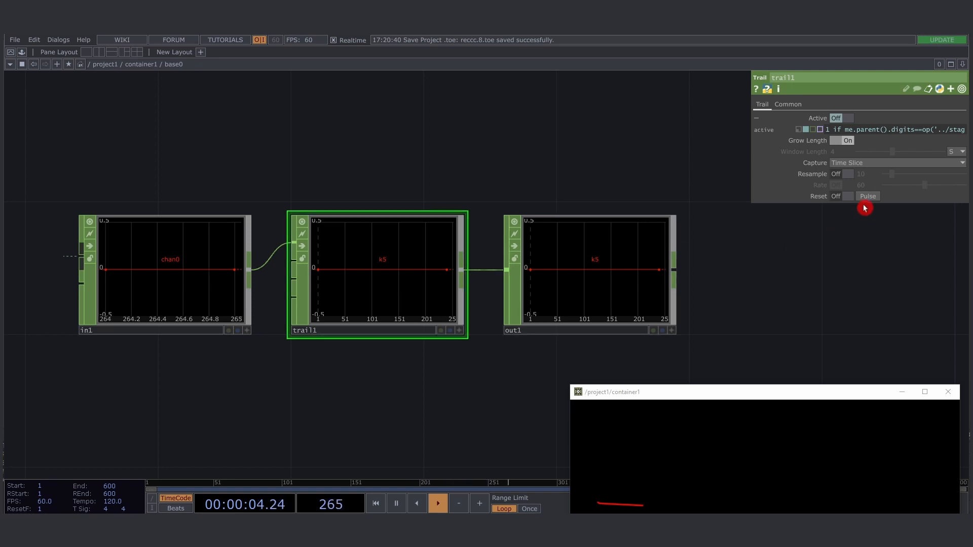
{"action": "left_click", "coordinate": [868, 197]}
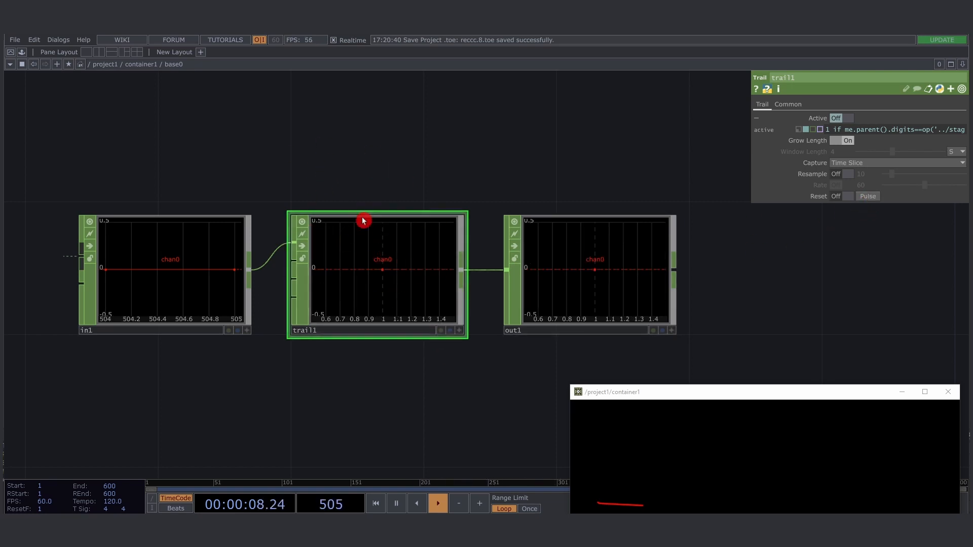
{"action": "key", "text": "u"}
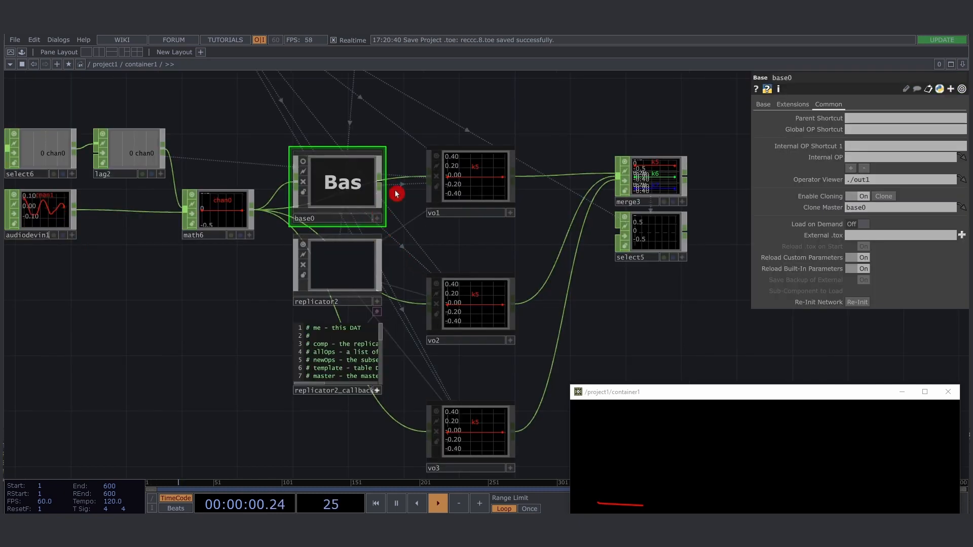
Step: Recreate all replicants from the reset base0 and turn the vo1, vo2 and vo3 viewers back on
{"action": "left_click", "coordinate": [348, 265]}
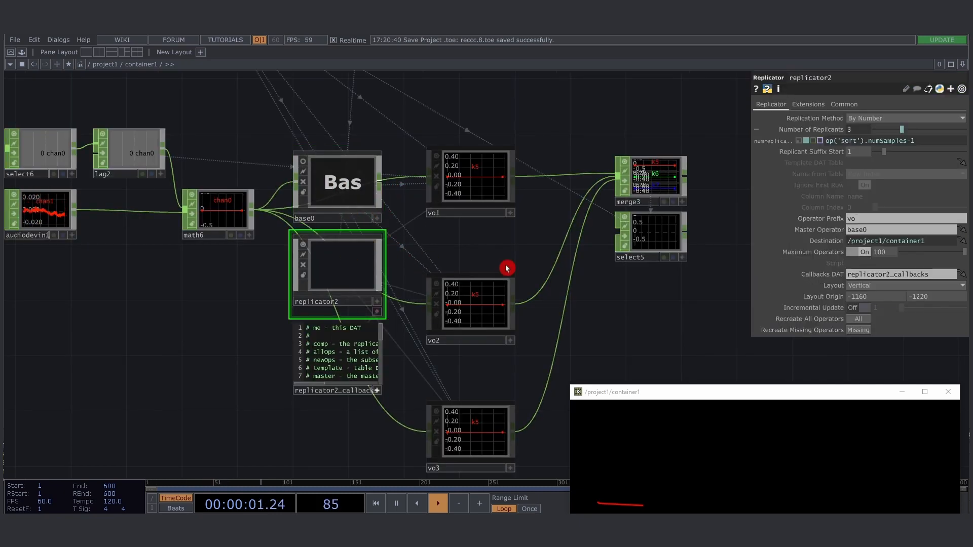
{"action": "left_click", "coordinate": [858, 319]}
{"action": "right_click_drag", "start_coordinate": [446, 130], "coordinate": [472, 432]}
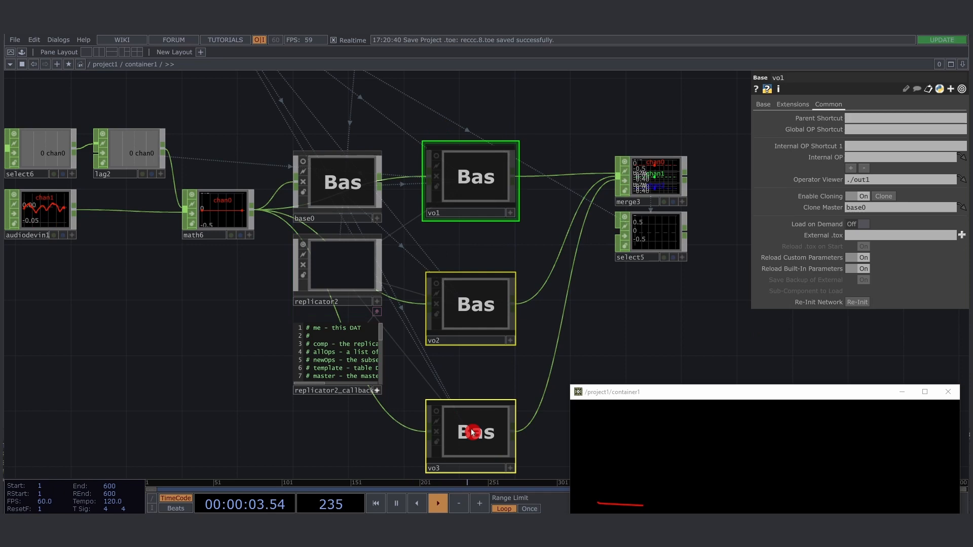
{"action": "left_click", "coordinate": [436, 412]}
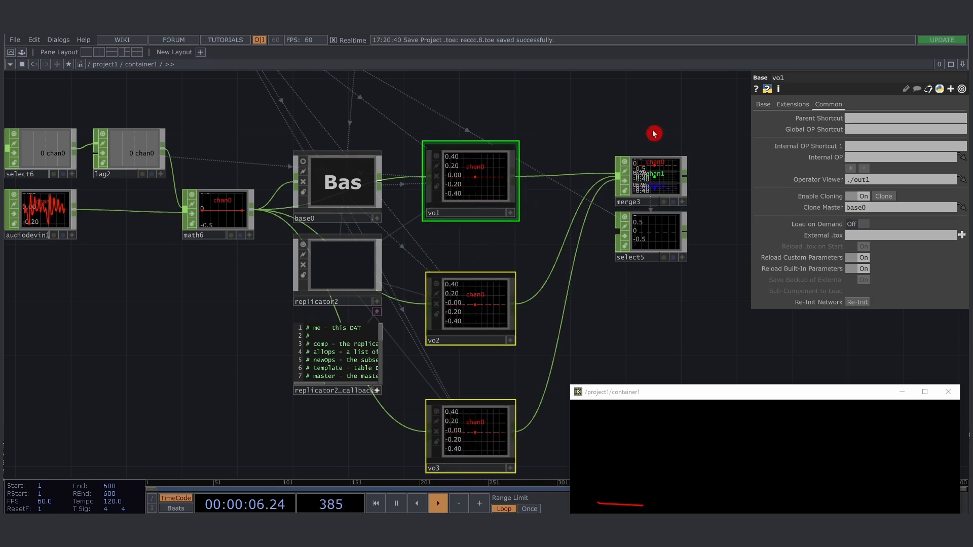
Step: Connect base0's output to merge3 and move it to the first place in merge3's input order
{"action": "left_click_drag", "start_coordinate": [653, 137], "coordinate": [543, 142]}
{"action": "scroll", "coordinate": [543, 142], "scroll_direction": "up", "scroll_amount": 5}
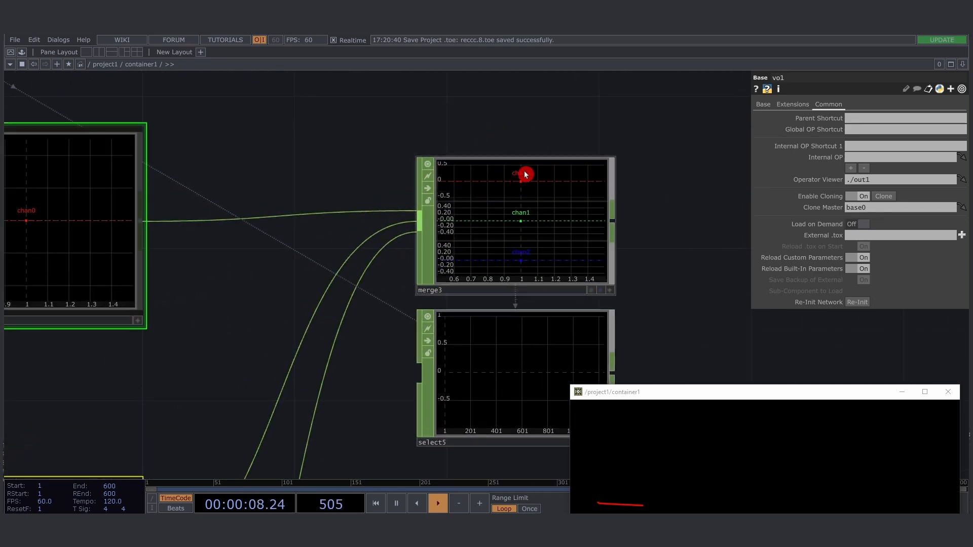
{"action": "scroll", "coordinate": [651, 257], "scroll_direction": "down", "scroll_amount": 5}
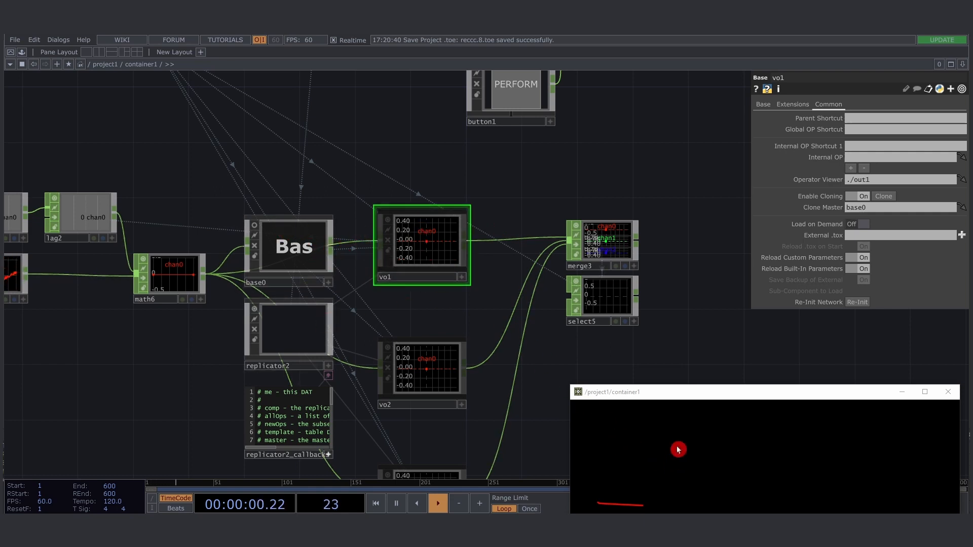
{"action": "left_click_drag", "start_coordinate": [330, 249], "coordinate": [569, 240]}
{"action": "left_click", "coordinate": [594, 251]}
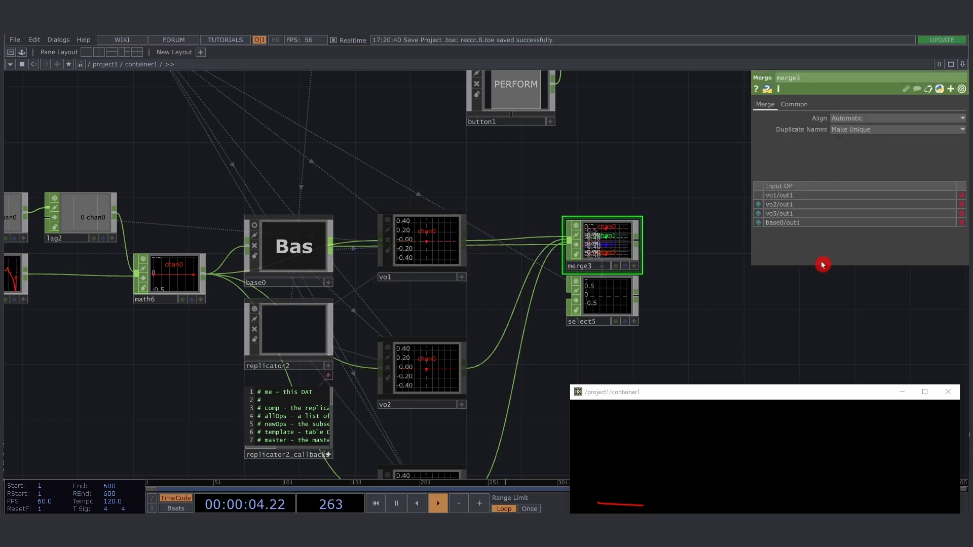
{"action": "left_click_drag", "start_coordinate": [762, 227], "coordinate": [763, 200]}
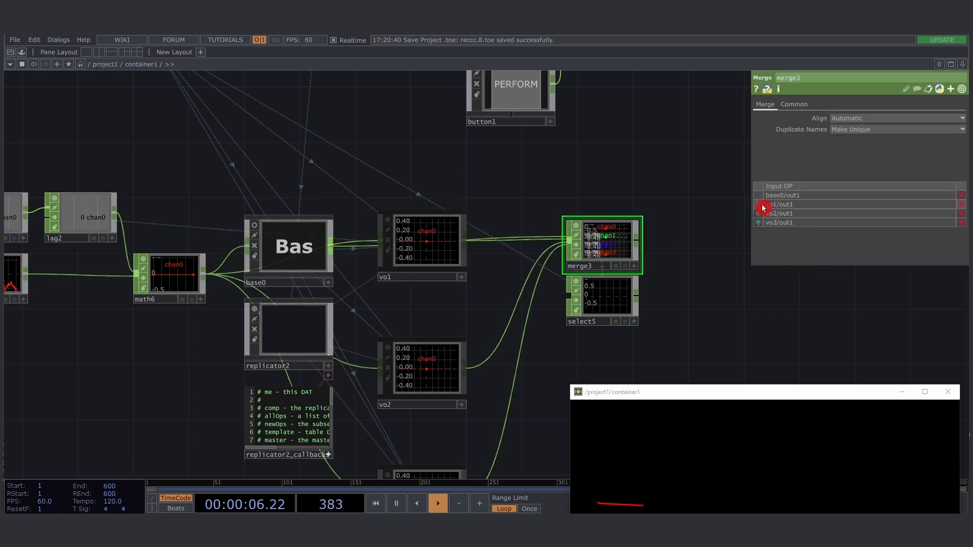
{"action": "scroll", "coordinate": [614, 230], "scroll_direction": "up", "scroll_amount": 5}
{"action": "scroll", "coordinate": [607, 217], "scroll_direction": "up", "scroll_amount": 1}
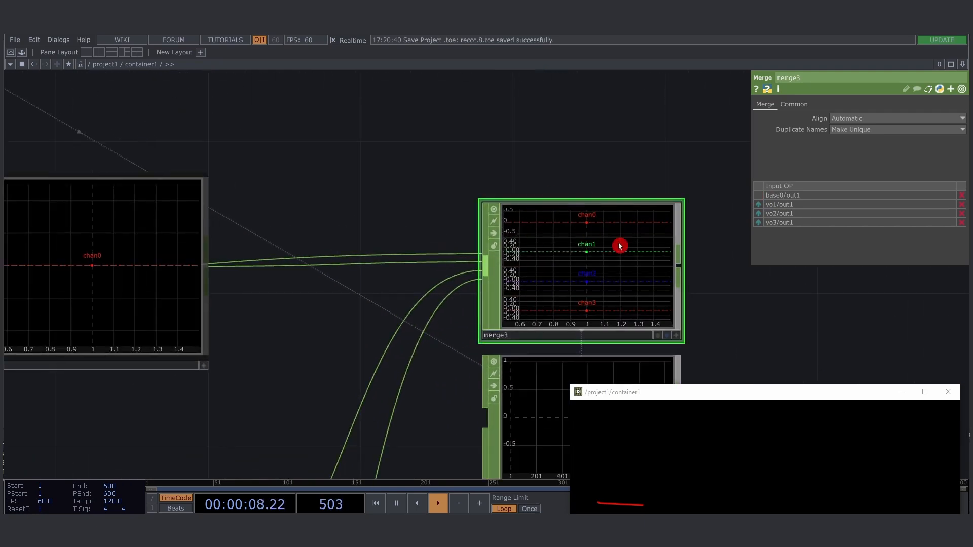
{"action": "left_click_drag", "start_coordinate": [737, 306], "coordinate": [658, 205]}
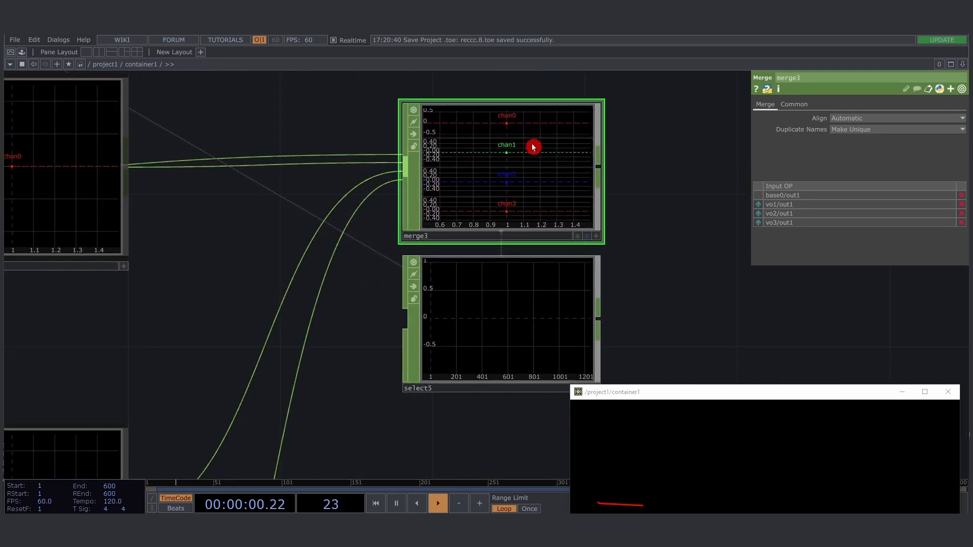
Step: Change select5's Channel Names expression to 'chan' + str(int(op('stage')[0]-1)), widening its parameters for editing
{"action": "scroll", "coordinate": [492, 209], "scroll_direction": "down", "scroll_amount": 4}
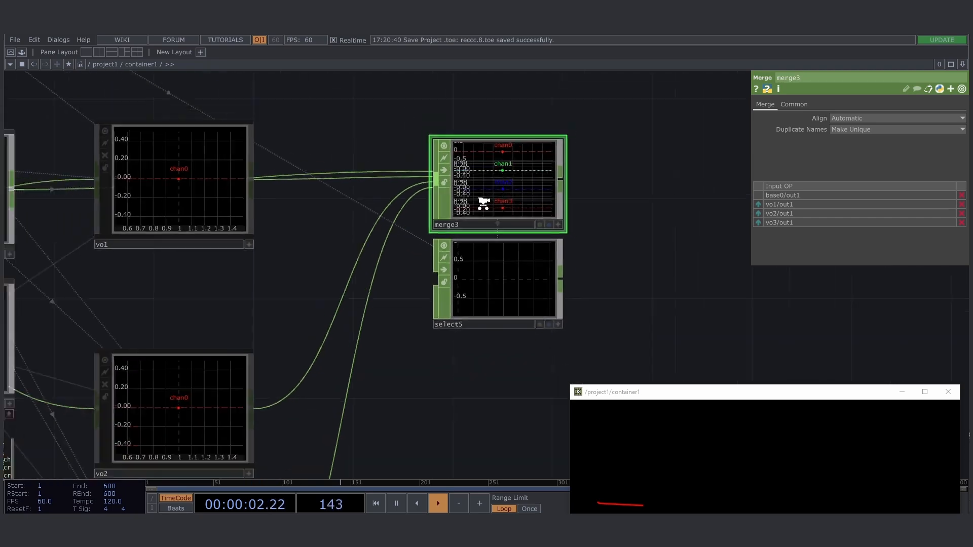
{"action": "left_click_drag", "start_coordinate": [555, 215], "coordinate": [456, 220]}
{"action": "left_click", "coordinate": [413, 269]}
{"action": "left_click_drag", "start_coordinate": [752, 149], "coordinate": [619, 161]}
{"action": "left_click_drag", "start_coordinate": [835, 142], "coordinate": [695, 141]}
{"action": "left_click", "coordinate": [853, 145]}
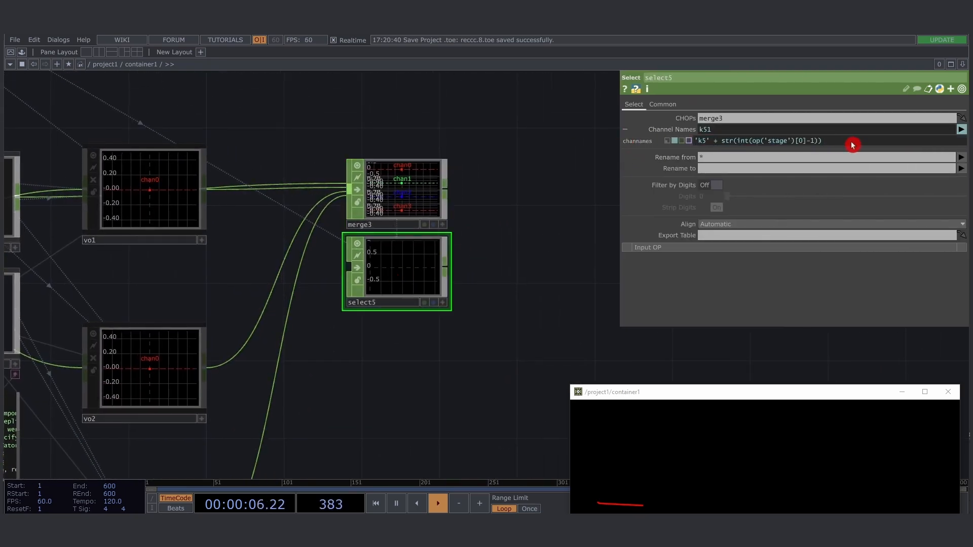
{"action": "left_click", "coordinate": [703, 141]}
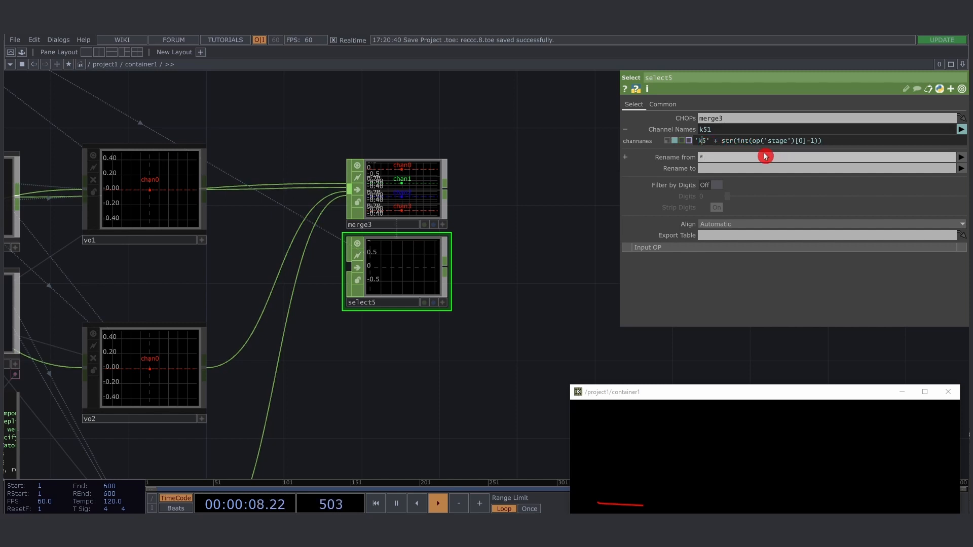
{"action": "type", "text": "chan"}
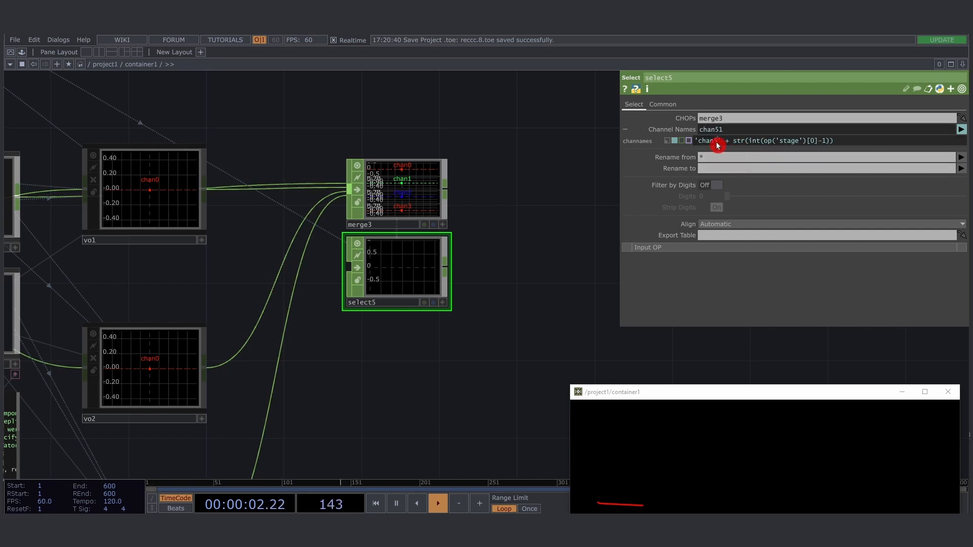
{"action": "key", "text": "Delete"}
{"action": "left_click_drag", "start_coordinate": [836, 141], "coordinate": [749, 144]}
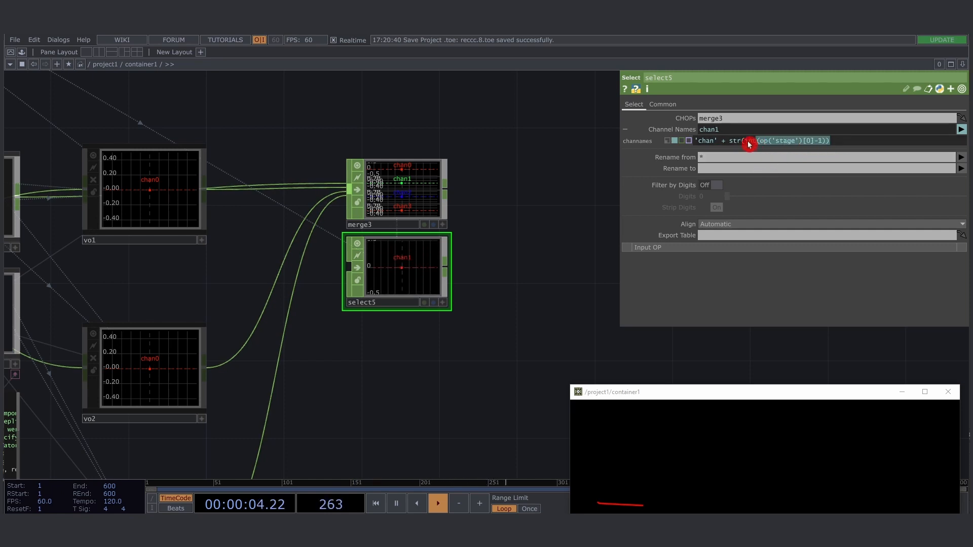
{"action": "left_click", "coordinate": [530, 249]}
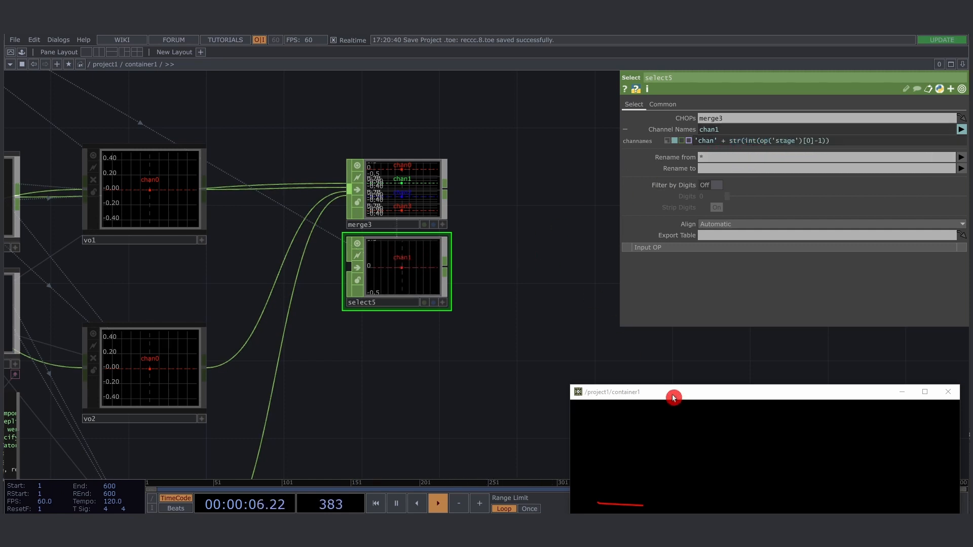
Step: Move the container1 window beside the network and check select5's channel while switching drawing stages
{"action": "left_click_drag", "start_coordinate": [674, 397], "coordinate": [581, 291]}
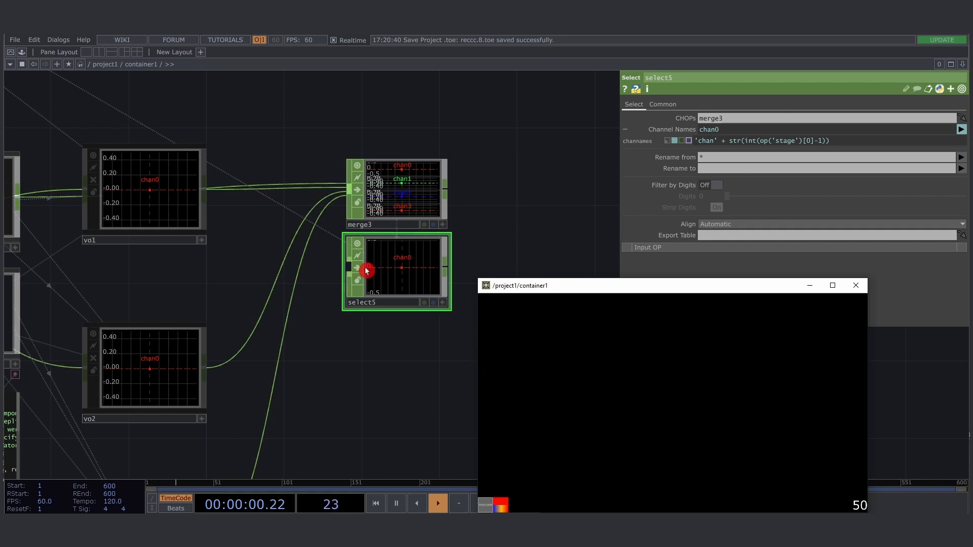
{"action": "left_click_drag", "start_coordinate": [215, 120], "coordinate": [337, 147]}
{"action": "left_click", "coordinate": [199, 191]}
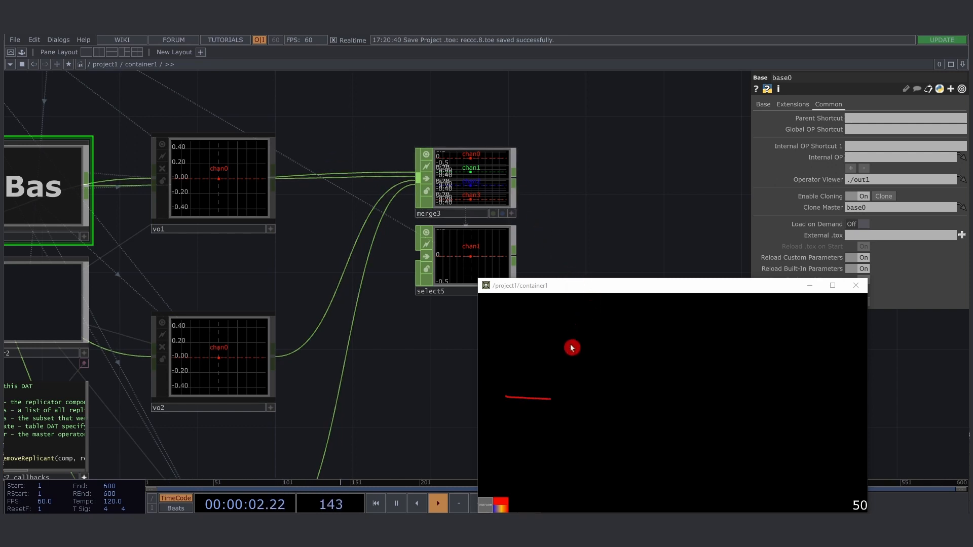
{"action": "left_click_drag", "start_coordinate": [554, 265], "coordinate": [459, 243]}
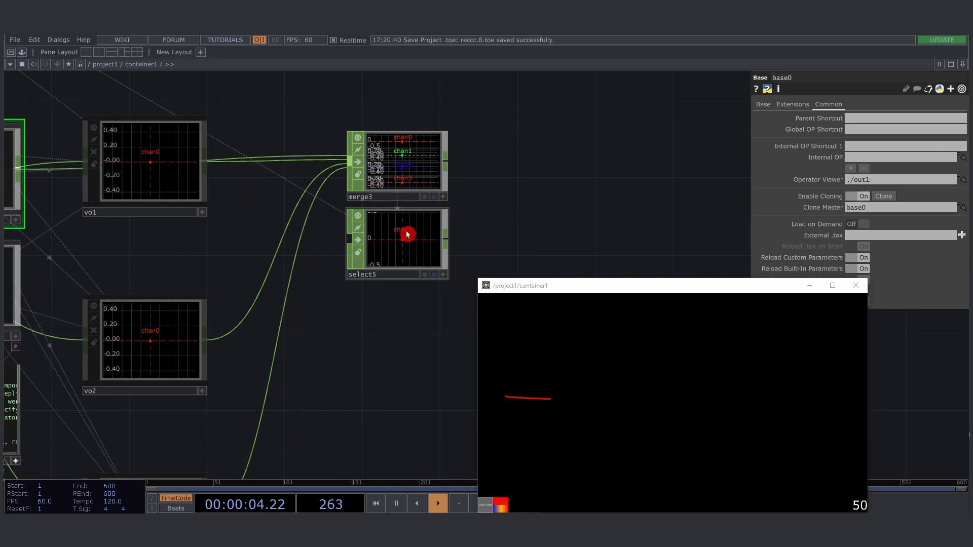
Step: Check select5's channel while switching to the last drawing stage, and move the container1 window clear of the network nodes
{"action": "scroll", "coordinate": [405, 234], "scroll_direction": "up", "scroll_amount": 2}
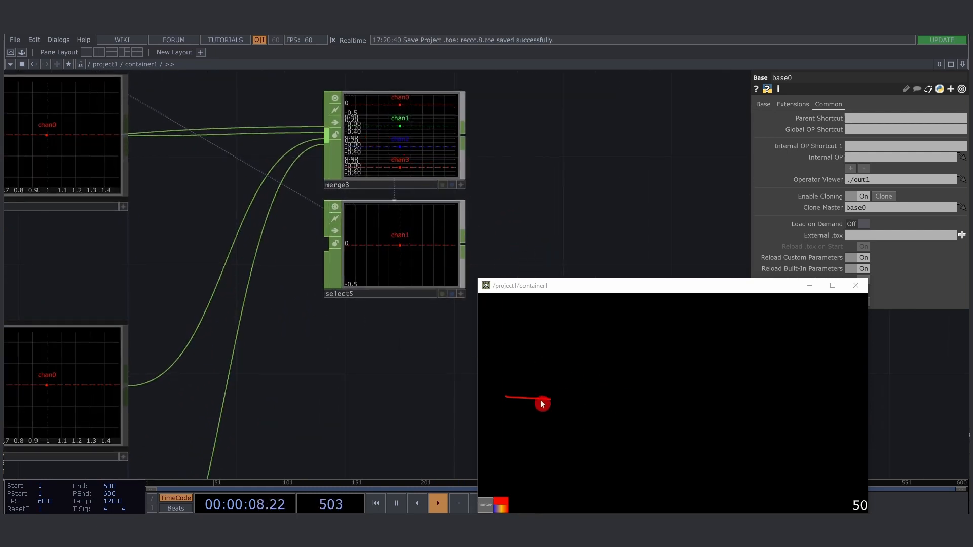
{"action": "left_click", "coordinate": [618, 409]}
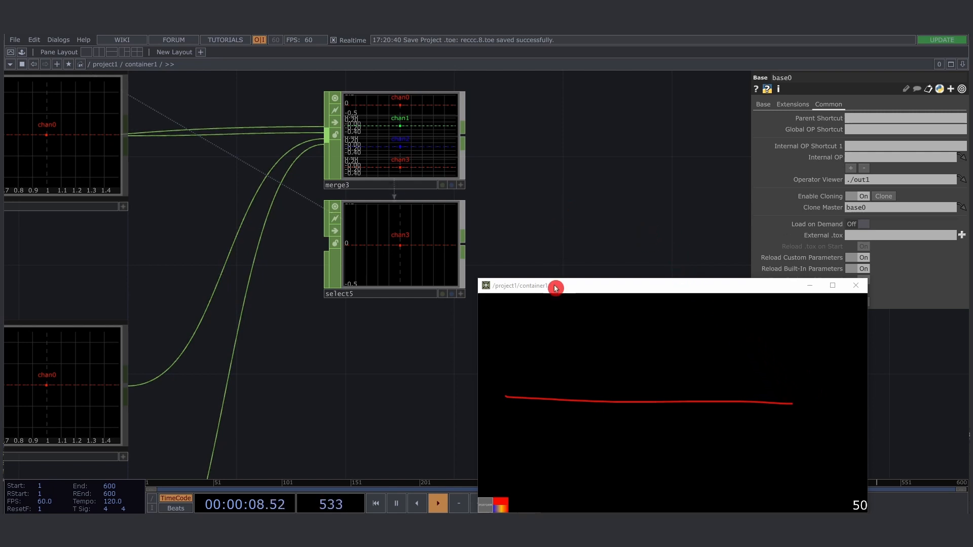
{"action": "left_click_drag", "start_coordinate": [556, 287], "coordinate": [656, 295]}
Step: Add a Constant CHOP to the network and place it directly above merge3
{"action": "left_click_drag", "start_coordinate": [629, 215], "coordinate": [495, 282]}
{"action": "left_click_drag", "start_coordinate": [440, 251], "coordinate": [466, 267]}
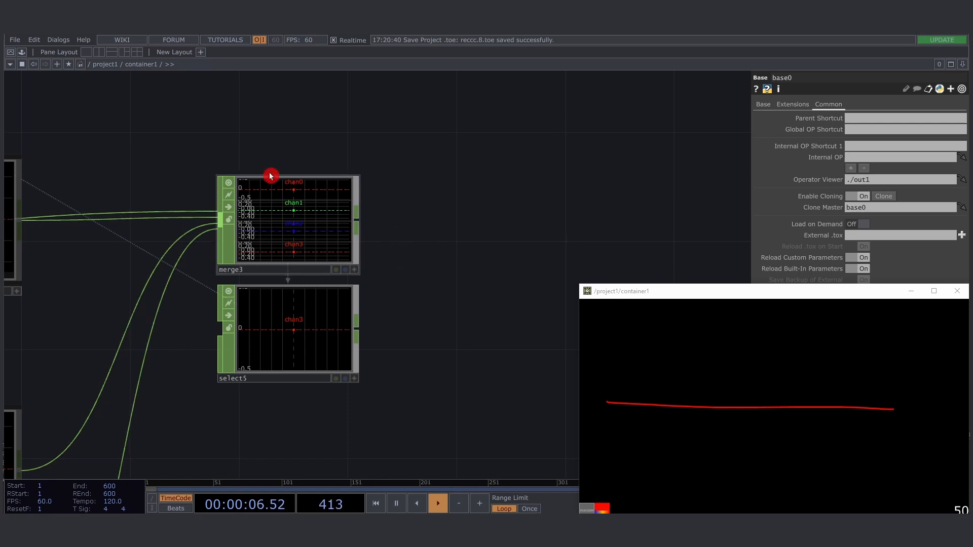
{"action": "right_click_drag", "start_coordinate": [197, 153], "coordinate": [378, 263]}
{"action": "left_click_drag", "start_coordinate": [440, 278], "coordinate": [412, 274]}
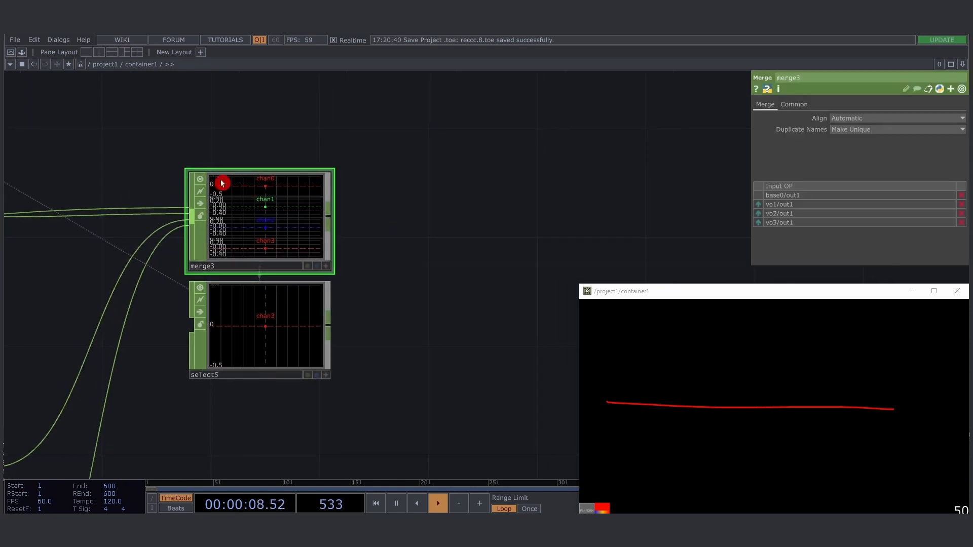
{"action": "right_click_drag", "start_coordinate": [179, 148], "coordinate": [348, 264]}
{"action": "left_click_drag", "start_coordinate": [394, 239], "coordinate": [408, 259]}
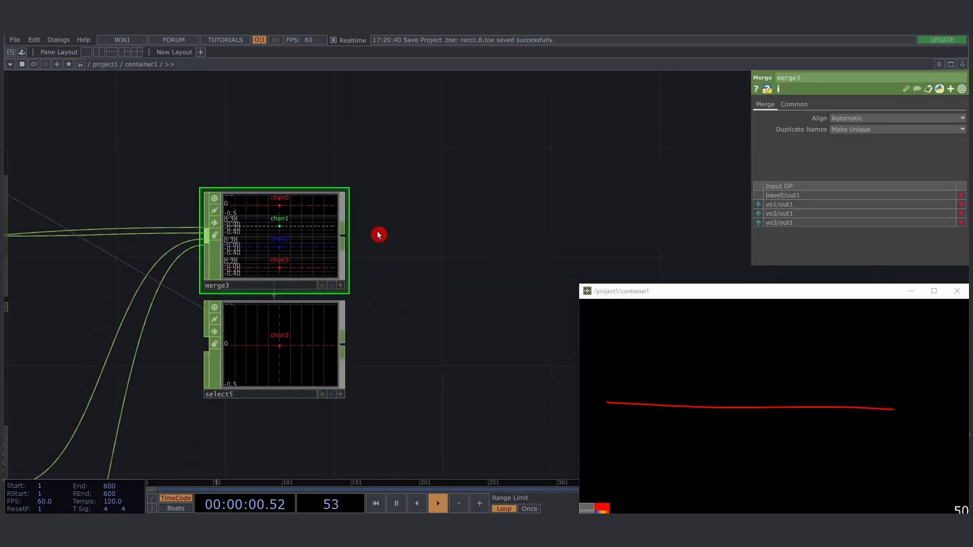
{"action": "left_click_drag", "start_coordinate": [403, 181], "coordinate": [433, 249]}
{"action": "key", "text": "Tab"}
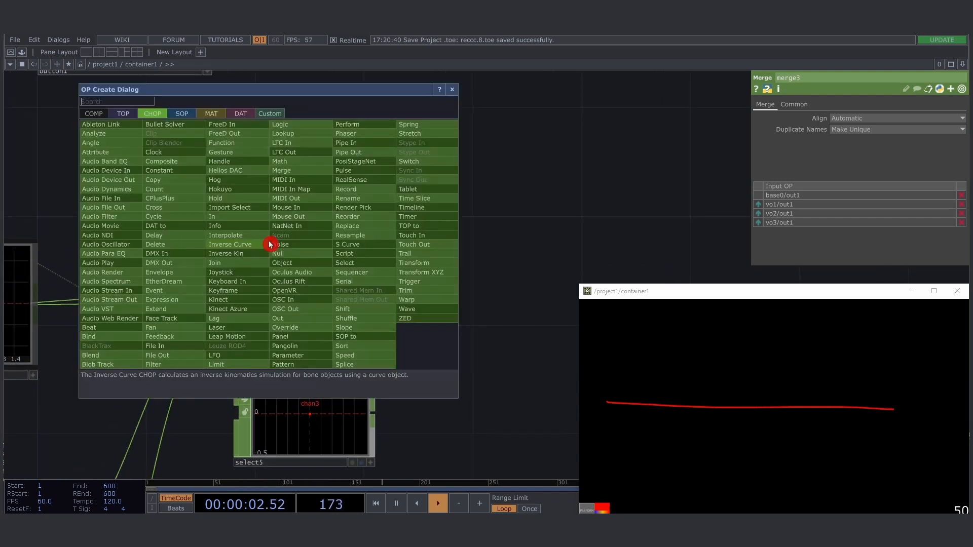
{"action": "type", "text": "const"}
{"action": "key", "text": "Return"}
{"action": "left_click", "coordinate": [272, 244]}
{"action": "left_click_drag", "start_coordinate": [278, 242], "coordinate": [311, 200]}
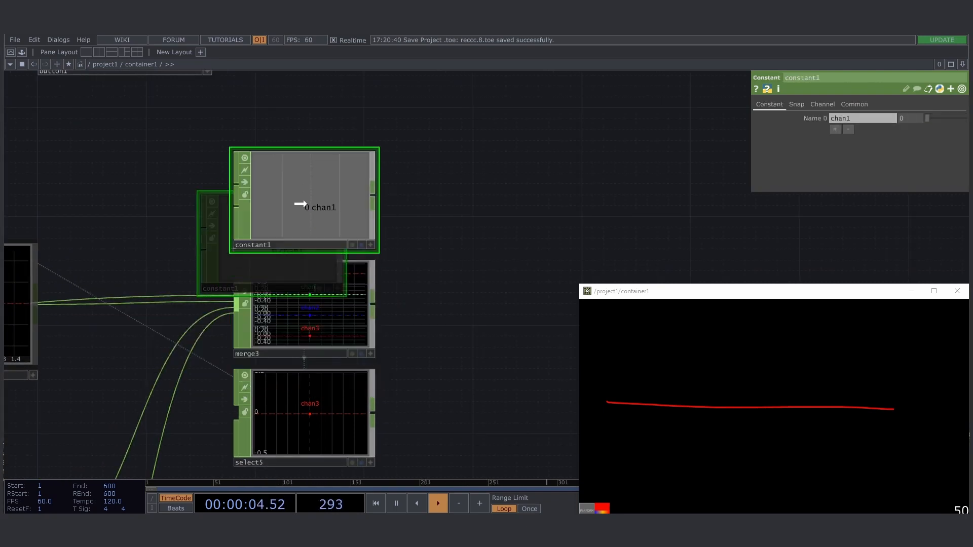
Step: Set constant1's value0 expression to 1/(op('merge3').numSamples/44100), widening its parameters for editing
{"action": "left_click", "coordinate": [814, 121]}
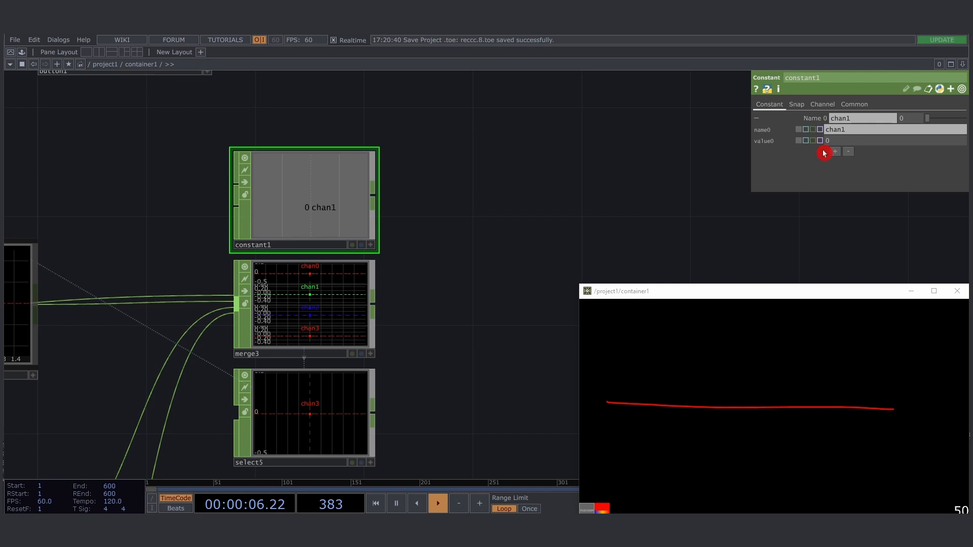
{"action": "left_click", "coordinate": [847, 142]}
{"action": "type", "text": "1/(op('merge2').numSamples/44100)"}
{"action": "left_click", "coordinate": [688, 166]}
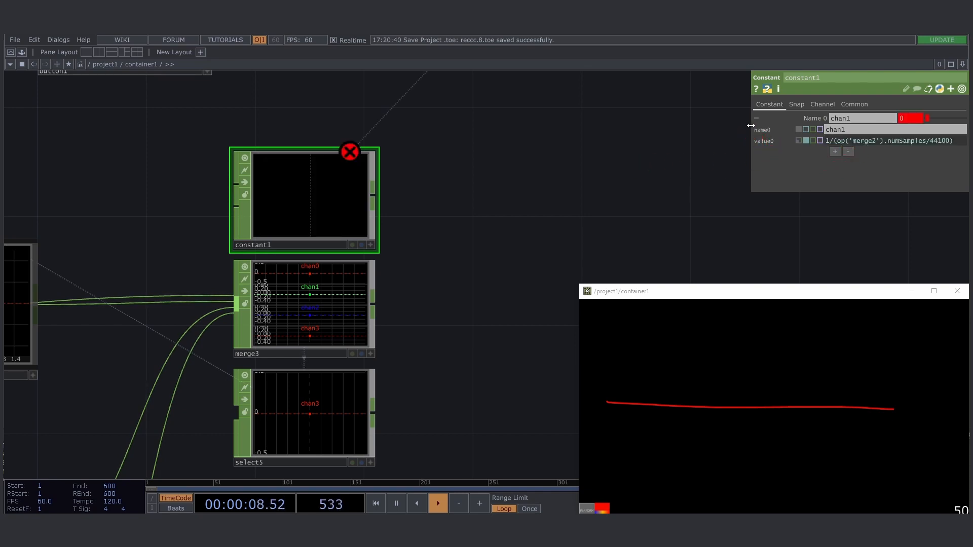
{"action": "left_click_drag", "start_coordinate": [750, 126], "coordinate": [681, 128]}
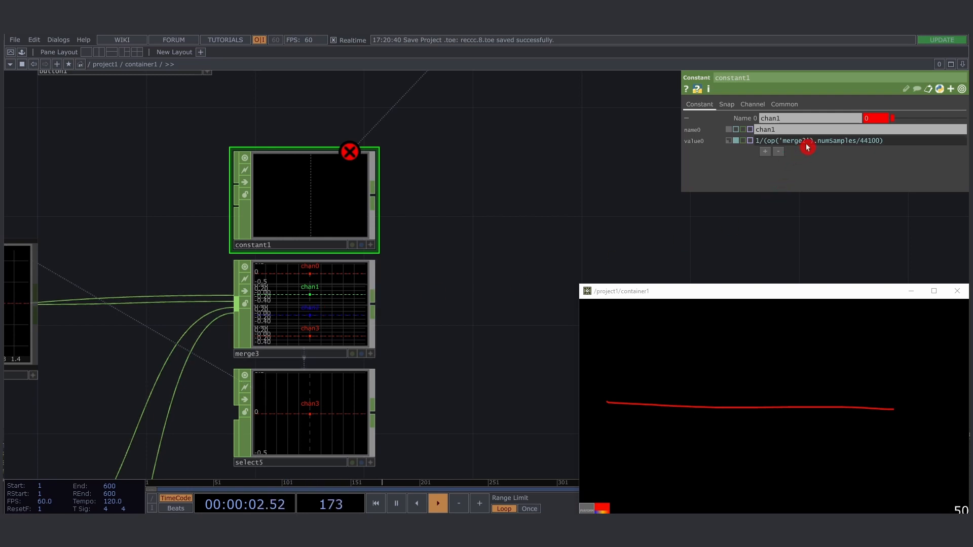
{"action": "key", "text": "BackSpace"}
{"action": "type", "text": "3"}
{"action": "key", "text": "Return"}
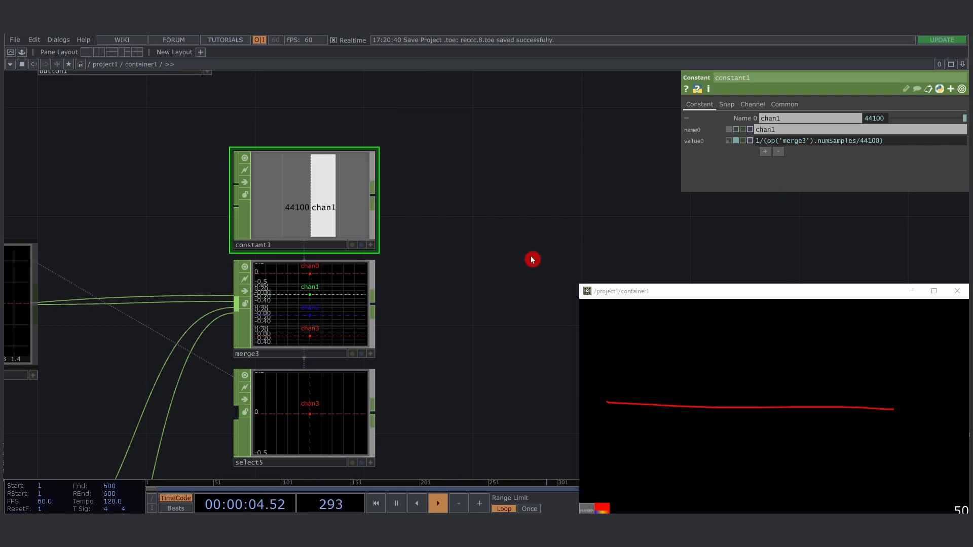
{"action": "left_click_drag", "start_coordinate": [766, 144], "coordinate": [855, 146]}
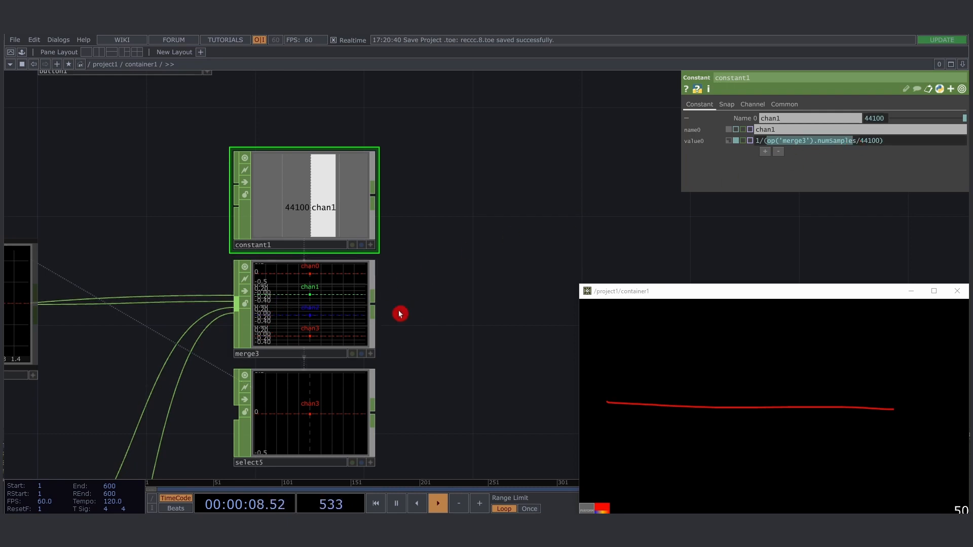
{"action": "type", "text": "44666s"}
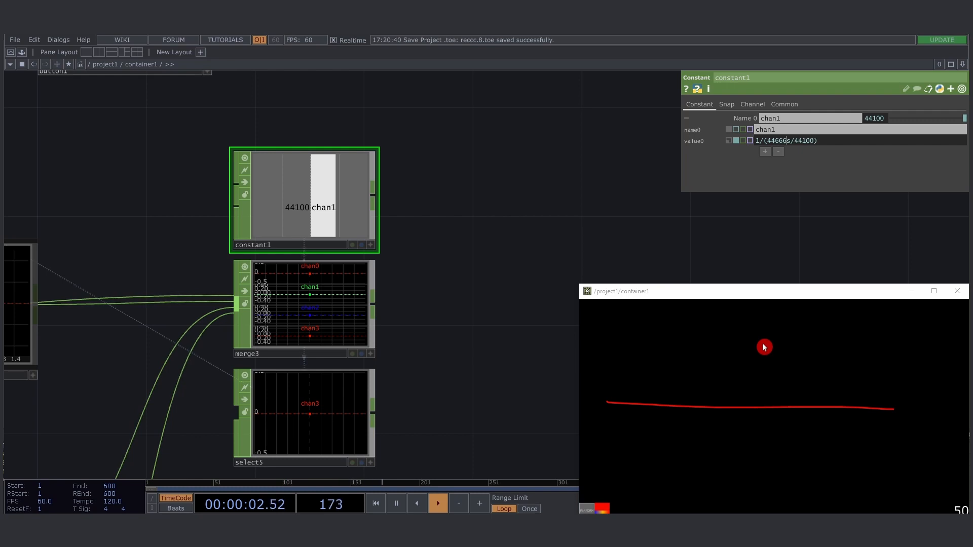
{"action": "key", "text": "ctrl+z"}
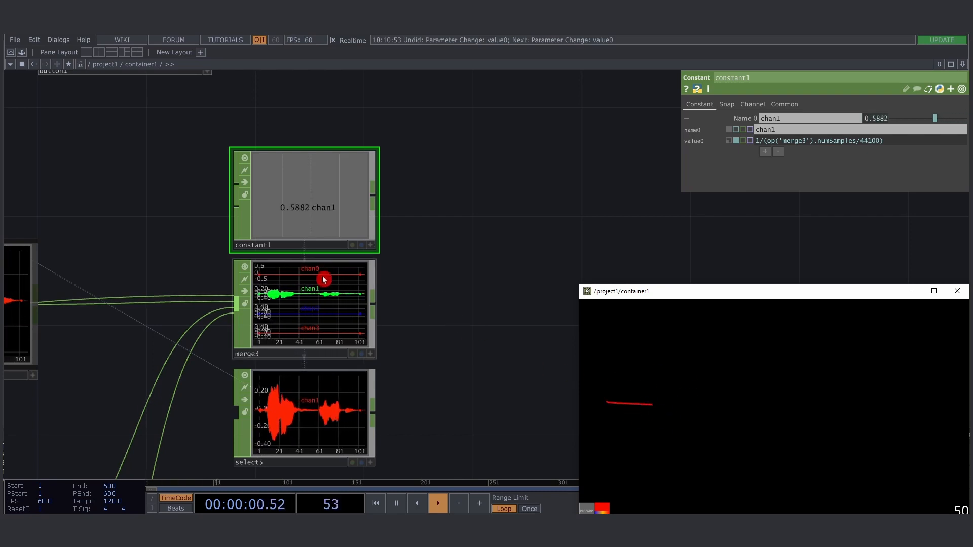
Step: Test microphone recording on further drawing stages and compare constant1's value with the waveforms in merge3 and select5
{"action": "left_click_drag", "start_coordinate": [606, 339], "coordinate": [665, 349]}
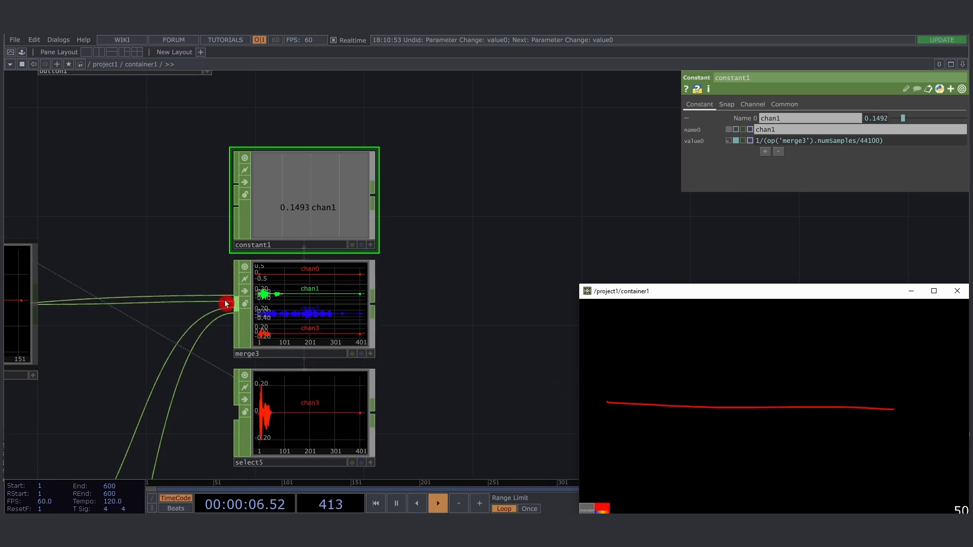
{"action": "left_click_drag", "start_coordinate": [419, 323], "coordinate": [350, 280]}
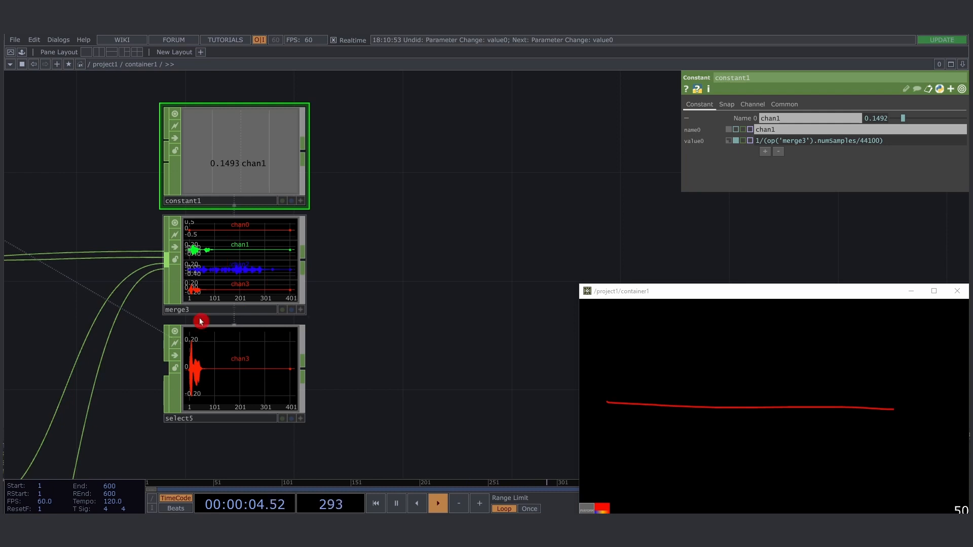
Step: Examine constant1's value0 expression and the merge3 channels whose sample count it divides by 44100
{"action": "left_click_drag", "start_coordinate": [362, 283], "coordinate": [362, 289]}
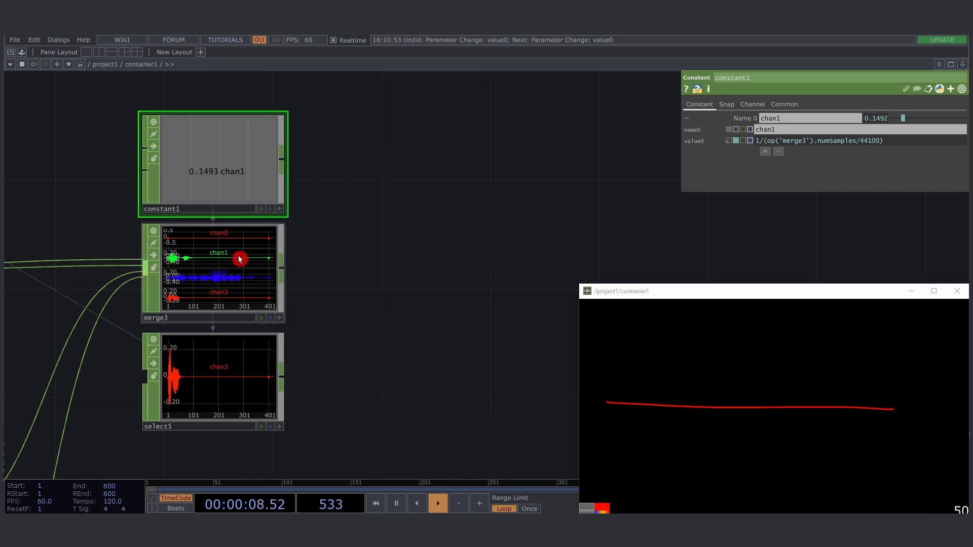
{"action": "scroll", "coordinate": [206, 274], "scroll_direction": "up", "scroll_amount": 4}
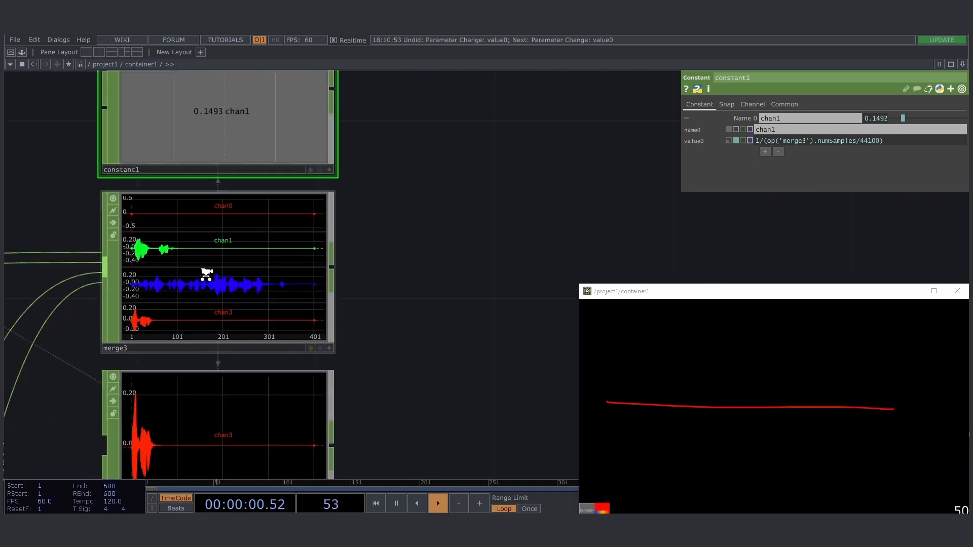
{"action": "scroll", "coordinate": [220, 265], "scroll_direction": "down", "scroll_amount": 2}
{"action": "scroll", "coordinate": [231, 273], "scroll_direction": "down", "scroll_amount": 3}
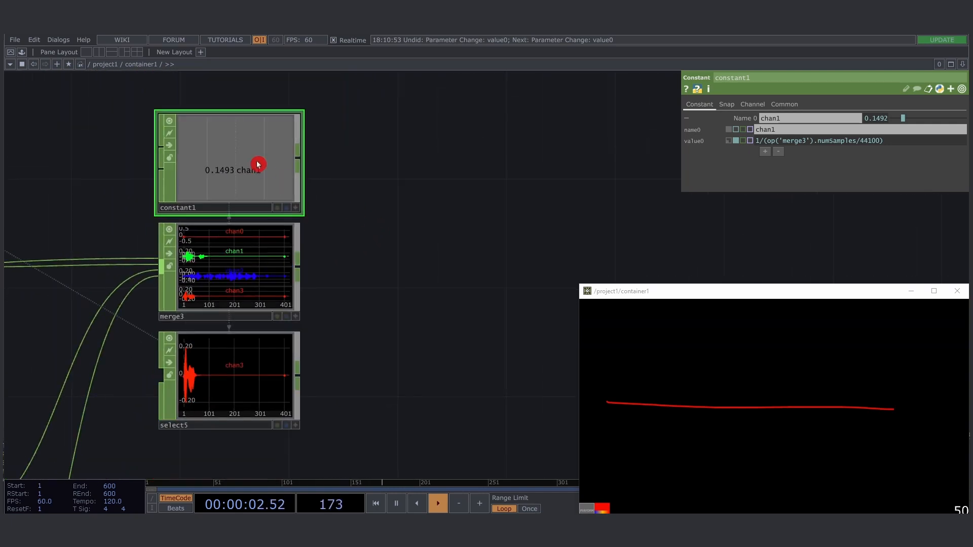
{"action": "mouse_move", "coordinate": [771, 146]}
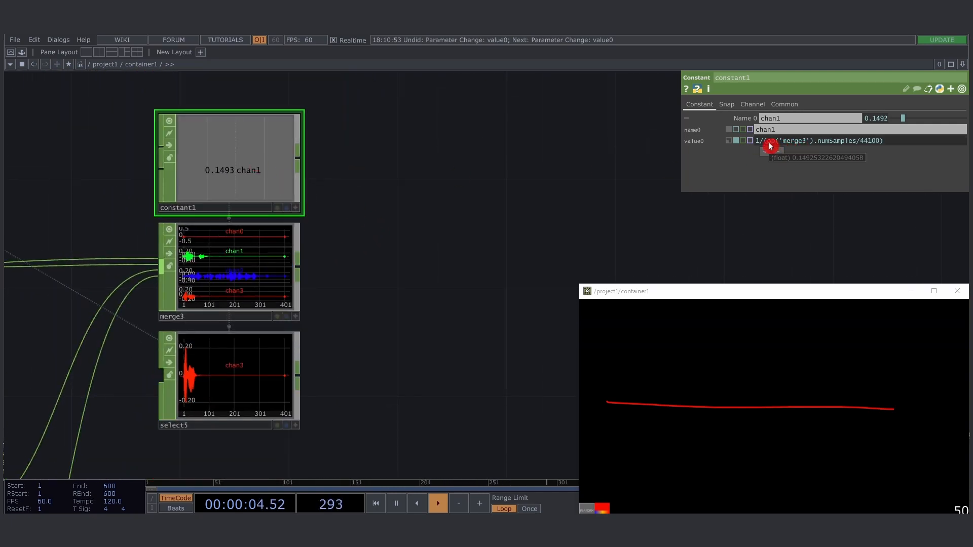
{"action": "left_click_drag", "start_coordinate": [767, 142], "coordinate": [855, 144]}
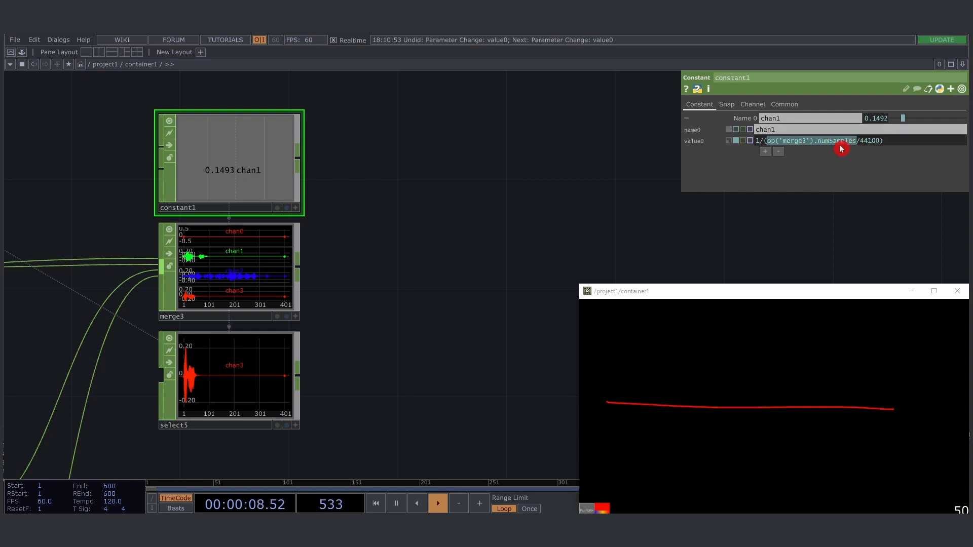
{"action": "left_click", "coordinate": [245, 274]}
{"action": "middle_click_drag", "start_coordinate": [251, 271], "coordinate": [486, 255]}
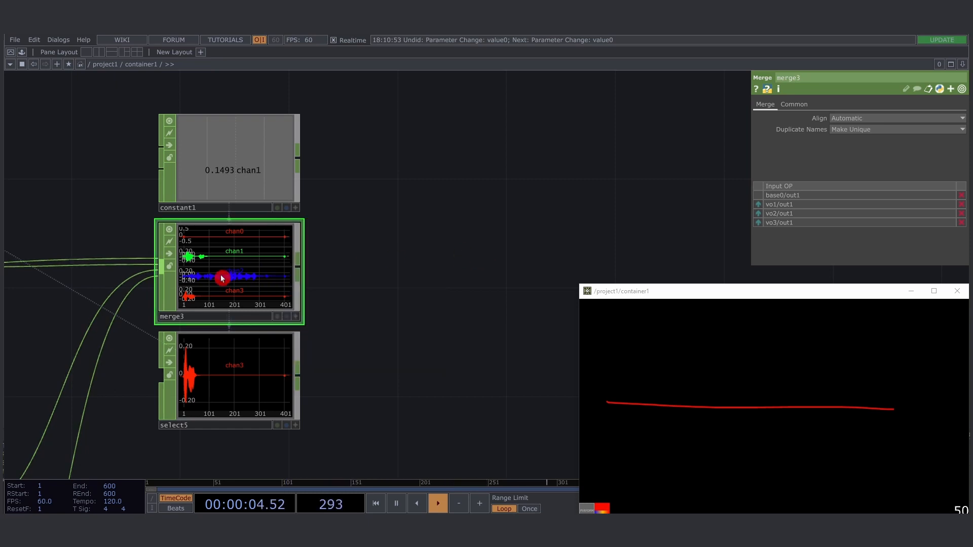
{"action": "left_click", "coordinate": [234, 184]}
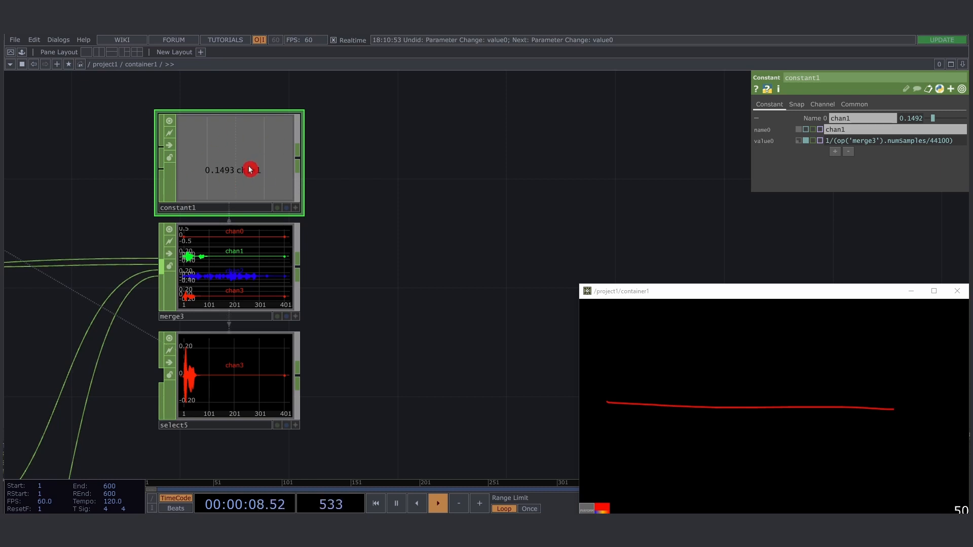
{"action": "left_click_drag", "start_coordinate": [752, 119], "coordinate": [673, 127]}
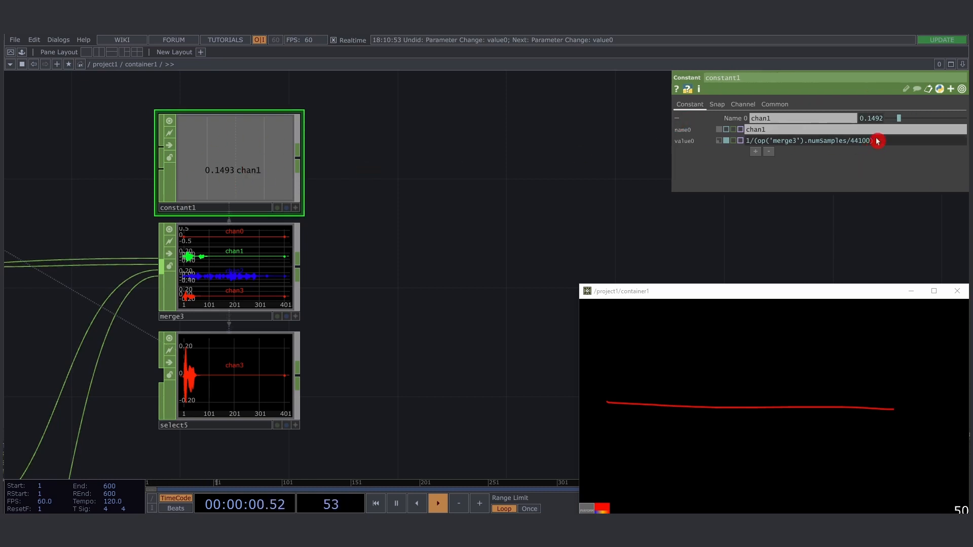
{"action": "left_click_drag", "start_coordinate": [874, 143], "coordinate": [839, 141]}
{"action": "left_click", "coordinate": [847, 142]}
{"action": "left_click", "coordinate": [842, 142]}
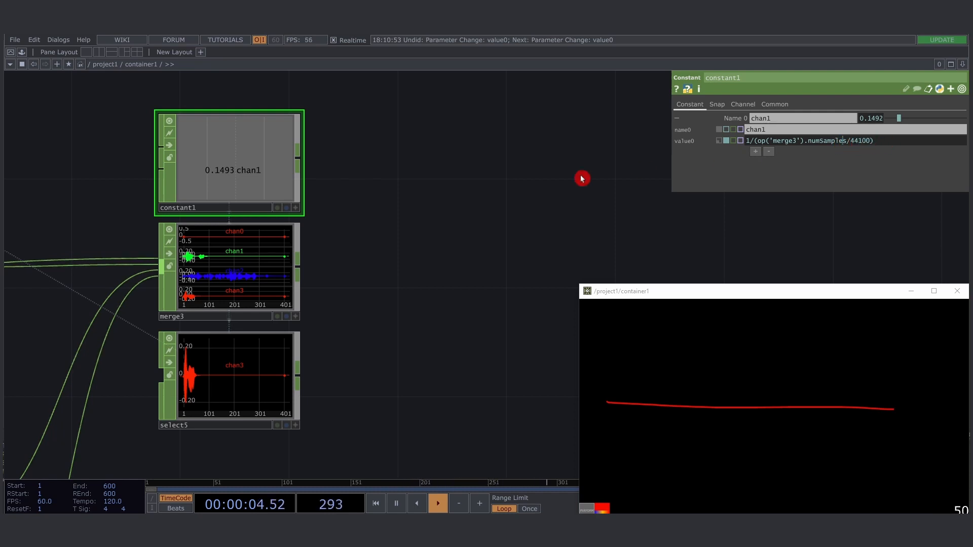
Step: Add a Speed CHOP connected to the output of constant1
{"action": "left_click_drag", "start_coordinate": [396, 217], "coordinate": [377, 224]}
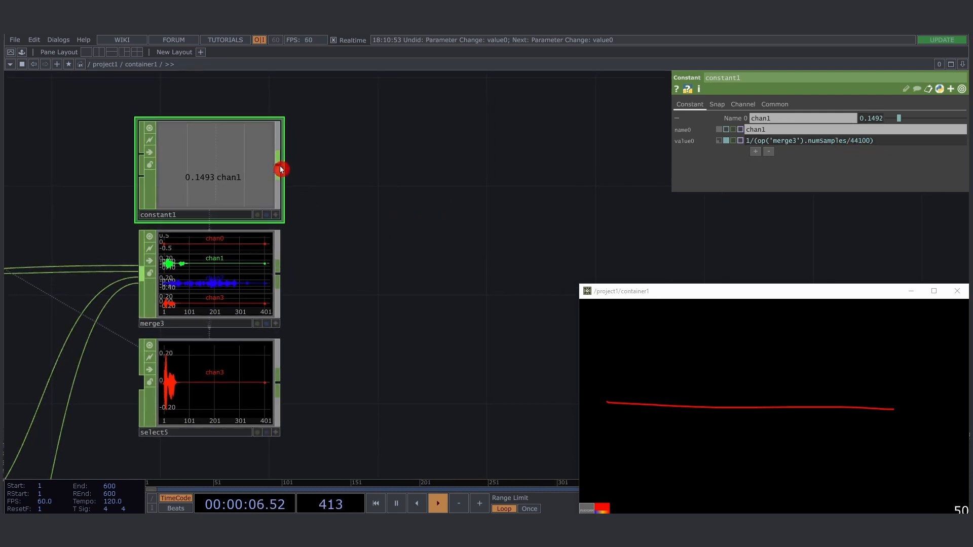
{"action": "right_click", "coordinate": [281, 170]}
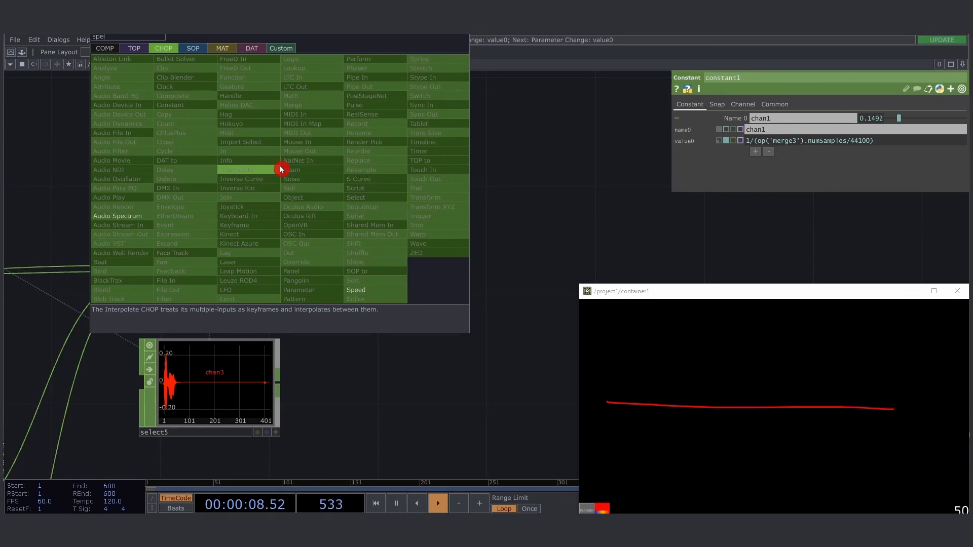
{"action": "left_click", "coordinate": [281, 169]}
{"action": "left_click", "coordinate": [372, 171]}
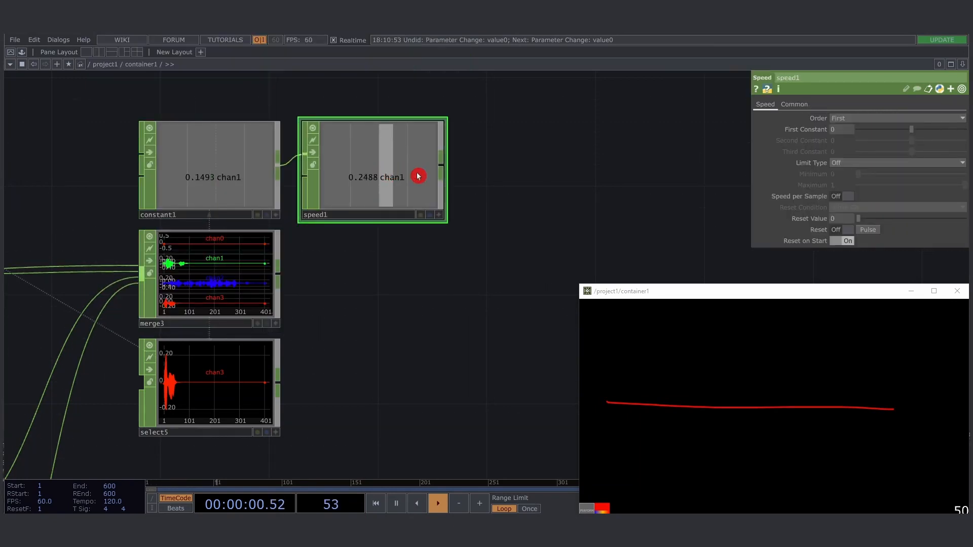
Step: Test the Reset parameter of speed1 by switching it on, off and on again
{"action": "left_click", "coordinate": [848, 229]}
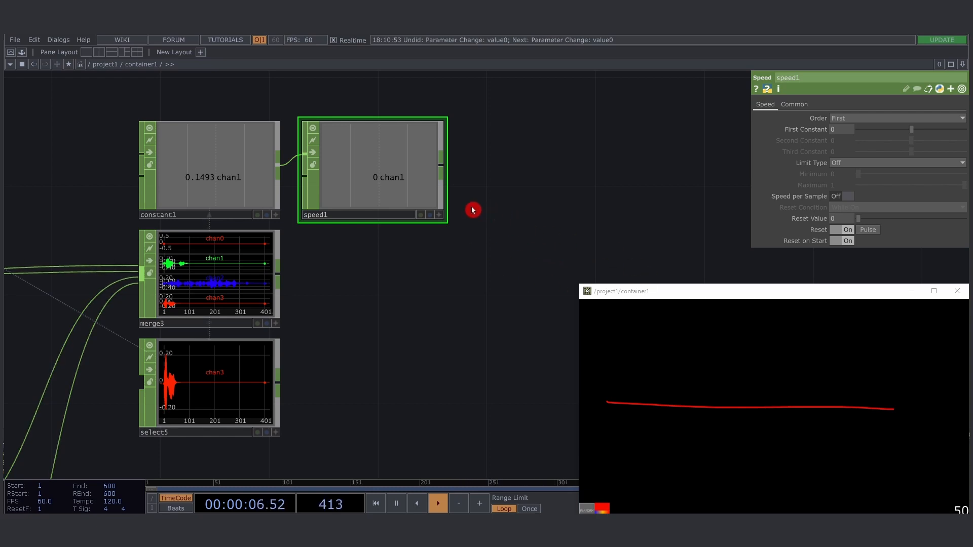
{"action": "left_click", "coordinate": [833, 232]}
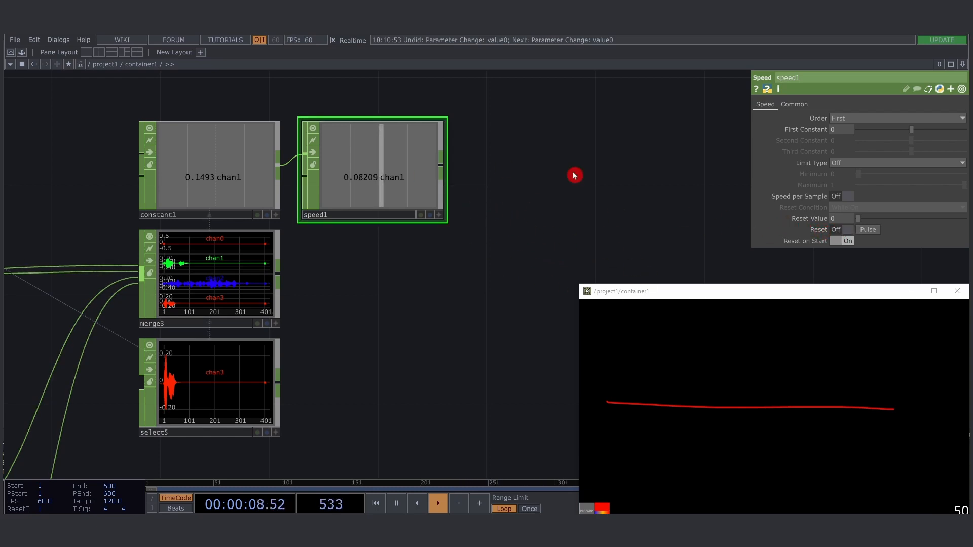
{"action": "left_click", "coordinate": [843, 231]}
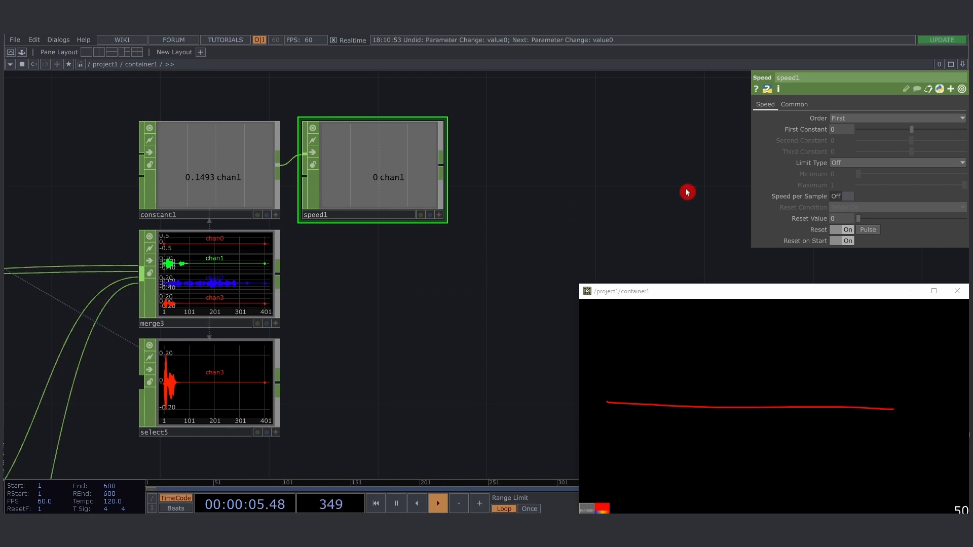
Step: Check which keys and channels the keyboardin4 operator provides for switching stages
{"action": "scroll", "coordinate": [658, 250], "scroll_direction": "down", "scroll_amount": 5}
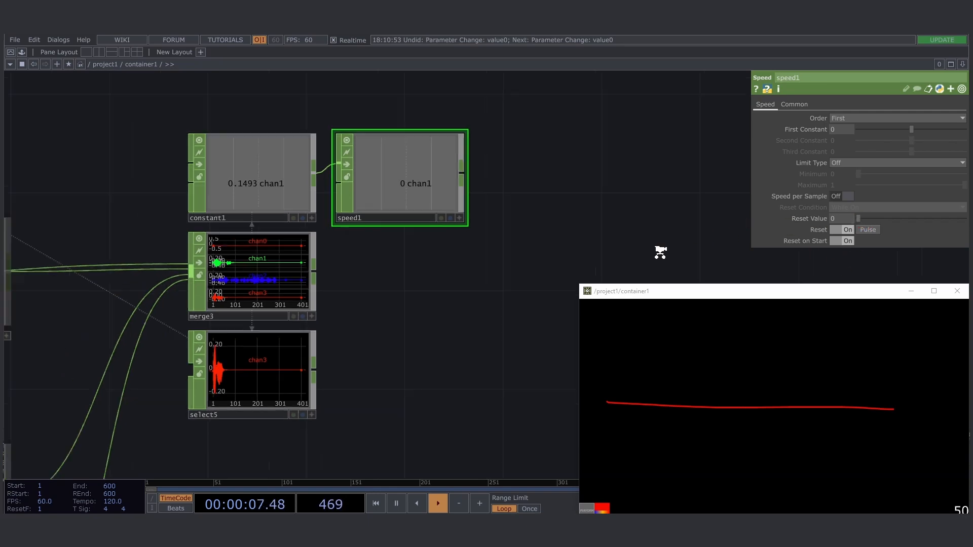
{"action": "scroll", "coordinate": [256, 206], "scroll_direction": "up", "scroll_amount": 4}
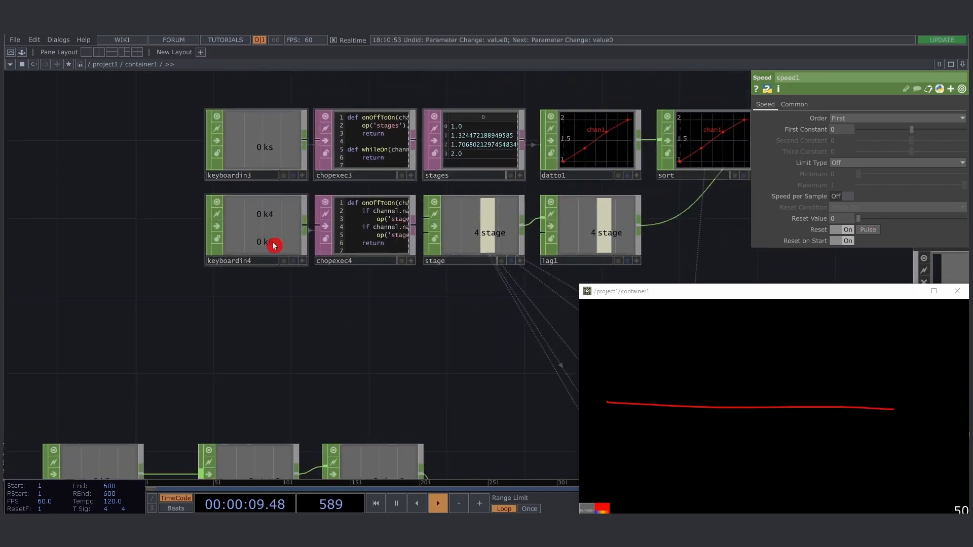
{"action": "left_click", "coordinate": [256, 266]}
{"action": "left_click", "coordinate": [263, 241]}
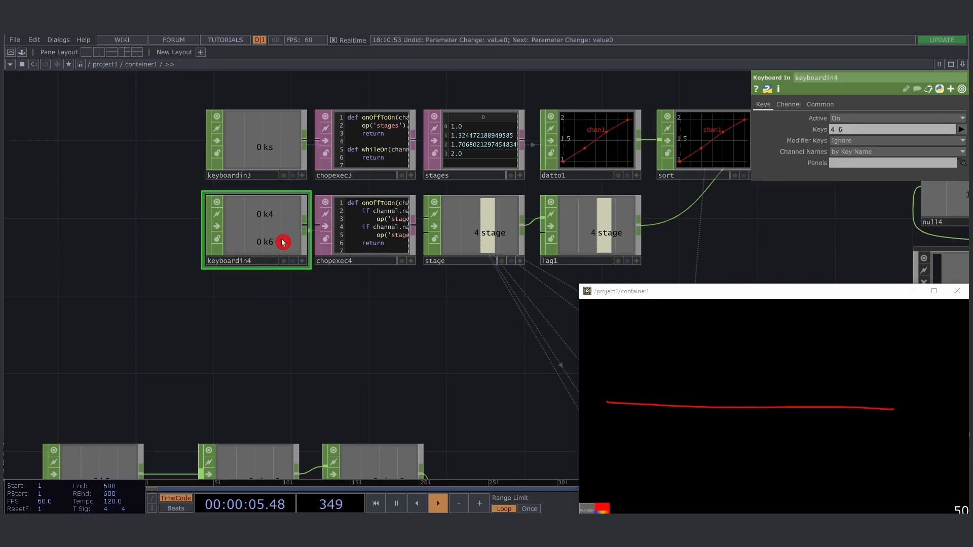
{"action": "left_click_drag", "start_coordinate": [340, 268], "coordinate": [128, 139]}
{"action": "scroll", "coordinate": [128, 140], "scroll_direction": "down", "scroll_amount": 3}
{"action": "left_click_drag", "start_coordinate": [542, 385], "coordinate": [223, 289]}
{"action": "scroll", "coordinate": [462, 174], "scroll_direction": "up", "scroll_amount": 3}
Step: Turn off Reset on speed1 and drive it with the expression 1 if op('keyboardin4')['k6']==1 else 0
{"action": "left_click", "coordinate": [463, 173]}
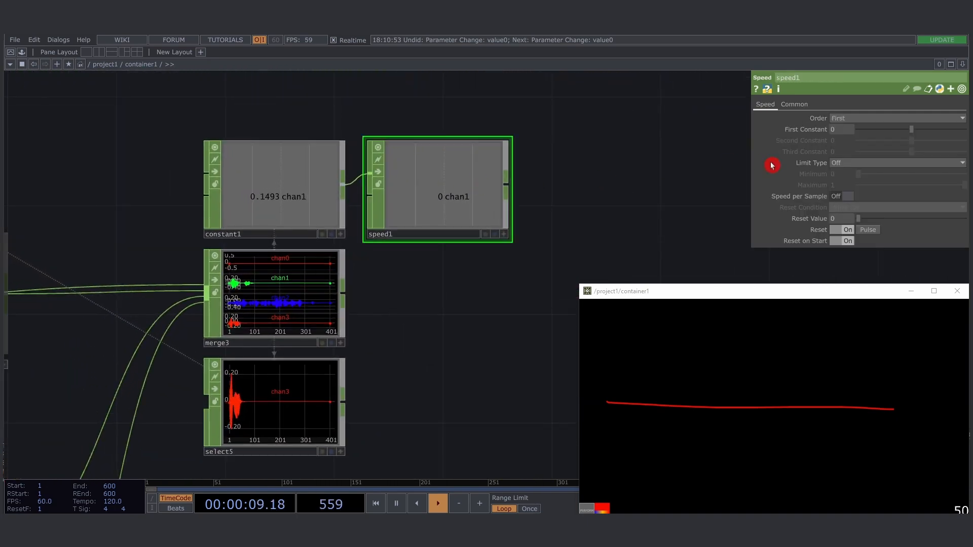
{"action": "left_click", "coordinate": [845, 230]}
{"action": "left_click", "coordinate": [822, 230]}
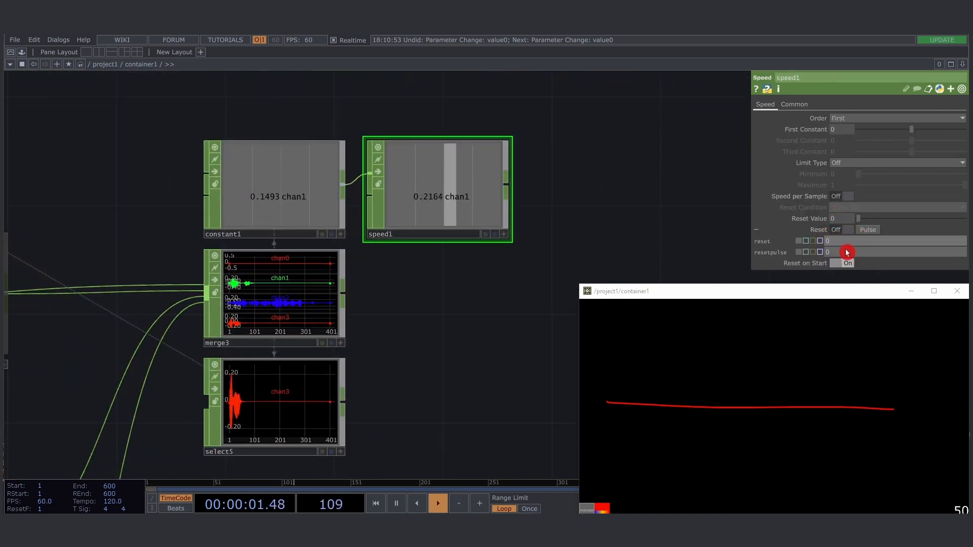
{"action": "left_click", "coordinate": [849, 245]}
{"action": "key", "text": "BackSpace"}
{"action": "type", "text": "keyboardin4"}
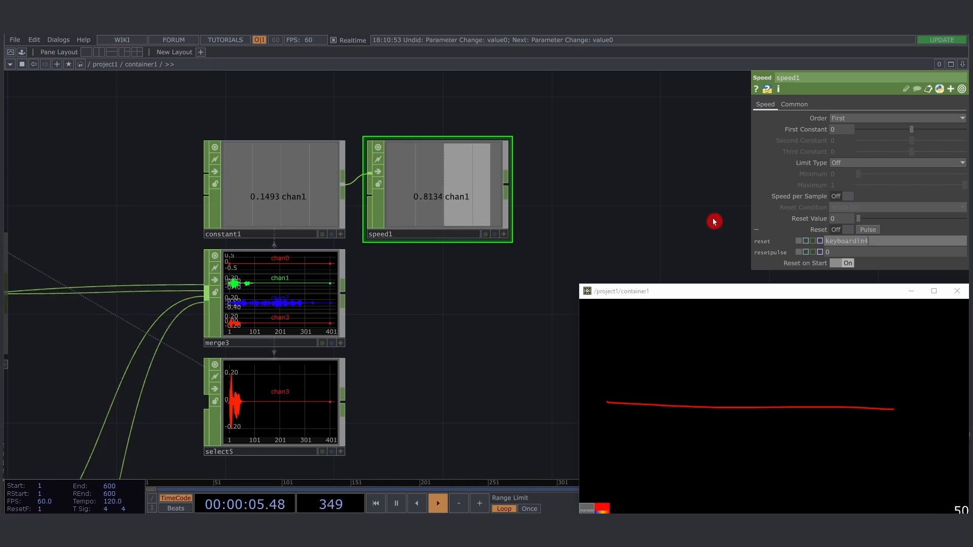
{"action": "key", "text": "Return"}
{"action": "key", "text": "BackSpace"}
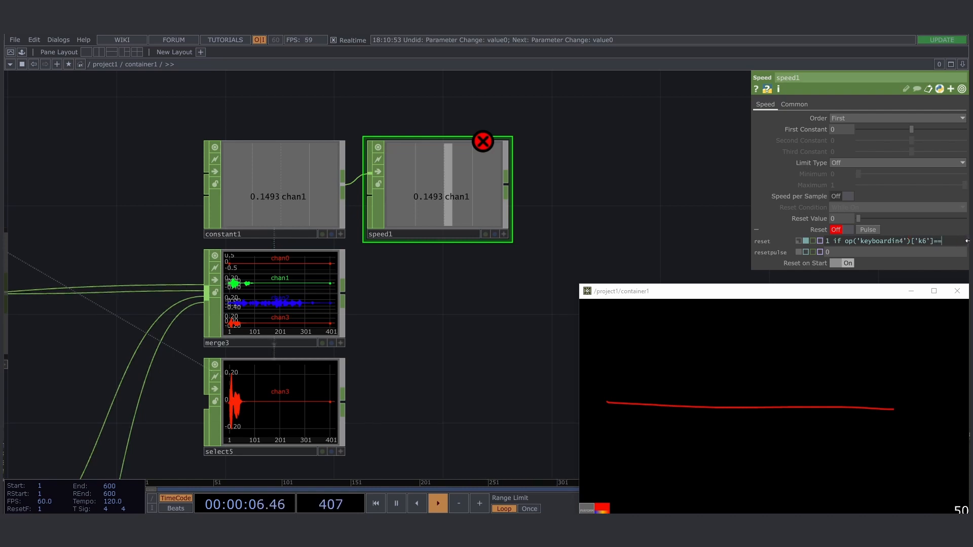
{"action": "type", "text": "lse 0"}
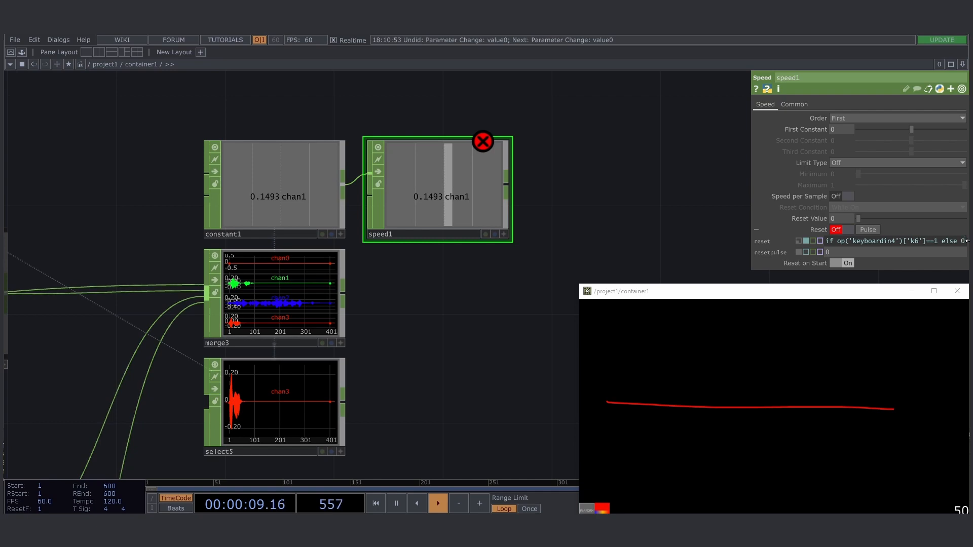
{"action": "key", "text": "Return"}
{"action": "left_click", "coordinate": [700, 159]}
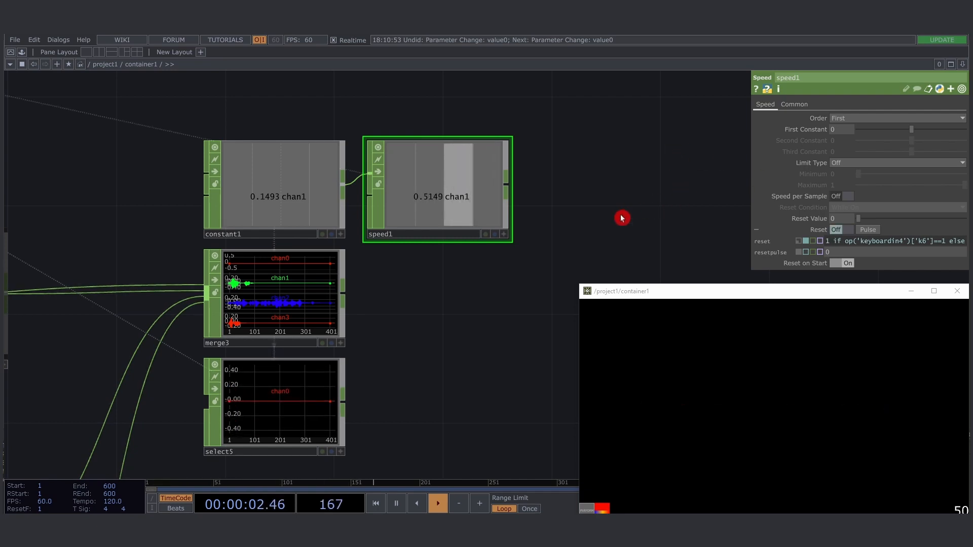
Step: Trigger the k6 channel of keyboardin4 repeatedly to test the reset of speed1 at each stage change
{"action": "key", "text": "6"}
{"action": "key", "text": "6"}
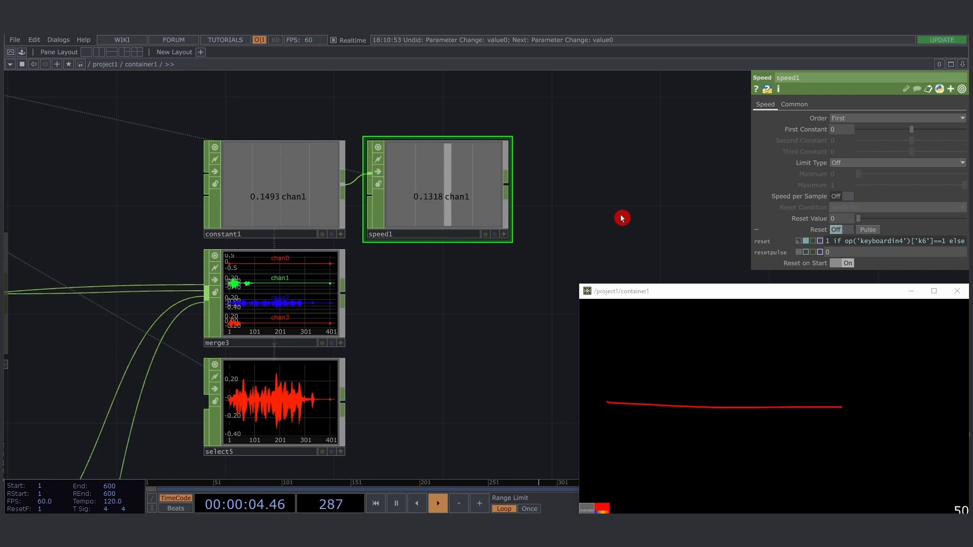
{"action": "key", "text": "6"}
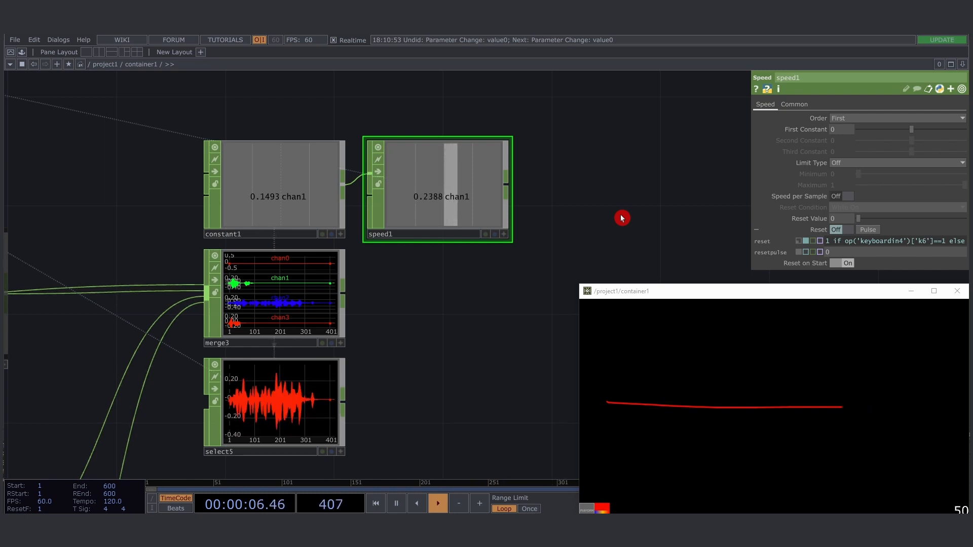
{"action": "key", "text": "6"}
{"action": "key", "text": "6"}
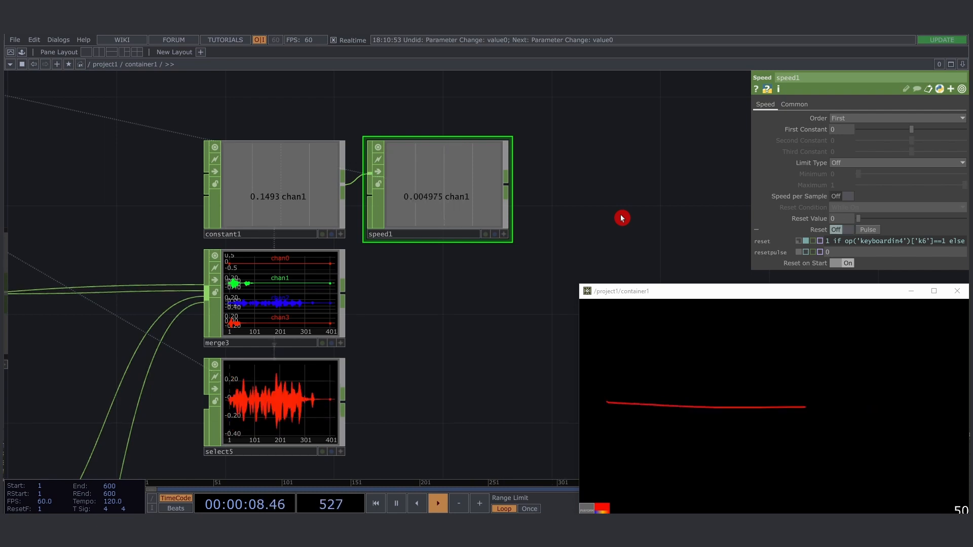
{"action": "key", "text": "6"}
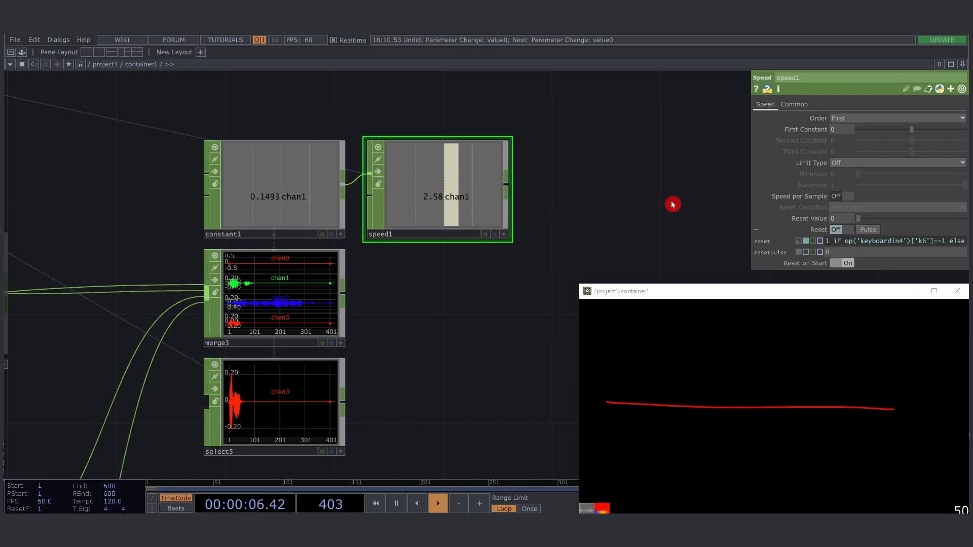
Step: Move the container1 viewer window lower and set the Limit Type of speed1 to Clamp
{"action": "left_click_drag", "start_coordinate": [760, 296], "coordinate": [738, 359]}
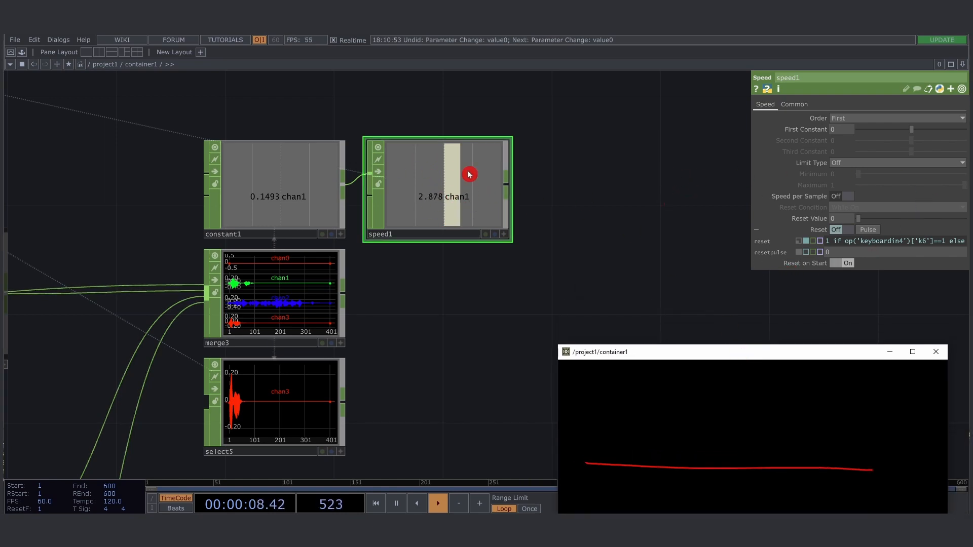
{"action": "left_click", "coordinate": [853, 164]}
{"action": "left_click", "coordinate": [843, 184]}
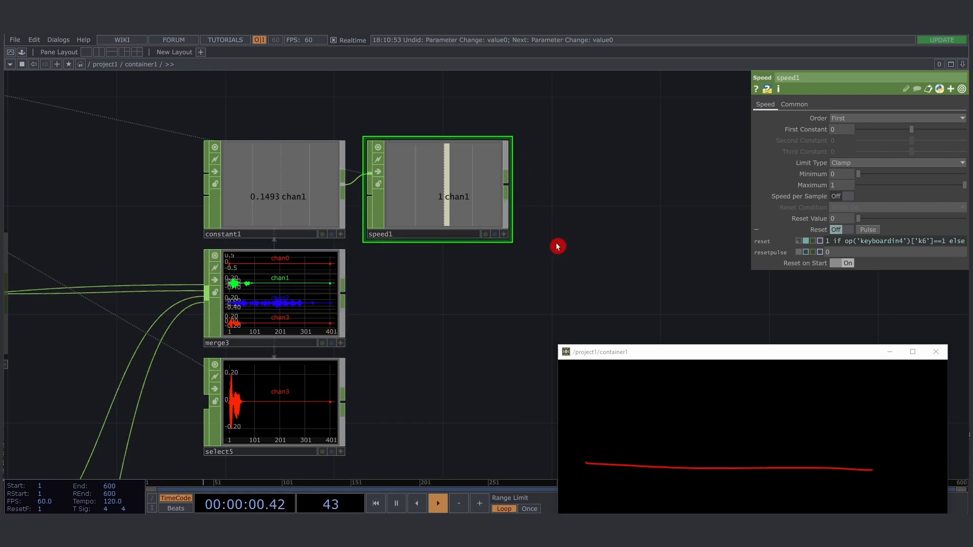
Step: Add a Lookup CHOP and connect speed1 to its index input and select5 to its lookup table input
{"action": "left_click_drag", "start_coordinate": [555, 246], "coordinate": [485, 222]}
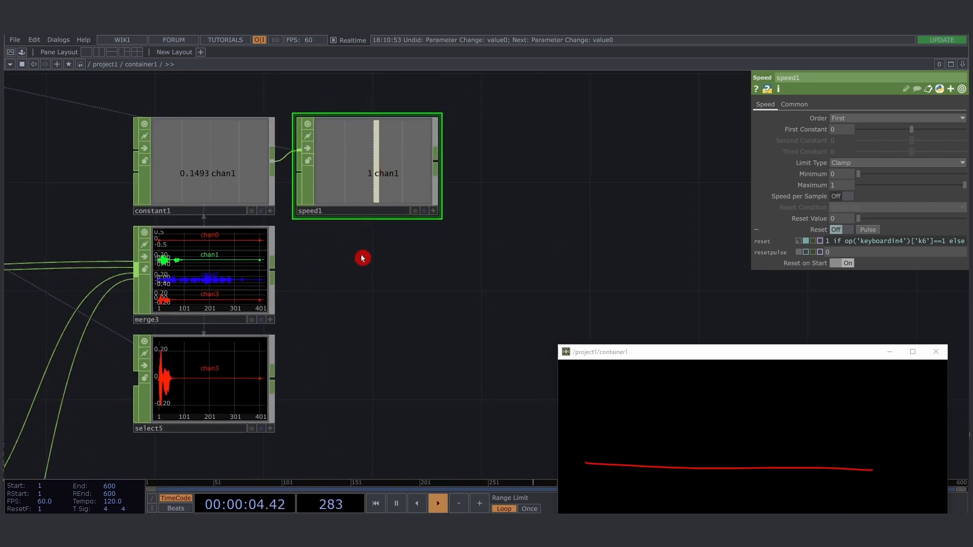
{"action": "left_click_drag", "start_coordinate": [394, 304], "coordinate": [351, 279]}
{"action": "scroll", "coordinate": [398, 279], "scroll_direction": "down", "scroll_amount": 3}
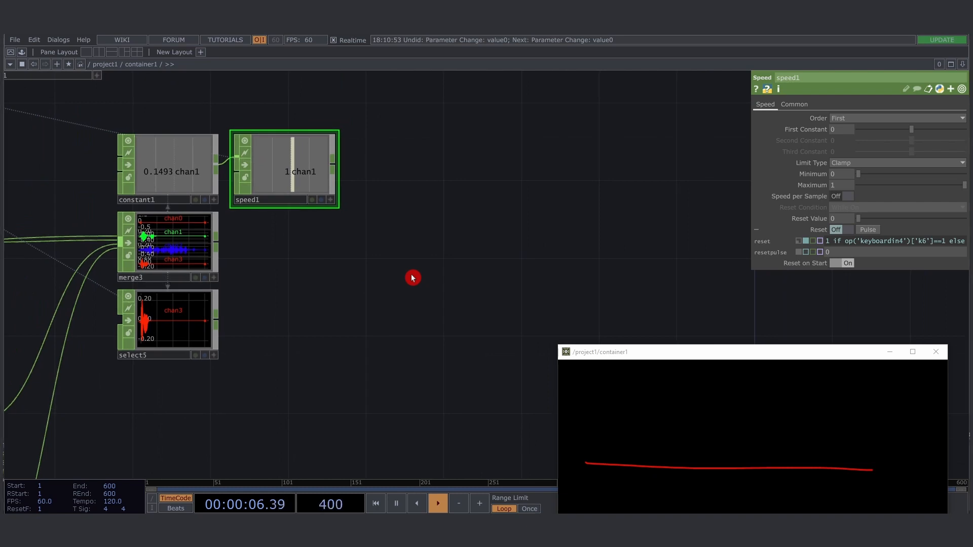
{"action": "double_click", "coordinate": [413, 276]}
{"action": "left_click", "coordinate": [425, 167]}
{"action": "left_click", "coordinate": [412, 277]}
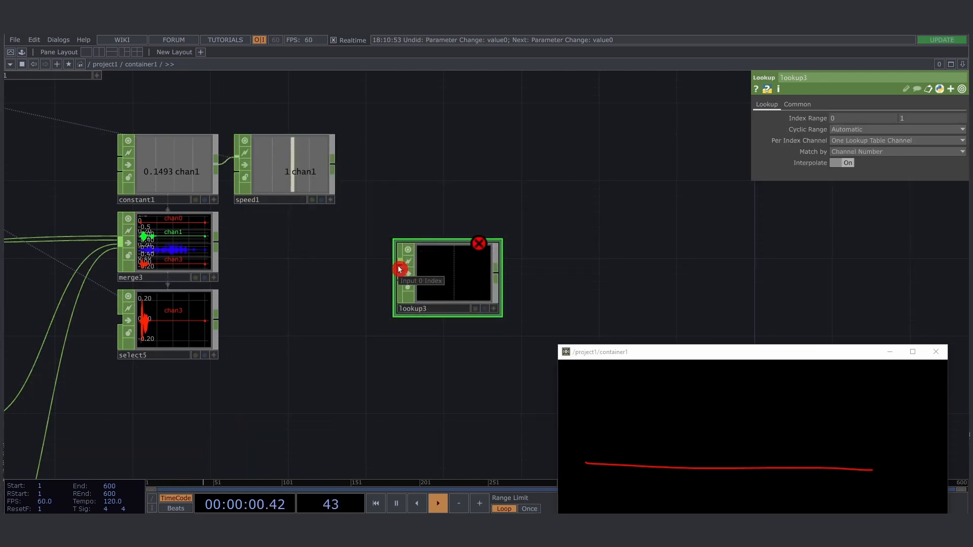
{"action": "left_click_drag", "start_coordinate": [400, 270], "coordinate": [340, 171]}
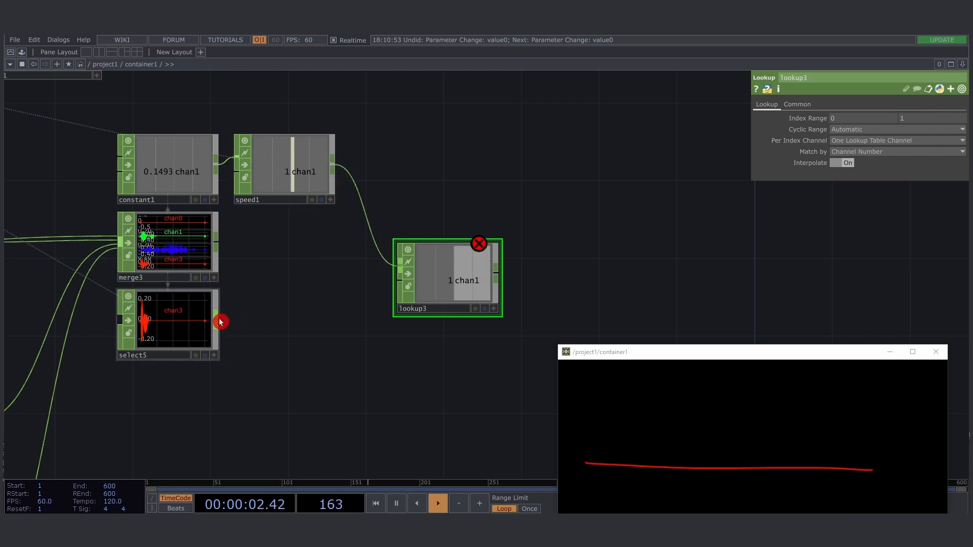
{"action": "left_click_drag", "start_coordinate": [220, 322], "coordinate": [400, 280]}
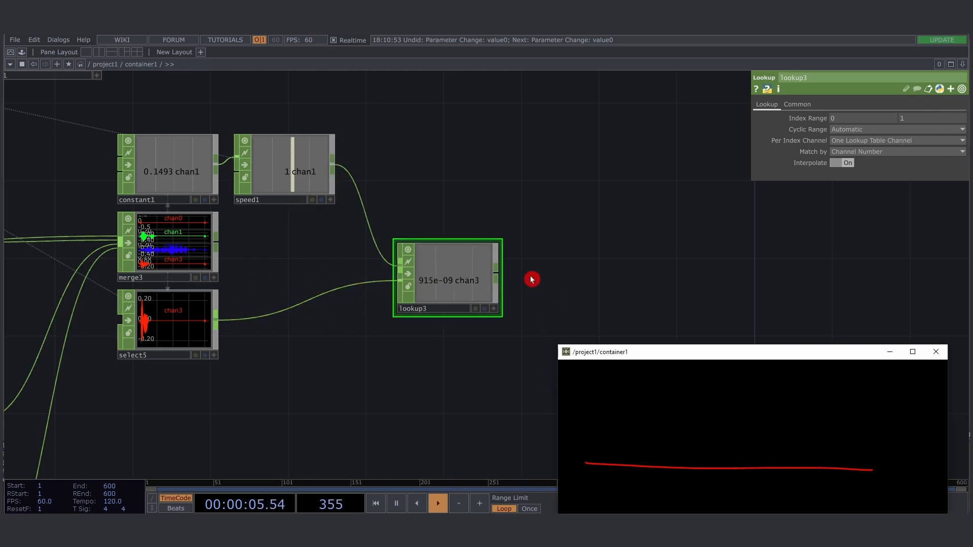
Step: Add an Audio Device Out CHOP after lookup3 and set its Device to Speakers (VB-Audio Hi-Fi Cable)
{"action": "left_click_drag", "start_coordinate": [530, 279], "coordinate": [494, 270]}
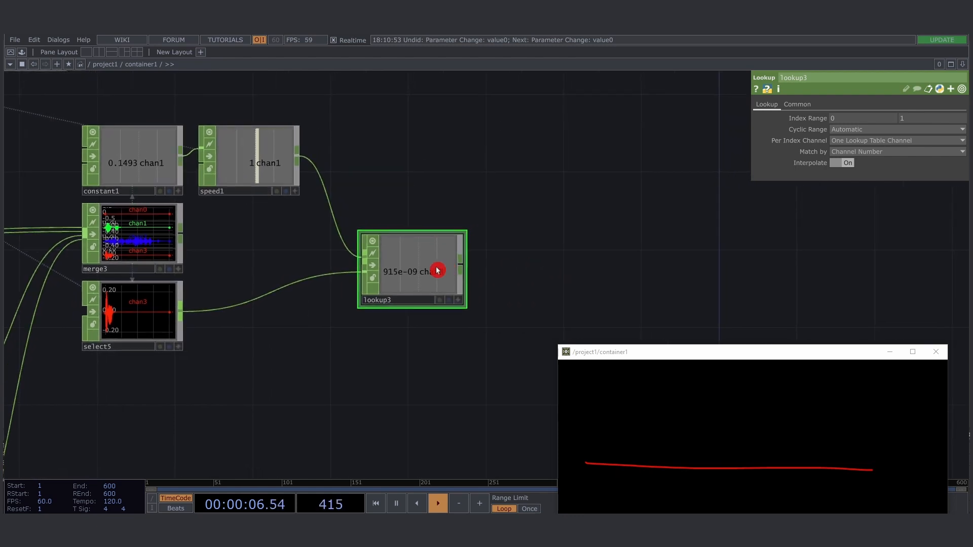
{"action": "right_click", "coordinate": [463, 270]}
{"action": "type", "text": "ou"}
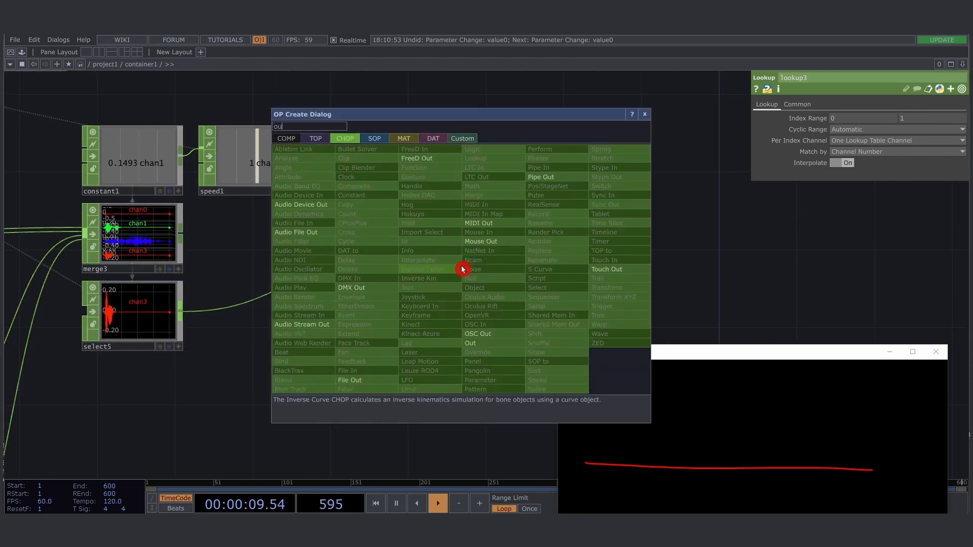
{"action": "type", "text": "td"}
{"action": "key", "text": "BackSpace"}
{"action": "key", "text": "BackSpace"}
{"action": "key", "text": "BackSpace"}
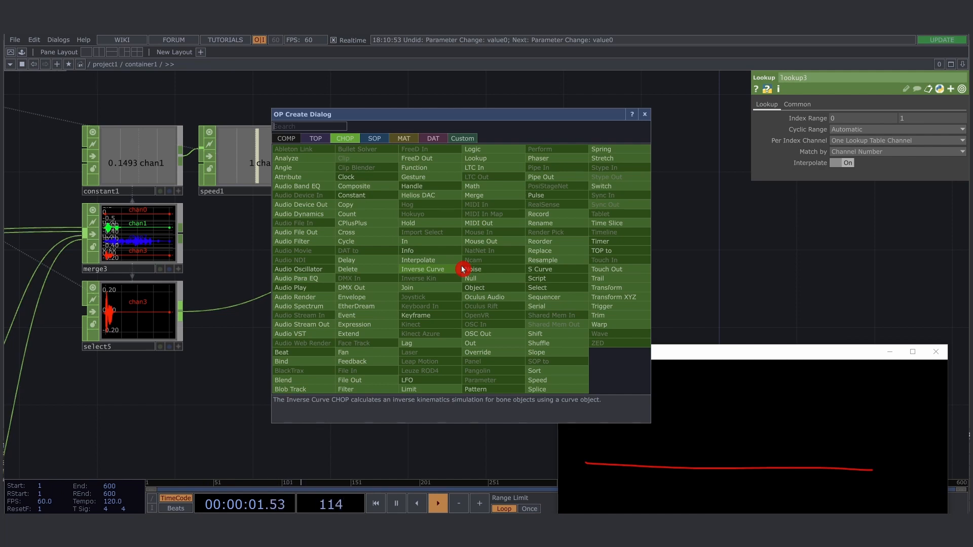
{"action": "type", "text": "audio"}
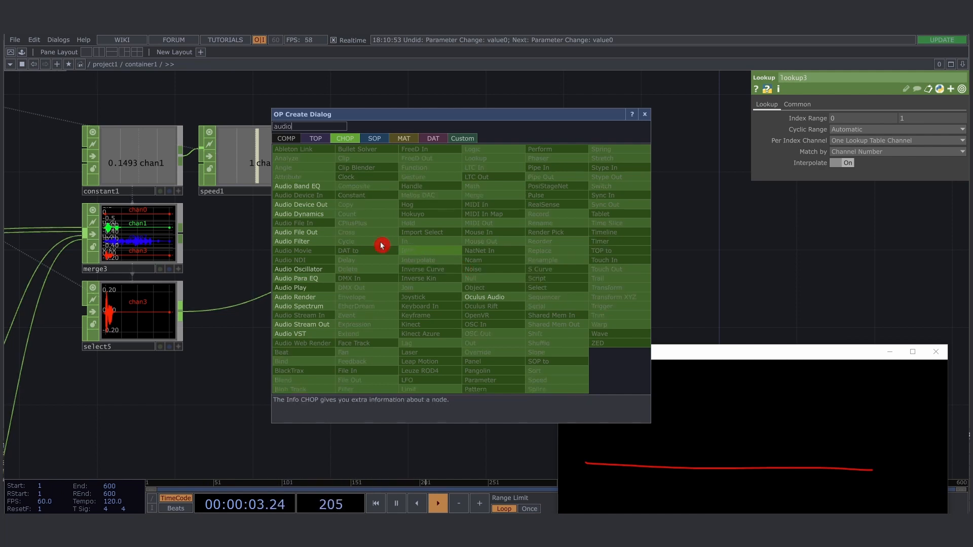
{"action": "left_click", "coordinate": [310, 205]}
{"action": "left_click", "coordinate": [561, 272]}
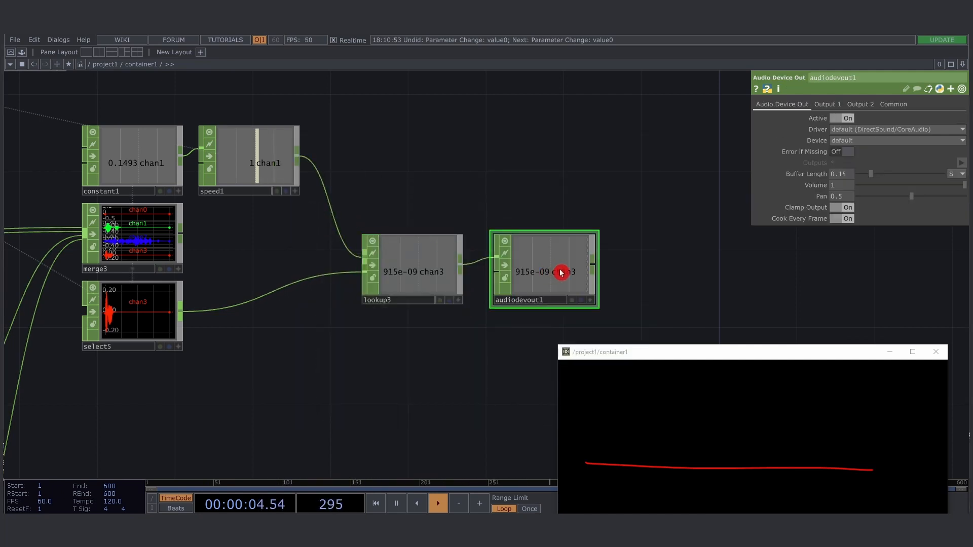
{"action": "left_click", "coordinate": [880, 141]}
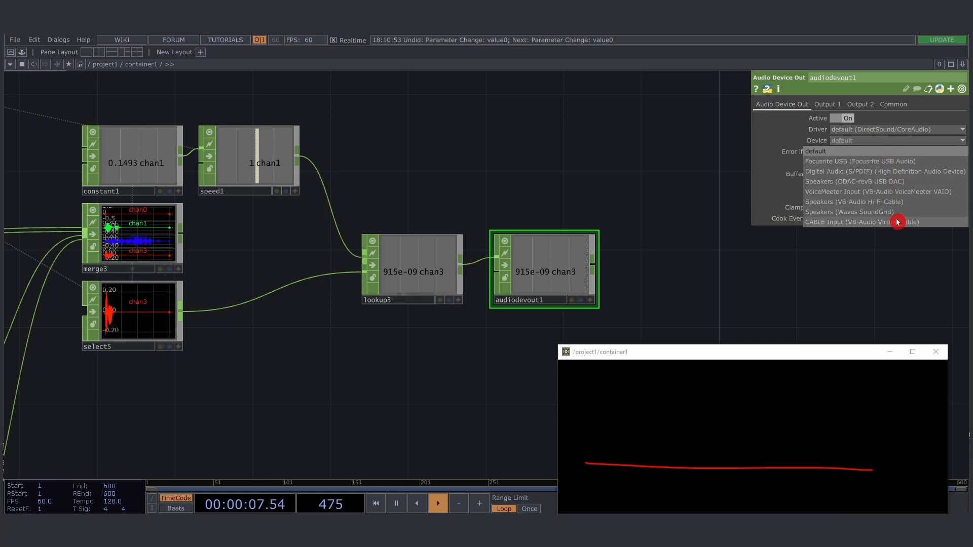
{"action": "left_click", "coordinate": [931, 205]}
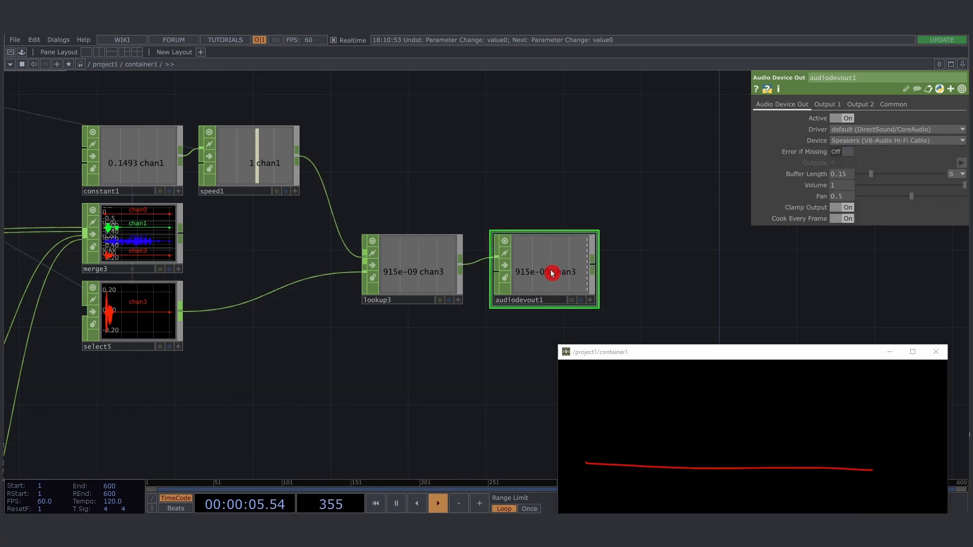
Step: Set the Sample Rate of constant1 to 44100
{"action": "left_click_drag", "start_coordinate": [484, 189], "coordinate": [525, 135]}
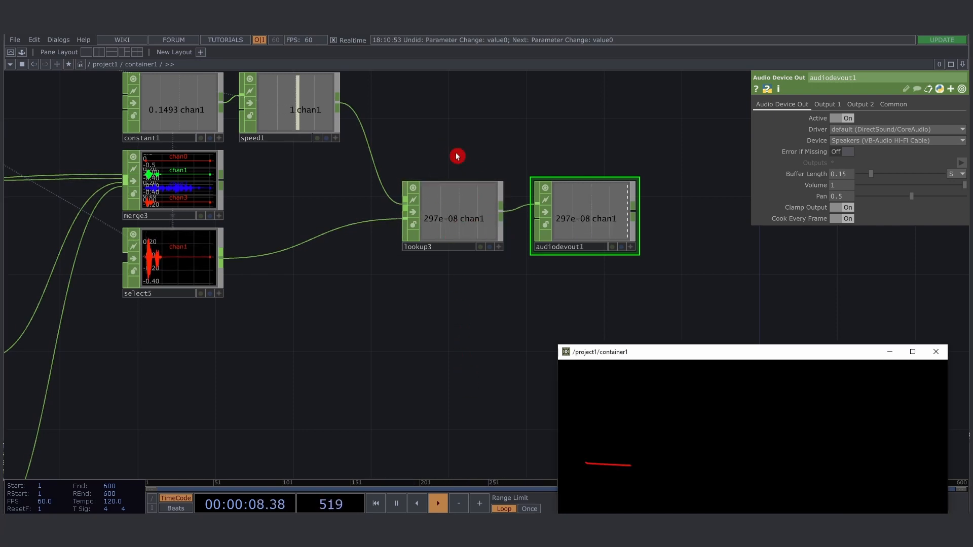
{"action": "left_click_drag", "start_coordinate": [458, 154], "coordinate": [493, 181]}
{"action": "left_click", "coordinate": [252, 158]}
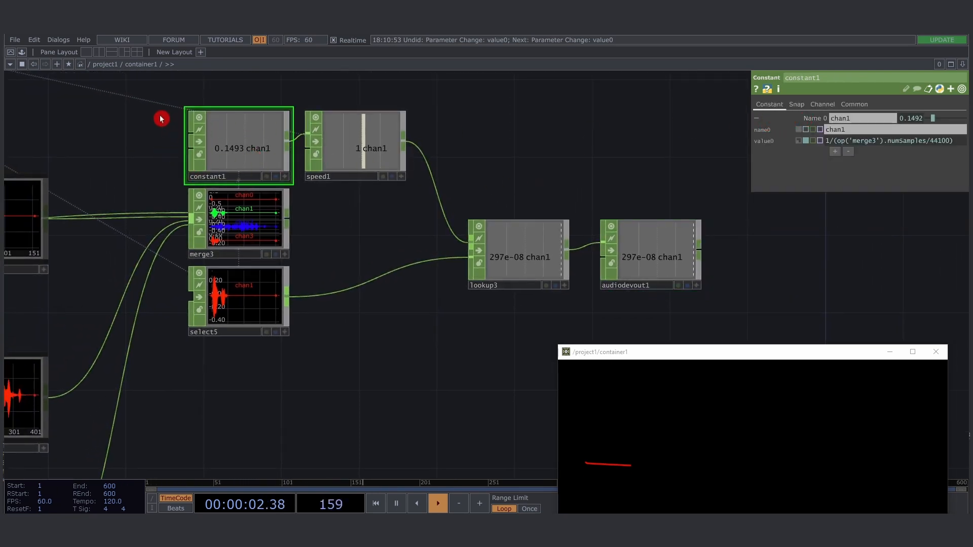
{"action": "left_click_drag", "start_coordinate": [249, 377], "coordinate": [254, 253]}
{"action": "left_click", "coordinate": [245, 165]}
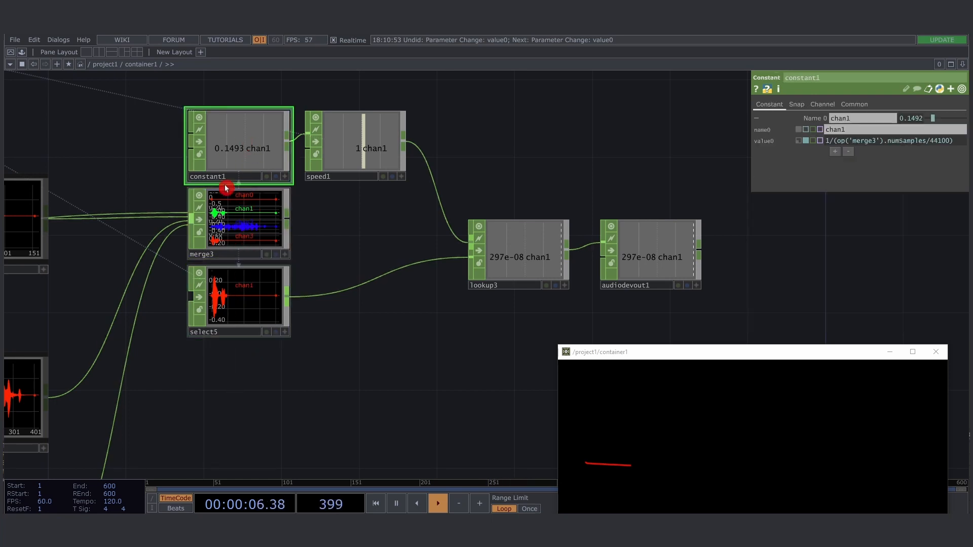
{"action": "left_click", "coordinate": [821, 104]}
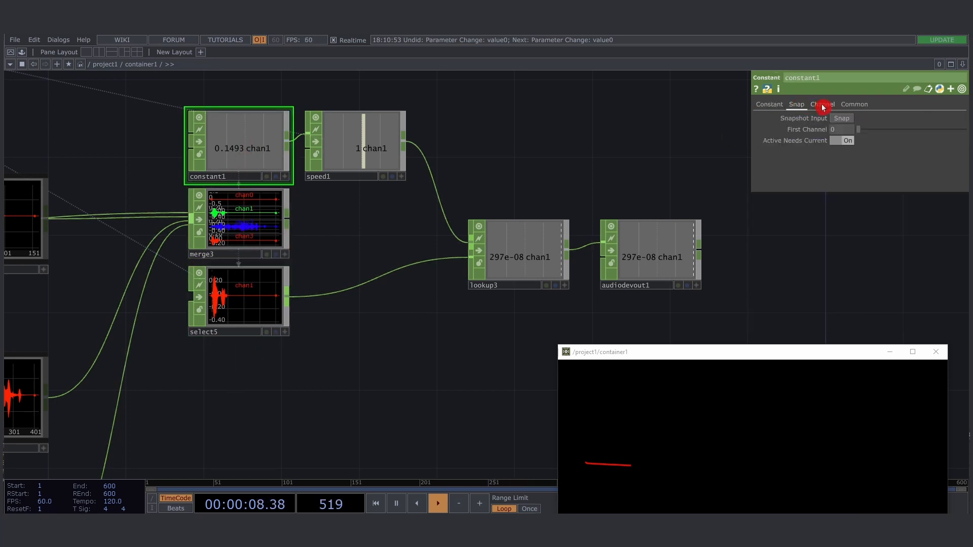
{"action": "left_click", "coordinate": [808, 152]}
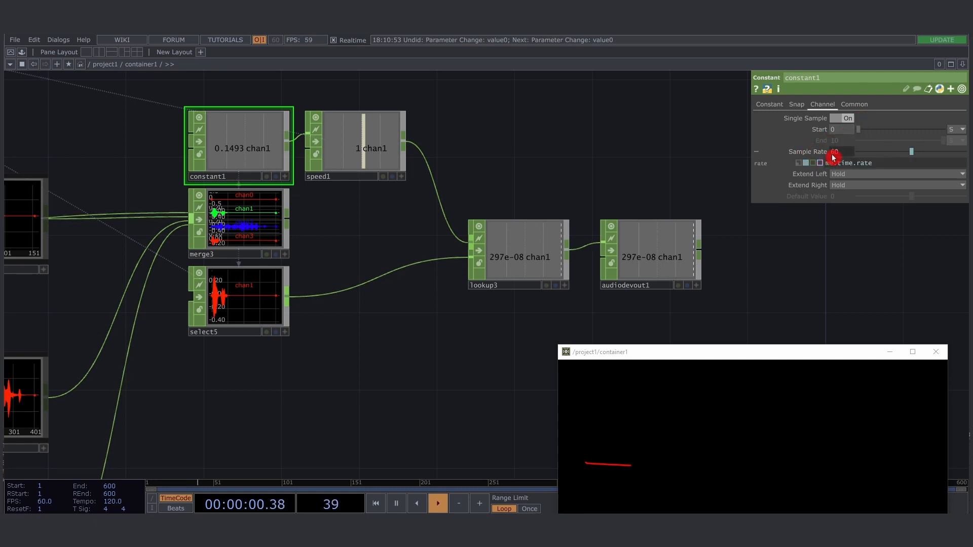
{"action": "left_click", "coordinate": [889, 167]}
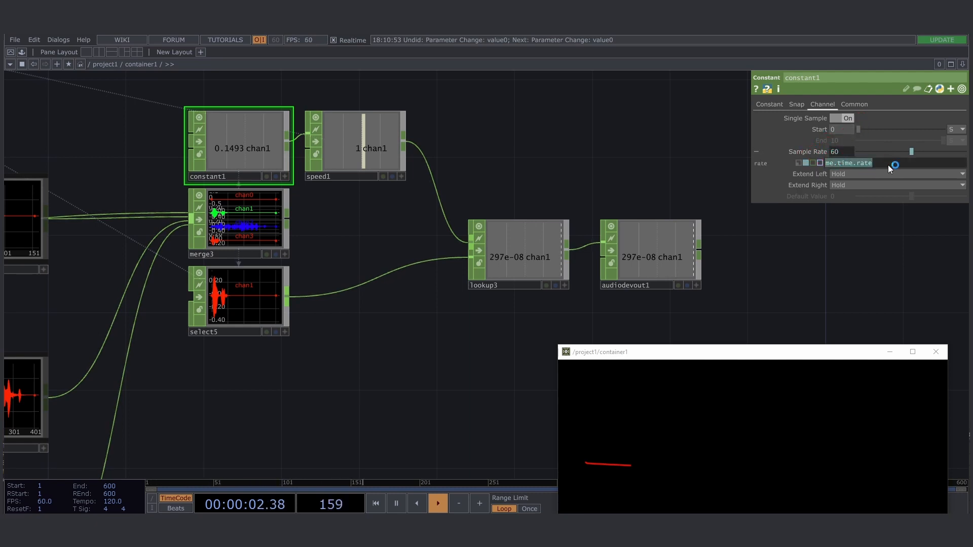
{"action": "type", "text": "44"}
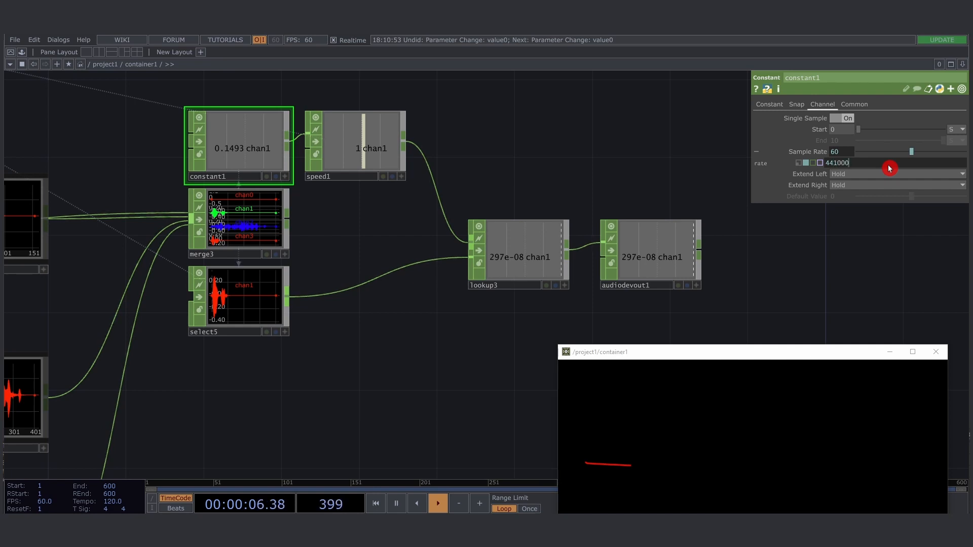
{"action": "type", "text": "1000"}
{"action": "key", "text": "BackSpace"}
{"action": "key", "text": "Return"}
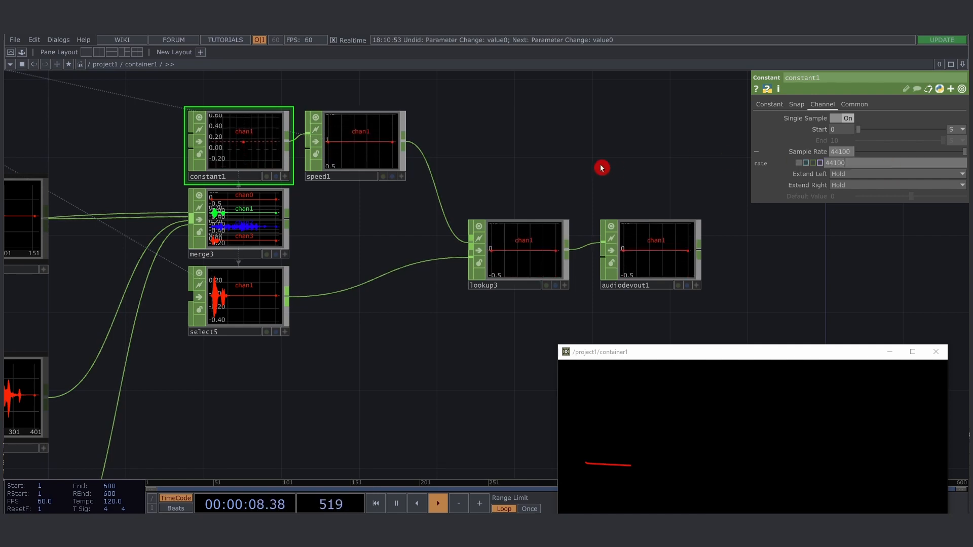
Step: Set the Device of audiodevout1 to CABLE Input (VB-Audio Virtual Cable)
{"action": "right_click_drag", "start_coordinate": [150, 104], "coordinate": [750, 309]}
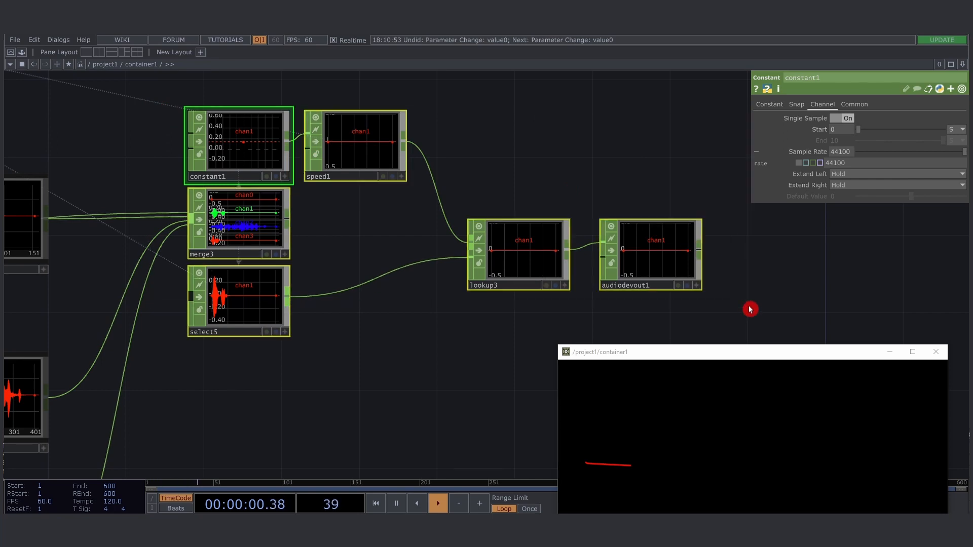
{"action": "left_click_drag", "start_coordinate": [571, 186], "coordinate": [567, 179]}
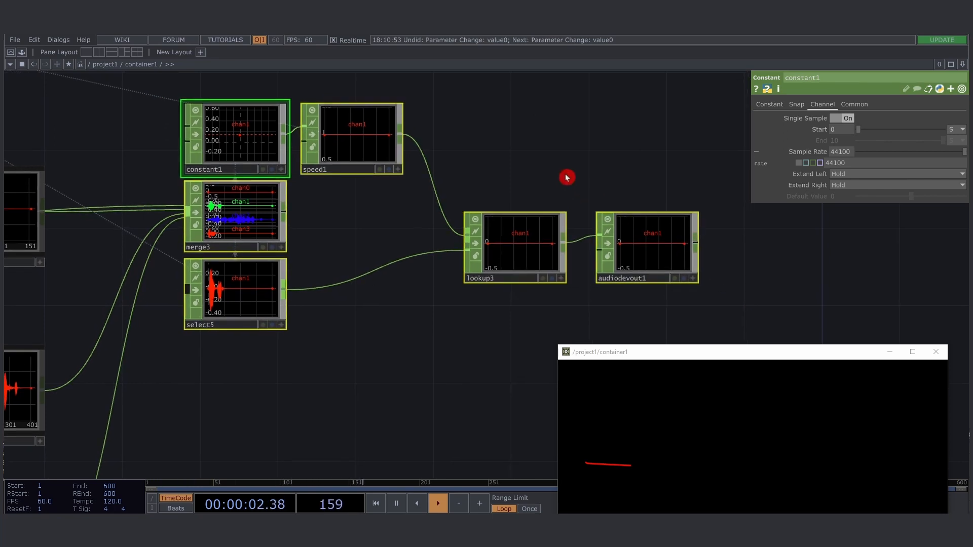
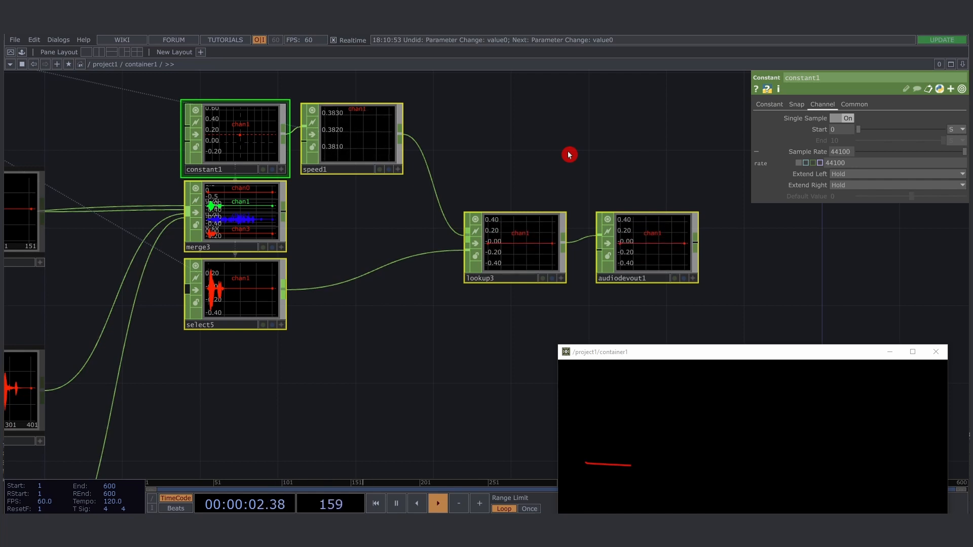
{"action": "left_click", "coordinate": [629, 278]}
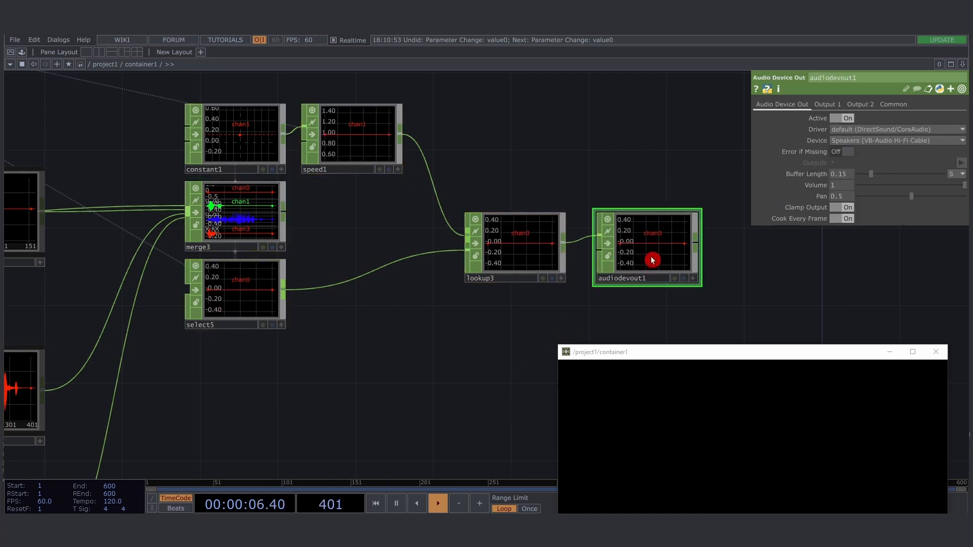
{"action": "right_click_drag", "start_coordinate": [600, 160], "coordinate": [643, 213]}
{"action": "left_click_drag", "start_coordinate": [877, 141], "coordinate": [871, 223]}
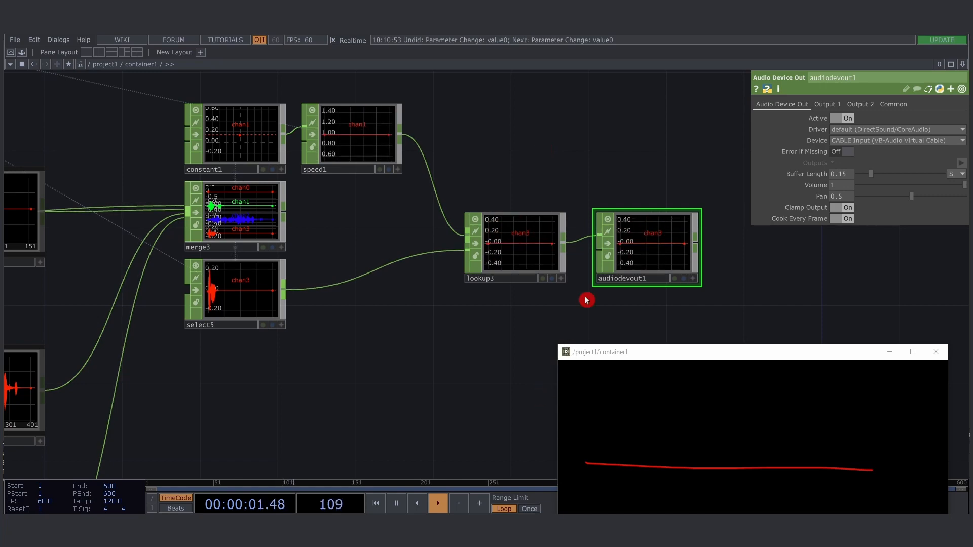
Step: Trigger the k4 channel of keyboardin4 to test the audio playback across stages, and inspect the recording in vo1
{"action": "scroll", "coordinate": [659, 299], "scroll_direction": "down", "scroll_amount": 3}
{"action": "scroll", "coordinate": [663, 295], "scroll_direction": "down", "scroll_amount": 1}
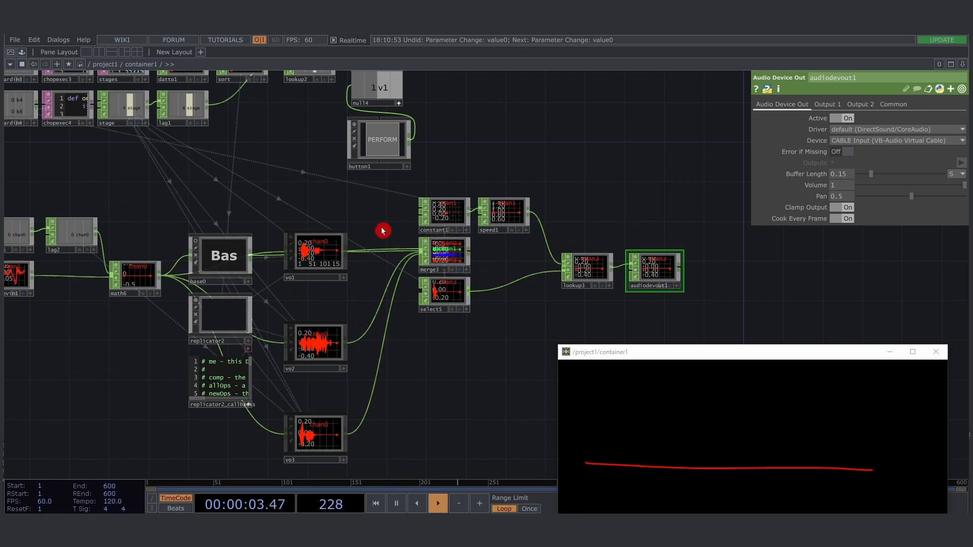
{"action": "left_click_drag", "start_coordinate": [414, 206], "coordinate": [619, 200]}
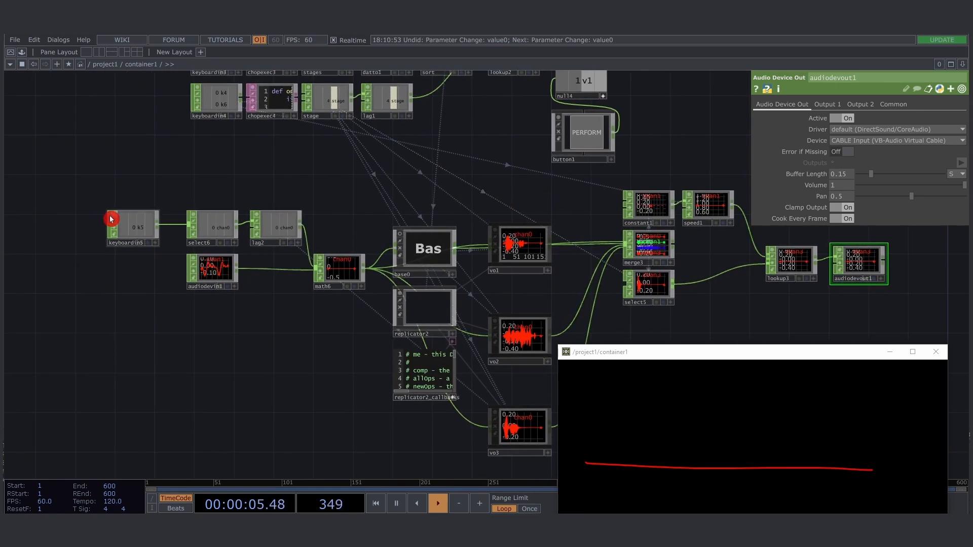
{"action": "scroll", "coordinate": [114, 217], "scroll_direction": "up", "scroll_amount": 2}
{"action": "scroll", "coordinate": [192, 195], "scroll_direction": "down", "scroll_amount": 2}
{"action": "left_click_drag", "start_coordinate": [500, 217], "coordinate": [381, 202]}
{"action": "key", "text": "4"}
{"action": "key", "text": "4"}
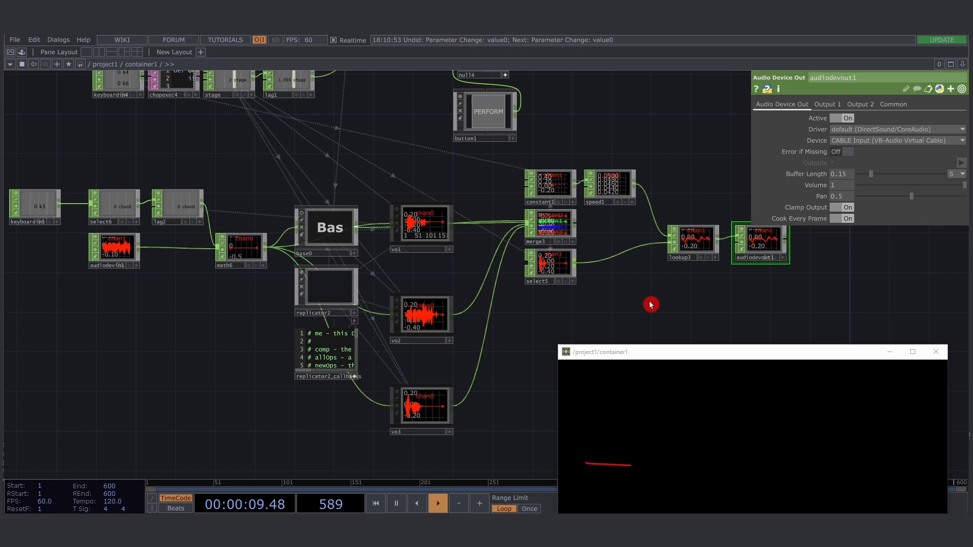
{"action": "left_click_drag", "start_coordinate": [792, 287], "coordinate": [746, 273]}
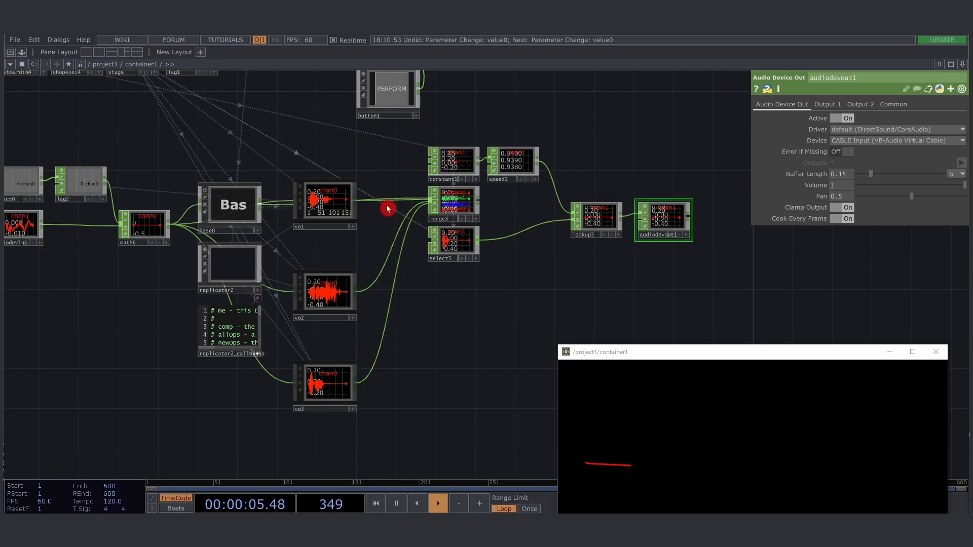
{"action": "scroll", "coordinate": [342, 208], "scroll_direction": "up", "scroll_amount": 3}
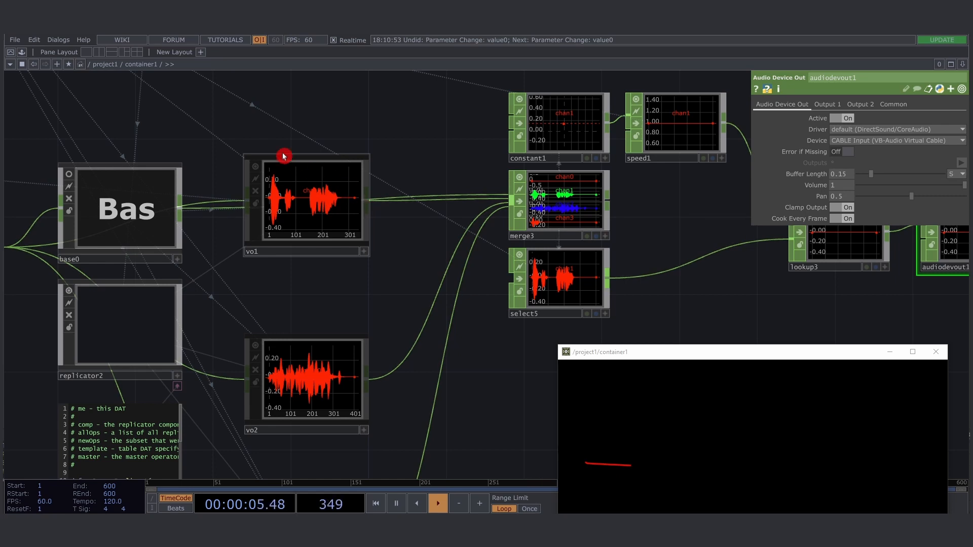
{"action": "left_click_drag", "start_coordinate": [283, 156], "coordinate": [369, 267]}
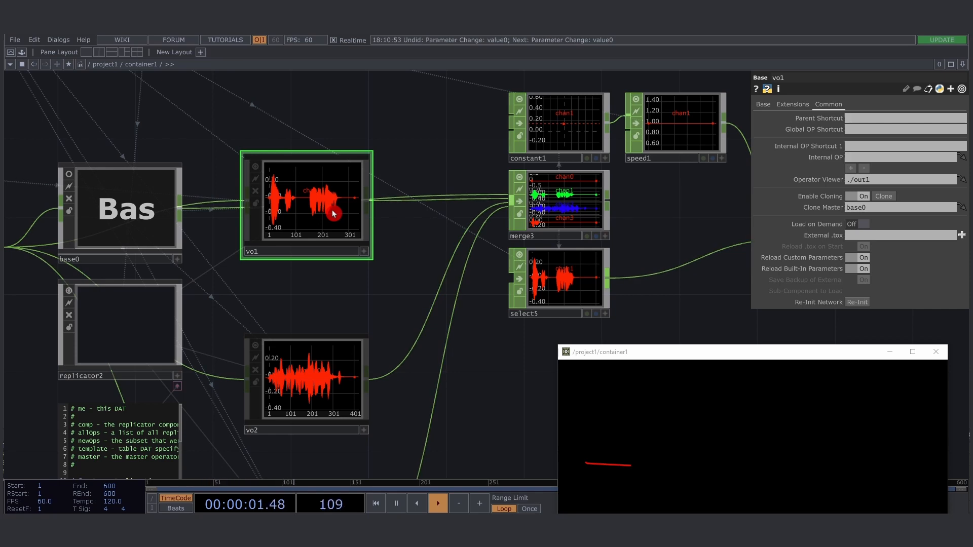
Step: Add the 0 key to the Keys of keyboardin5, alongside the 5 key
{"action": "scroll", "coordinate": [684, 206], "scroll_direction": "down", "scroll_amount": 5}
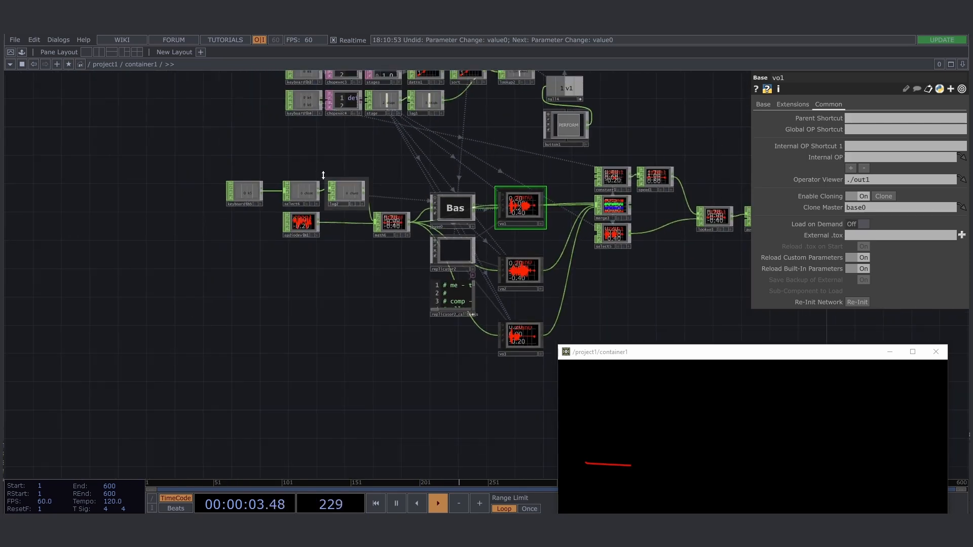
{"action": "scroll", "coordinate": [237, 180], "scroll_direction": "up", "scroll_amount": 4}
{"action": "scroll", "coordinate": [237, 180], "scroll_direction": "up", "scroll_amount": 2}
{"action": "left_click", "coordinate": [258, 190]}
{"action": "left_click", "coordinate": [883, 130]}
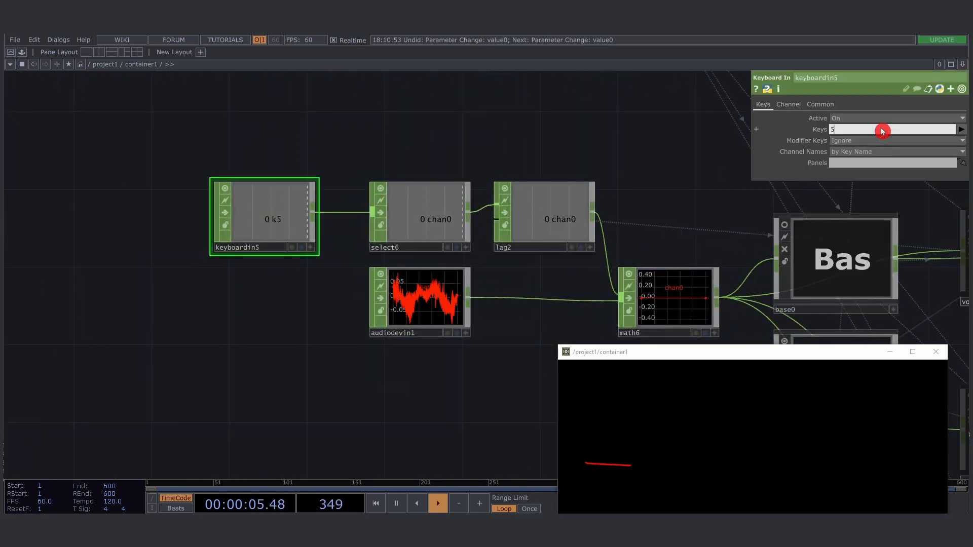
{"action": "type", "text": "0"}
{"action": "key", "text": "Return"}
Step: Inside base0, drive trail1's Reset Pulse with me.par.resetpulse.pulse() if me.parent().digits==op('../stage')[0]-1 and (op('../audRec')['k5']==1 or op('../audRec')['k0']==1) else 0
{"action": "left_click_drag", "start_coordinate": [283, 142], "coordinate": [148, 135]}
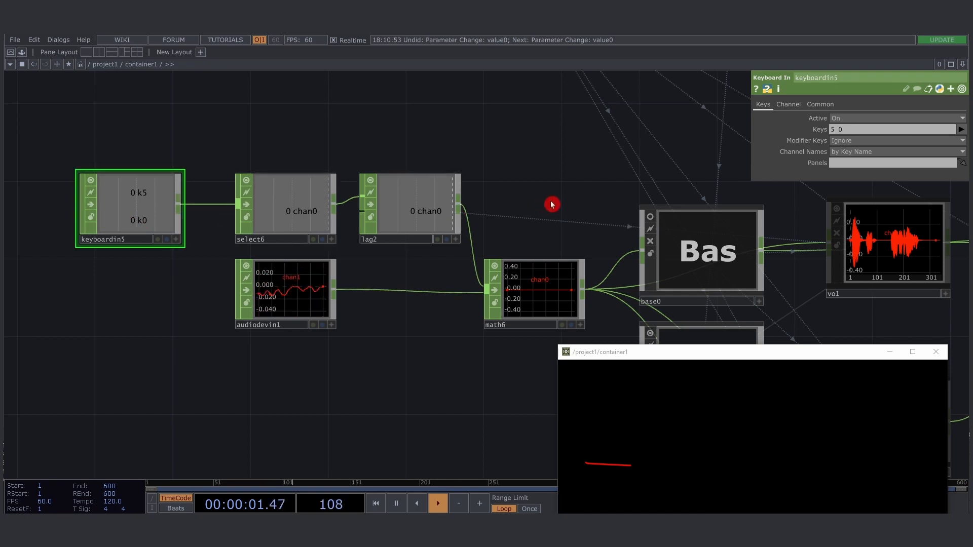
{"action": "left_click_drag", "start_coordinate": [551, 204], "coordinate": [267, 124]}
{"action": "scroll", "coordinate": [470, 188], "scroll_direction": "up", "scroll_amount": 5}
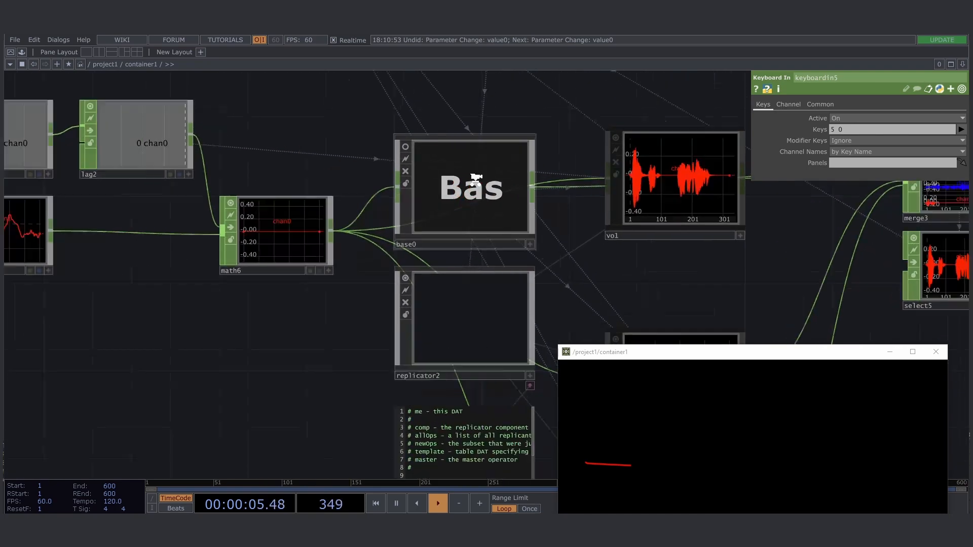
{"action": "left_click_drag", "start_coordinate": [401, 153], "coordinate": [260, 99]}
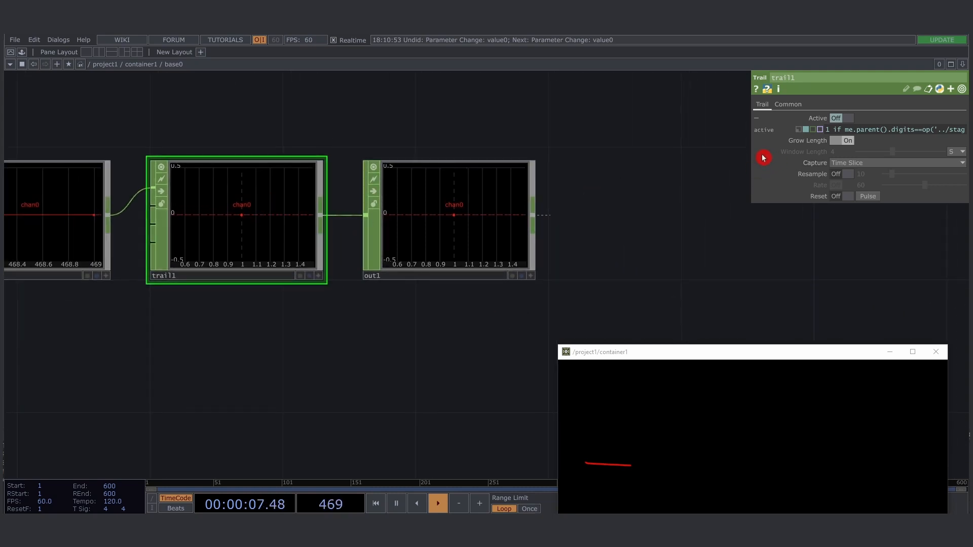
{"action": "left_click_drag", "start_coordinate": [750, 145], "coordinate": [617, 151]}
{"action": "left_click", "coordinate": [676, 198]}
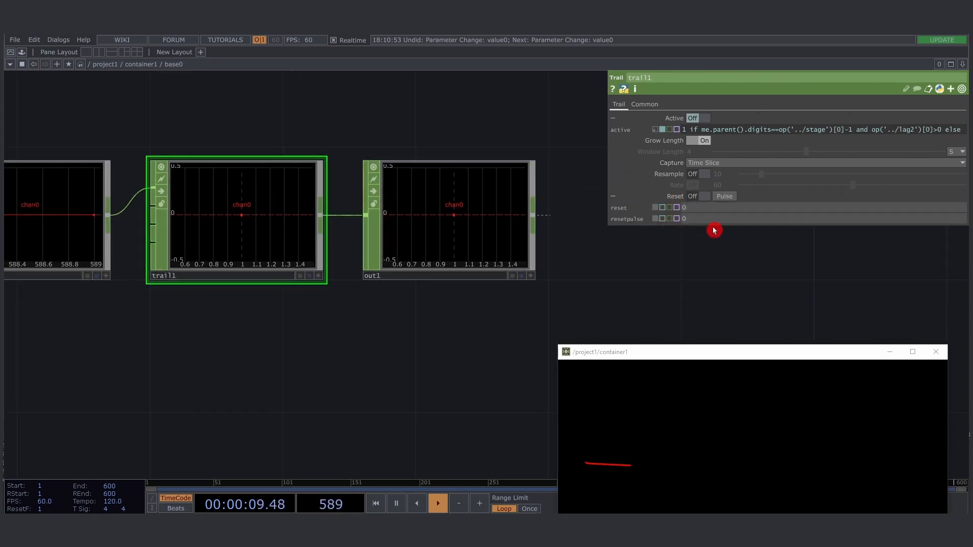
{"action": "left_click_drag", "start_coordinate": [606, 207], "coordinate": [362, 225]}
{"action": "left_click", "coordinate": [382, 218]}
{"action": "type", "text": "me.par.resetpulse.pulse() if me.parent().digits==op('../stage')[0]-1 and (op('../audRec')['k5']==1 or op('../audRec')['k0']==1) else 0"}
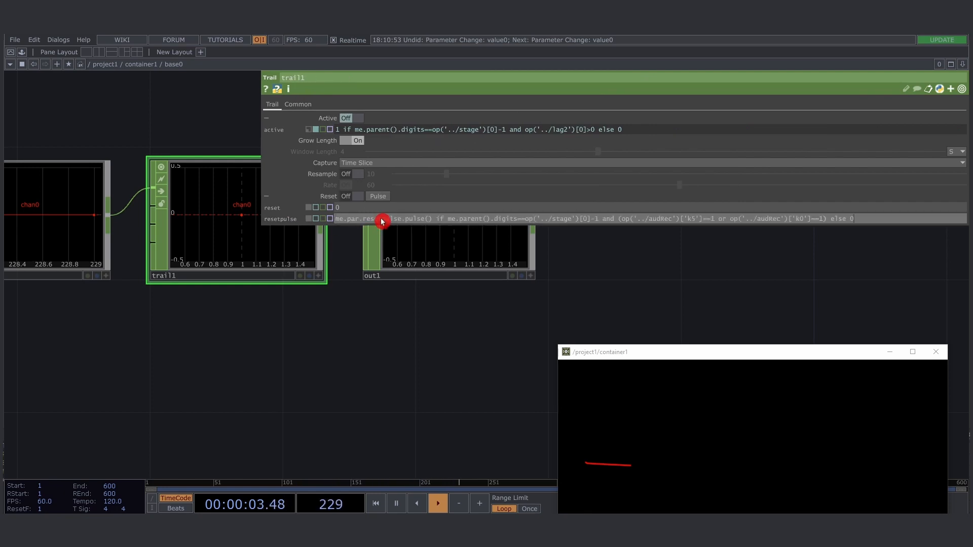
{"action": "key", "text": "Return"}
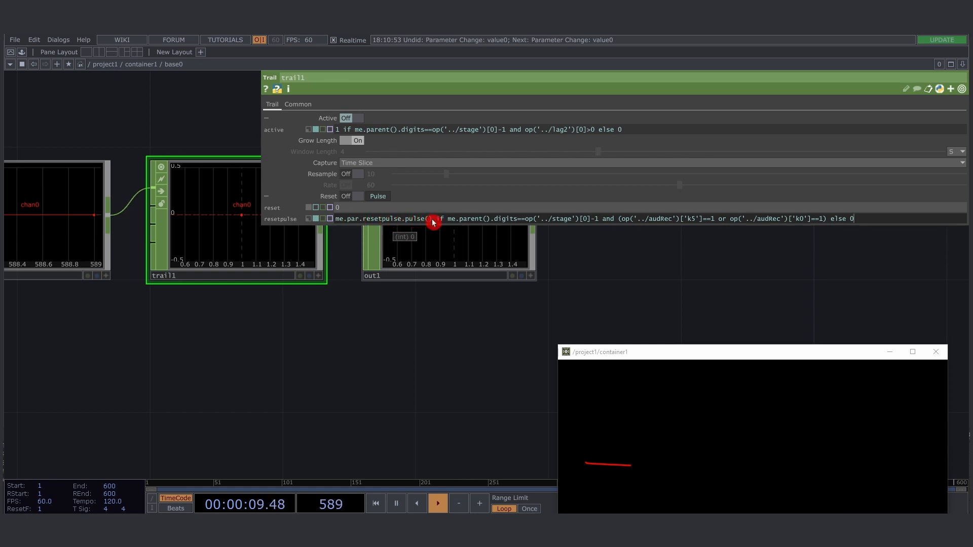
{"action": "left_click_drag", "start_coordinate": [433, 220], "coordinate": [333, 220]}
{"action": "left_click", "coordinate": [379, 219]}
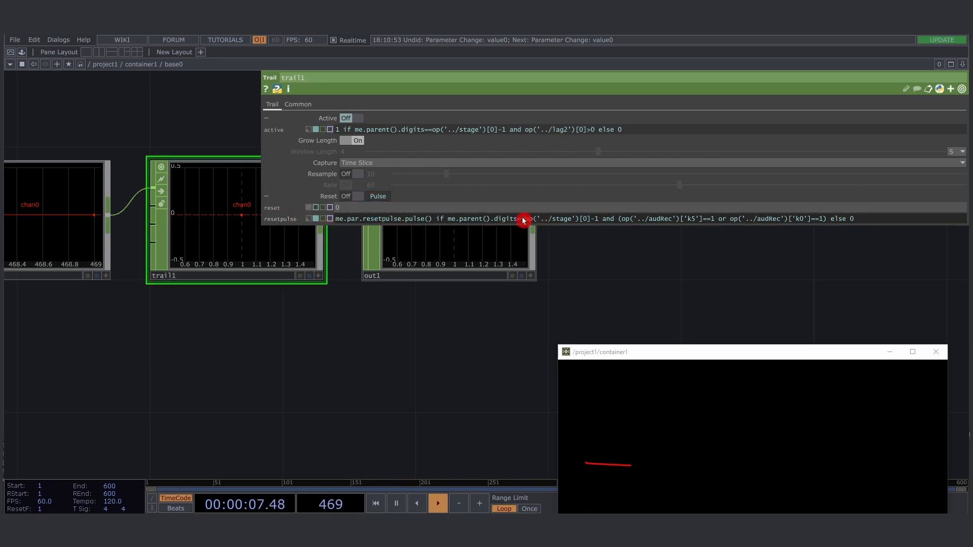
Step: Review the stage condition and the k5 and k0 key conditions in trail1's Reset Pulse expression
{"action": "left_click_drag", "start_coordinate": [448, 222], "coordinate": [600, 220]}
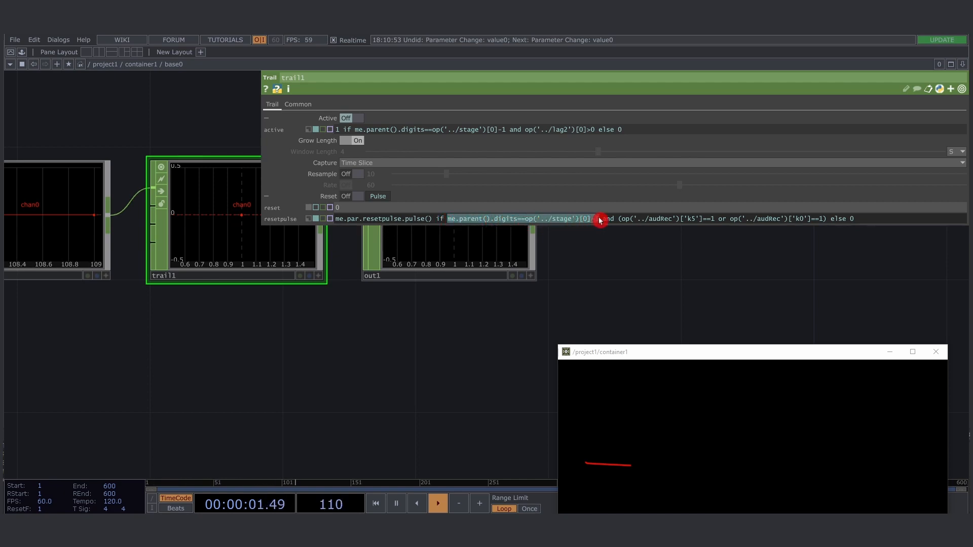
{"action": "left_click", "coordinate": [607, 221]}
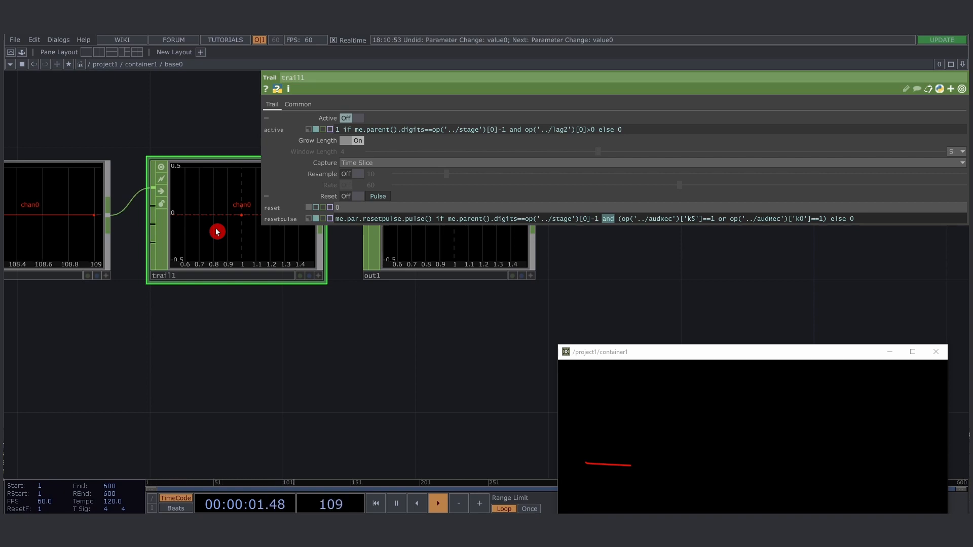
{"action": "left_click", "coordinate": [716, 219]}
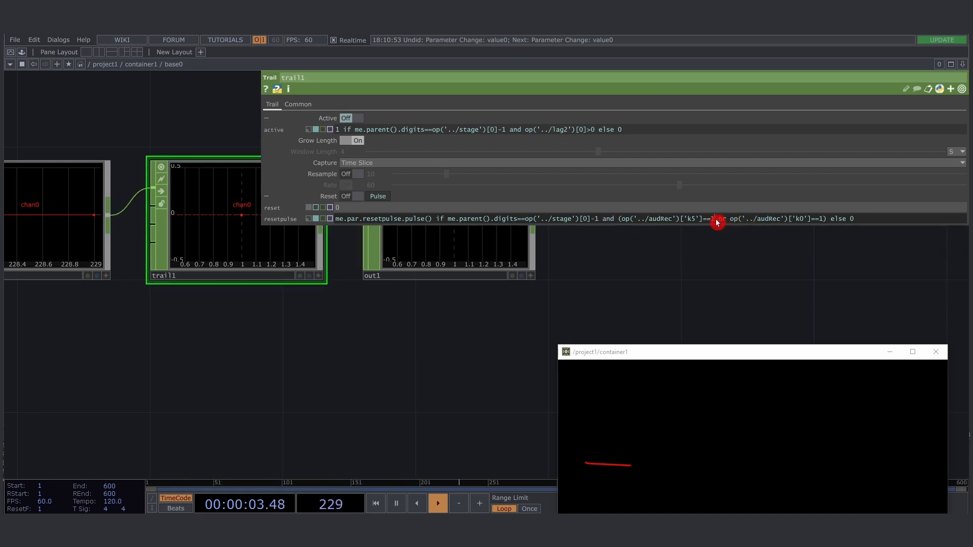
{"action": "left_click_drag", "start_coordinate": [715, 219], "coordinate": [448, 219]}
{"action": "left_click", "coordinate": [720, 219]}
{"action": "left_click_drag", "start_coordinate": [825, 220], "coordinate": [740, 220]}
{"action": "left_click", "coordinate": [775, 220]}
{"action": "left_click_drag", "start_coordinate": [649, 220], "coordinate": [673, 223]}
{"action": "left_click", "coordinate": [652, 264]}
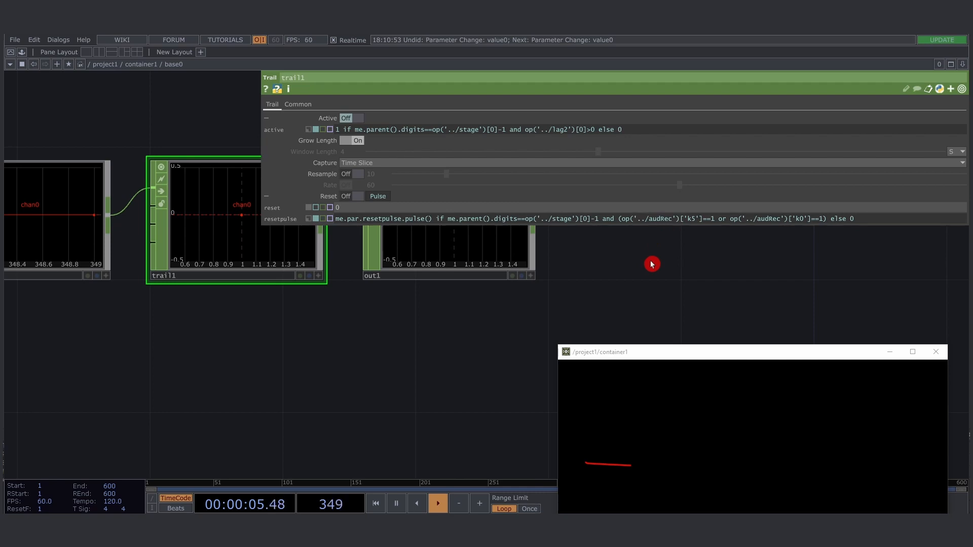
Step: Check the name of the Keyboard In CHOP outside base0, and replace both audRec references in trail1's Reset Pulse expression with keyboardin5
{"action": "key", "text": "u"}
{"action": "scroll", "coordinate": [557, 219], "scroll_direction": "down", "scroll_amount": 5}
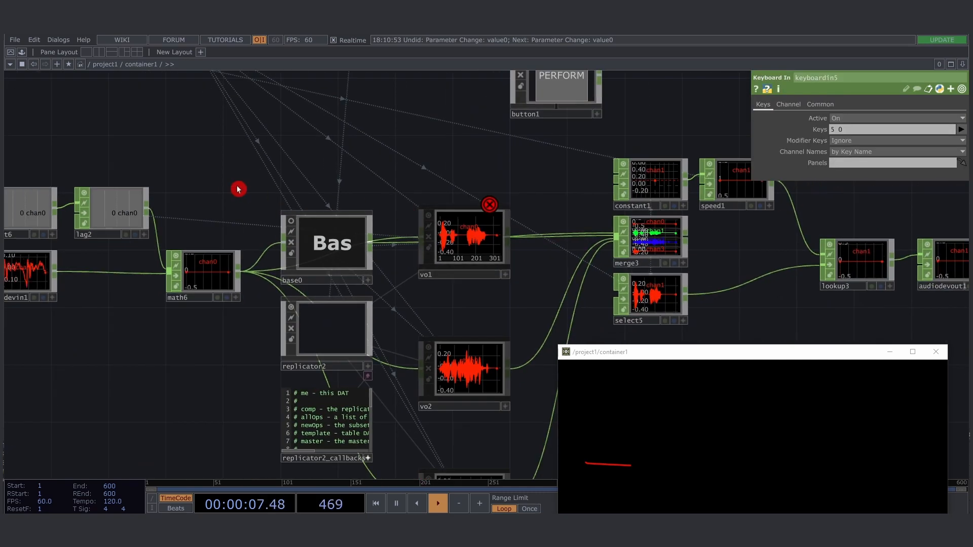
{"action": "left_click_drag", "start_coordinate": [66, 229], "coordinate": [293, 232]}
{"action": "scroll", "coordinate": [128, 225], "scroll_direction": "up", "scroll_amount": 3}
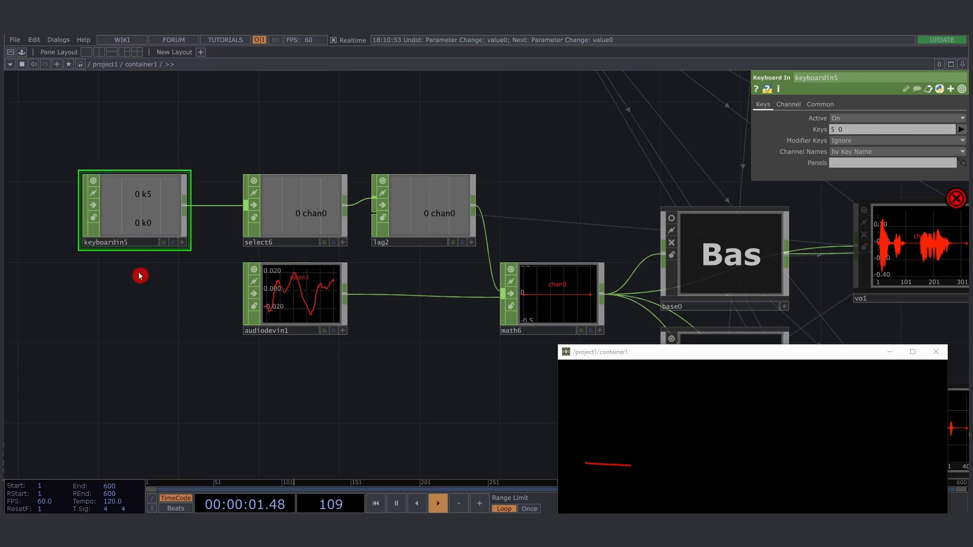
{"action": "scroll", "coordinate": [72, 268], "scroll_direction": "down", "scroll_amount": 2}
{"action": "scroll", "coordinate": [72, 269], "scroll_direction": "down", "scroll_amount": 4}
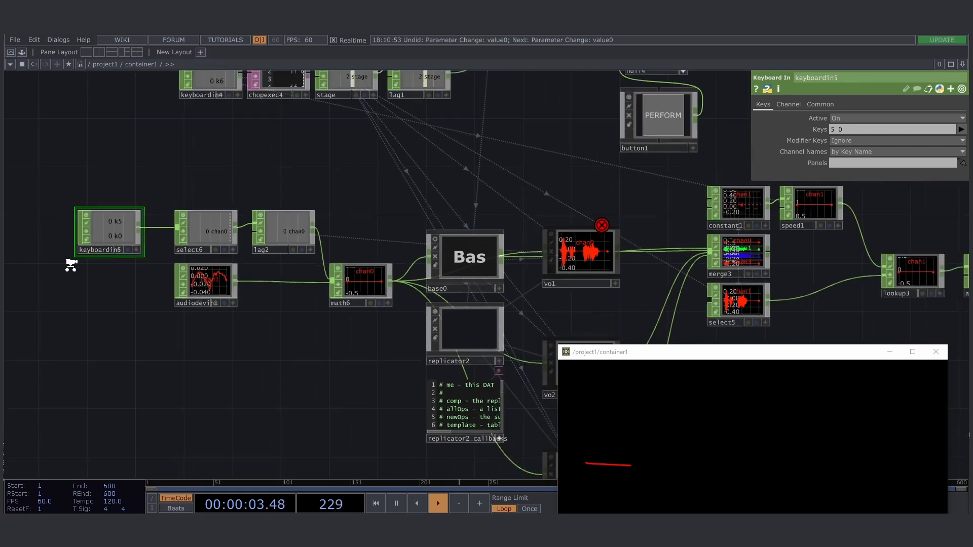
{"action": "scroll", "coordinate": [418, 258], "scroll_direction": "up", "scroll_amount": 5}
{"action": "key", "text": "p"}
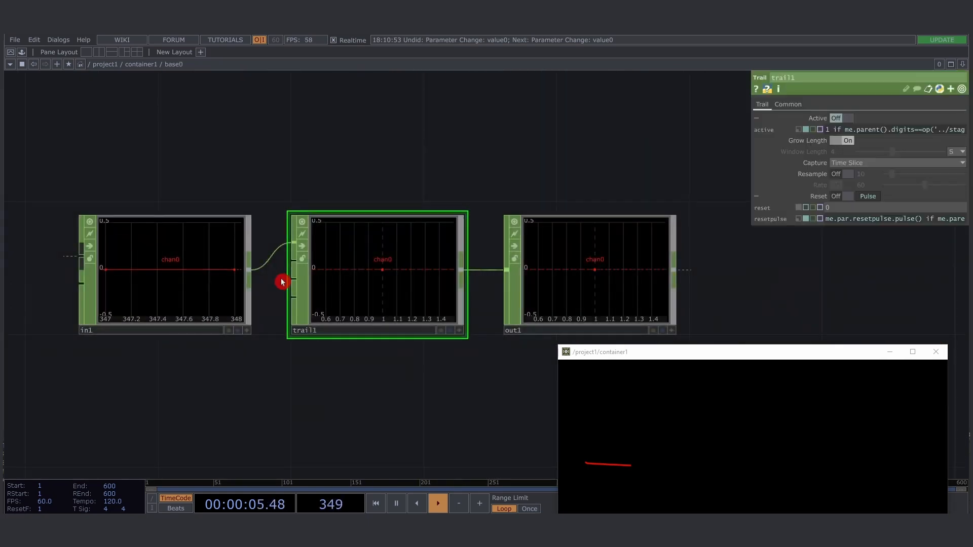
{"action": "left_click_drag", "start_coordinate": [745, 147], "coordinate": [244, 165]}
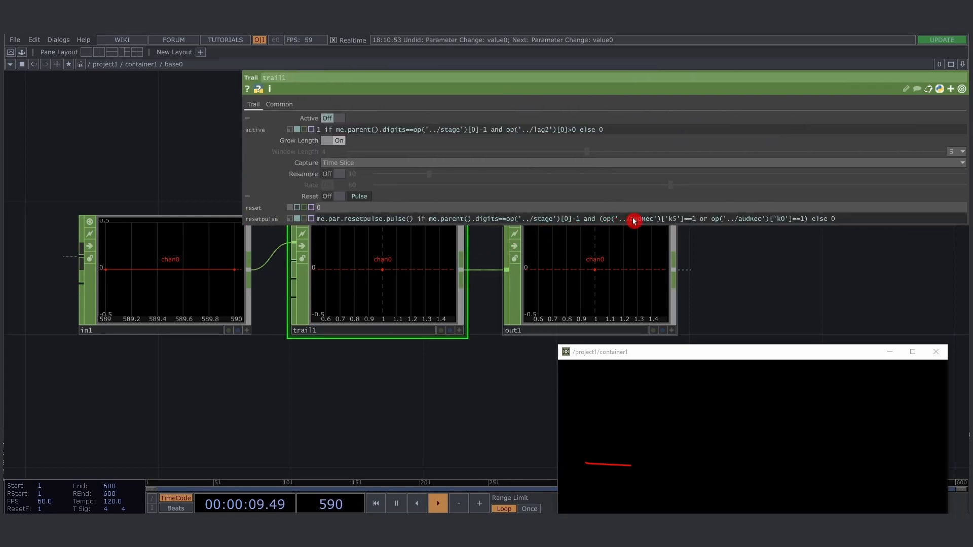
{"action": "left_click_drag", "start_coordinate": [654, 221], "coordinate": [632, 222]}
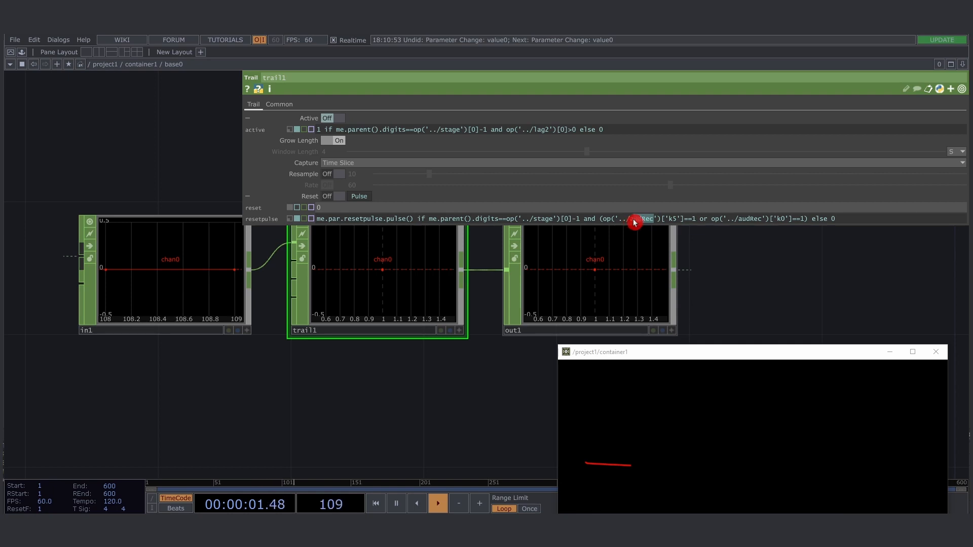
{"action": "type", "text": "keyboardin5"}
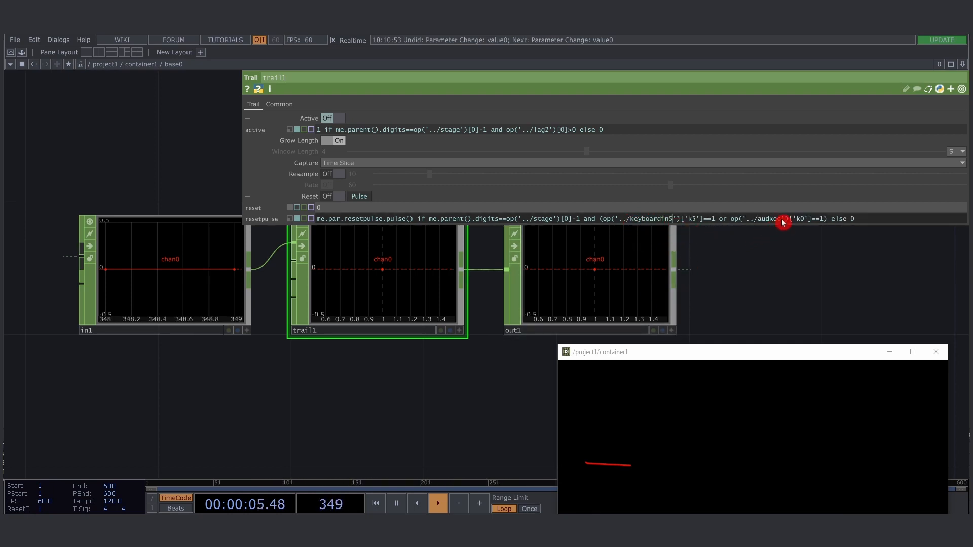
{"action": "type", "text": "keyboardin5"}
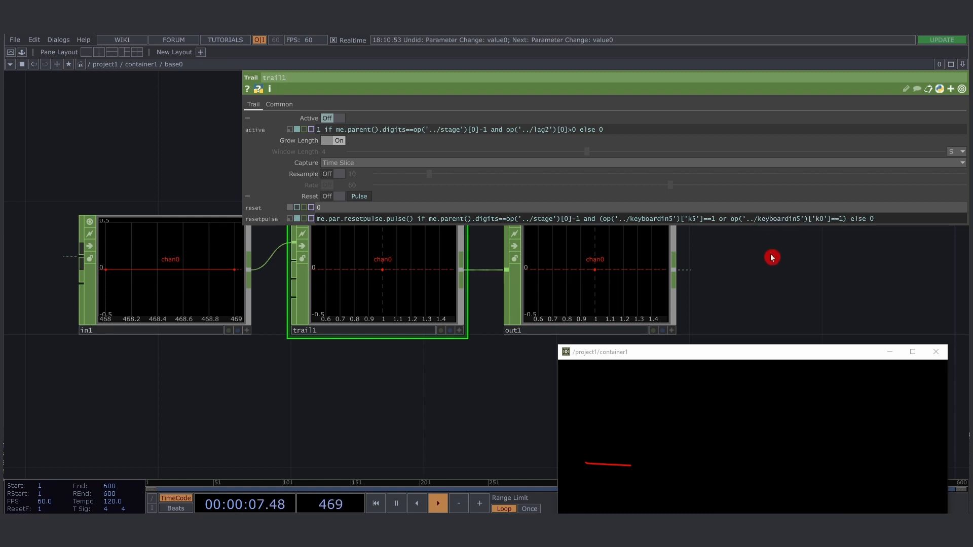
{"action": "key", "text": "Return"}
Step: Recreate all operators of replicator2 in container1 from the edited base0 master
{"action": "scroll", "coordinate": [522, 282], "scroll_direction": "down", "scroll_amount": 3}
{"action": "scroll", "coordinate": [602, 291], "scroll_direction": "down", "scroll_amount": 8}
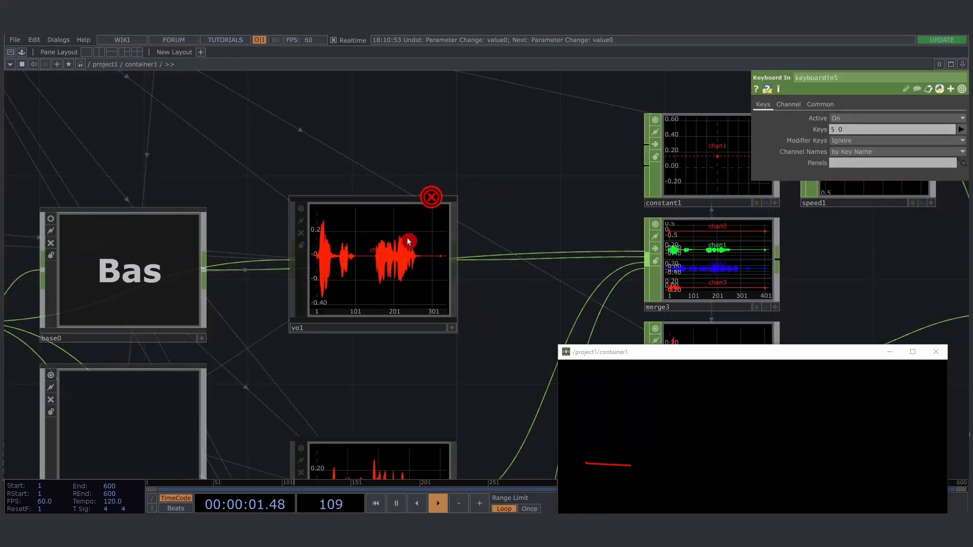
{"action": "left_click", "coordinate": [167, 406]}
{"action": "scroll", "coordinate": [381, 383], "scroll_direction": "down", "scroll_amount": 2}
{"action": "left_click_drag", "start_coordinate": [337, 395], "coordinate": [393, 194]}
{"action": "scroll", "coordinate": [393, 194], "scroll_direction": "down", "scroll_amount": 1}
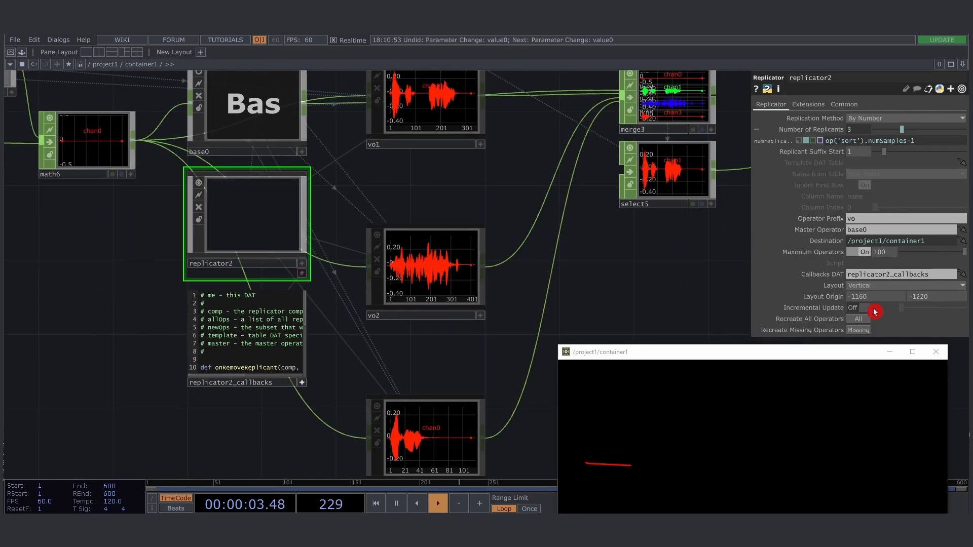
{"action": "left_click", "coordinate": [868, 322]}
{"action": "left_click_drag", "start_coordinate": [574, 277], "coordinate": [499, 308]}
{"action": "scroll", "coordinate": [420, 232], "scroll_direction": "down", "scroll_amount": 2}
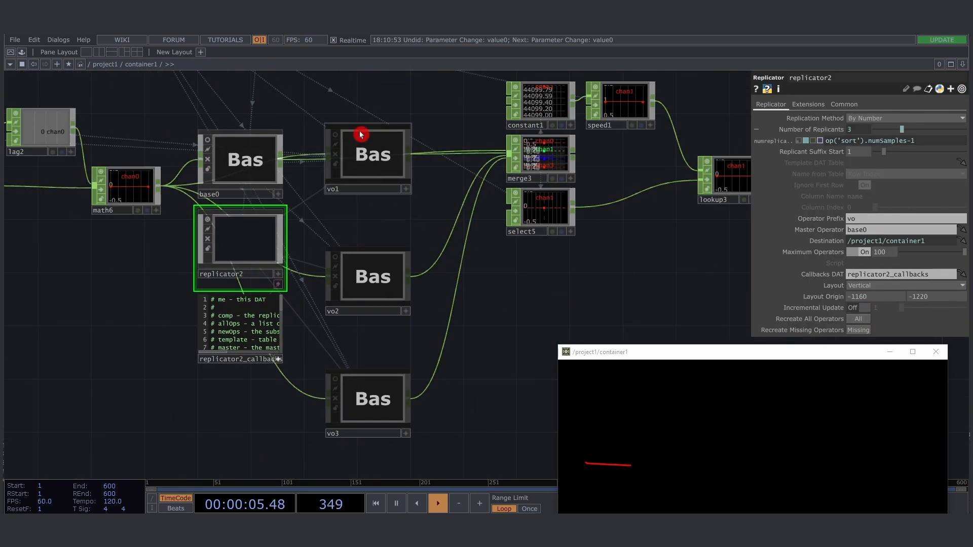
Step: Select the replicants vo1, vo2 and vo3, and test recording a voice clip into vo1
{"action": "right_click_drag", "start_coordinate": [353, 113], "coordinate": [379, 436]}
{"action": "left_click", "coordinate": [335, 379]}
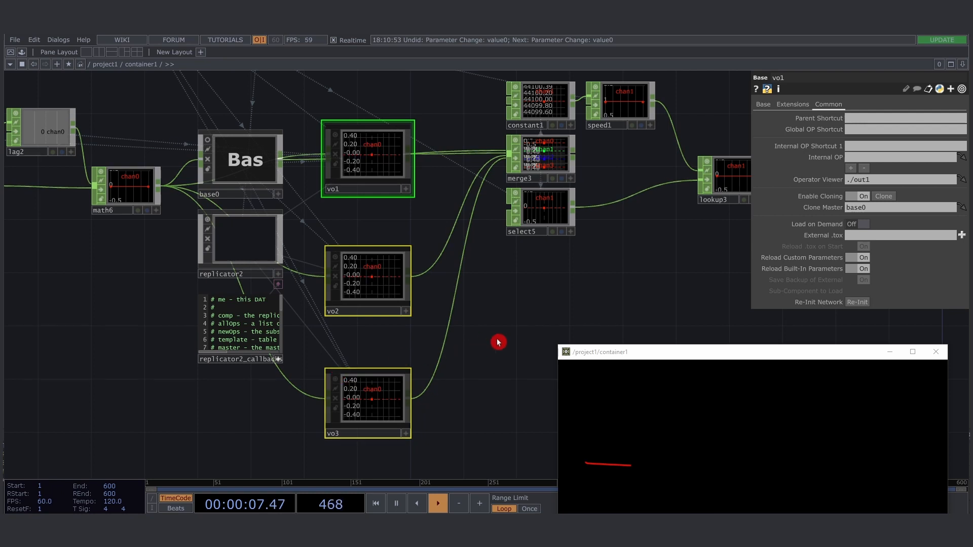
{"action": "left_click_drag", "start_coordinate": [497, 339], "coordinate": [469, 320]}
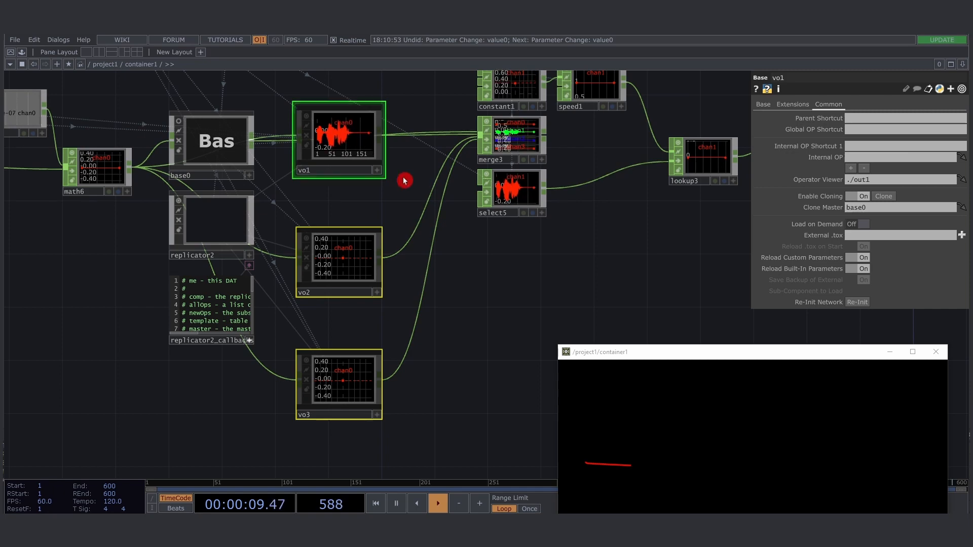
{"action": "scroll", "coordinate": [411, 215], "scroll_direction": "down", "scroll_amount": 3}
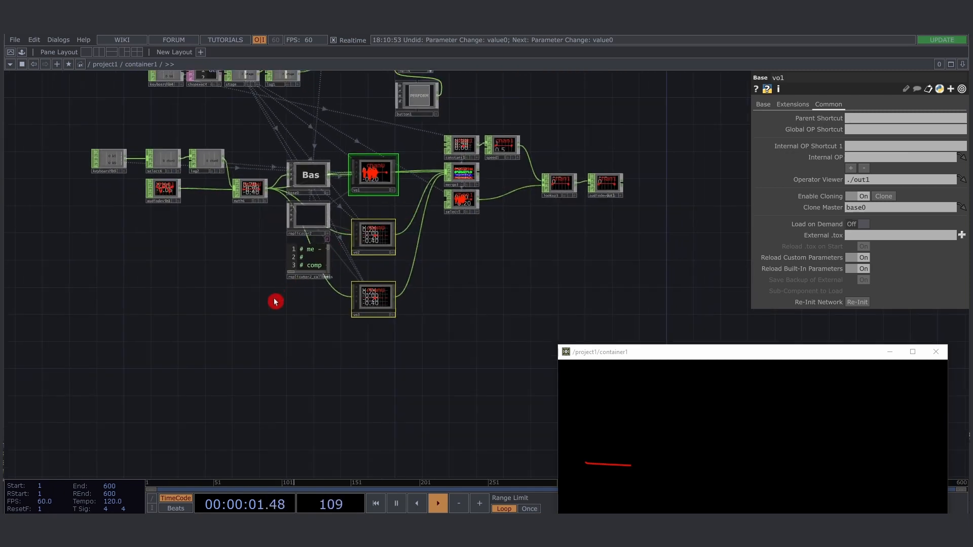
{"action": "scroll", "coordinate": [368, 275], "scroll_direction": "up", "scroll_amount": 3}
{"action": "scroll", "coordinate": [320, 298], "scroll_direction": "down", "scroll_amount": 4}
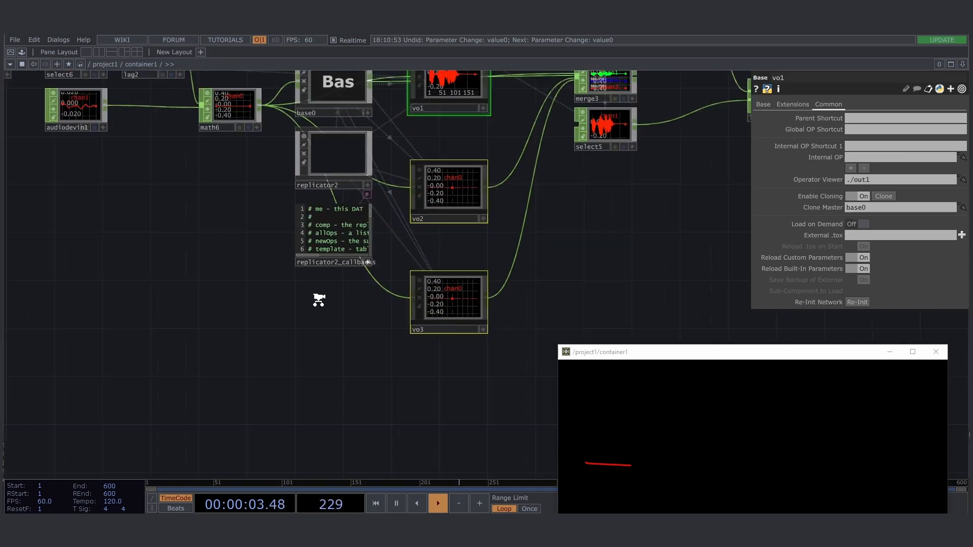
Step: Move the container1 window over the network, enlarge it and clear its existing red drawing
{"action": "left_click_drag", "start_coordinate": [650, 356], "coordinate": [609, 268]}
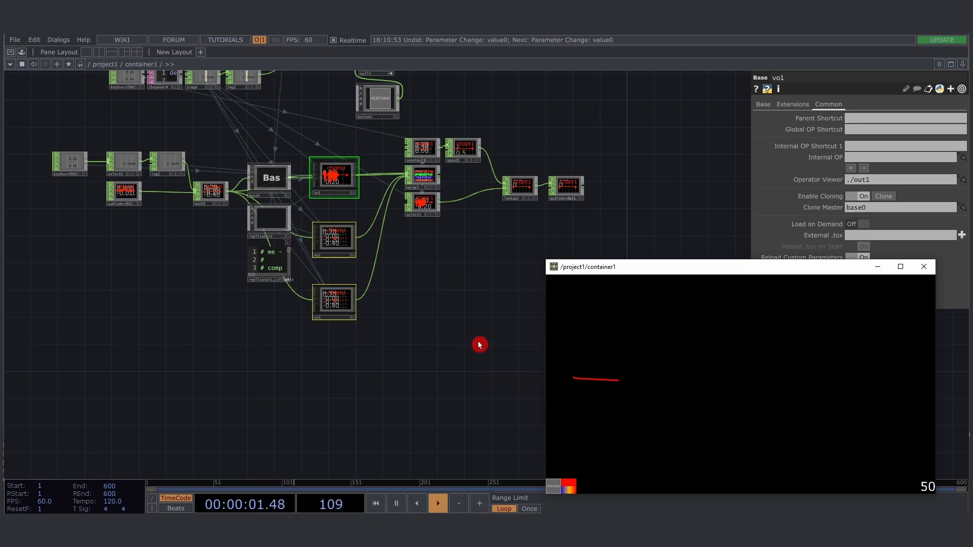
{"action": "left_click_drag", "start_coordinate": [683, 270], "coordinate": [474, 183]}
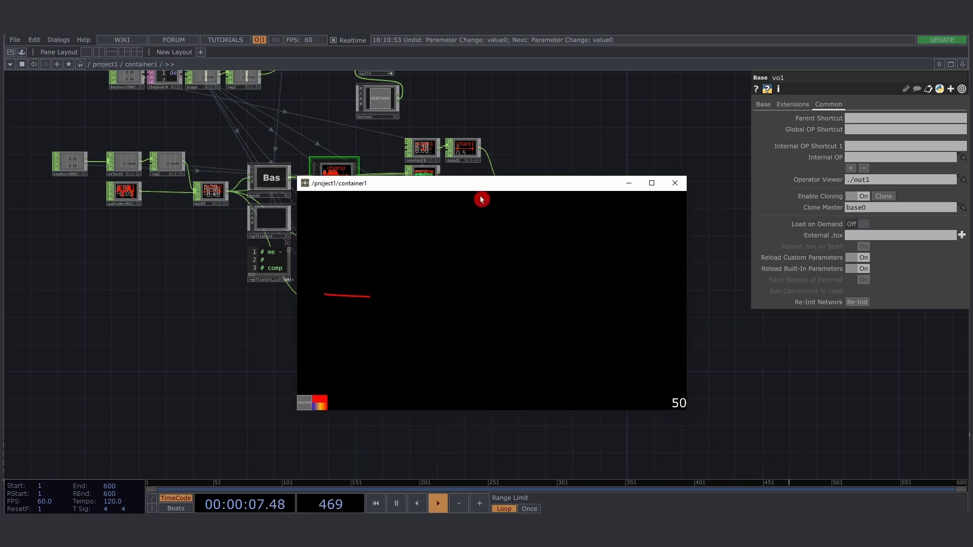
{"action": "left_click", "coordinate": [531, 158]}
{"action": "key", "text": "Delete"}
{"action": "left_click_drag", "start_coordinate": [481, 185], "coordinate": [452, 121]}
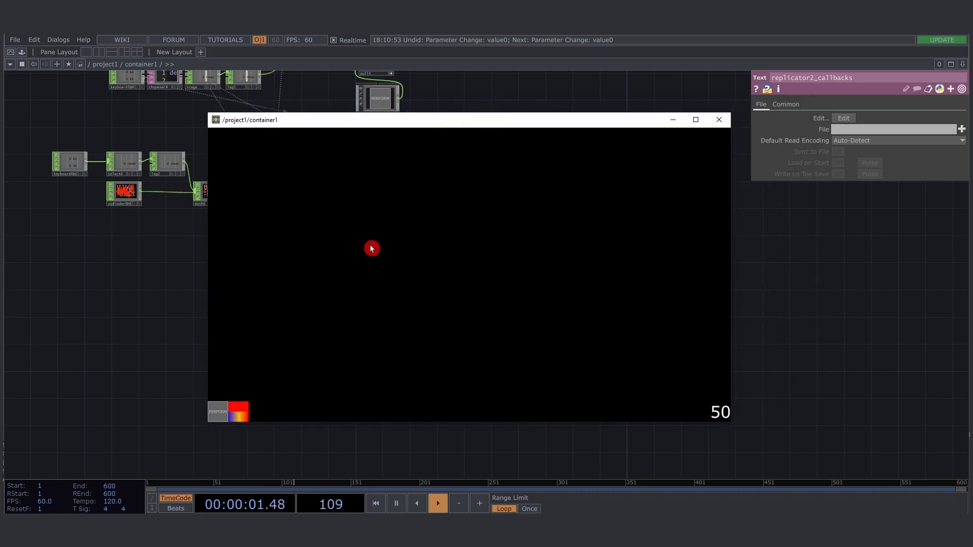
Step: Draw three axis lines in blue in the container1 window, and clear them in STAGING mode
{"action": "left_click", "coordinate": [237, 413]}
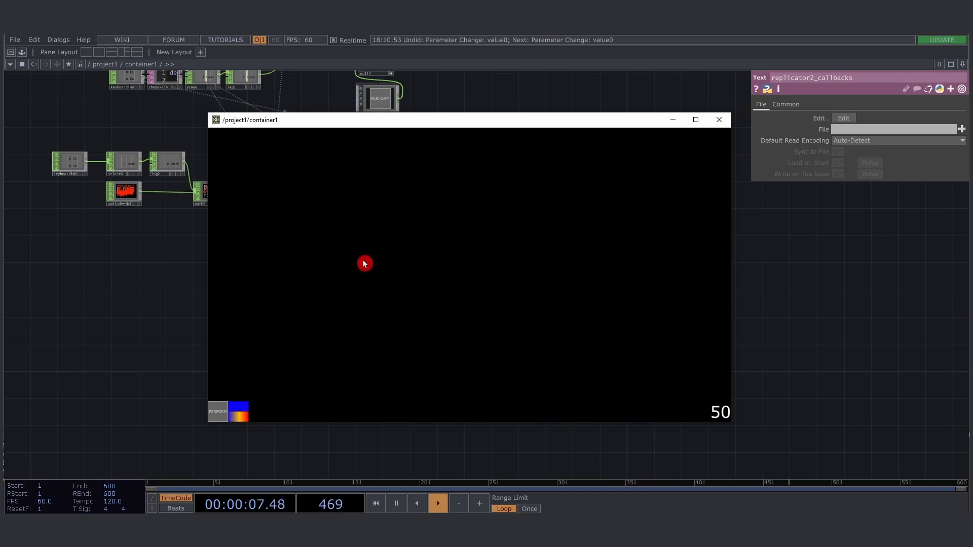
{"action": "mouse_move", "coordinate": [364, 263]}
{"action": "left_mouse_down"}
{"action": "mouse_move", "coordinate": [334, 272]}
{"action": "mouse_move", "coordinate": [302, 328]}
{"action": "mouse_move", "coordinate": [340, 331]}
{"action": "left_mouse_up"}
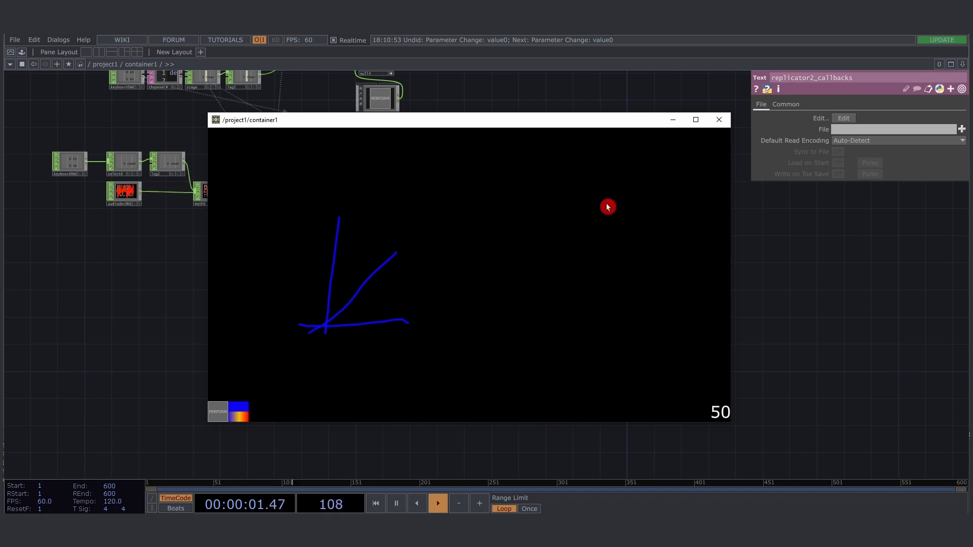
{"action": "left_click", "coordinate": [215, 413]}
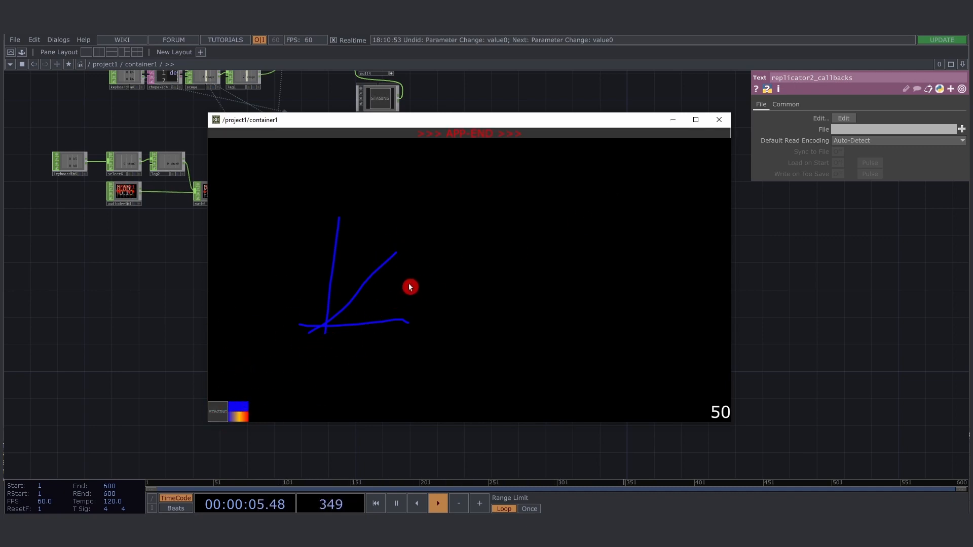
{"action": "key", "text": "c"}
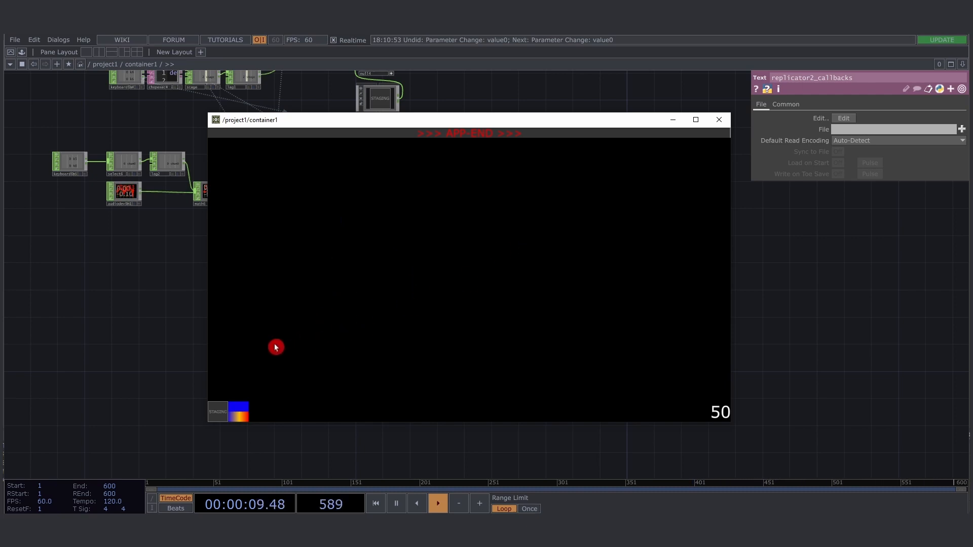
Step: Draw a horizontal, a vertical and a diagonal blue axis line meeting at one origin, scrubbing the timeline bar after the first line
{"action": "left_click_drag", "start_coordinate": [275, 347], "coordinate": [439, 353]}
{"action": "left_click_drag", "start_coordinate": [724, 136], "coordinate": [248, 145]}
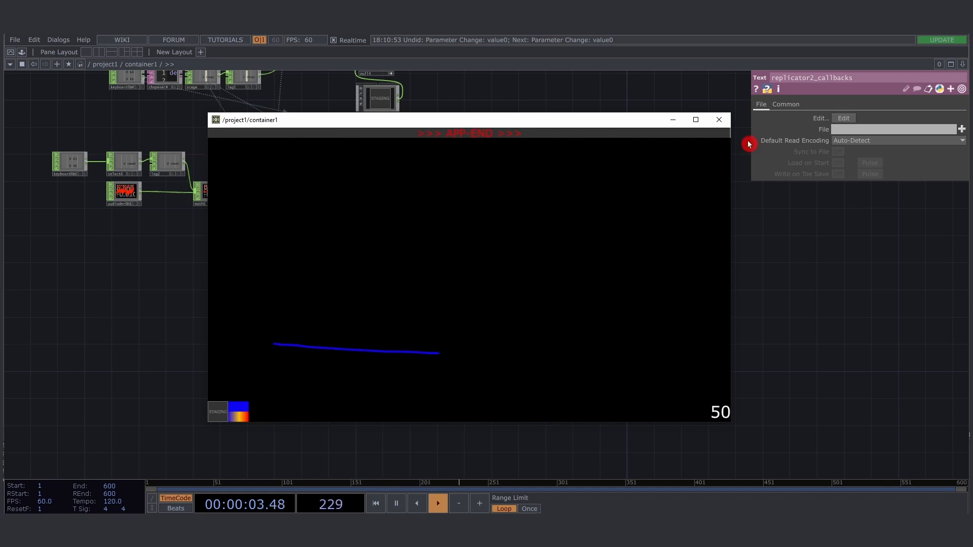
{"action": "left_click_drag", "start_coordinate": [753, 140], "coordinate": [726, 136]}
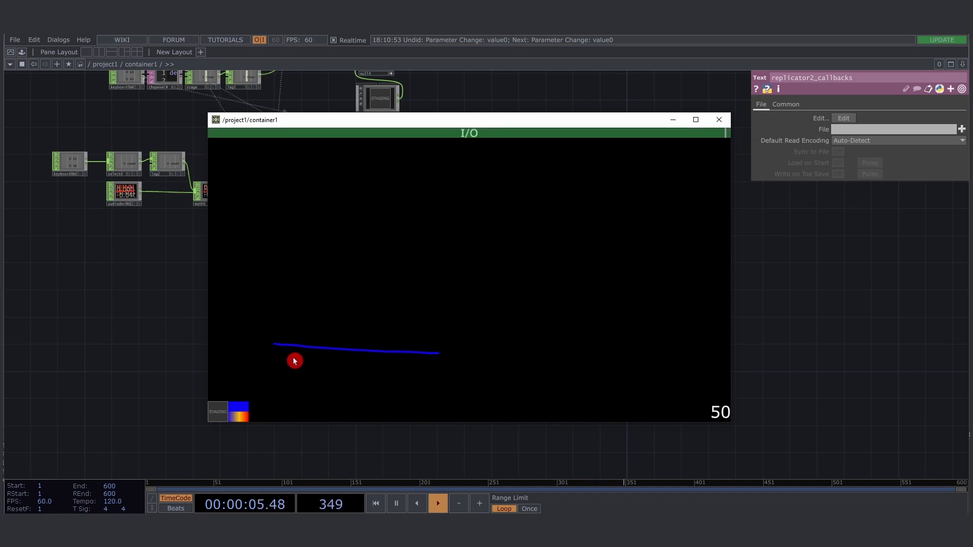
{"action": "left_click_drag", "start_coordinate": [292, 363], "coordinate": [297, 227]}
{"action": "left_click_drag", "start_coordinate": [279, 360], "coordinate": [438, 257]}
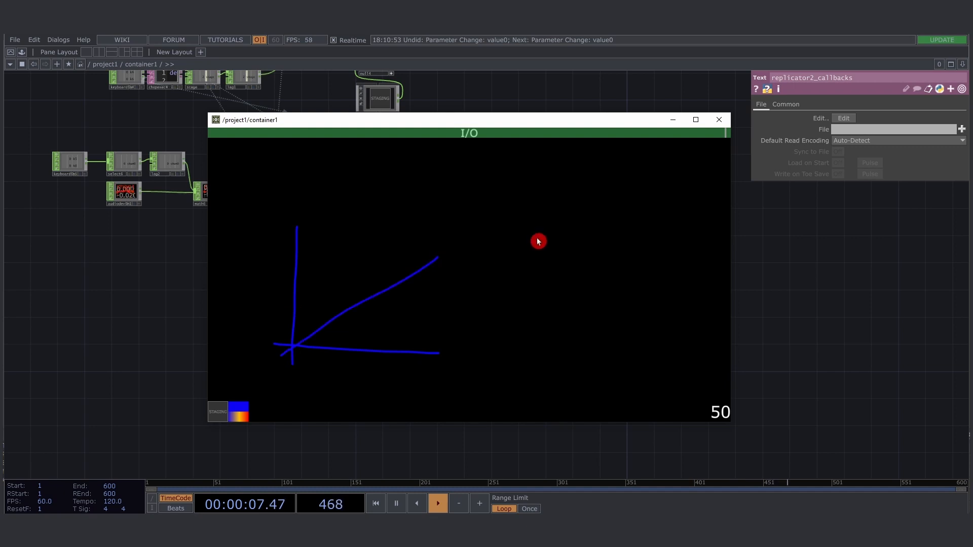
Step: Scrub the timeline bar to APP-END, and add blue circles and curves around the origin and along the axis lines
{"action": "mouse_move", "coordinate": [630, 139]}
{"action": "left_mouse_down"}
{"action": "mouse_move", "coordinate": [278, 148]}
{"action": "mouse_move", "coordinate": [752, 144]}
{"action": "left_mouse_up"}
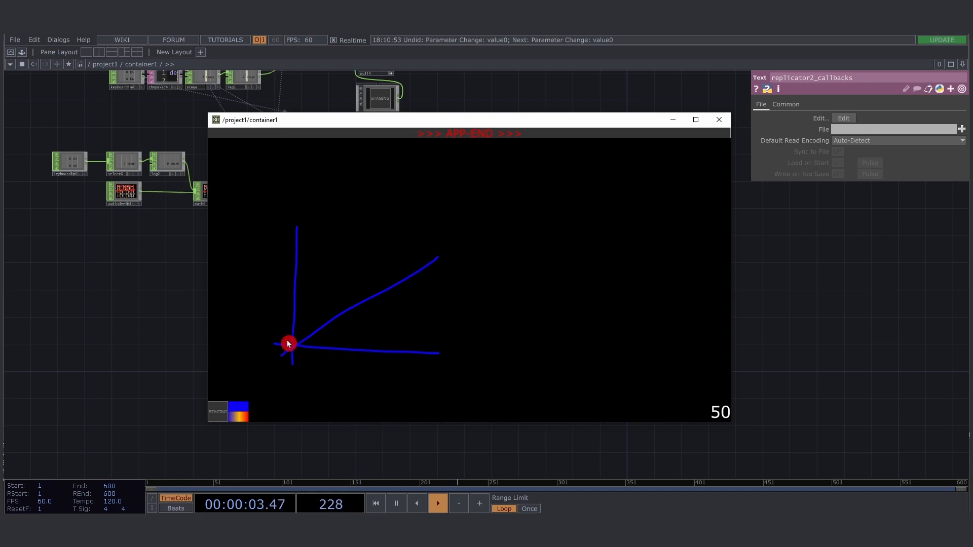
{"action": "mouse_move", "coordinate": [288, 344]}
{"action": "left_mouse_down"}
{"action": "mouse_move", "coordinate": [404, 362]}
{"action": "mouse_move", "coordinate": [405, 351]}
{"action": "mouse_move", "coordinate": [357, 377]}
{"action": "left_mouse_up"}
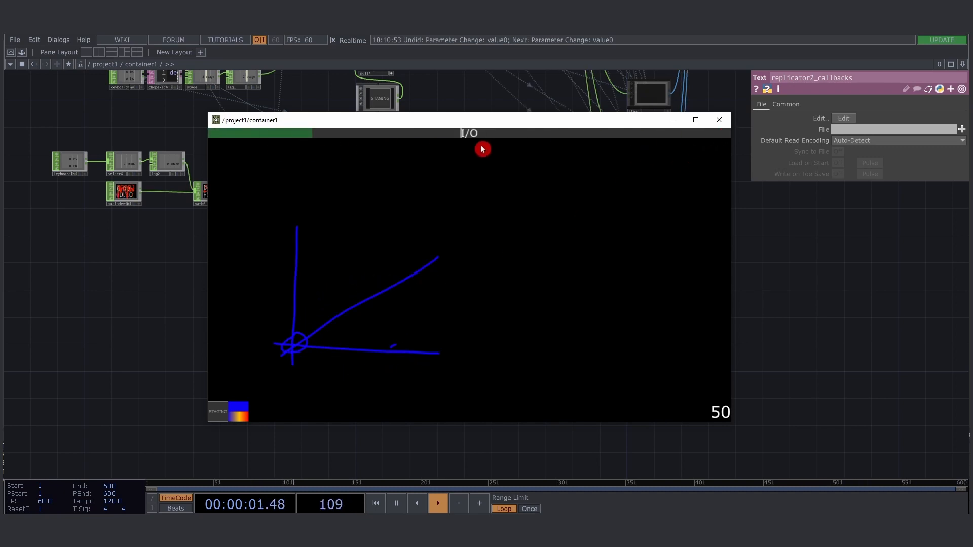
{"action": "left_click_drag", "start_coordinate": [454, 126], "coordinate": [500, 110]}
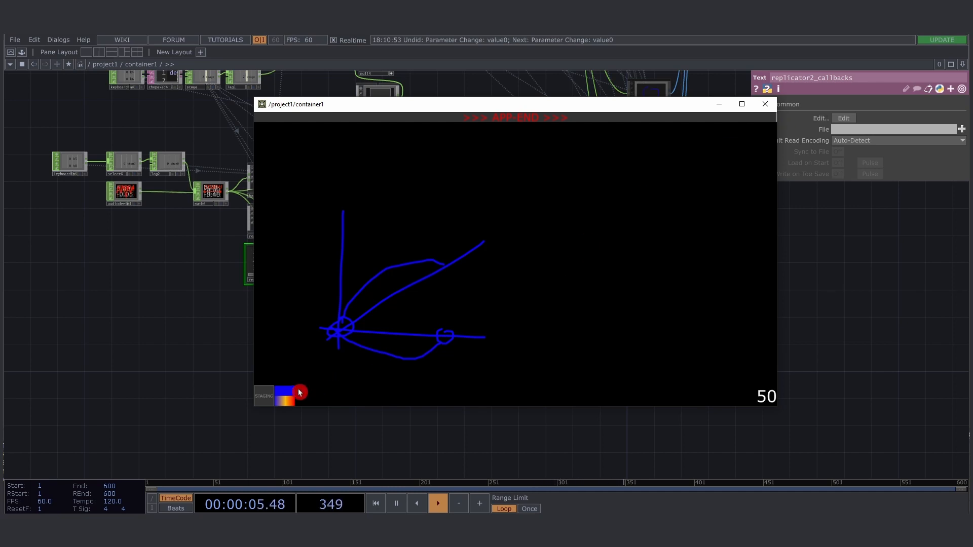
Step: Return the container1 window to PERFORM mode, and move it aside to inspect the vo1, vo2 and vo3 recordings
{"action": "left_click", "coordinate": [263, 399]}
{"action": "key", "text": "4"}
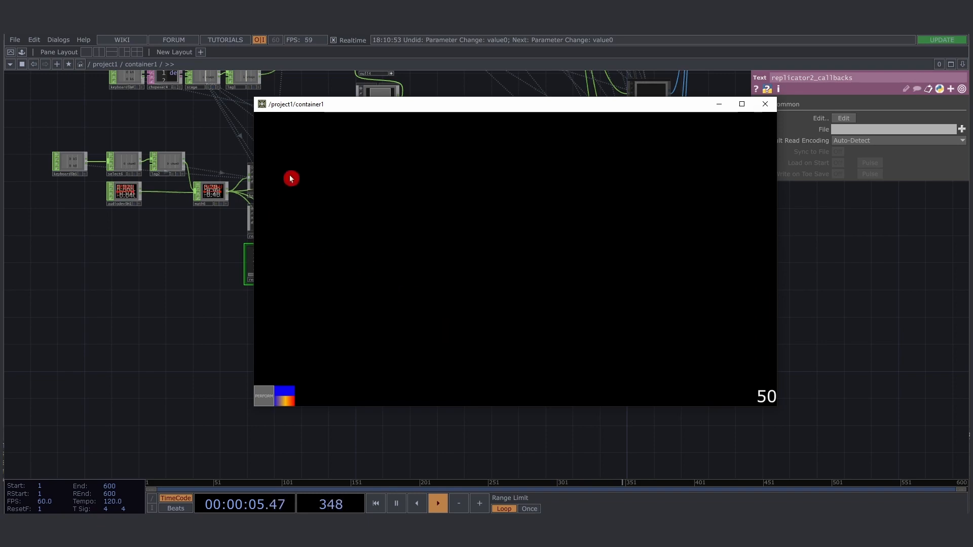
{"action": "left_click_drag", "start_coordinate": [324, 106], "coordinate": [548, 138]}
{"action": "left_click", "coordinate": [338, 166]}
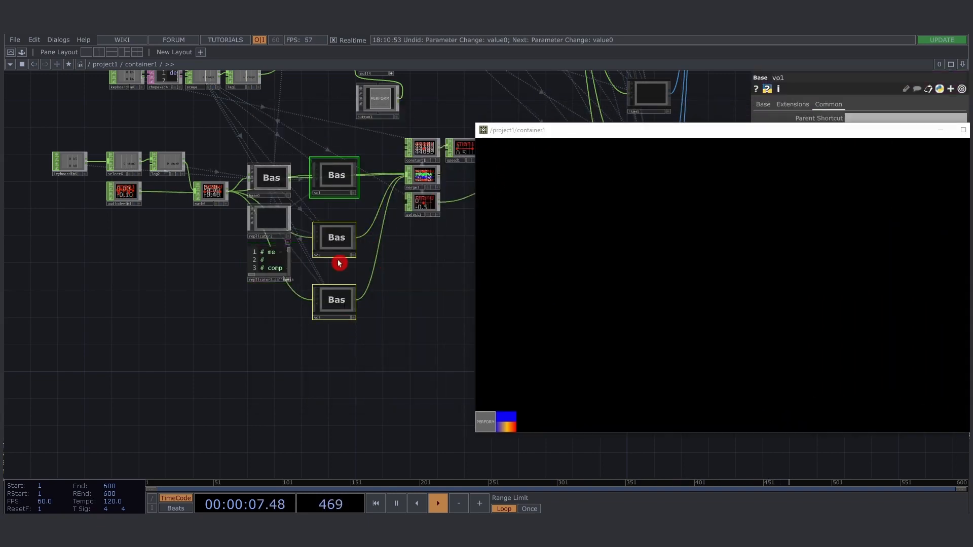
{"action": "scroll", "coordinate": [338, 168], "scroll_direction": "up", "scroll_amount": 5}
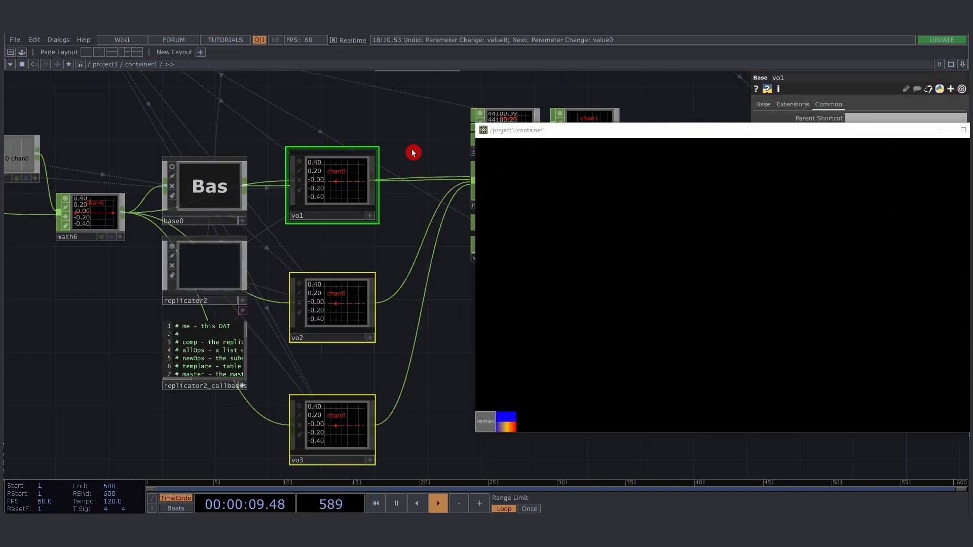
Step: Check the vo1, vo2 and vo3 waveforms beside the drawing in the container1 window
{"action": "left_click_drag", "start_coordinate": [413, 152], "coordinate": [298, 135]}
{"action": "left_click_drag", "start_coordinate": [567, 130], "coordinate": [410, 133]}
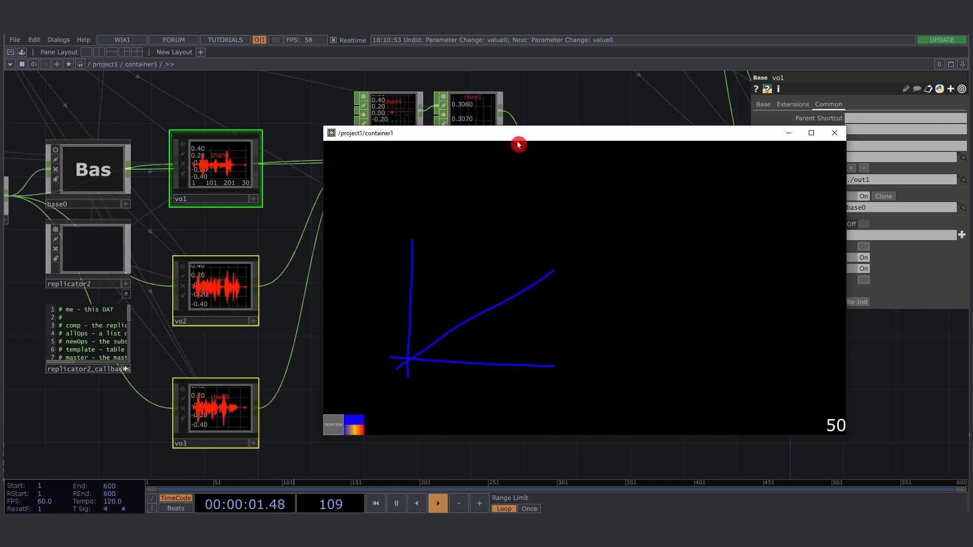
{"action": "left_click_drag", "start_coordinate": [523, 138], "coordinate": [545, 133]}
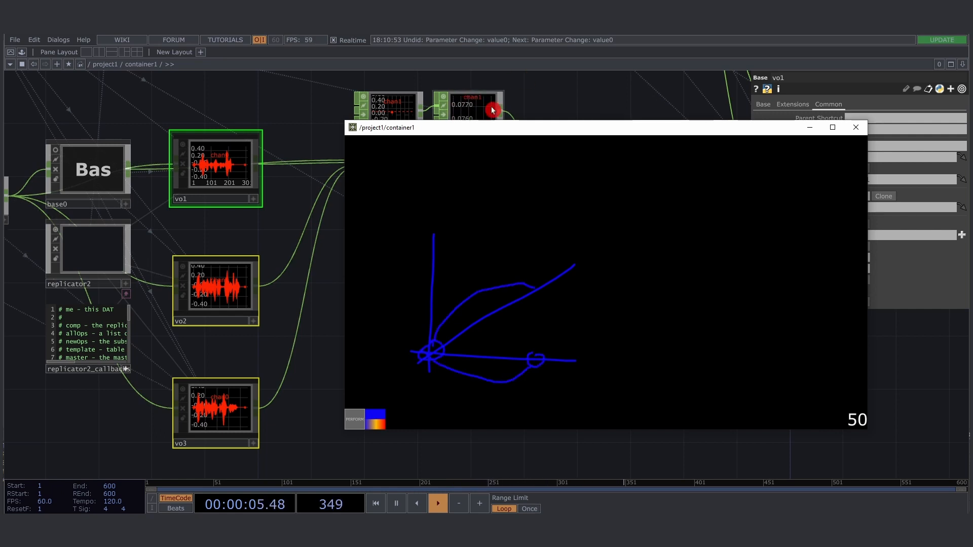
{"action": "left_click_drag", "start_coordinate": [335, 320], "coordinate": [279, 331]}
{"action": "left_click_drag", "start_coordinate": [463, 130], "coordinate": [467, 153]}
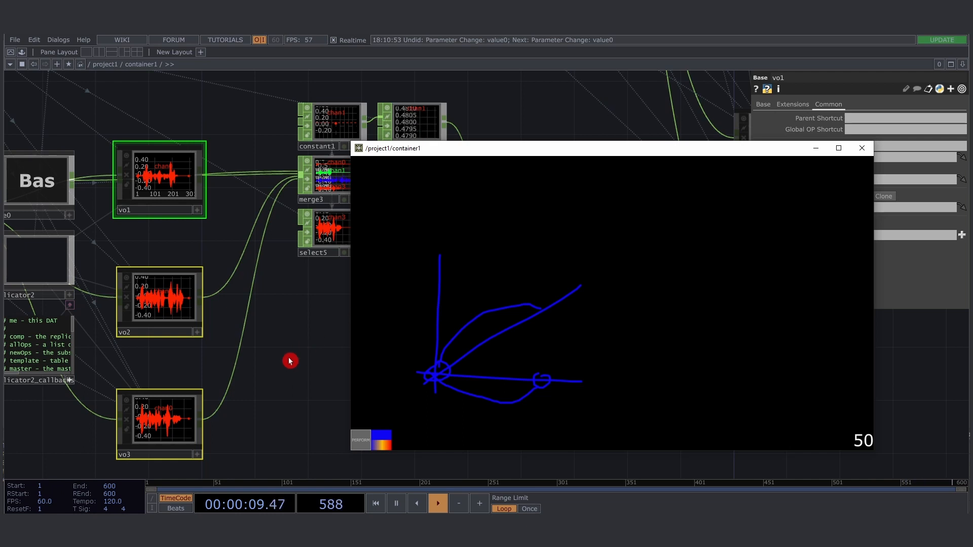
{"action": "left_click_drag", "start_coordinate": [289, 360], "coordinate": [290, 346]}
{"action": "left_click_drag", "start_coordinate": [495, 152], "coordinate": [453, 140]}
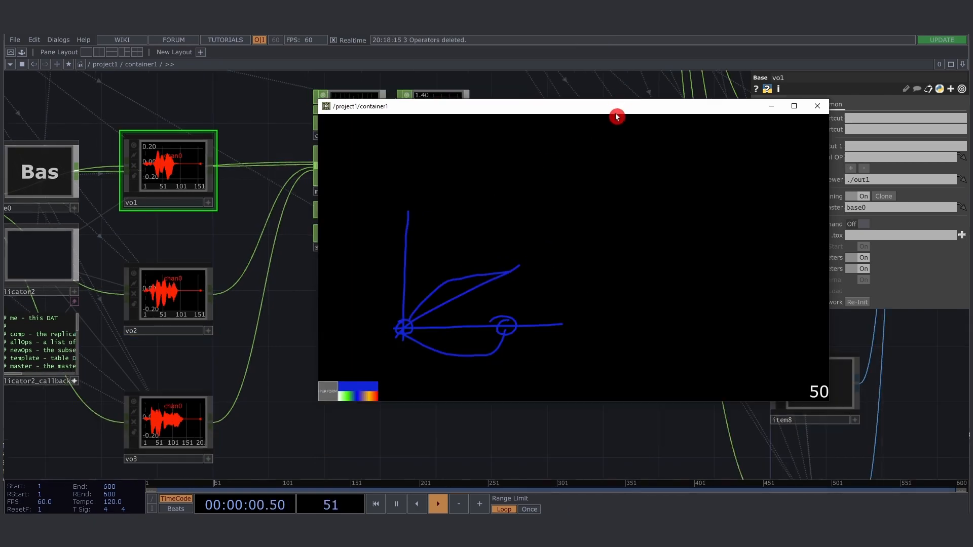
Step: Close the container1 window, and add a Movie File Out TOP after bg with bg wired into its input
{"action": "left_click", "coordinate": [822, 107]}
{"action": "left_click_drag", "start_coordinate": [537, 320], "coordinate": [304, 356]}
{"action": "scroll", "coordinate": [265, 355], "scroll_direction": "down", "scroll_amount": 5}
{"action": "left_click_drag", "start_coordinate": [481, 286], "coordinate": [273, 460]}
{"action": "left_click_drag", "start_coordinate": [497, 311], "coordinate": [382, 427]}
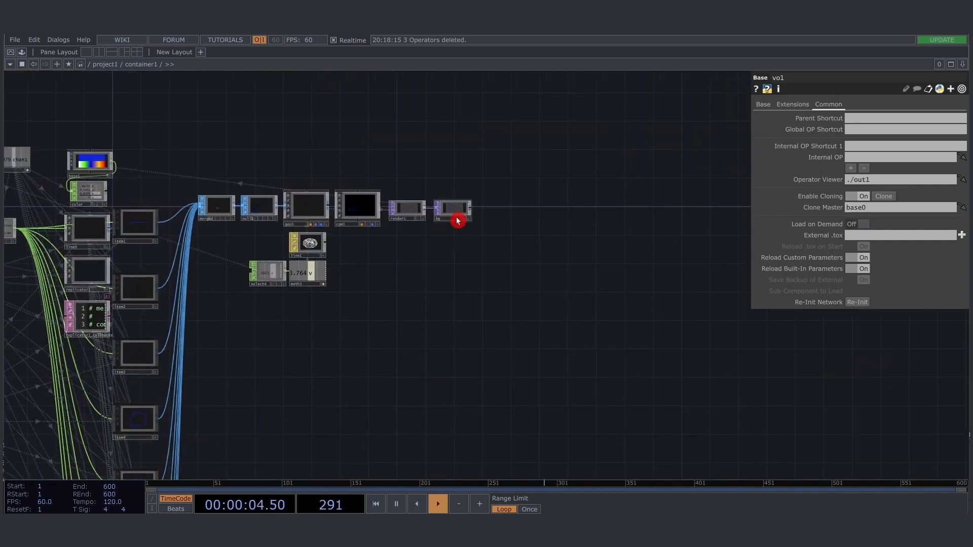
{"action": "scroll", "coordinate": [456, 219], "scroll_direction": "up", "scroll_amount": 5}
{"action": "left_click_drag", "start_coordinate": [495, 247], "coordinate": [349, 274]}
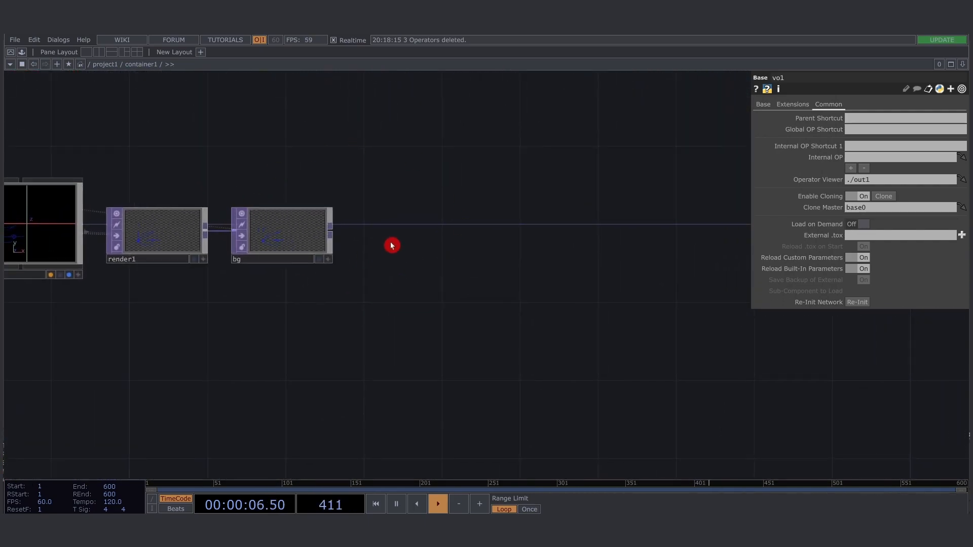
{"action": "key", "text": "Tab"}
{"action": "type", "text": "movi"}
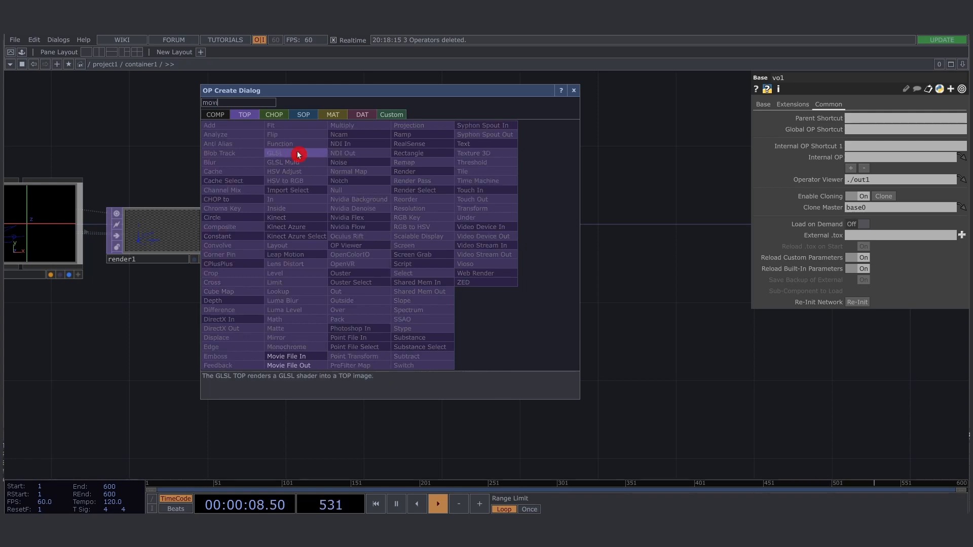
{"action": "left_click", "coordinate": [296, 366]}
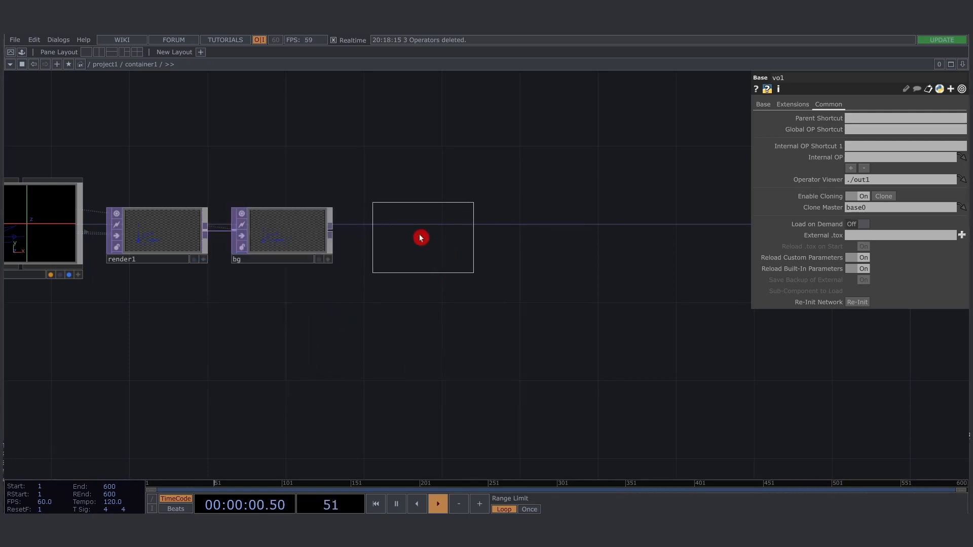
{"action": "left_click", "coordinate": [417, 232]}
{"action": "left_click", "coordinate": [331, 234]}
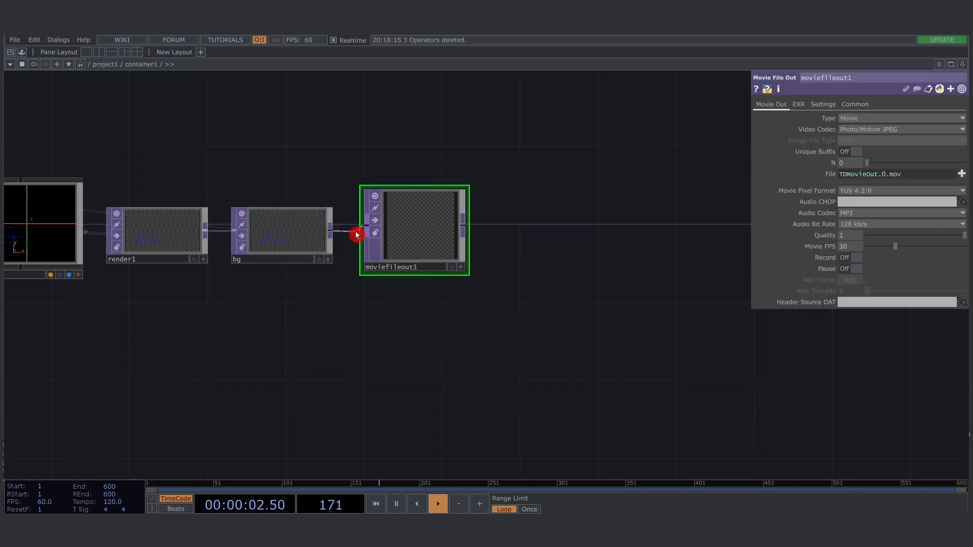
{"action": "left_click", "coordinate": [366, 226]}
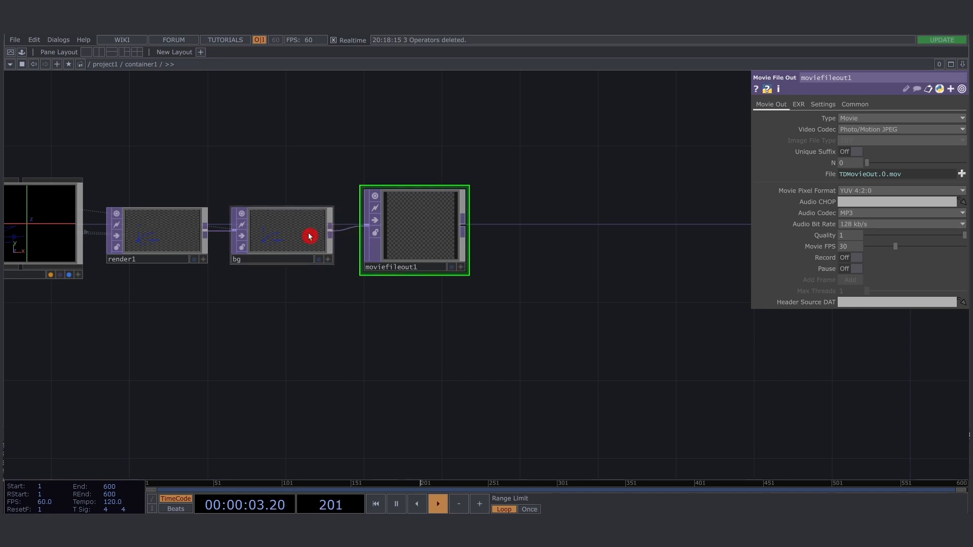
{"action": "left_click", "coordinate": [284, 212]}
{"action": "left_click", "coordinate": [425, 252]}
Step: Add a Button COMP in the empty space below moviefileout1
{"action": "left_click_drag", "start_coordinate": [414, 304], "coordinate": [428, 265]}
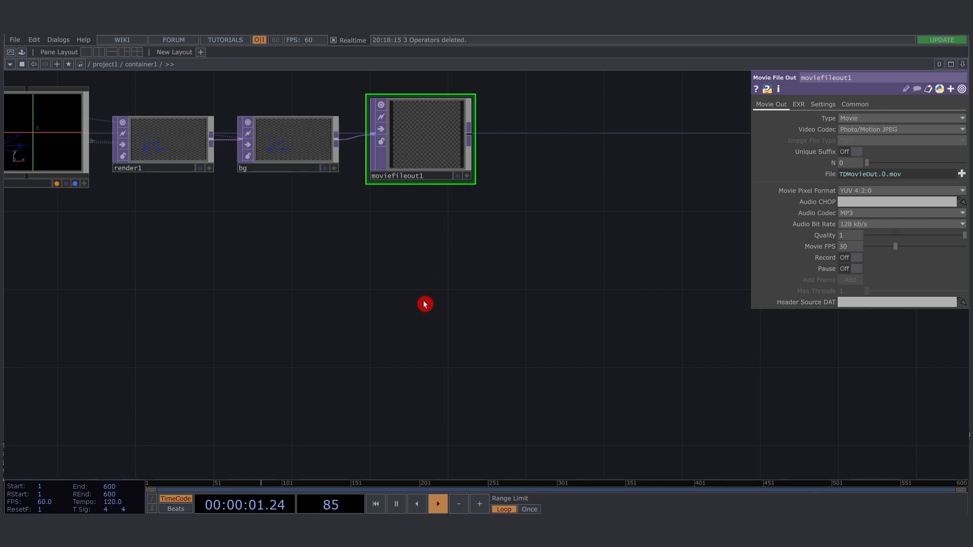
{"action": "key", "text": "Tab"}
{"action": "left_click", "coordinate": [257, 235]}
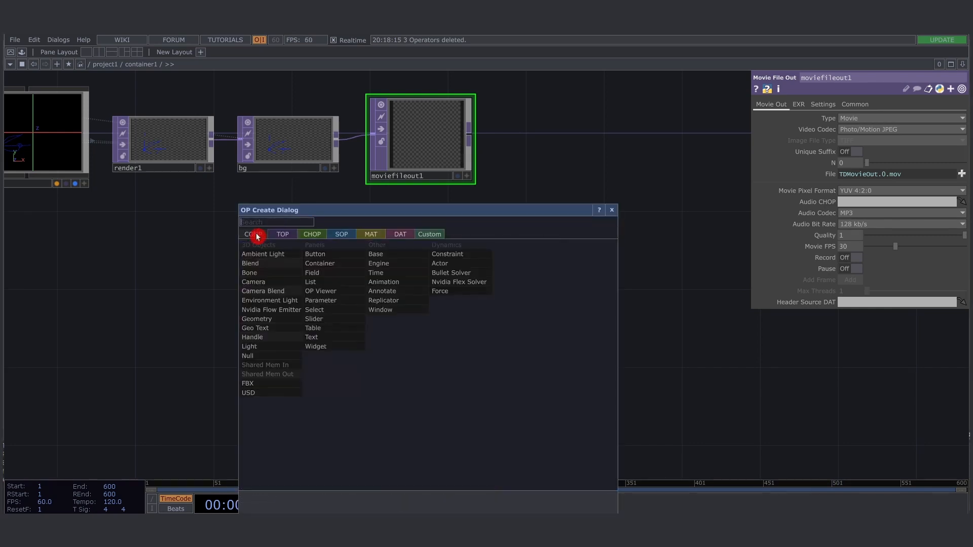
{"action": "type", "text": "butt"}
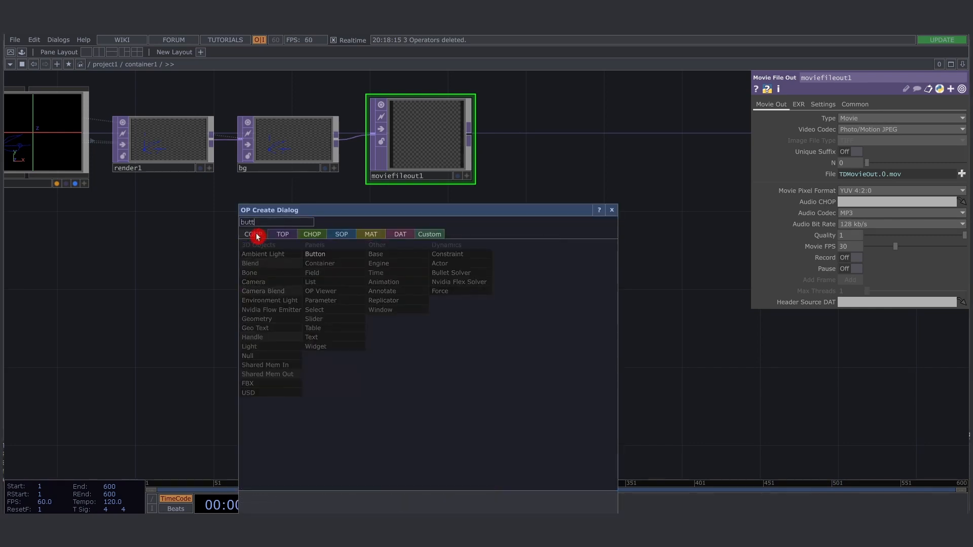
{"action": "left_click", "coordinate": [315, 254]}
{"action": "left_click", "coordinate": [430, 374]}
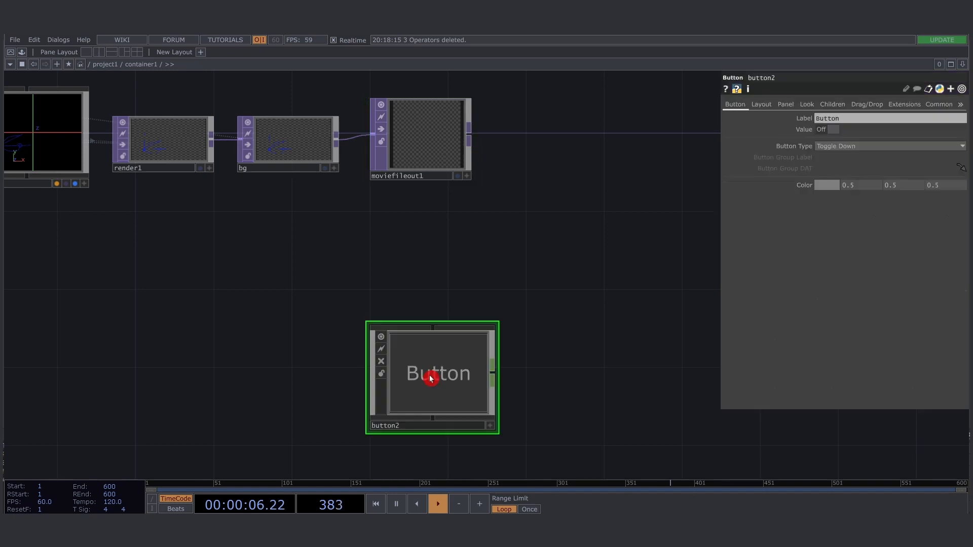
Step: Connect a Null CHOP to the button2 output, and arrange both operators directly below moviefileout1
{"action": "right_click", "coordinate": [494, 373]}
{"action": "type", "text": "null"}
{"action": "key", "text": "Return"}
{"action": "left_click", "coordinate": [494, 373]}
{"action": "left_click_drag", "start_coordinate": [511, 380], "coordinate": [441, 247]}
{"action": "left_click_drag", "start_coordinate": [436, 397], "coordinate": [423, 361]}
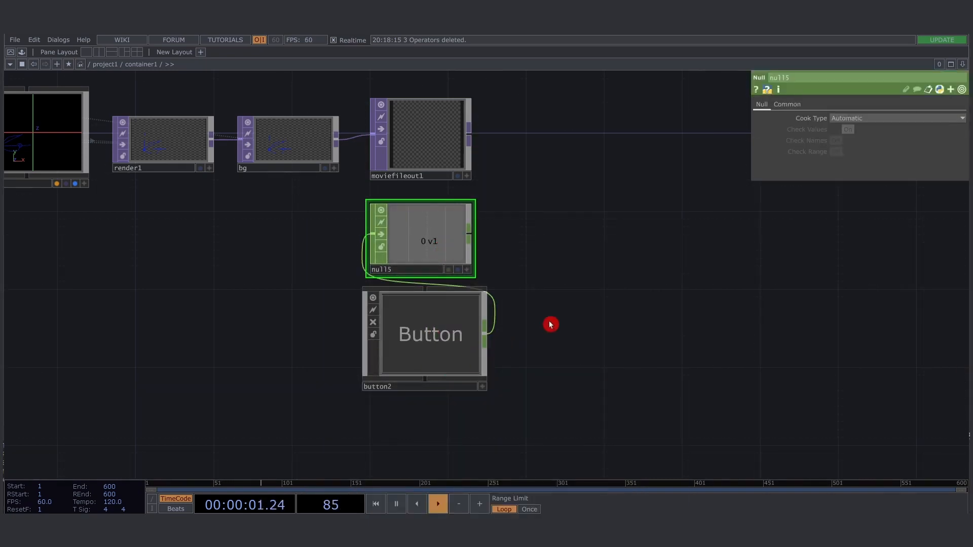
Step: Make the button2 viewer active, and toggle the button on and off to test its output in null5
{"action": "left_click_drag", "start_coordinate": [549, 324], "coordinate": [528, 337]}
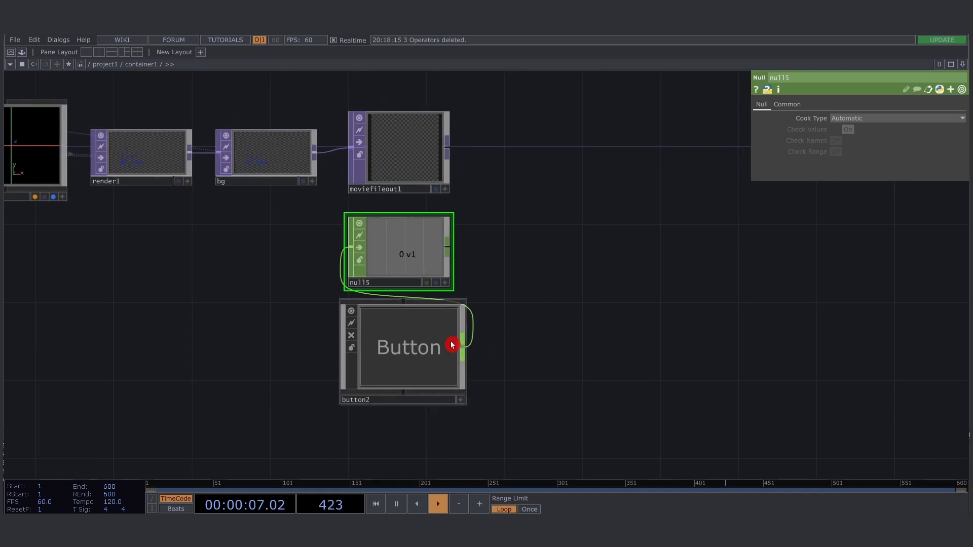
{"action": "left_click", "coordinate": [452, 344]}
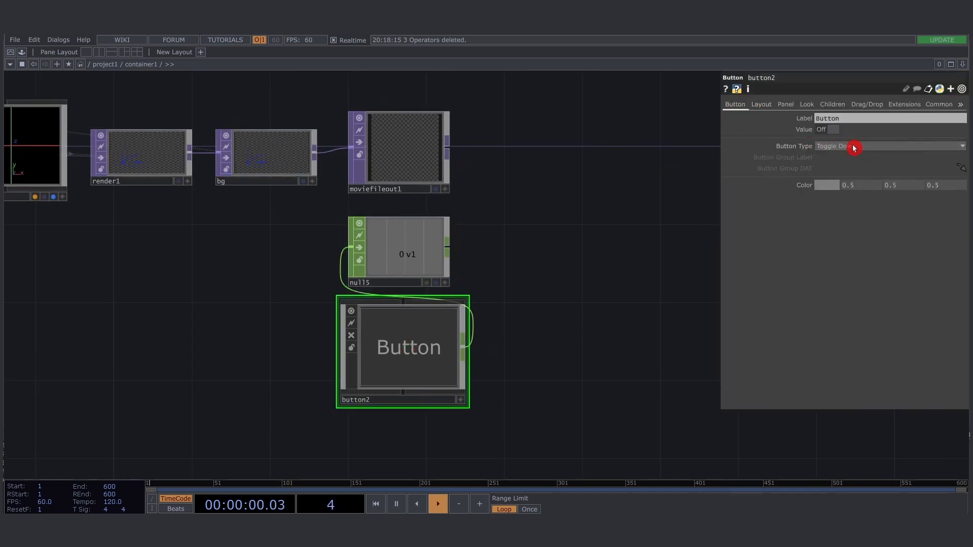
{"action": "left_click", "coordinate": [460, 399]}
{"action": "left_click", "coordinate": [438, 361]}
{"action": "left_click", "coordinate": [432, 362]}
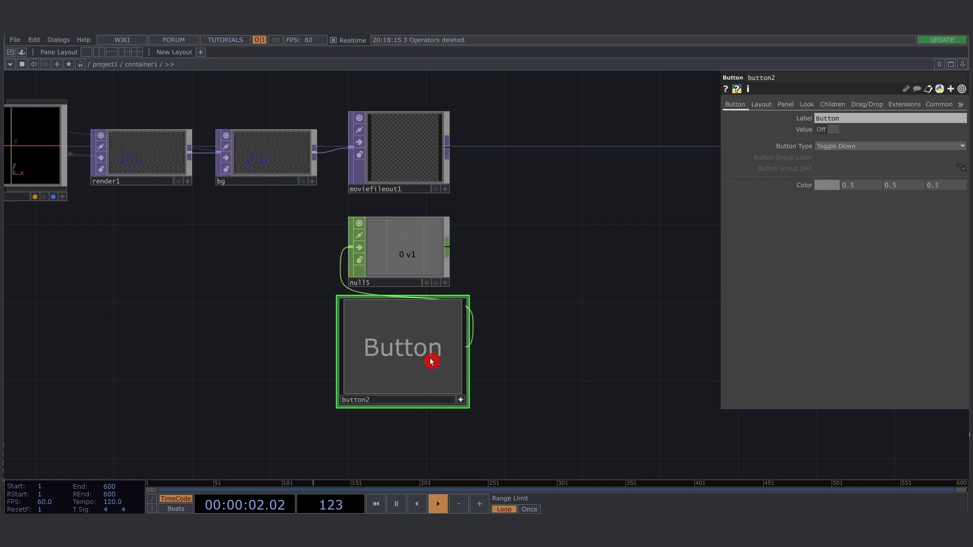
{"action": "left_click", "coordinate": [414, 362]}
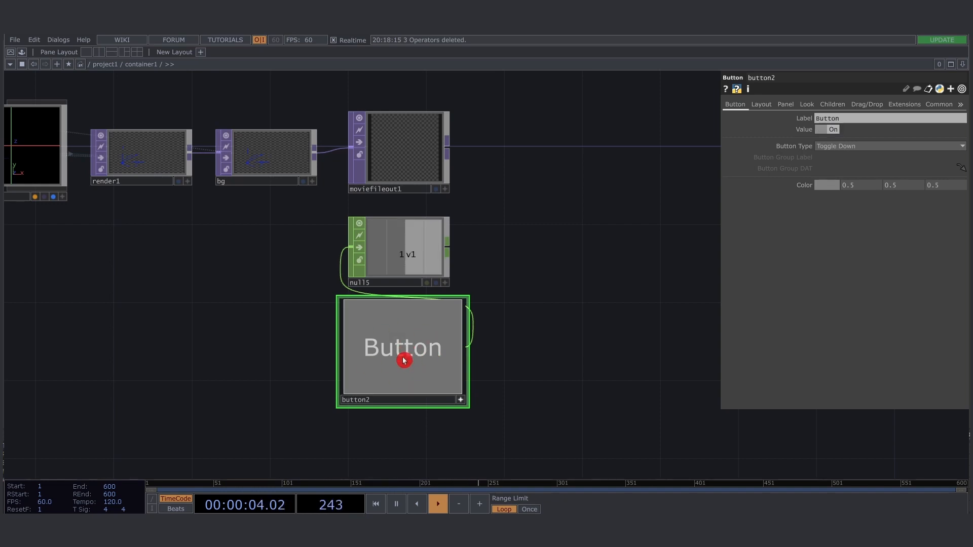
{"action": "left_click", "coordinate": [403, 360]}
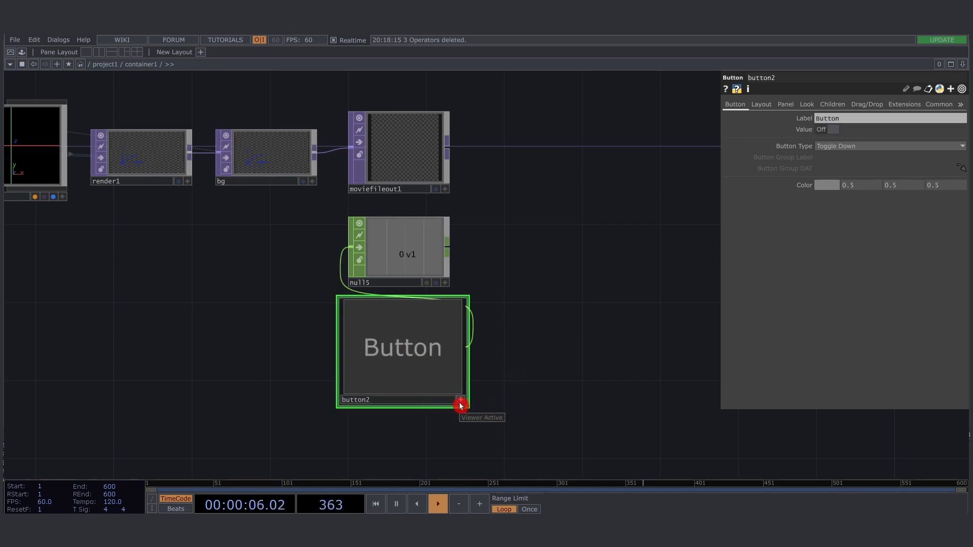
Step: Link the Record parameter of moviefileout1 to the null5 v1 channel as a CHOP reference, and turn on Unique Suffix
{"action": "left_click", "coordinate": [409, 151]}
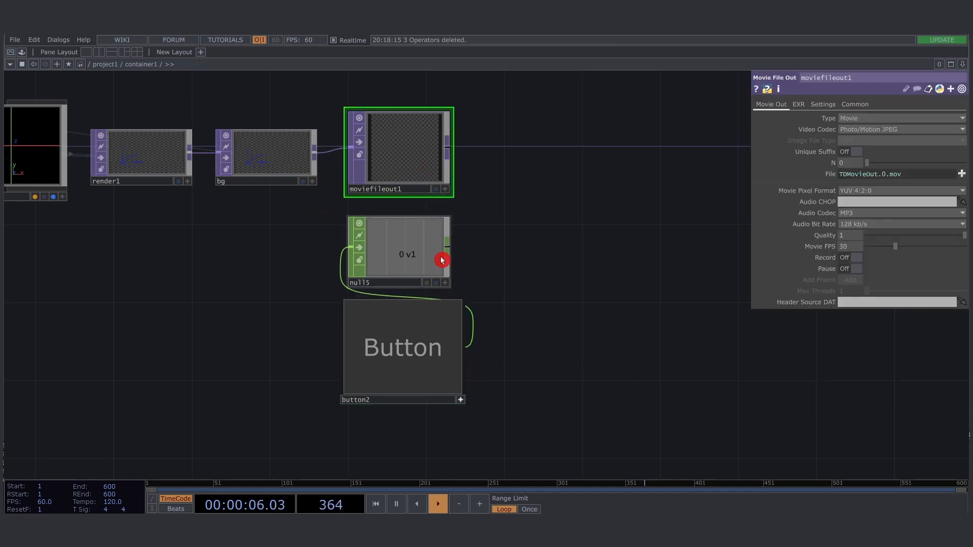
{"action": "left_click_drag", "start_coordinate": [409, 252], "coordinate": [828, 256]}
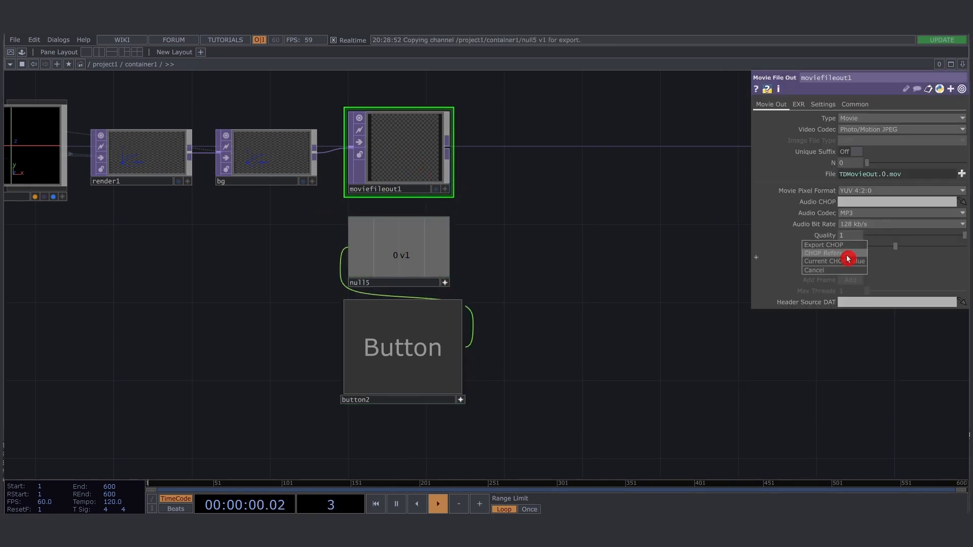
{"action": "left_click", "coordinate": [847, 253]}
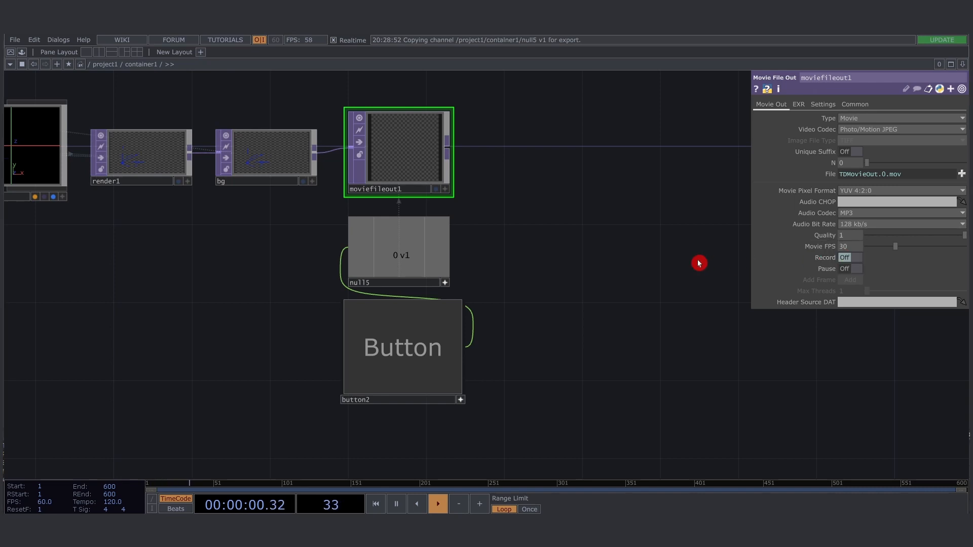
{"action": "left_click", "coordinate": [850, 153]}
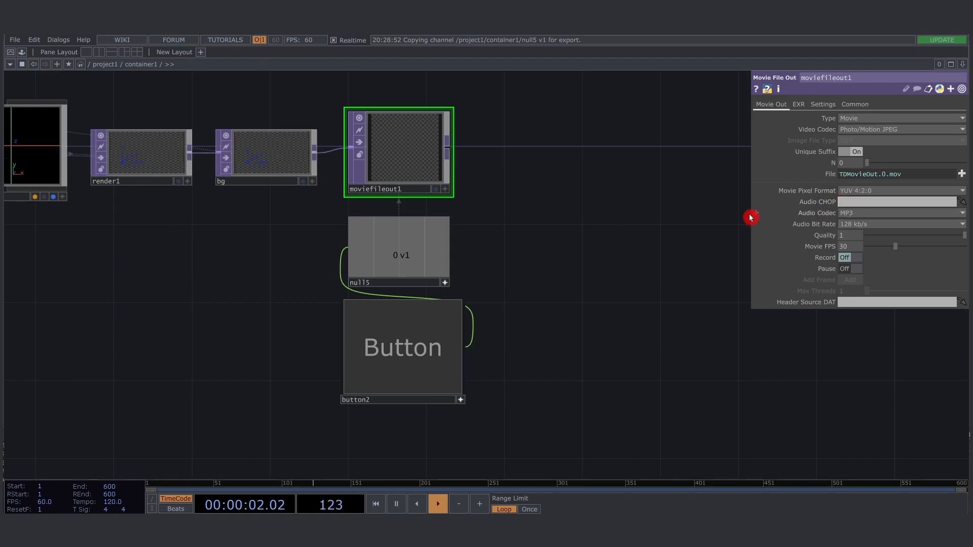
Step: Assign lookup3 as the Audio CHOP of moviefileout1
{"action": "scroll", "coordinate": [700, 219], "scroll_direction": "down", "scroll_amount": 4}
{"action": "scroll", "coordinate": [699, 219], "scroll_direction": "down", "scroll_amount": 4}
{"action": "scroll", "coordinate": [461, 299], "scroll_direction": "up", "scroll_amount": 6}
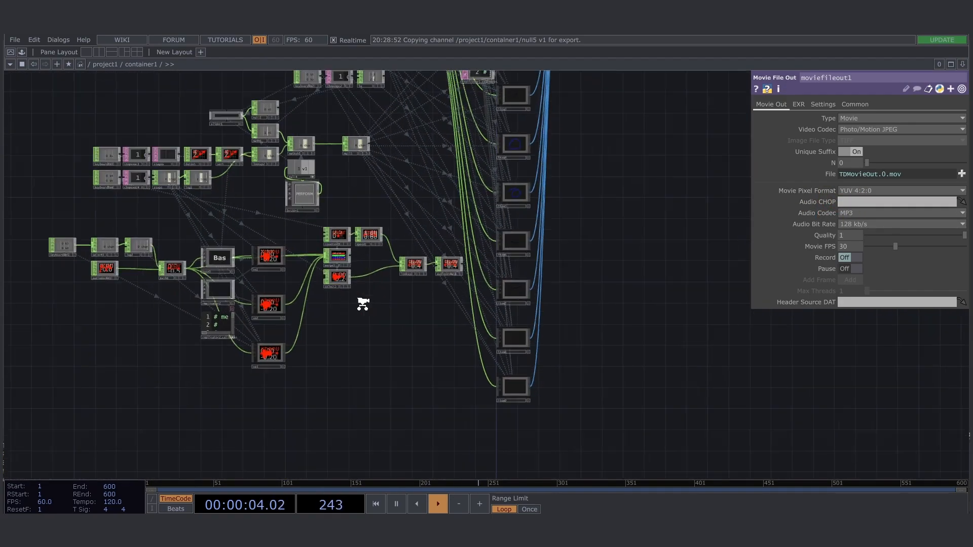
{"action": "scroll", "coordinate": [380, 297], "scroll_direction": "up", "scroll_amount": 4}
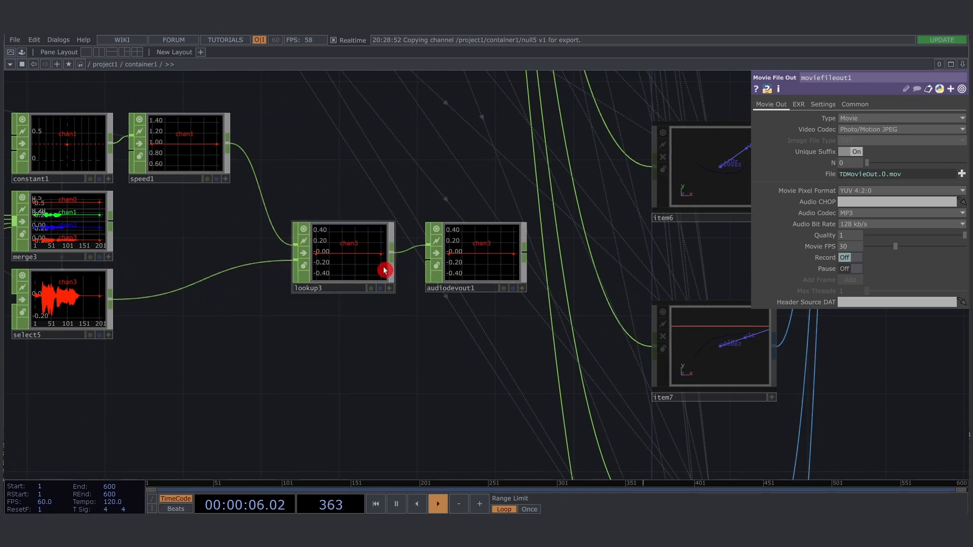
{"action": "left_click_drag", "start_coordinate": [369, 261], "coordinate": [858, 202]}
Step: Set the layout height of button2 to 50
{"action": "left_click_drag", "start_coordinate": [465, 356], "coordinate": [275, 366]}
{"action": "scroll", "coordinate": [137, 350], "scroll_direction": "down", "scroll_amount": 5}
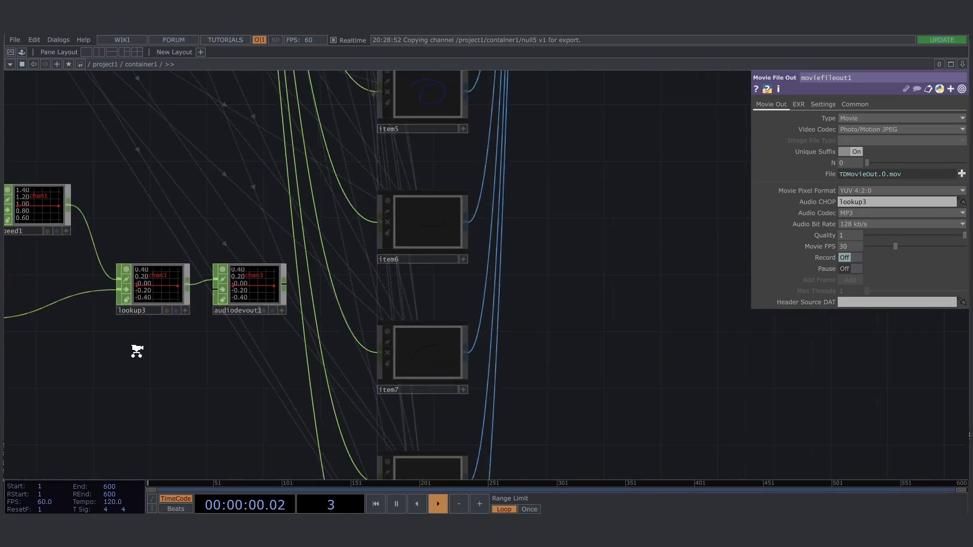
{"action": "left_click_drag", "start_coordinate": [548, 173], "coordinate": [403, 385]}
{"action": "scroll", "coordinate": [558, 185], "scroll_direction": "up", "scroll_amount": 4}
{"action": "left_click_drag", "start_coordinate": [524, 248], "coordinate": [537, 280]}
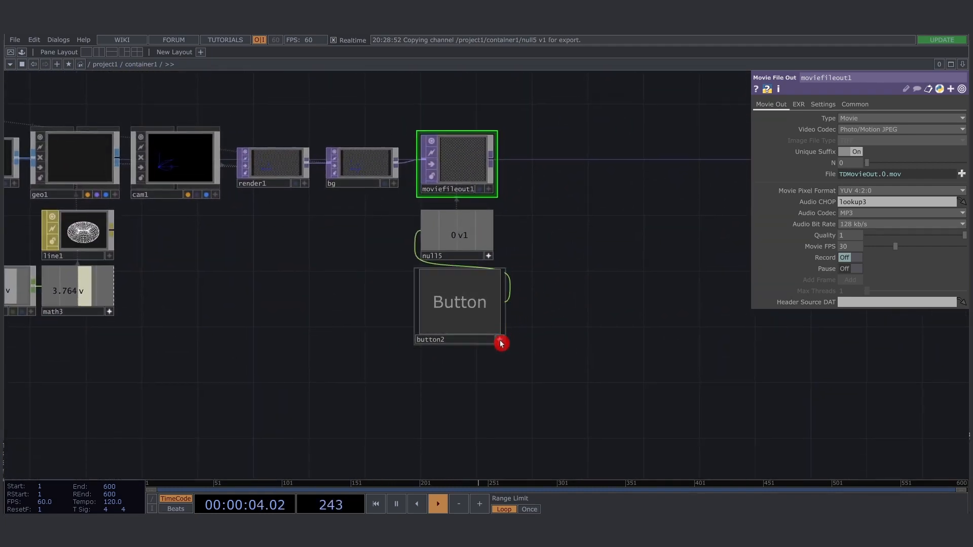
{"action": "left_click", "coordinate": [472, 314]}
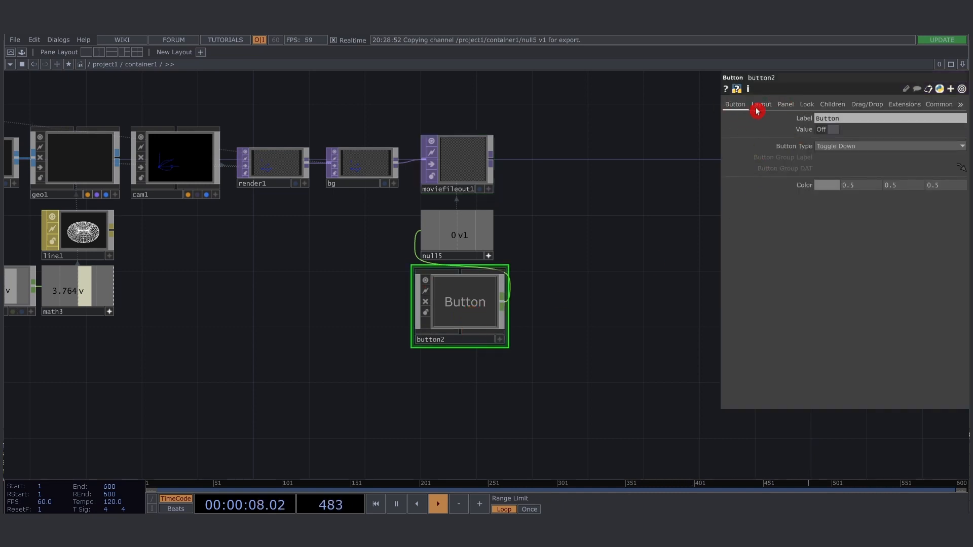
{"action": "left_click", "coordinate": [763, 105]}
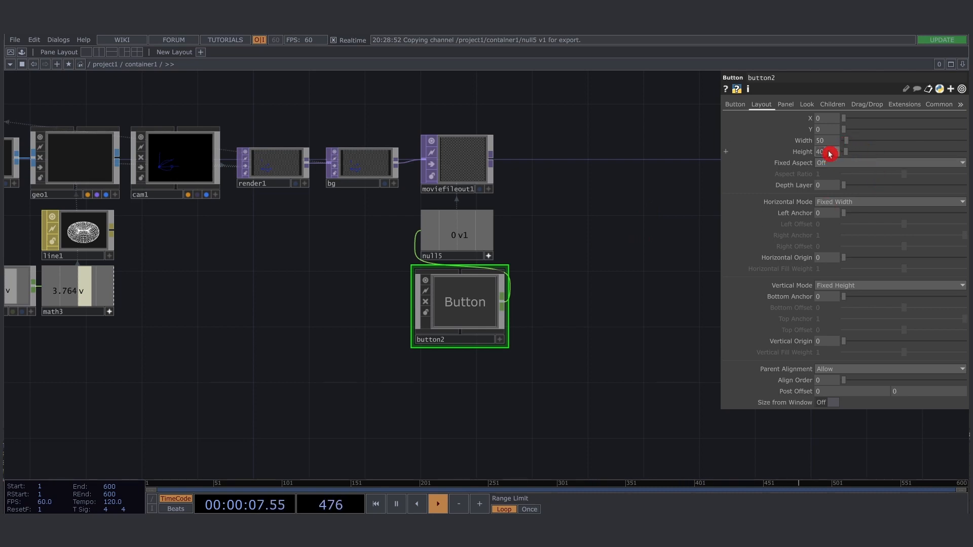
{"action": "key", "text": "Return"}
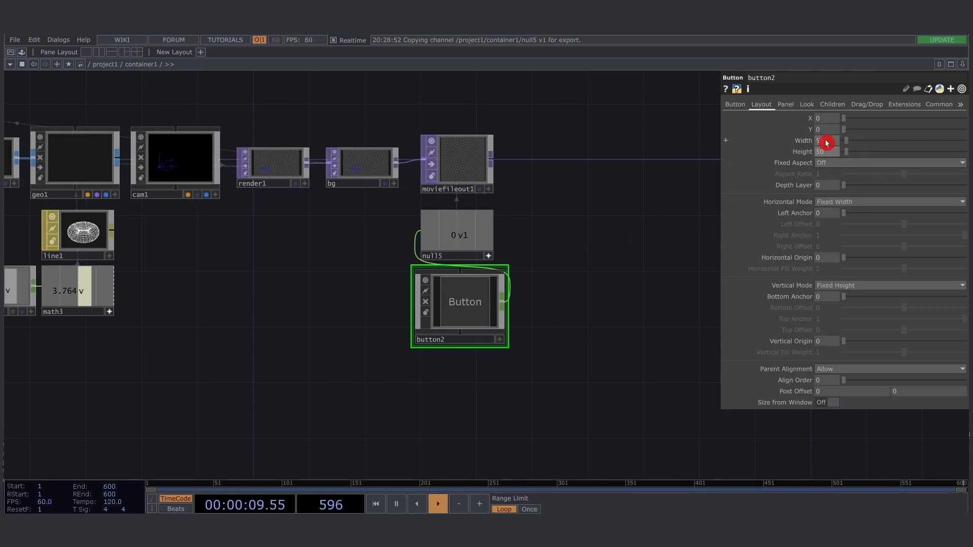
Step: Bring up the container1 window, and move it around to check how button2 appears in it
{"action": "key", "text": "alt+Tab"}
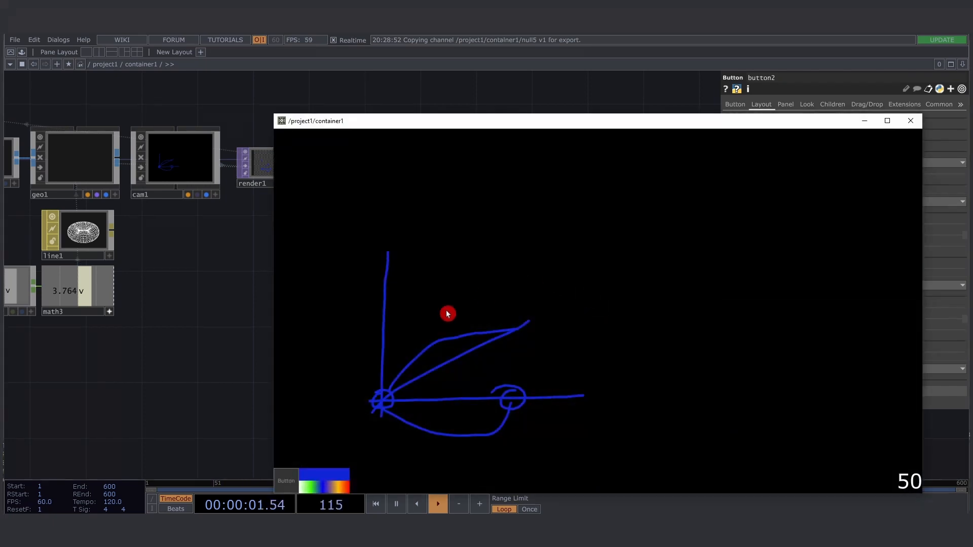
{"action": "left_click_drag", "start_coordinate": [527, 114], "coordinate": [391, 158]}
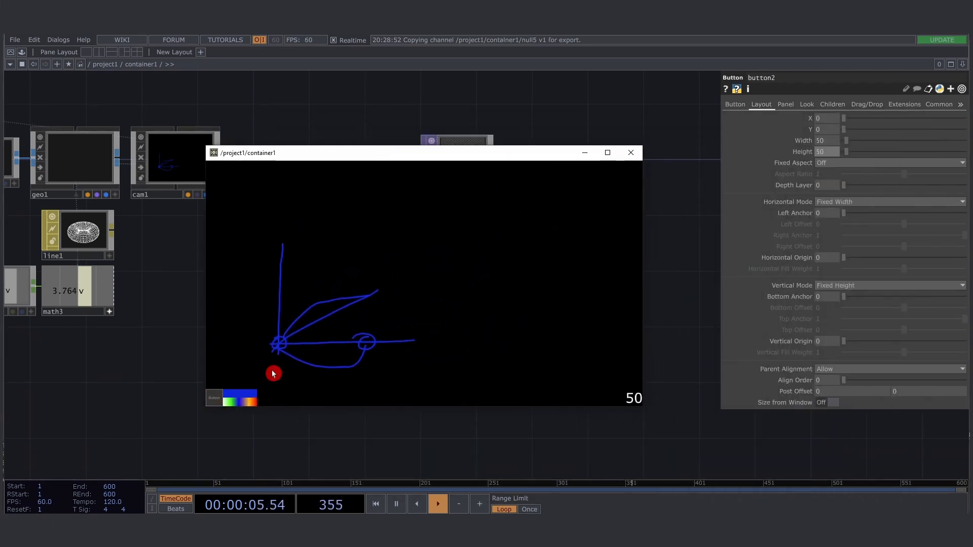
{"action": "left_click_drag", "start_coordinate": [315, 159], "coordinate": [395, 151]}
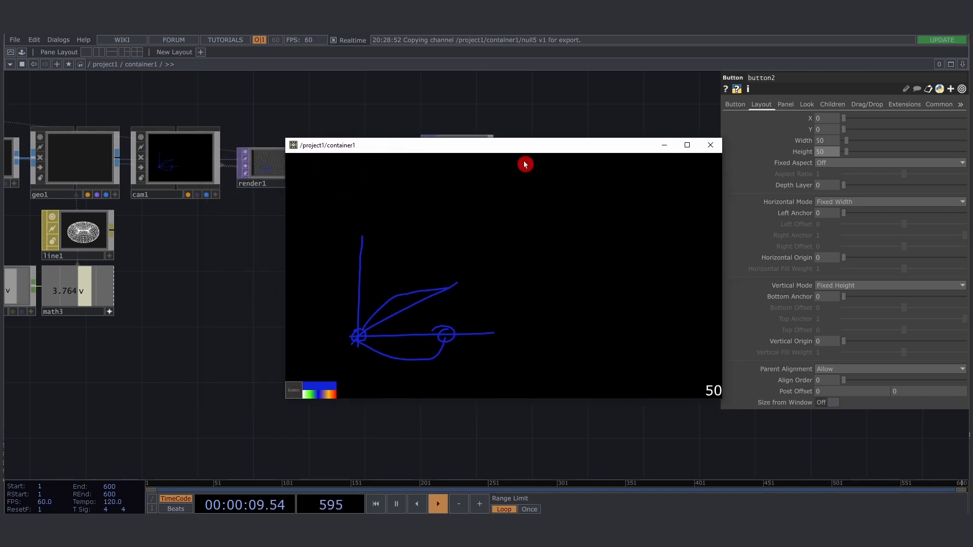
{"action": "left_click_drag", "start_coordinate": [525, 147], "coordinate": [497, 157]}
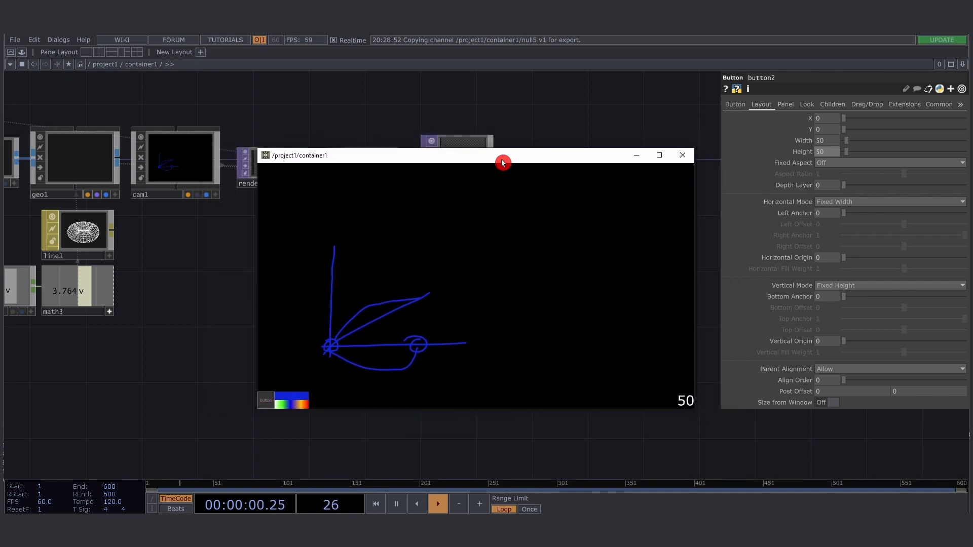
Step: Set the layout Y position of button2 to 50, check its placement in the container1 window, and close that window
{"action": "left_click", "coordinate": [828, 132]}
{"action": "type", "text": "5"}
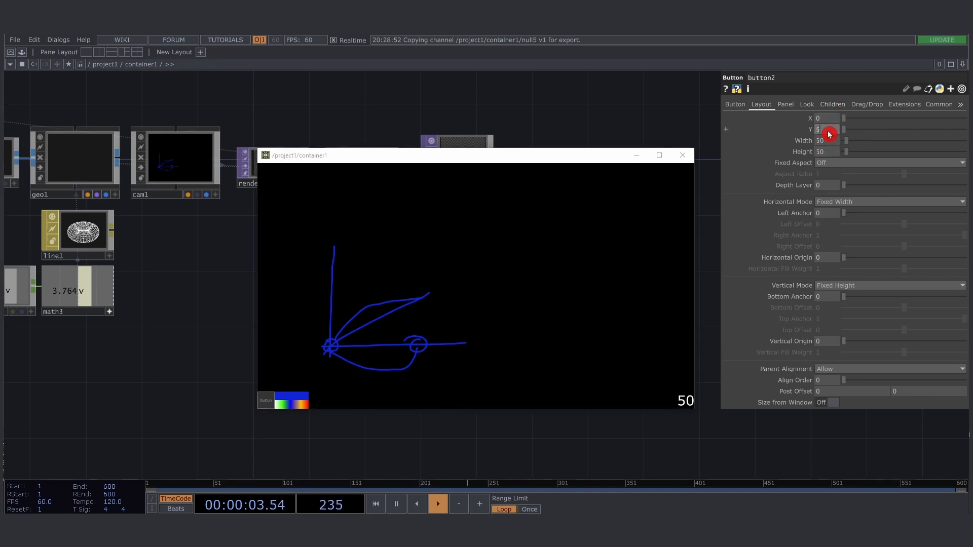
{"action": "type", "text": "0"}
{"action": "key", "text": "Return"}
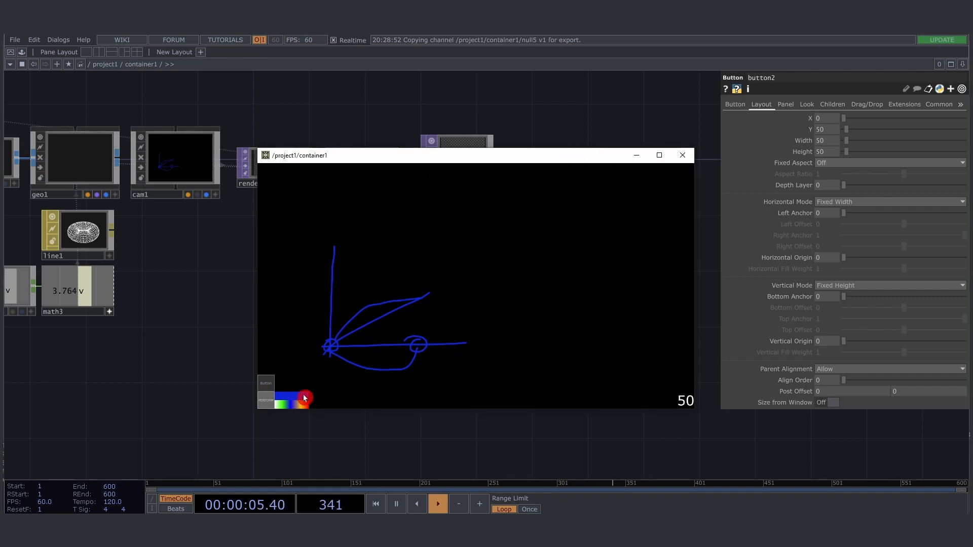
{"action": "left_click_drag", "start_coordinate": [317, 151], "coordinate": [320, 92]}
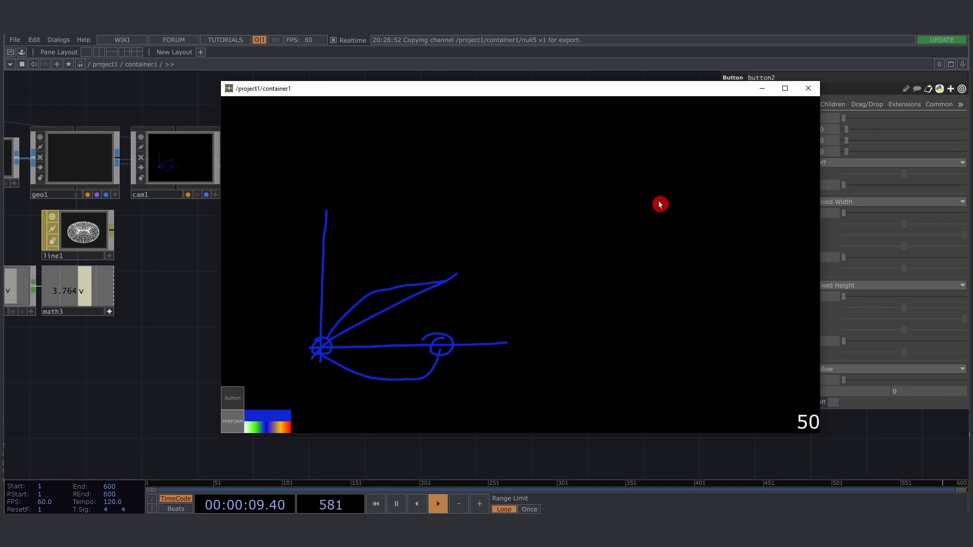
{"action": "left_click", "coordinate": [809, 91]}
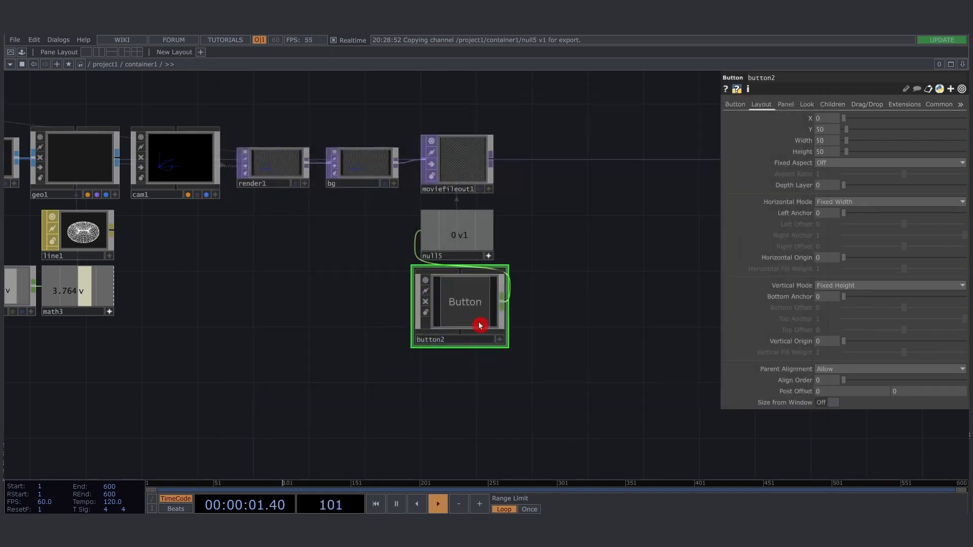
Step: Inside button2, replace the text component's label expression with the constant text REC
{"action": "scroll", "coordinate": [462, 308], "scroll_direction": "up", "scroll_amount": 6}
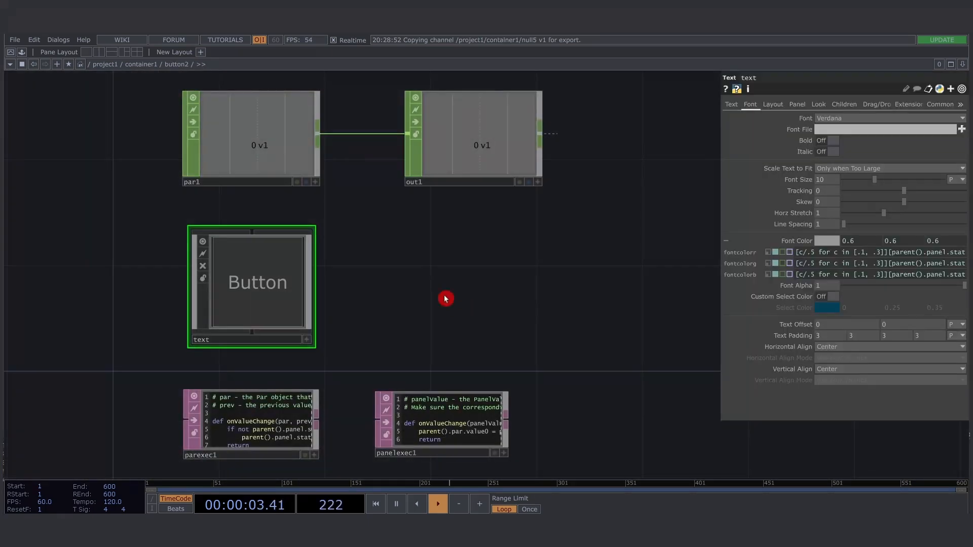
{"action": "left_click_drag", "start_coordinate": [444, 263], "coordinate": [496, 248]}
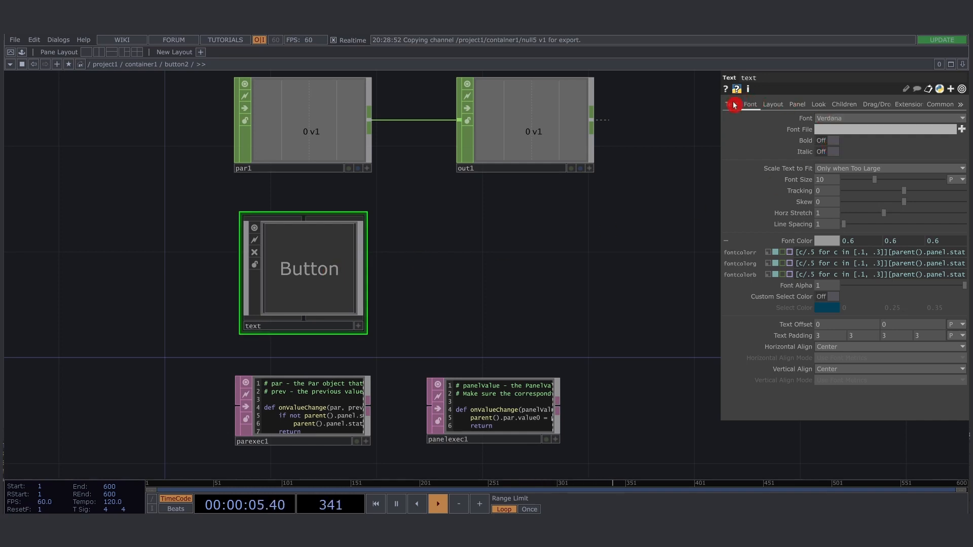
{"action": "left_click", "coordinate": [735, 104]}
{"action": "left_click", "coordinate": [805, 129]}
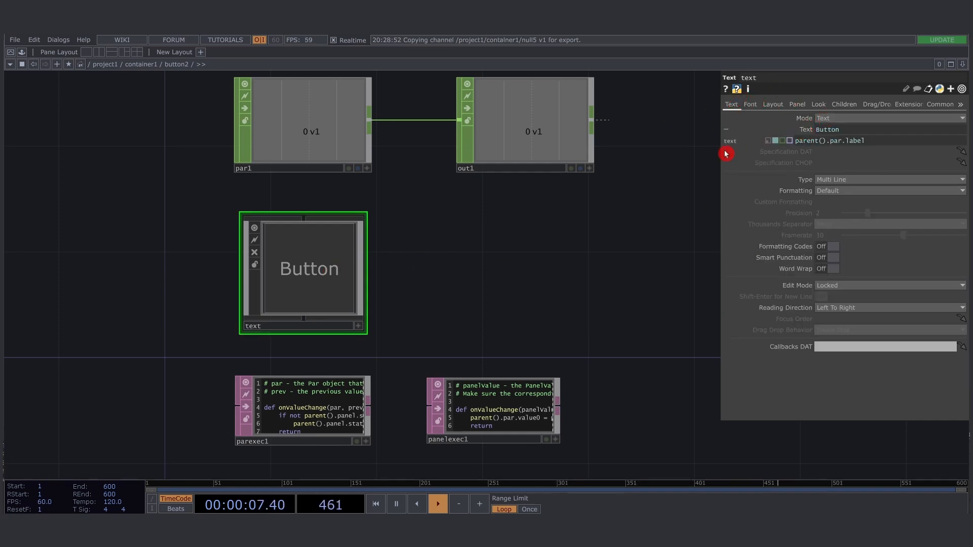
{"action": "left_click", "coordinate": [879, 142]}
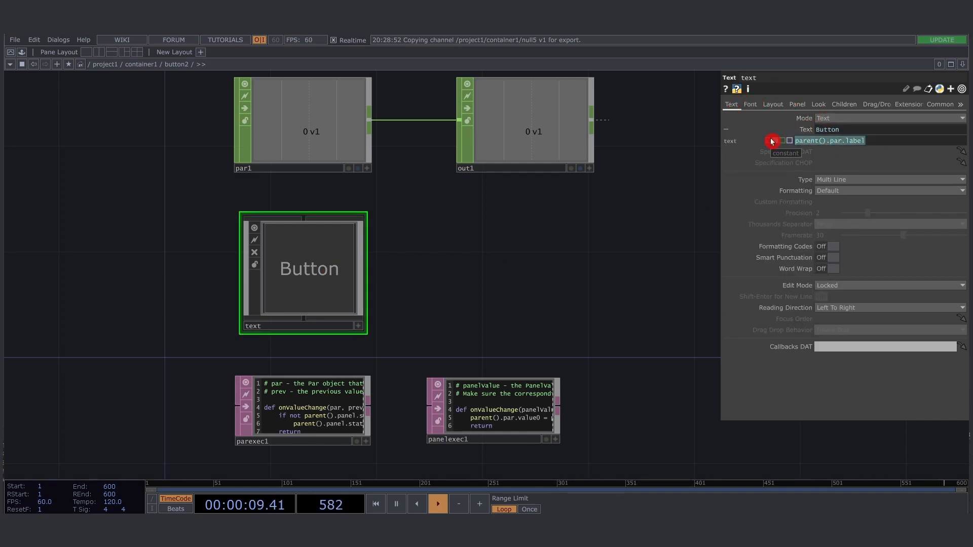
{"action": "type", "text": "REC"}
{"action": "key", "text": "Return"}
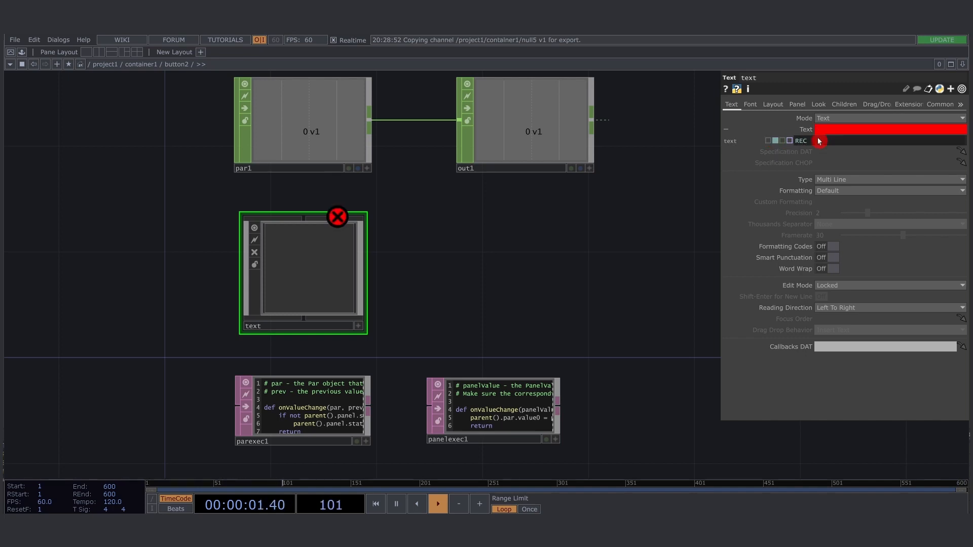
{"action": "left_click", "coordinate": [771, 142]}
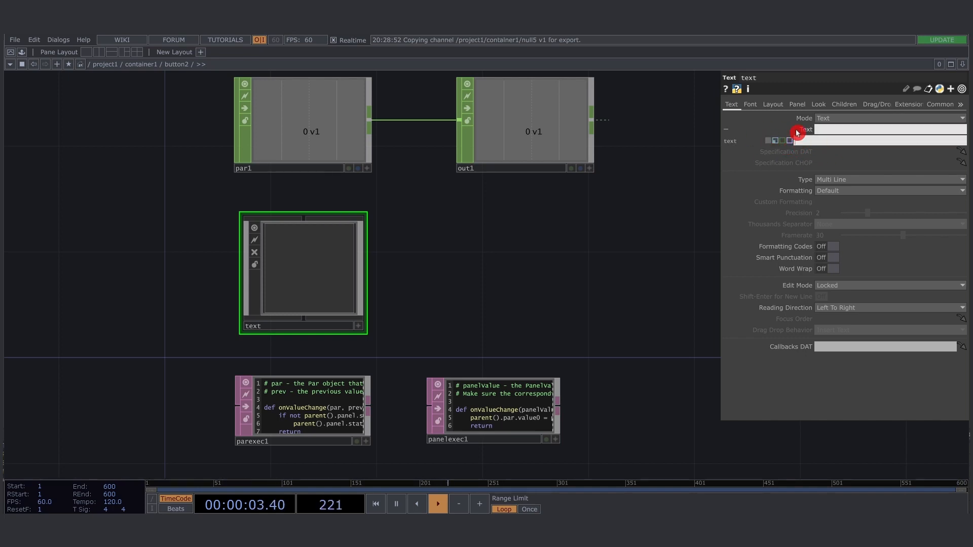
{"action": "type", "text": "REC"}
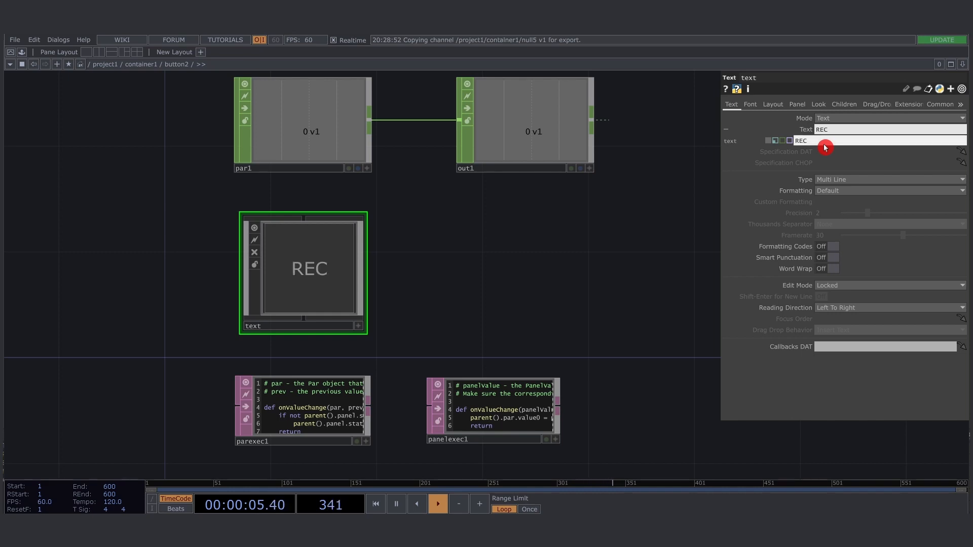
{"action": "key", "text": "Return"}
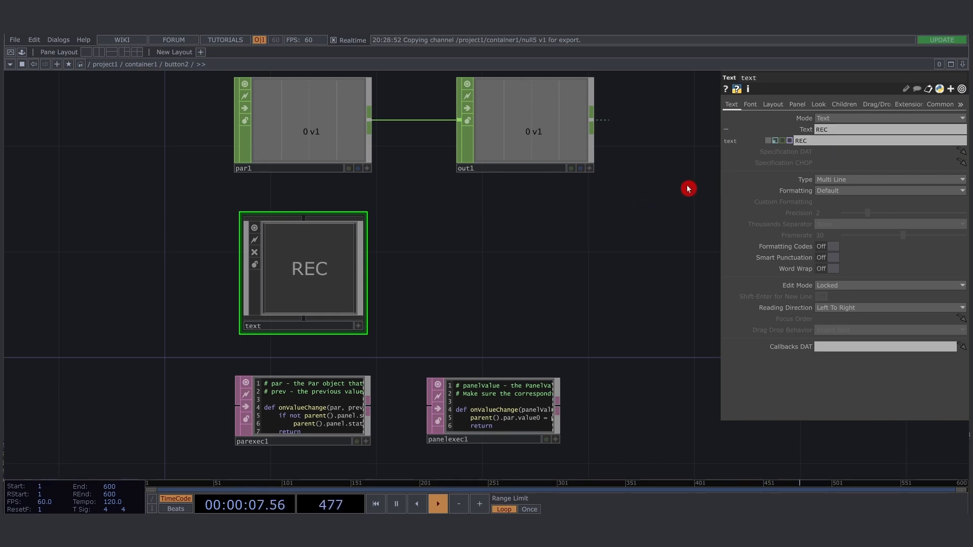
Step: Set the text component's Scale Text to Fit option to Always
{"action": "left_click", "coordinate": [750, 106]}
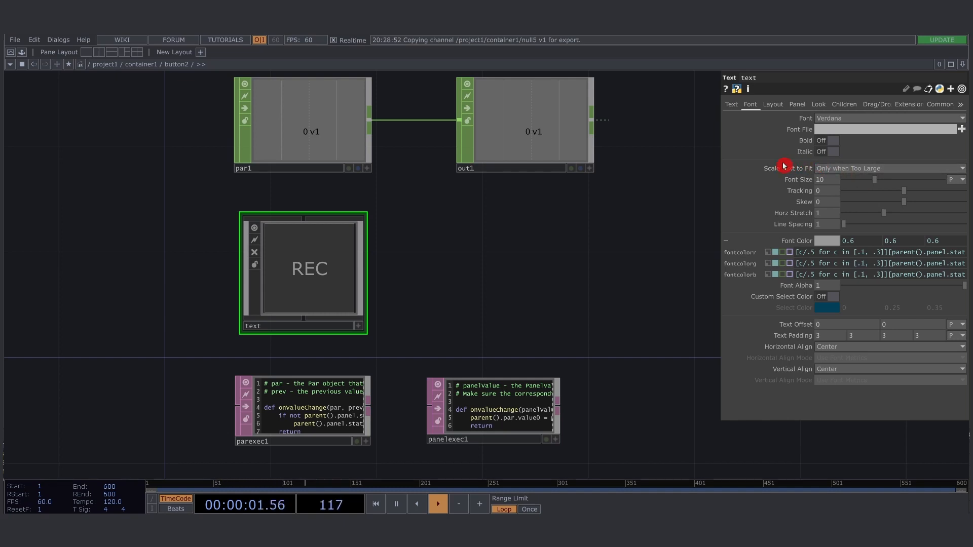
{"action": "left_click", "coordinate": [860, 169]}
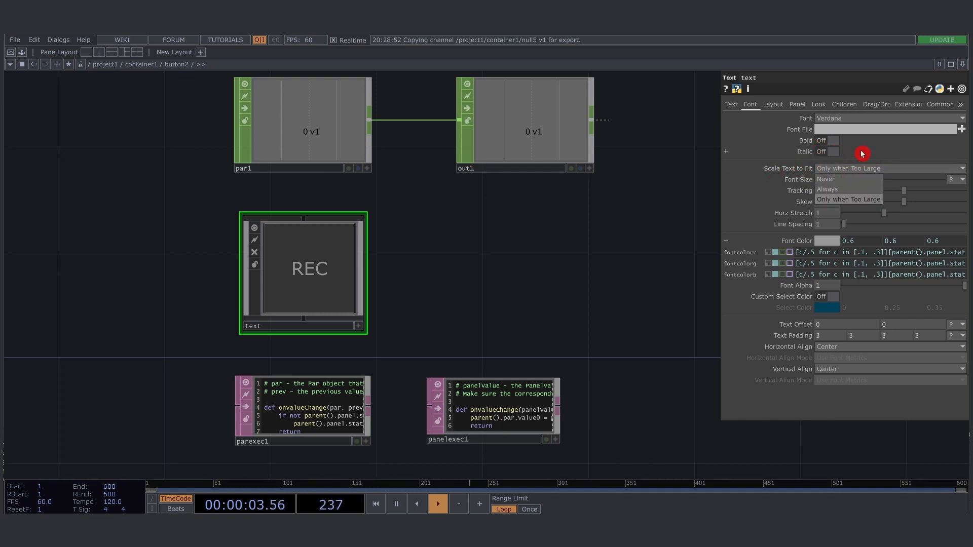
{"action": "left_click", "coordinate": [853, 193]}
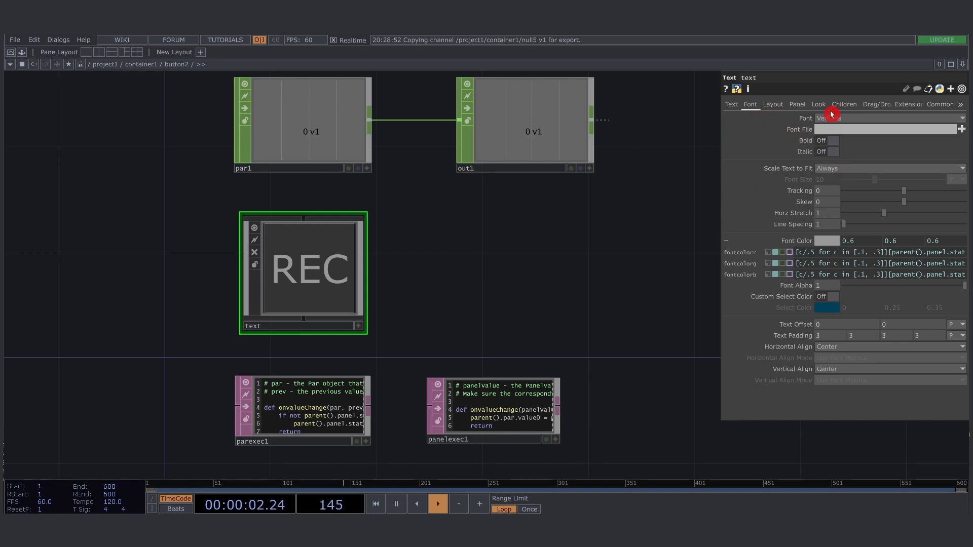
Step: Replace the red, green and blue background color expressions of the text component with 0
{"action": "left_click", "coordinate": [819, 104]}
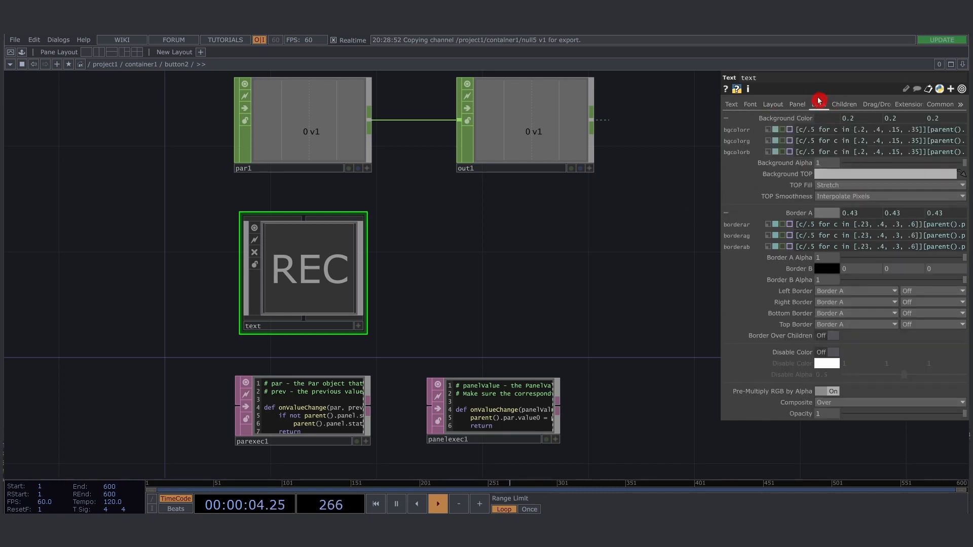
{"action": "mouse_move", "coordinate": [754, 126]}
{"action": "double_click", "coordinate": [840, 132]}
{"action": "key", "text": "BackSpace"}
{"action": "double_click", "coordinate": [834, 142]}
{"action": "key", "text": "BackSpace"}
{"action": "double_click", "coordinate": [833, 152]}
{"action": "key", "text": "BackSpace"}
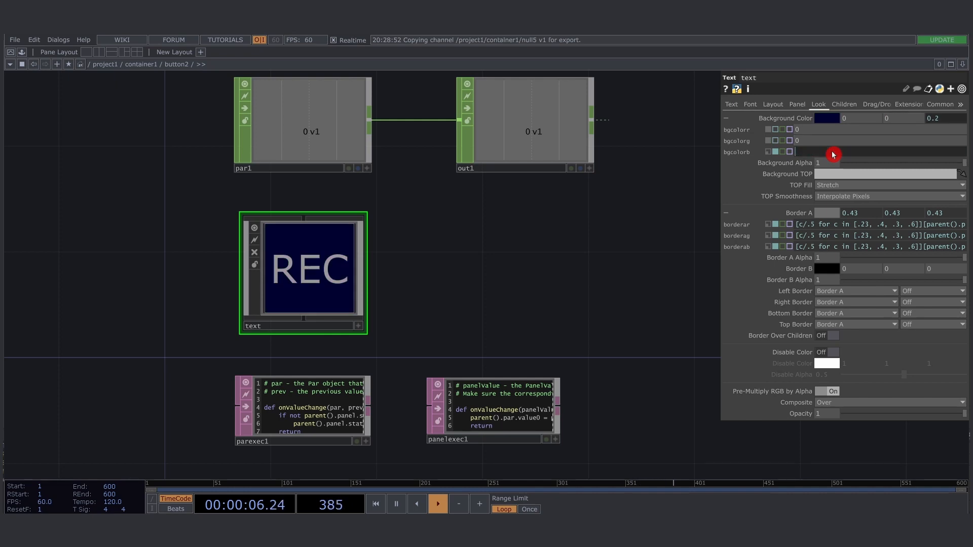
{"action": "key", "text": "Return"}
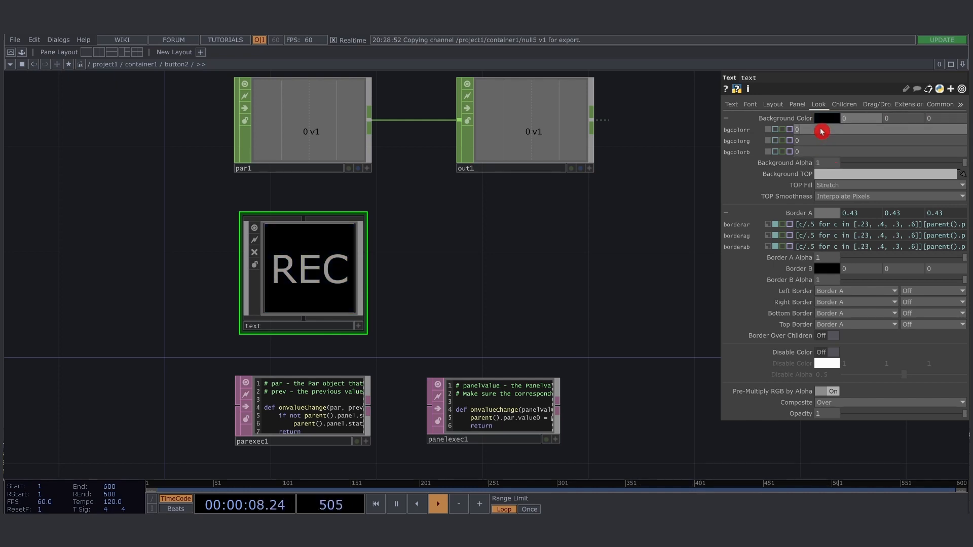
Step: Set the background red expression to 1 if op('out1')[0] else 0.5, and green and blue to 0 if op('out1')[0] else 0.5
{"action": "double_click", "coordinate": [822, 132]}
{"action": "type", "text": "1"}
{"action": "key", "text": "Return"}
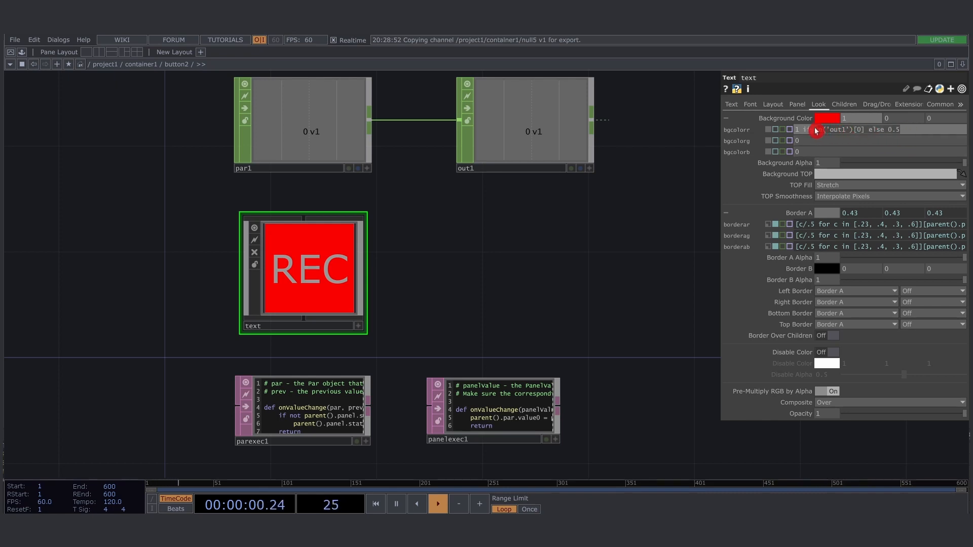
{"action": "key", "text": "ctrl+c"}
{"action": "left_click", "coordinate": [812, 143]}
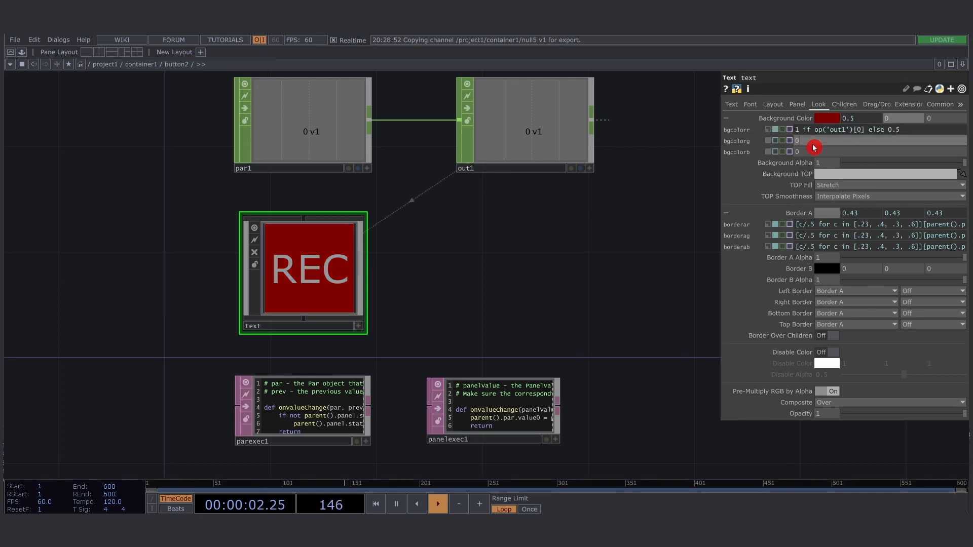
{"action": "key", "text": "ctrl+v"}
{"action": "left_click", "coordinate": [821, 153]}
{"action": "key", "text": "ctrl+v"}
{"action": "key", "text": "Return"}
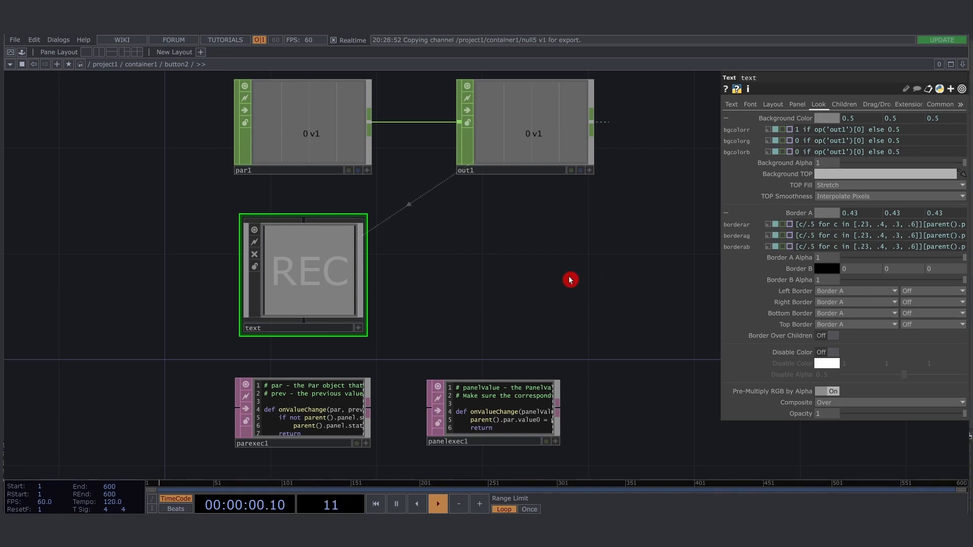
Step: Return to the container1 network, bring up the container1 window, and reposition it
{"action": "scroll", "coordinate": [569, 257], "scroll_direction": "down", "scroll_amount": 5}
{"action": "scroll", "coordinate": [569, 257], "scroll_direction": "down", "scroll_amount": 10}
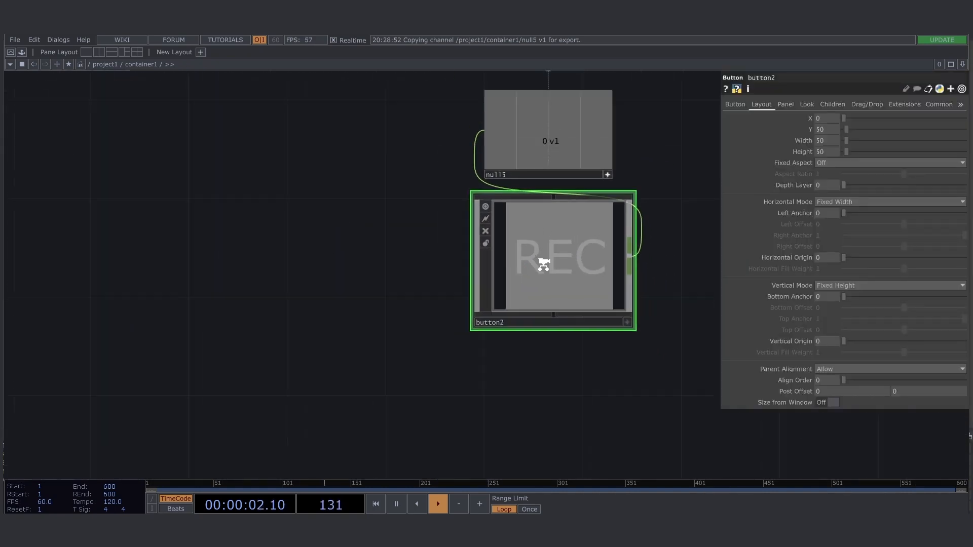
{"action": "scroll", "coordinate": [512, 288], "scroll_direction": "down", "scroll_amount": 8}
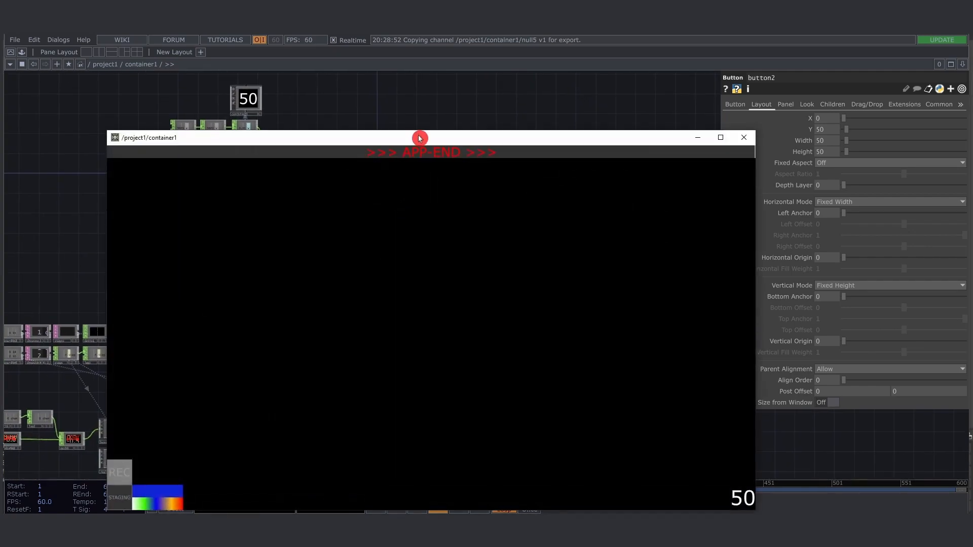
{"action": "left_click_drag", "start_coordinate": [419, 138], "coordinate": [425, 102]}
{"action": "left_click_drag", "start_coordinate": [561, 105], "coordinate": [576, 99]}
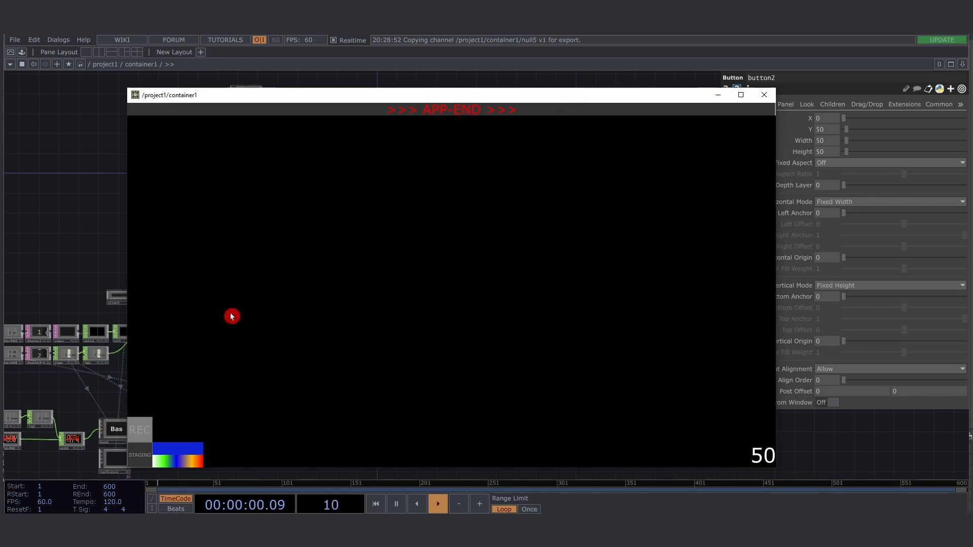
Step: Draw the digits 1, 2 and 3 in blue side by side across the container1 canvas
{"action": "left_click_drag", "start_coordinate": [229, 314], "coordinate": [311, 337]}
{"action": "left_click_drag", "start_coordinate": [419, 229], "coordinate": [491, 239]}
{"action": "left_click_drag", "start_coordinate": [450, 287], "coordinate": [476, 335]}
{"action": "mouse_move", "coordinate": [572, 212]}
{"action": "left_mouse_down"}
{"action": "mouse_move", "coordinate": [632, 311]}
{"action": "mouse_move", "coordinate": [521, 322]}
{"action": "left_mouse_up"}
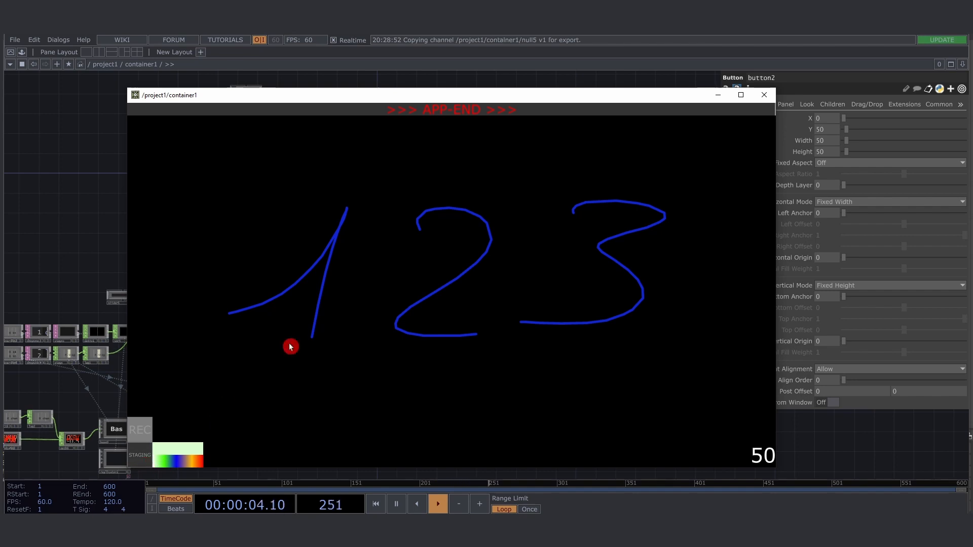
Step: Scrub the drawing timeline to each of the three stages, trace the digits 1, 2 and 3 in white, and scrub through the drawing
{"action": "left_click", "coordinate": [582, 109]}
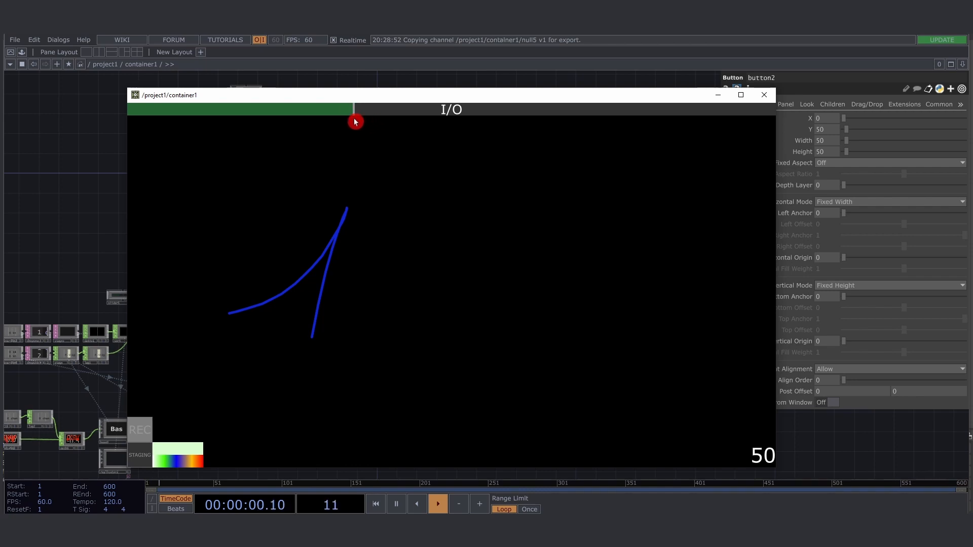
{"action": "mouse_move", "coordinate": [220, 321]}
{"action": "left_mouse_down"}
{"action": "mouse_move", "coordinate": [282, 278]}
{"action": "mouse_move", "coordinate": [314, 307]}
{"action": "mouse_move", "coordinate": [310, 326]}
{"action": "left_mouse_up"}
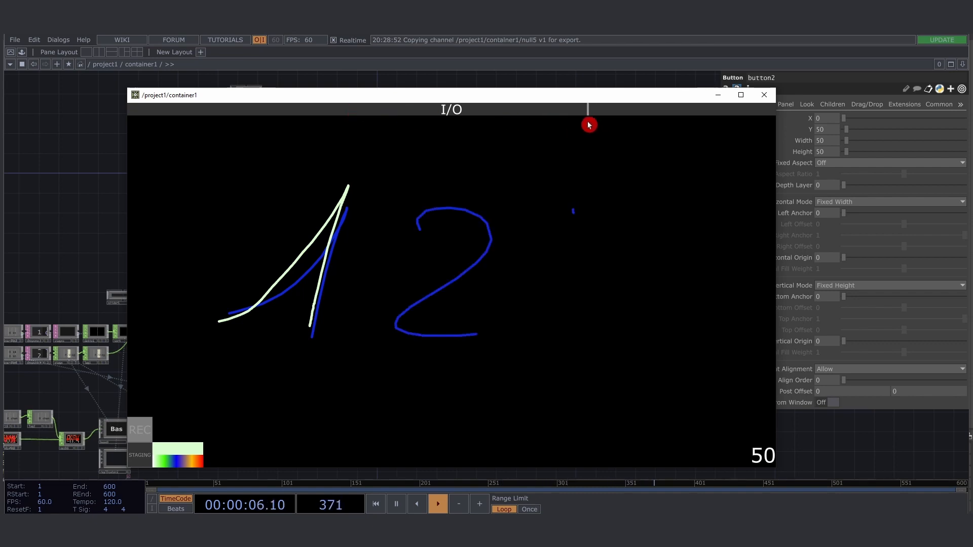
{"action": "left_click_drag", "start_coordinate": [588, 122], "coordinate": [573, 123]}
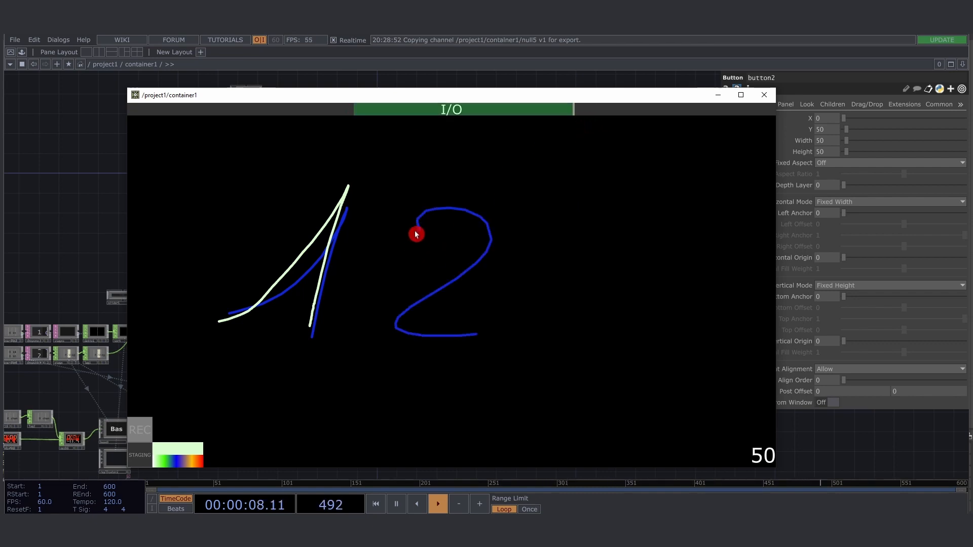
{"action": "mouse_move", "coordinate": [414, 230]}
{"action": "left_mouse_down"}
{"action": "mouse_move", "coordinate": [382, 337]}
{"action": "mouse_move", "coordinate": [475, 345]}
{"action": "left_mouse_up"}
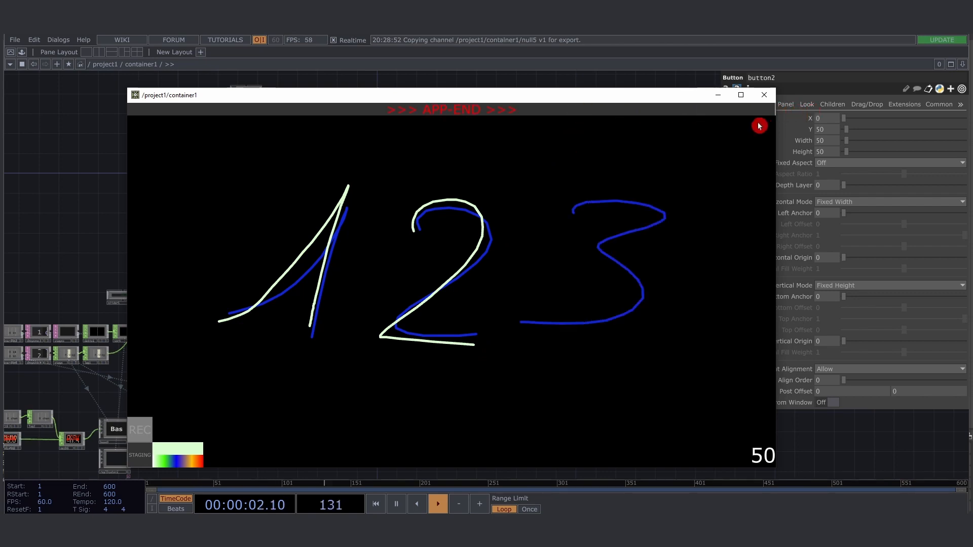
{"action": "left_click_drag", "start_coordinate": [774, 111], "coordinate": [768, 110]}
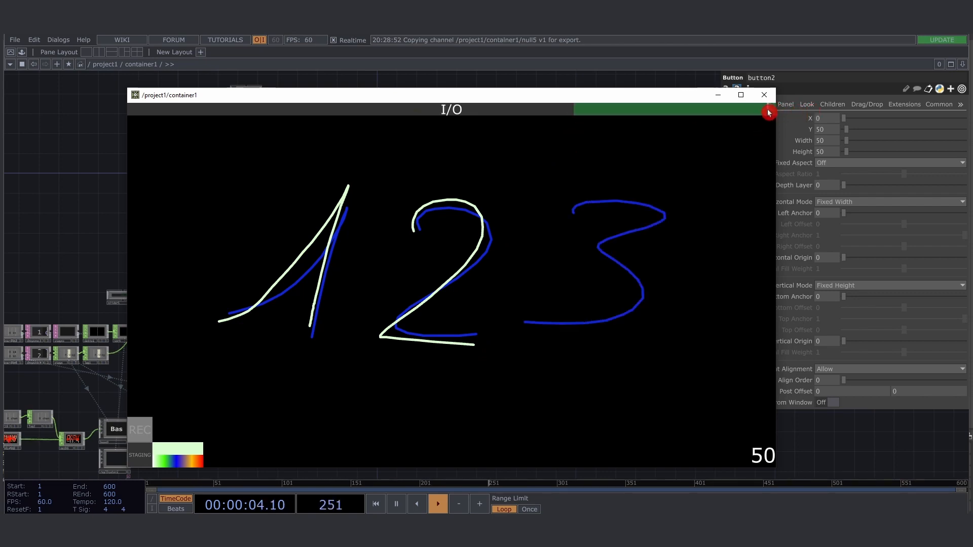
{"action": "mouse_move", "coordinate": [566, 202]}
{"action": "left_mouse_down"}
{"action": "mouse_move", "coordinate": [662, 205]}
{"action": "mouse_move", "coordinate": [609, 244]}
{"action": "mouse_move", "coordinate": [549, 352]}
{"action": "mouse_move", "coordinate": [521, 344]}
{"action": "left_mouse_up"}
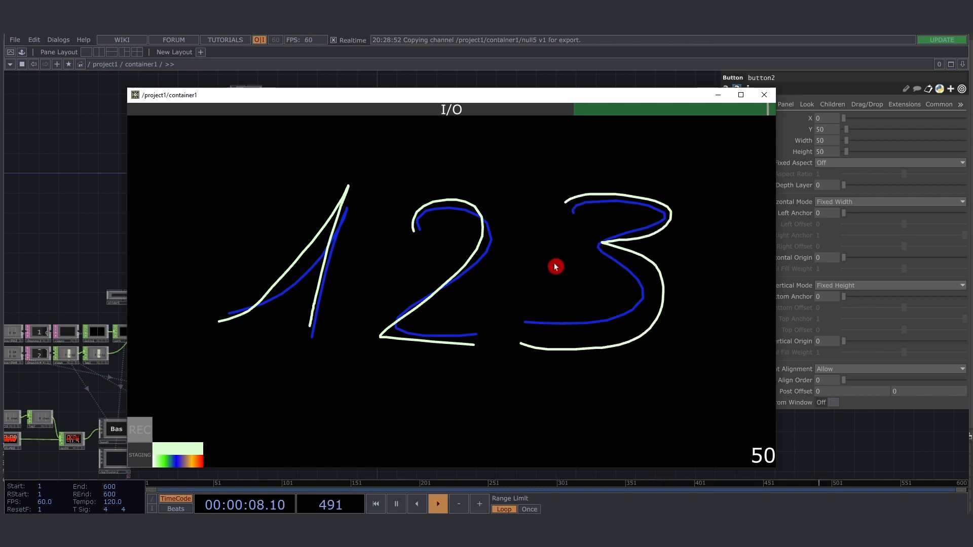
{"action": "mouse_move", "coordinate": [765, 110]}
{"action": "left_mouse_down"}
{"action": "mouse_move", "coordinate": [506, 110]}
{"action": "mouse_move", "coordinate": [124, 150]}
{"action": "mouse_move", "coordinate": [707, 126]}
{"action": "mouse_move", "coordinate": [131, 135]}
{"action": "mouse_move", "coordinate": [706, 122]}
{"action": "mouse_move", "coordinate": [309, 117]}
{"action": "mouse_move", "coordinate": [443, 126]}
{"action": "mouse_move", "coordinate": [888, 118]}
{"action": "left_mouse_up"}
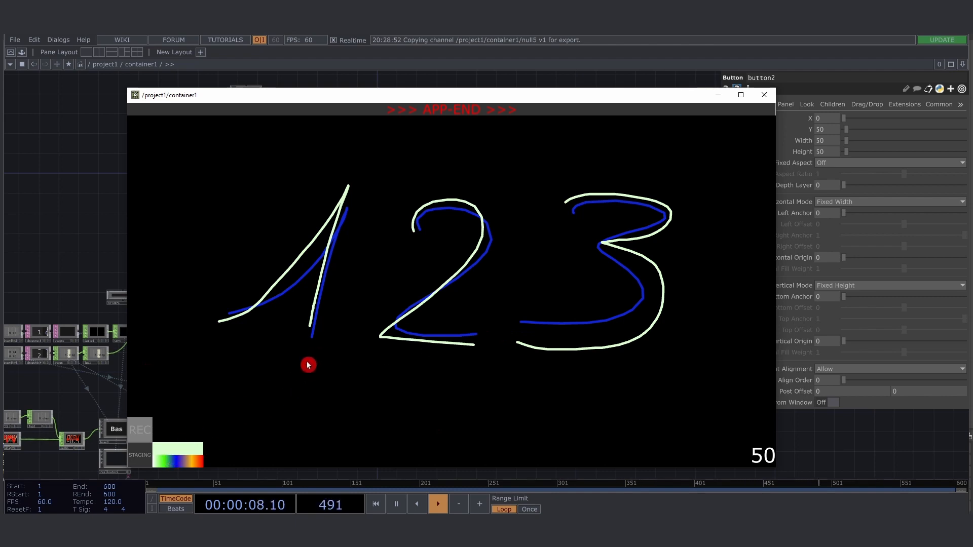
{"action": "left_click", "coordinate": [343, 110]}
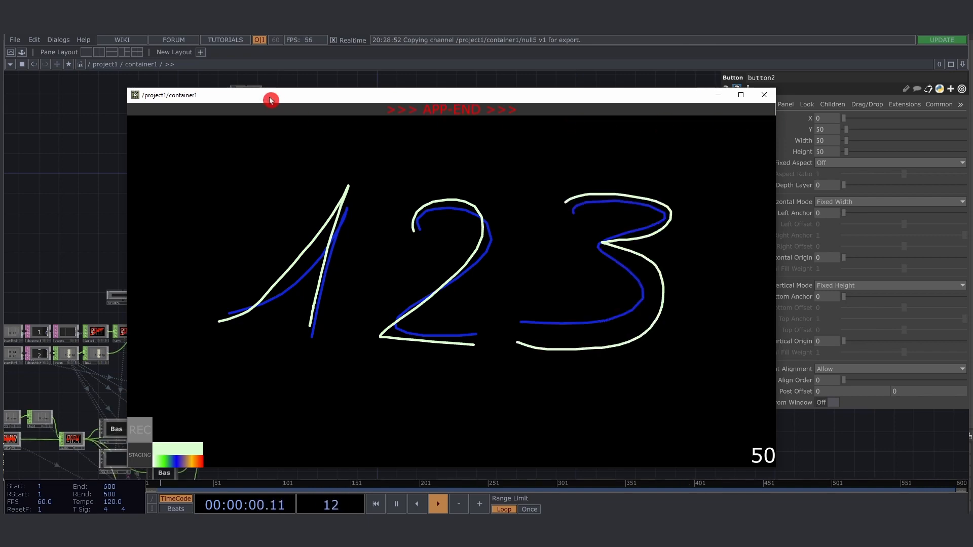
Step: Move the container1 window aside and examine the vo1, vo2 and vo3 voice components and their connections in the network
{"action": "left_click_drag", "start_coordinate": [269, 96], "coordinate": [560, 89]}
{"action": "left_click_drag", "start_coordinate": [291, 297], "coordinate": [329, 83]}
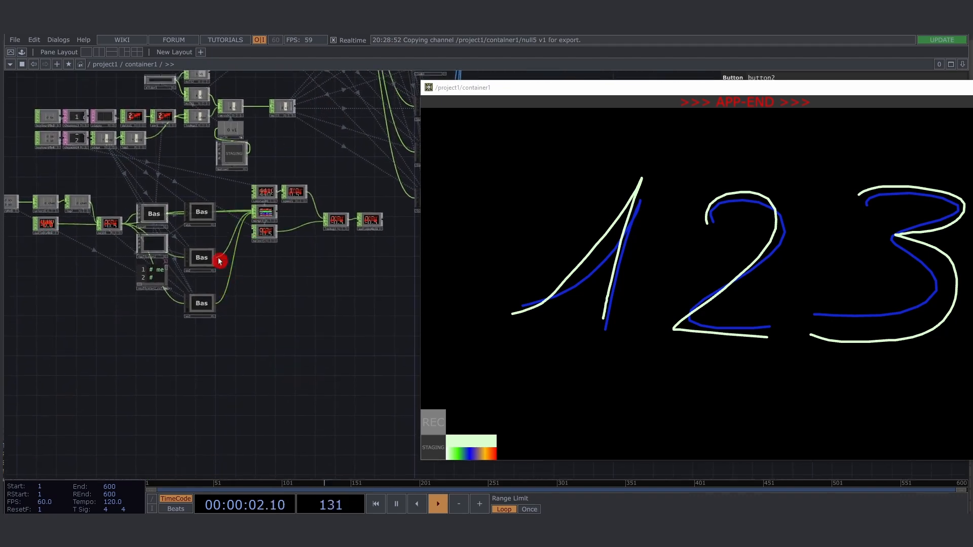
{"action": "scroll", "coordinate": [180, 214], "scroll_direction": "up", "scroll_amount": 2}
{"action": "scroll", "coordinate": [232, 225], "scroll_direction": "up", "scroll_amount": 2}
{"action": "left_click_drag", "start_coordinate": [308, 337], "coordinate": [257, 350]}
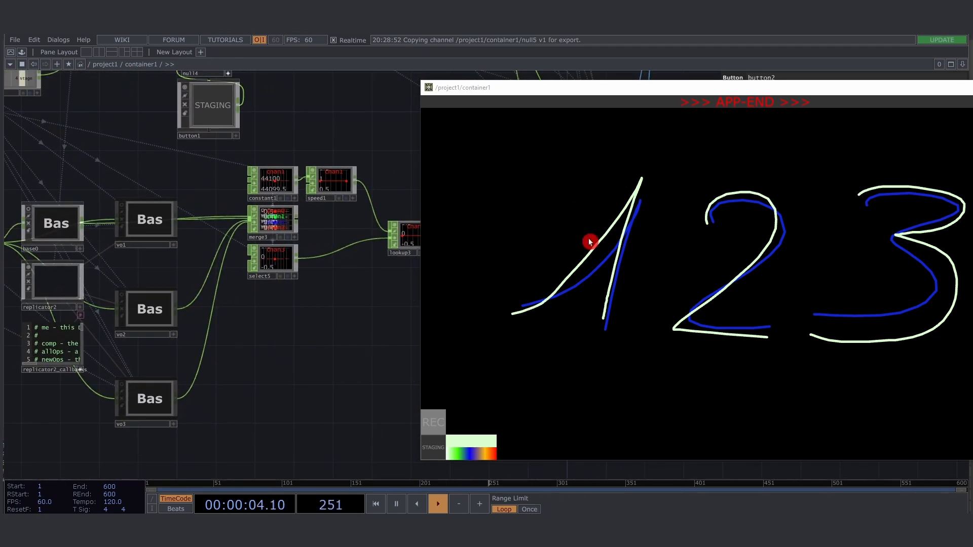
Step: Switch the drawing app to PERFORM mode and show the waveforms in the viewers of vo1, vo2 and vo3
{"action": "left_click", "coordinate": [435, 451]}
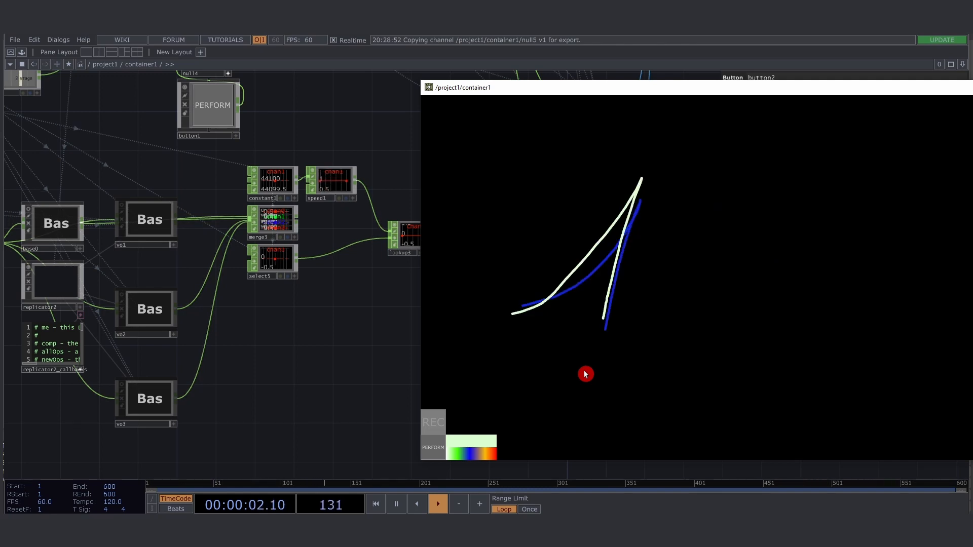
{"action": "right_click_drag", "start_coordinate": [122, 173], "coordinate": [138, 464]}
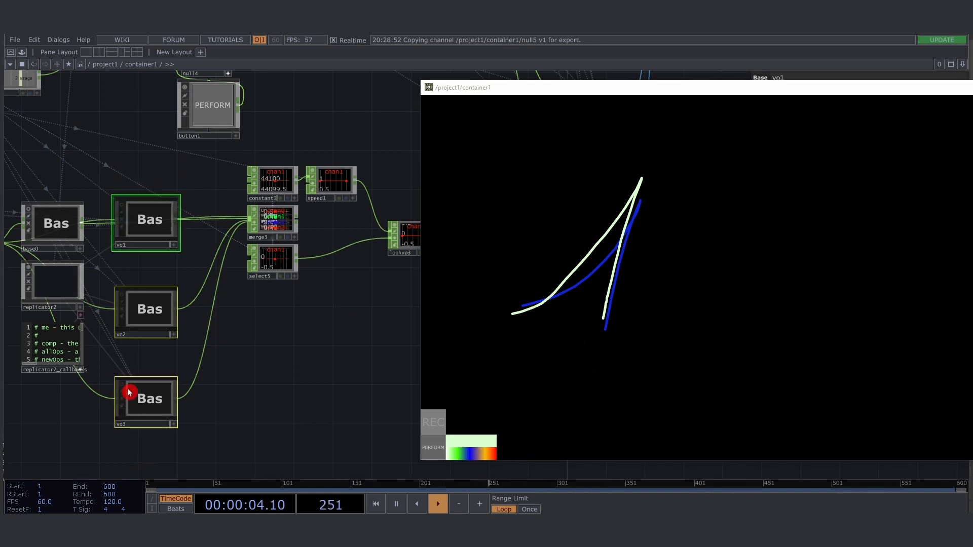
{"action": "left_click", "coordinate": [123, 386]}
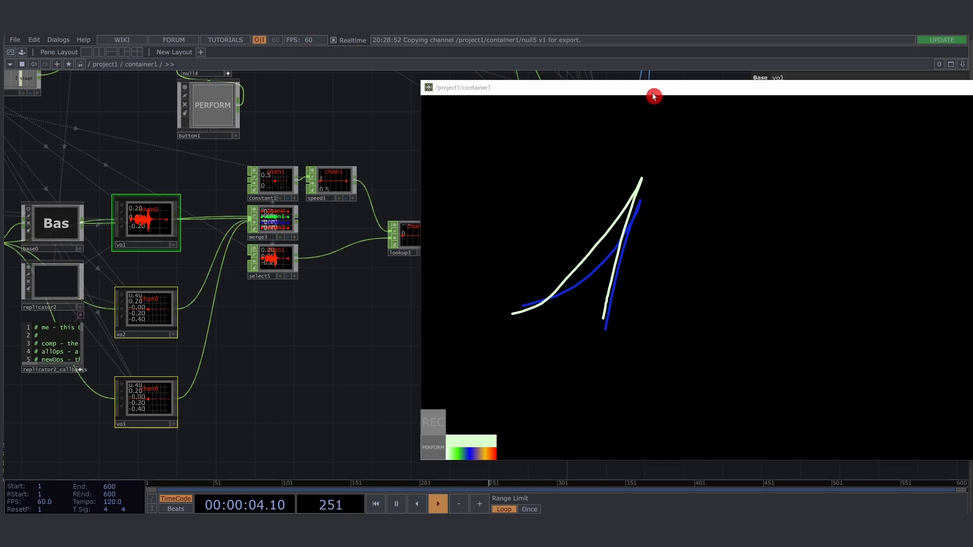
Step: Reposition the container1 window clear of the voice network and watch the drawing play beside the vo1, vo2 and vo3 waveforms
{"action": "mouse_move", "coordinate": [636, 87]}
{"action": "left_mouse_down"}
{"action": "mouse_move", "coordinate": [644, 169]}
{"action": "mouse_move", "coordinate": [574, 157]}
{"action": "left_mouse_up"}
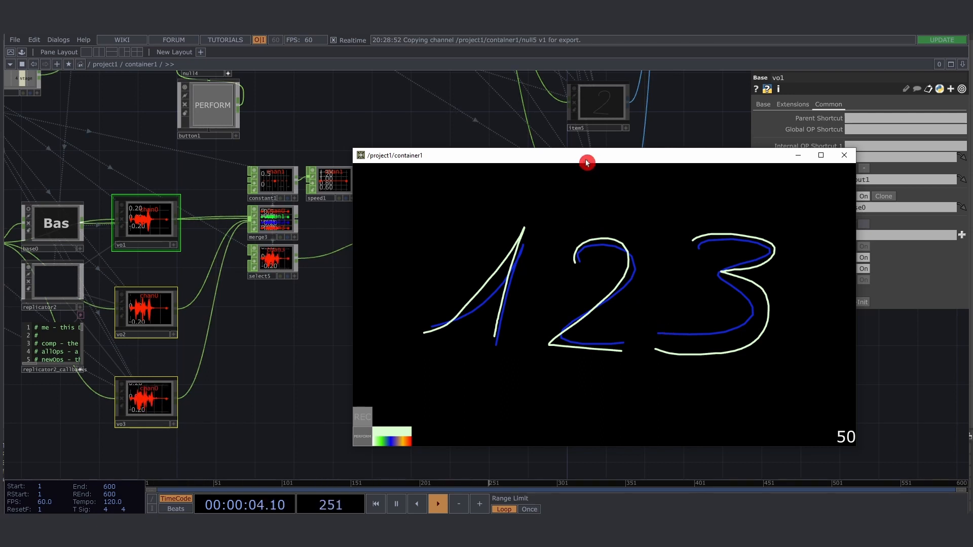
{"action": "left_click_drag", "start_coordinate": [587, 160], "coordinate": [580, 158]}
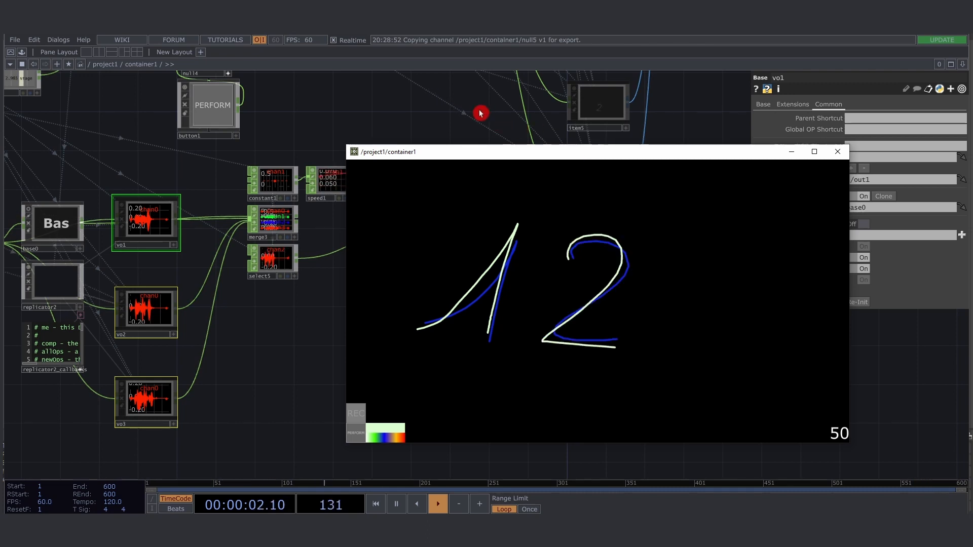
{"action": "left_click_drag", "start_coordinate": [477, 156], "coordinate": [575, 153]}
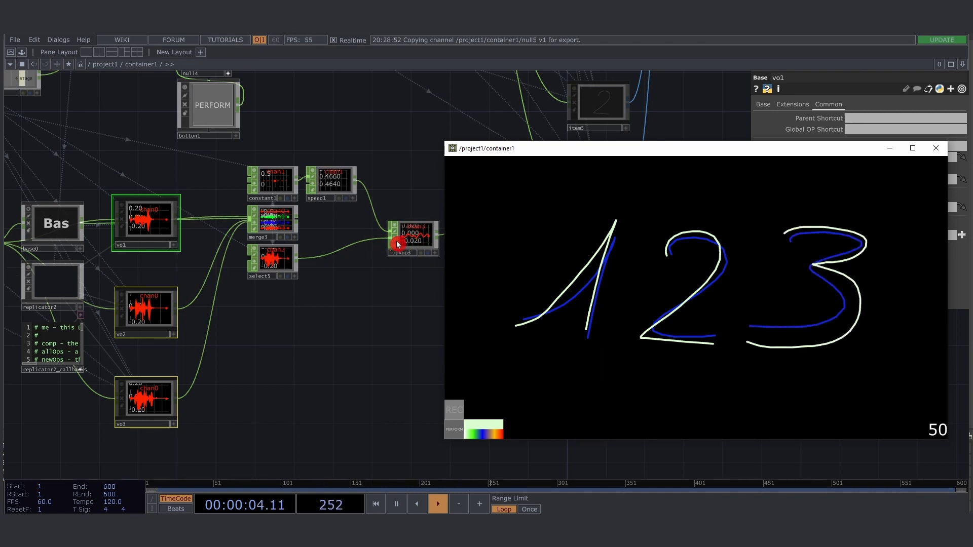
{"action": "left_click_drag", "start_coordinate": [646, 153], "coordinate": [633, 167]}
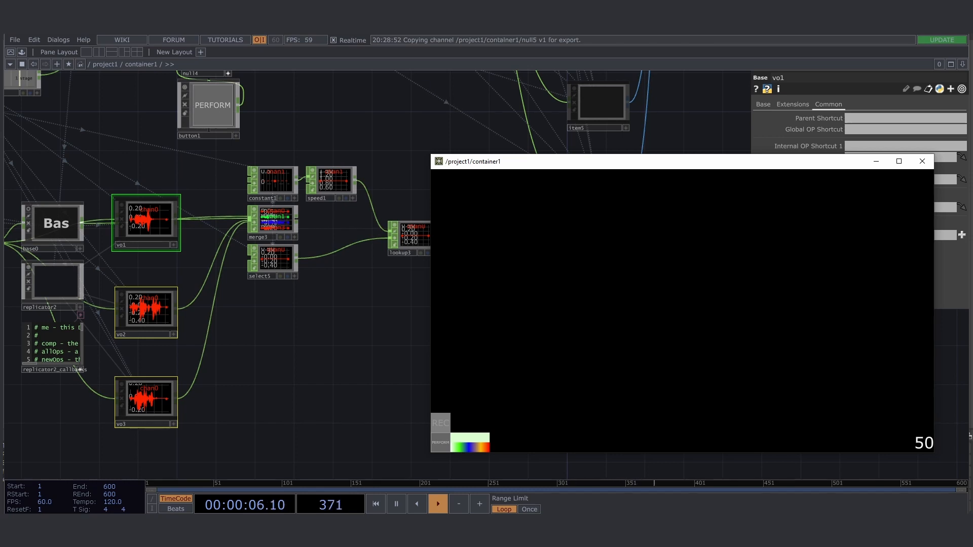
Step: Record the drawing playback with REC, stop the recording, and move the container1 window aside
{"action": "left_click", "coordinate": [442, 428]}
{"action": "left_click", "coordinate": [442, 428]}
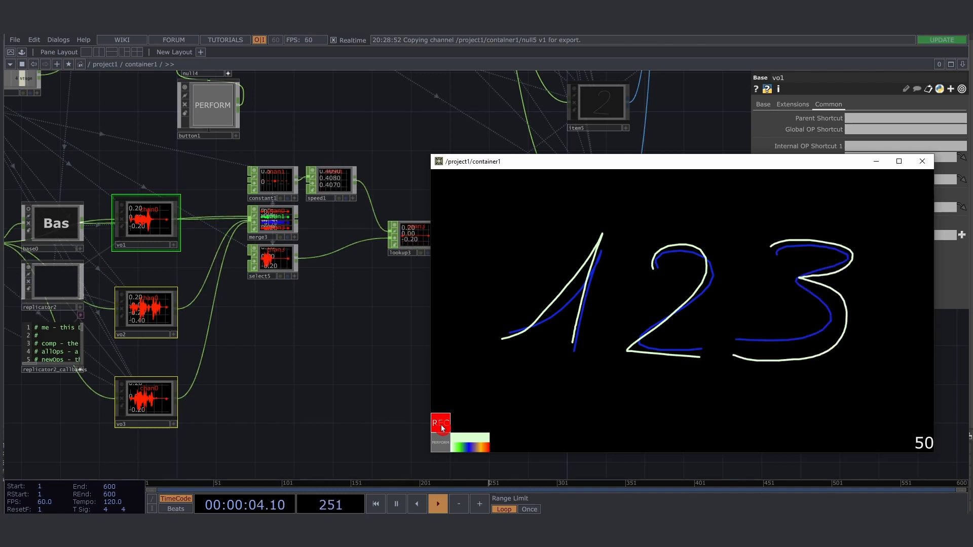
{"action": "left_click", "coordinate": [442, 429]}
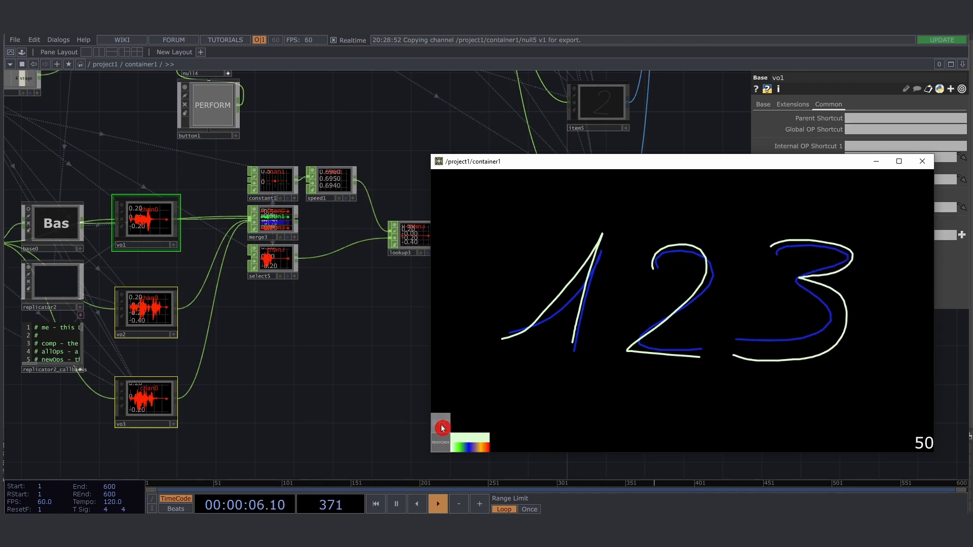
{"action": "left_click_drag", "start_coordinate": [577, 162], "coordinate": [450, 146]}
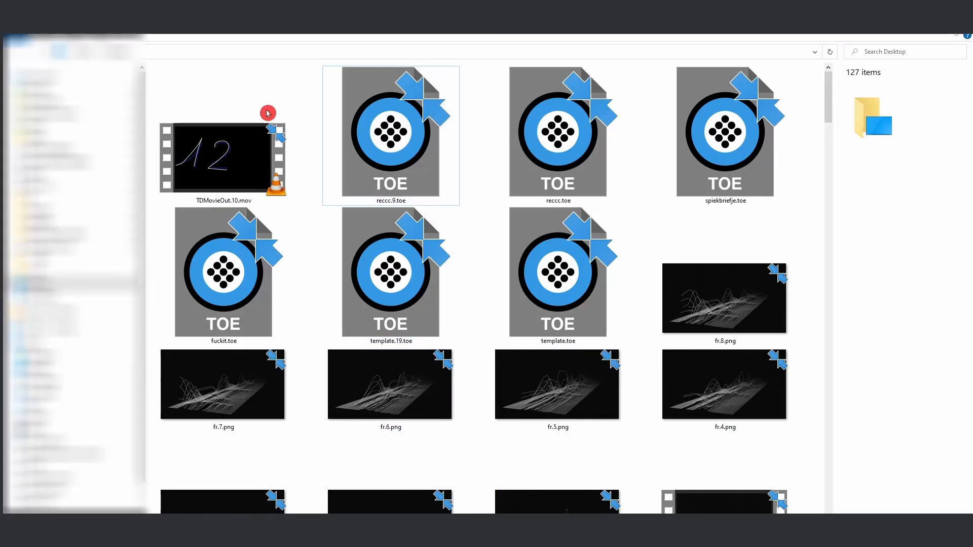
Step: Switch to the Desktop folder in the file manager and play the exported movie TDMovieOut.10.mov
{"action": "left_click", "coordinate": [260, 147]}
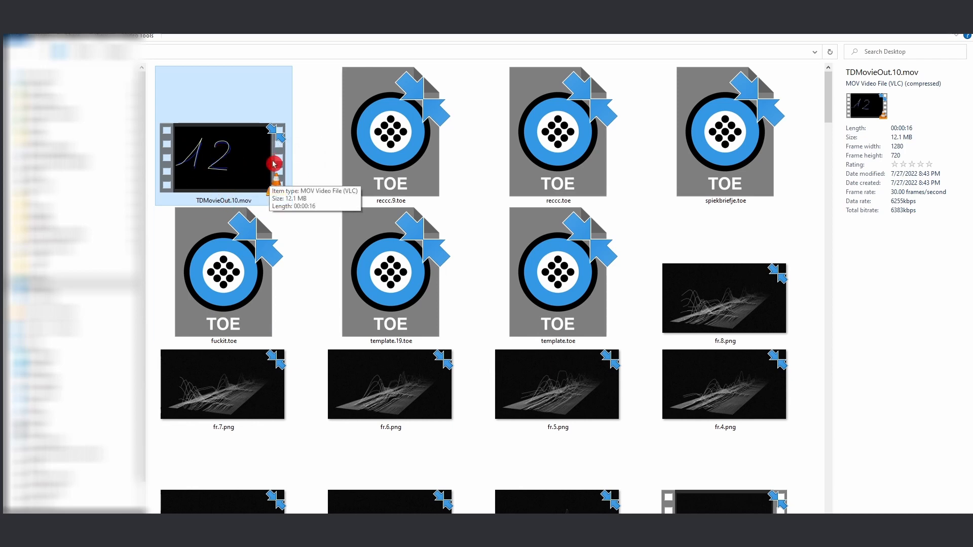
{"action": "double_click", "coordinate": [230, 157]}
{"action": "left_click_drag", "start_coordinate": [351, 34], "coordinate": [472, 114]}
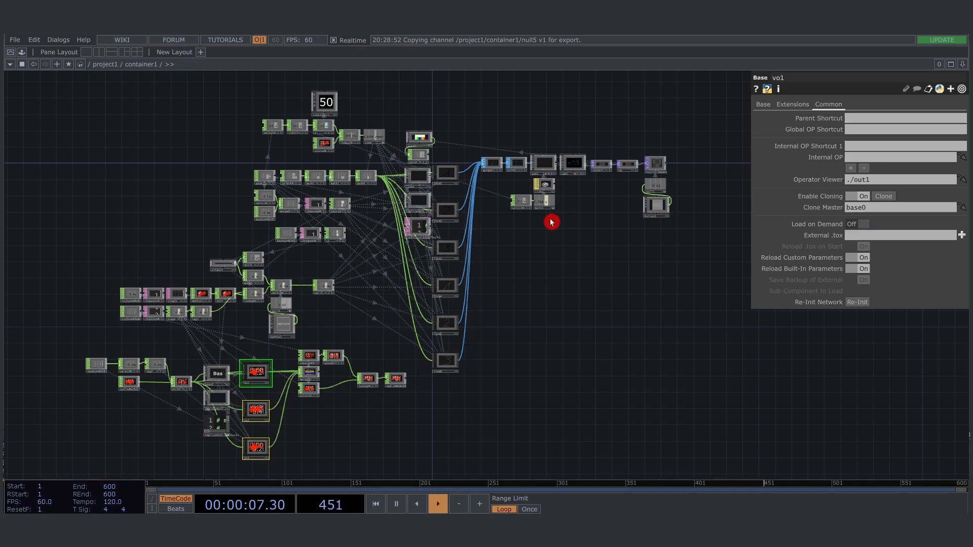
Step: Return to the container1 network, enter the line0 component, and inspect the trail1 operator's parameters
{"action": "scroll", "coordinate": [428, 157], "scroll_direction": "up", "scroll_amount": 6}
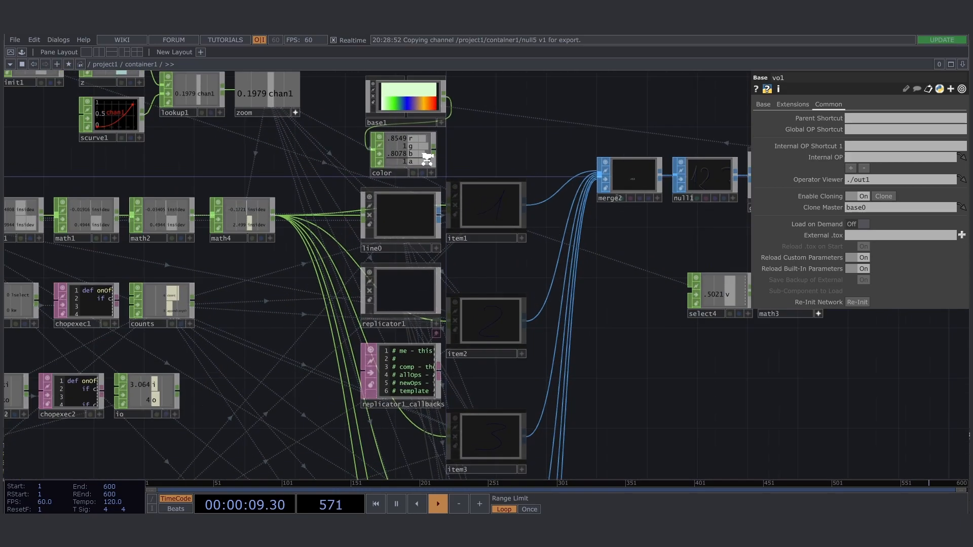
{"action": "left_click_drag", "start_coordinate": [298, 205], "coordinate": [354, 183]}
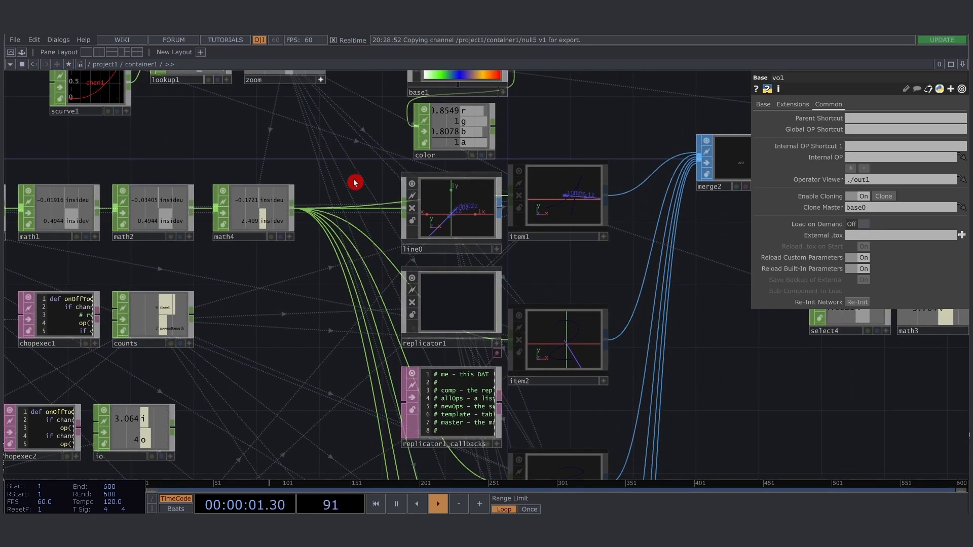
{"action": "double_click", "coordinate": [453, 204]}
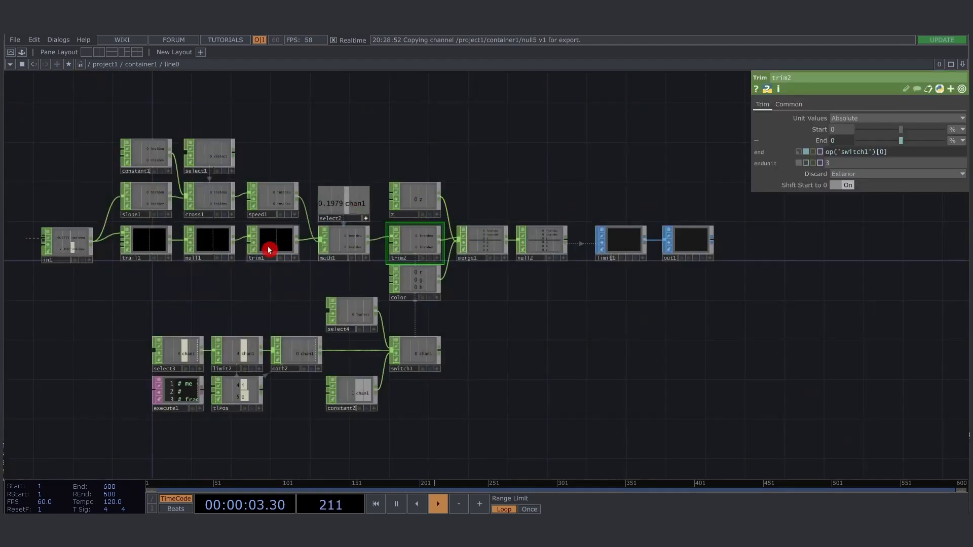
{"action": "left_click", "coordinate": [147, 248]}
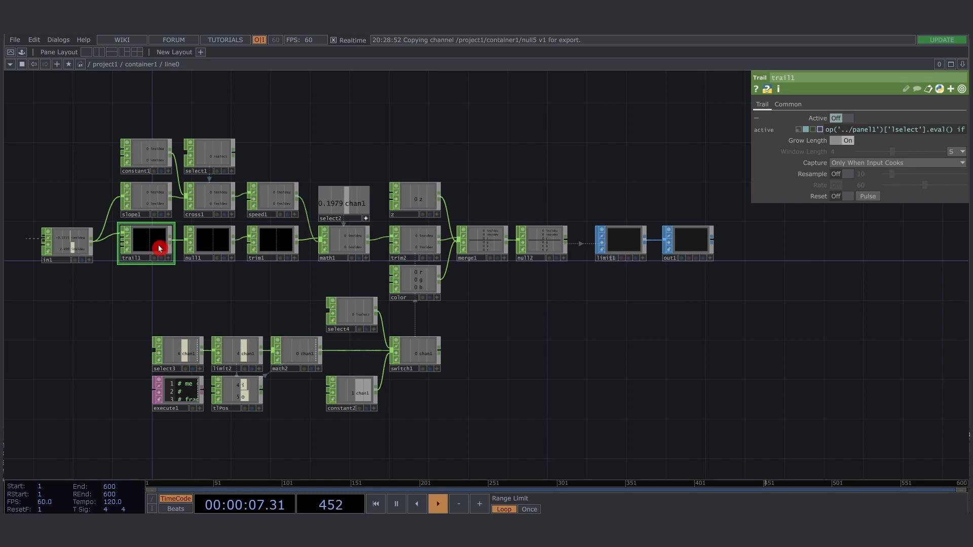
Step: Examine the slope1, cross1 and speed1 chain inside line0 and inspect the parameters of speed1
{"action": "left_click_drag", "start_coordinate": [90, 171], "coordinate": [122, 195]}
{"action": "scroll", "coordinate": [161, 188], "scroll_direction": "up", "scroll_amount": 5}
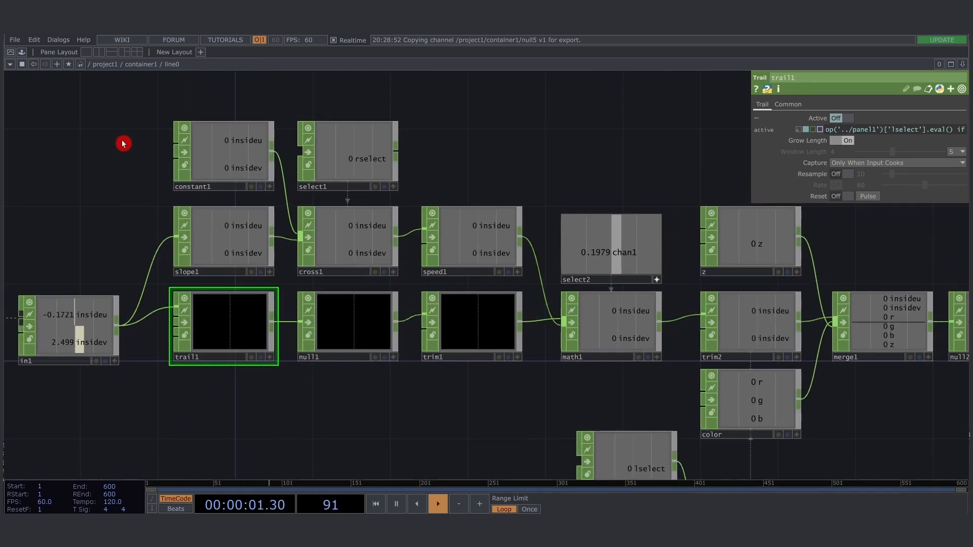
{"action": "left_click", "coordinate": [217, 244]}
{"action": "left_click", "coordinate": [495, 246]}
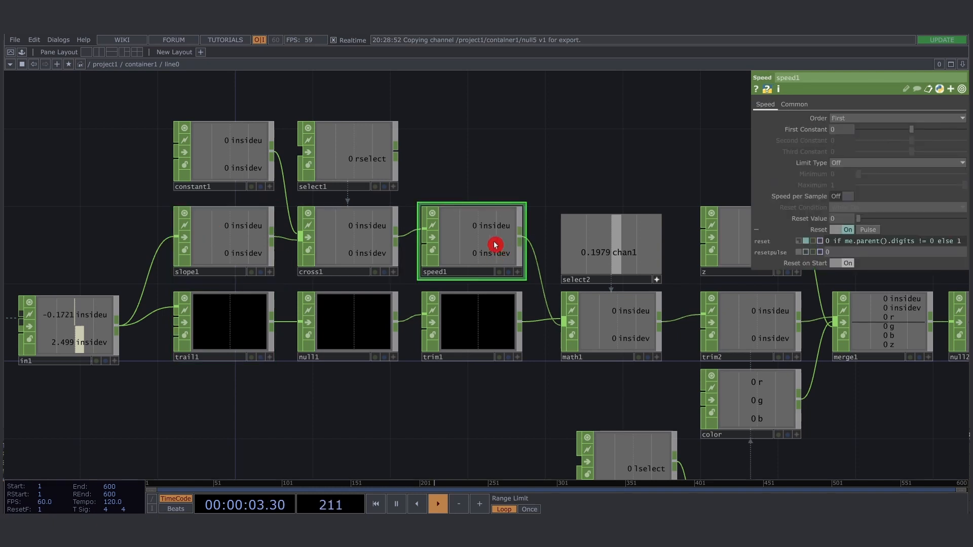
{"action": "right_click_drag", "start_coordinate": [123, 223], "coordinate": [400, 251]}
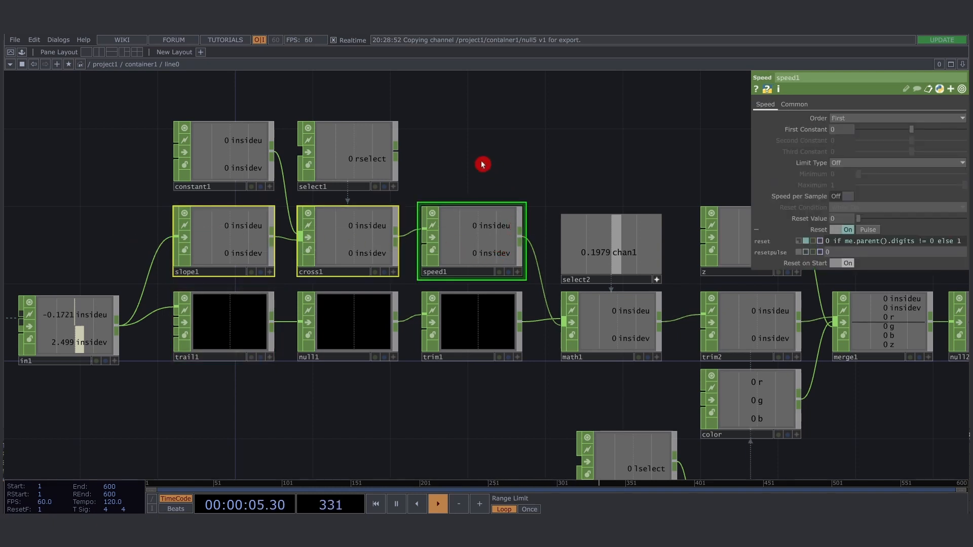
{"action": "left_click_drag", "start_coordinate": [478, 155], "coordinate": [463, 147]}
{"action": "left_click", "coordinate": [490, 238]}
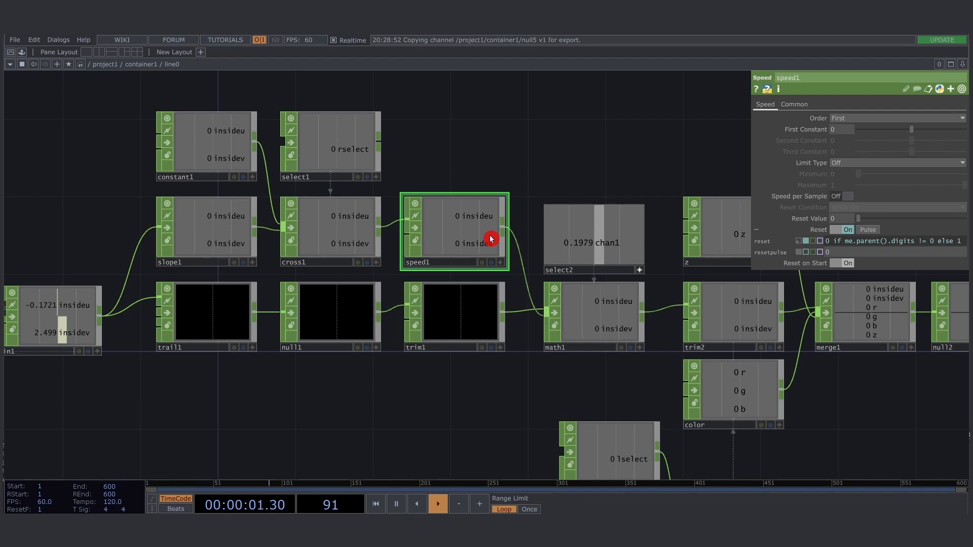
Step: Leave line0 and examine the zoom operators from select3 through lookup1, together with the nested number display container
{"action": "scroll", "coordinate": [505, 249], "scroll_direction": "down", "scroll_amount": 12}
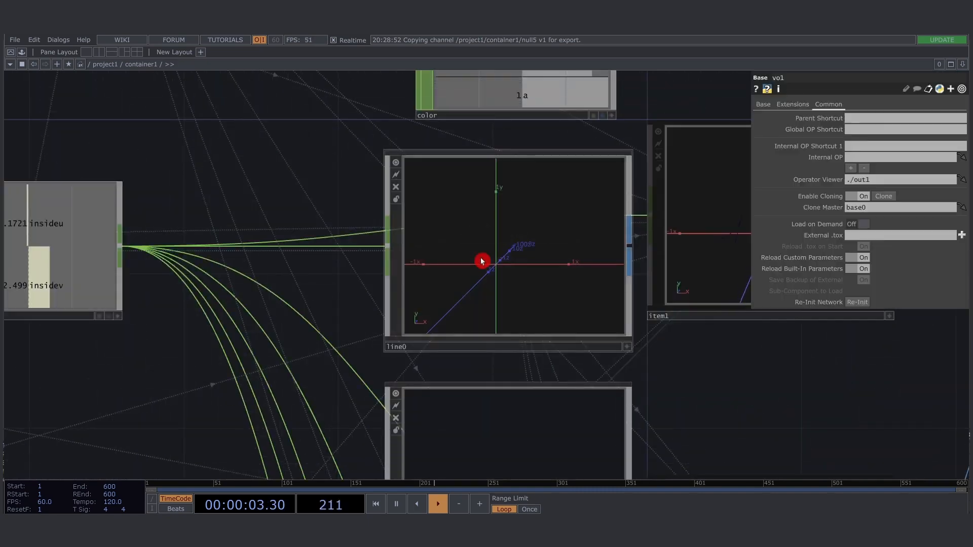
{"action": "scroll", "coordinate": [490, 296], "scroll_direction": "down", "scroll_amount": 3}
{"action": "scroll", "coordinate": [489, 298], "scroll_direction": "down", "scroll_amount": 3}
{"action": "left_click_drag", "start_coordinate": [374, 206], "coordinate": [510, 310]}
{"action": "scroll", "coordinate": [510, 311], "scroll_direction": "down", "scroll_amount": 3}
{"action": "left_click_drag", "start_coordinate": [380, 301], "coordinate": [473, 318]}
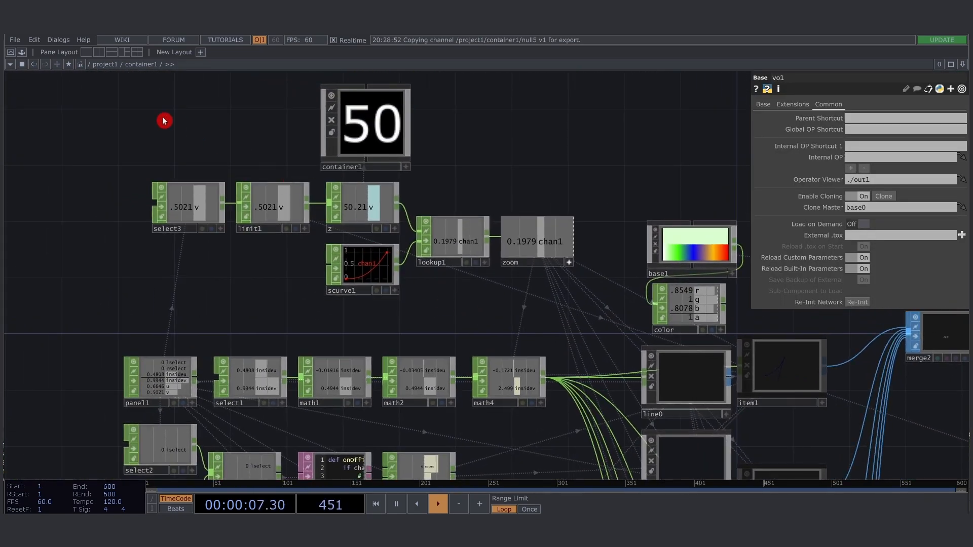
{"action": "left_click_drag", "start_coordinate": [163, 120], "coordinate": [624, 316]}
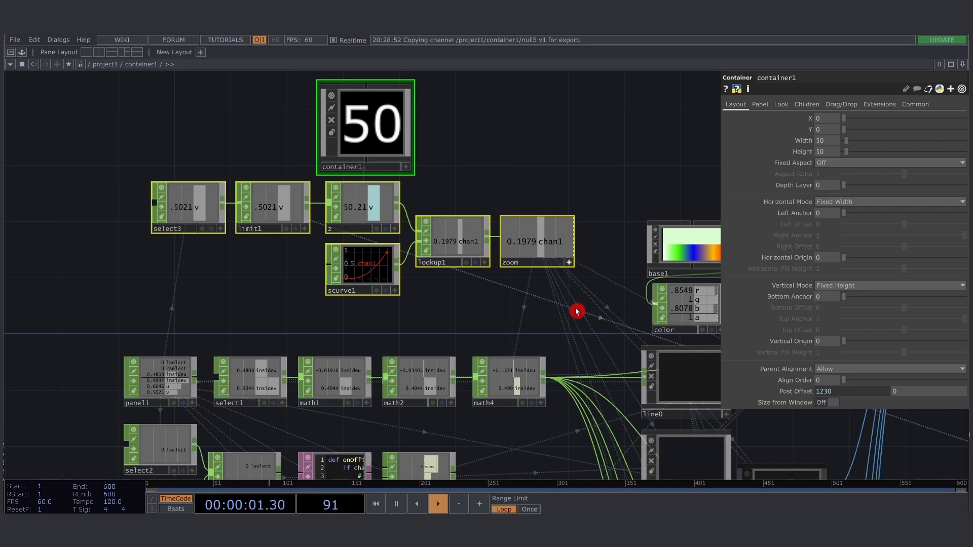
{"action": "scroll", "coordinate": [416, 297], "scroll_direction": "down", "scroll_amount": 2}
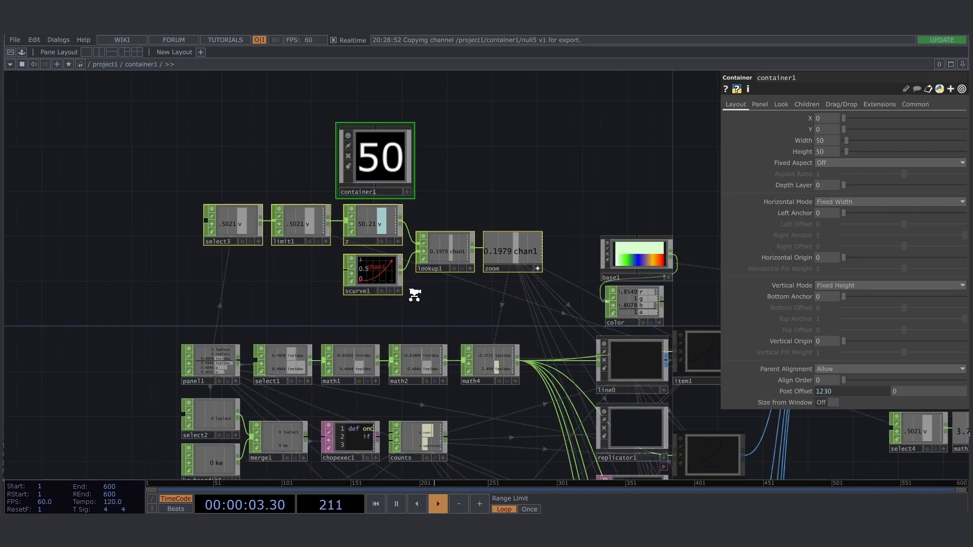
Step: Inspect the counts constant and the chopexec1 script that increments its count and appendLength values
{"action": "left_click_drag", "start_coordinate": [495, 378], "coordinate": [495, 319]}
{"action": "scroll", "coordinate": [502, 294], "scroll_direction": "up", "scroll_amount": 5}
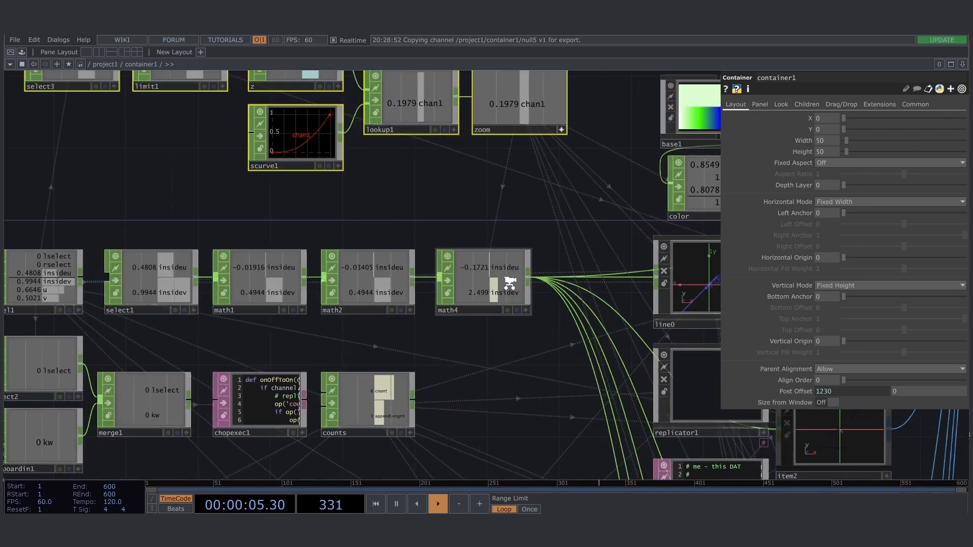
{"action": "left_click_drag", "start_coordinate": [421, 400], "coordinate": [547, 266]}
{"action": "left_click_drag", "start_coordinate": [525, 334], "coordinate": [584, 141]}
{"action": "left_click_drag", "start_coordinate": [556, 292], "coordinate": [645, 315]}
{"action": "right_click_drag", "start_coordinate": [639, 311], "coordinate": [449, 195]}
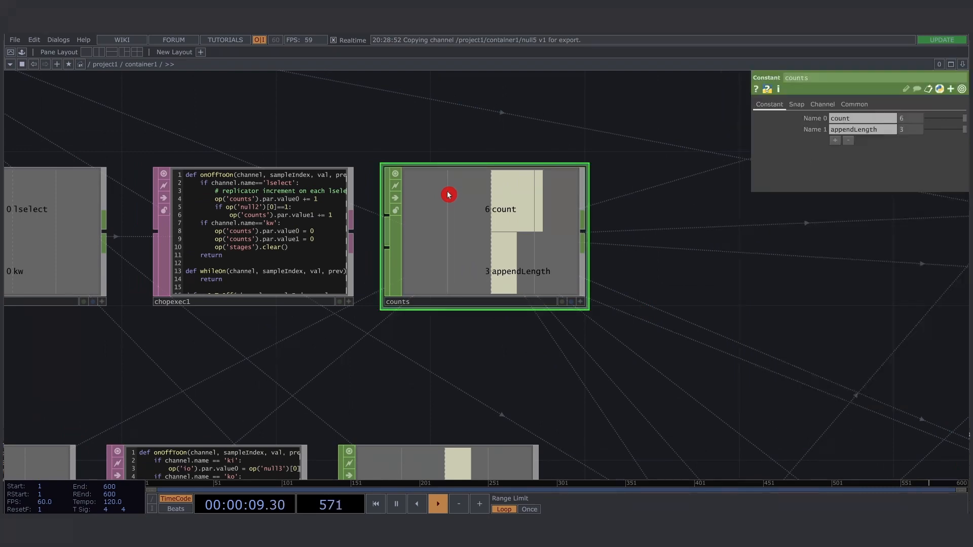
{"action": "scroll", "coordinate": [557, 239], "scroll_direction": "down", "scroll_amount": 2}
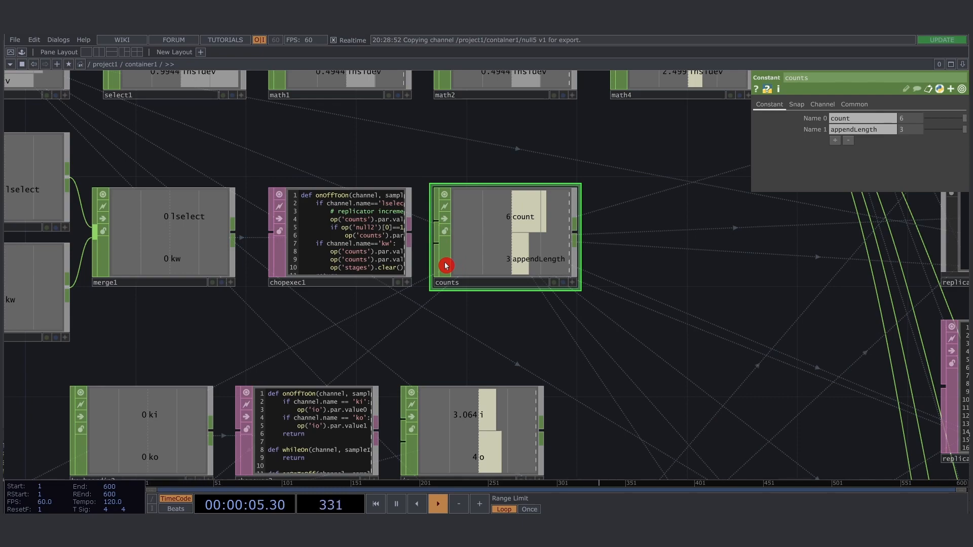
{"action": "scroll", "coordinate": [365, 276], "scroll_direction": "down", "scroll_amount": 5}
Step: Re-enter line0, examine the select4, constant2 and switch1 operators that control trimming, and return to the container1 network
{"action": "scroll", "coordinate": [611, 188], "scroll_direction": "up", "scroll_amount": 6}
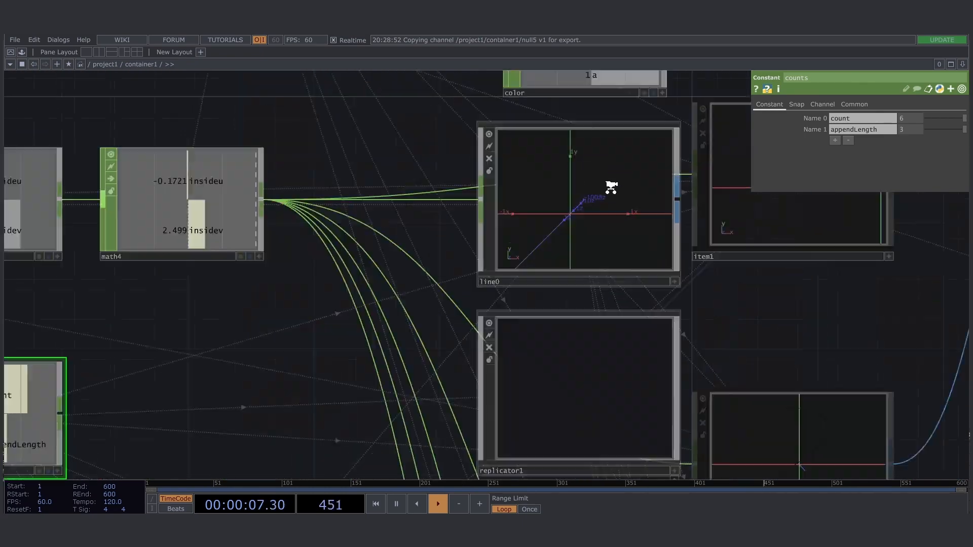
{"action": "scroll", "coordinate": [611, 187], "scroll_direction": "up", "scroll_amount": 3}
{"action": "left_click_drag", "start_coordinate": [522, 358], "coordinate": [601, 308]}
{"action": "scroll", "coordinate": [435, 296], "scroll_direction": "up", "scroll_amount": 3}
{"action": "left_click_drag", "start_coordinate": [322, 243], "coordinate": [289, 274]}
{"action": "right_click_drag", "start_coordinate": [498, 425], "coordinate": [390, 307]}
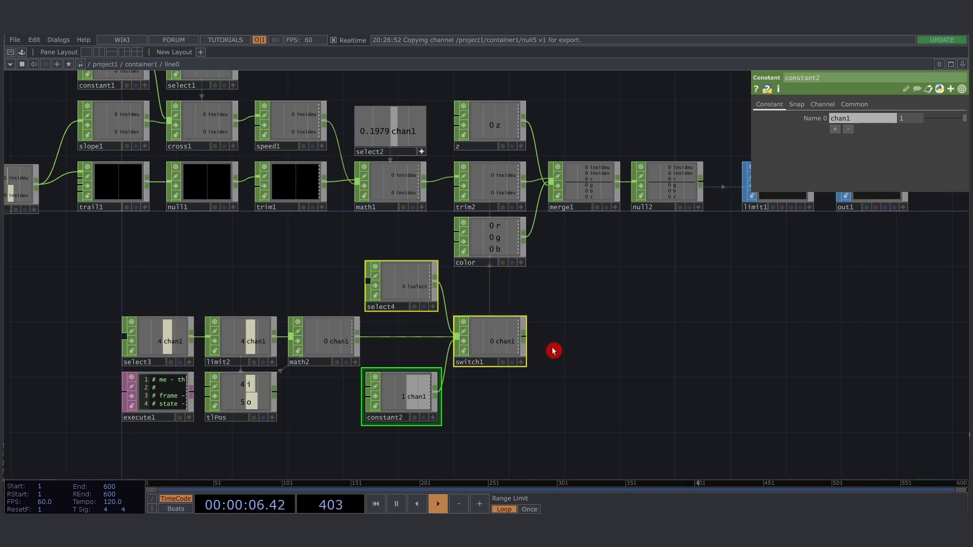
{"action": "key", "text": "u"}
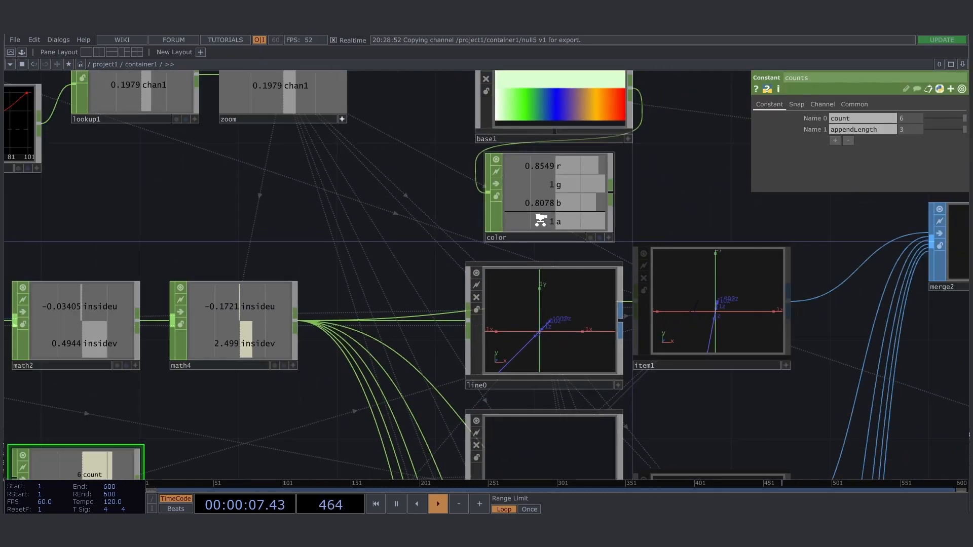
Step: Examine the keyboardin2, chopexec2 and io operators that handle the i and o keys
{"action": "middle_click_drag", "start_coordinate": [541, 219], "coordinate": [526, 222]}
{"action": "left_click_drag", "start_coordinate": [478, 327], "coordinate": [530, 271]}
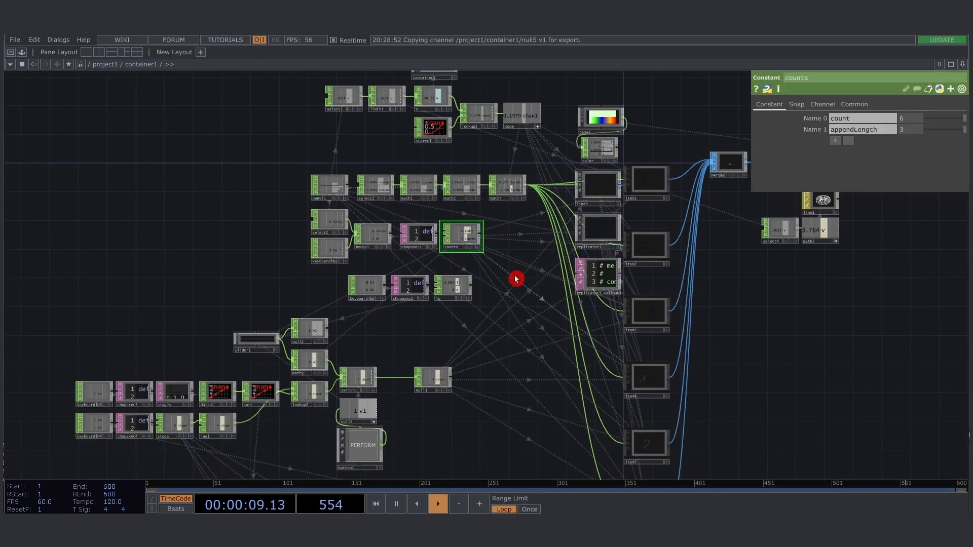
{"action": "middle_click_drag", "start_coordinate": [440, 286], "coordinate": [542, 304]}
{"action": "left_click_drag", "start_coordinate": [543, 304], "coordinate": [571, 281]}
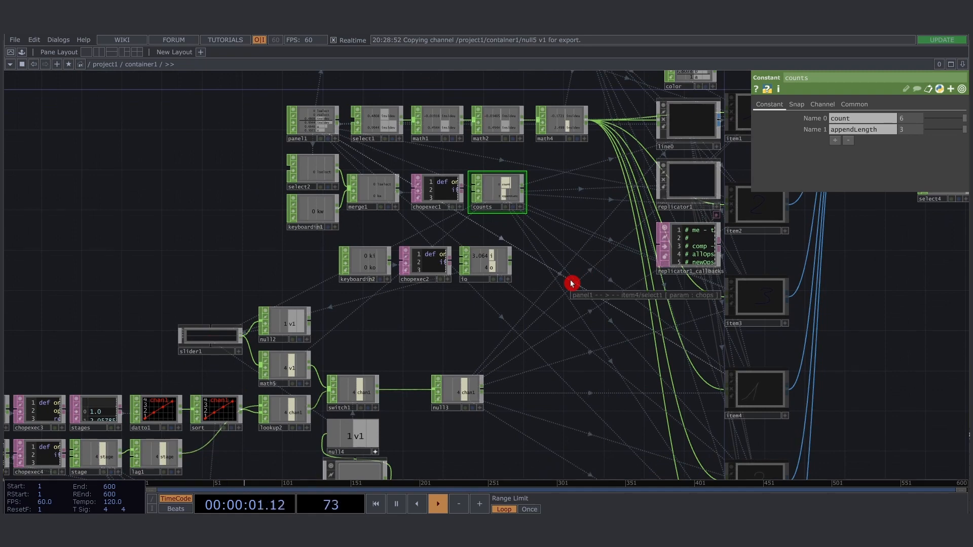
{"action": "left_click_drag", "start_coordinate": [313, 260], "coordinate": [554, 282]}
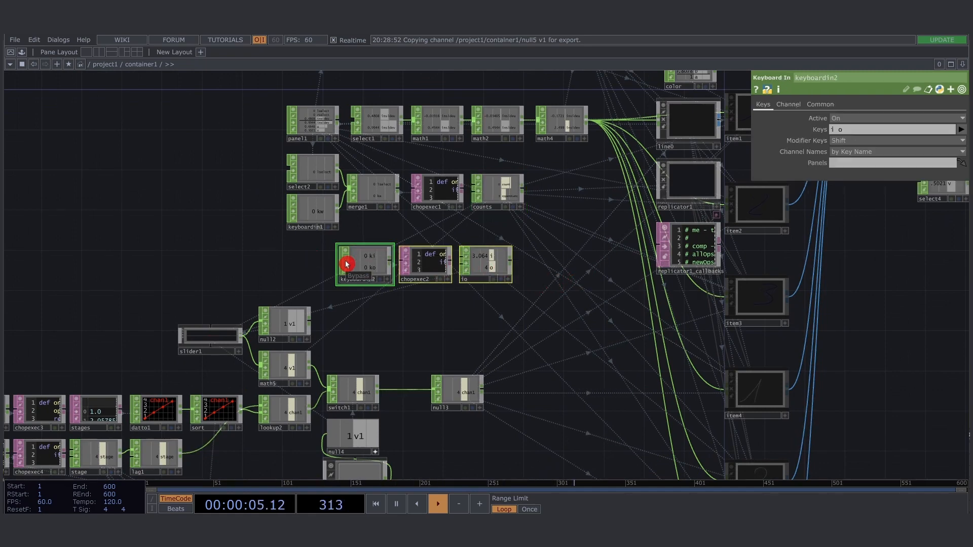
Step: Examine the base1 color picker and its color null above line0
{"action": "left_click_drag", "start_coordinate": [558, 202], "coordinate": [337, 370]}
{"action": "scroll", "coordinate": [495, 185], "scroll_direction": "up", "scroll_amount": 4}
{"action": "left_click_drag", "start_coordinate": [387, 123], "coordinate": [523, 264]}
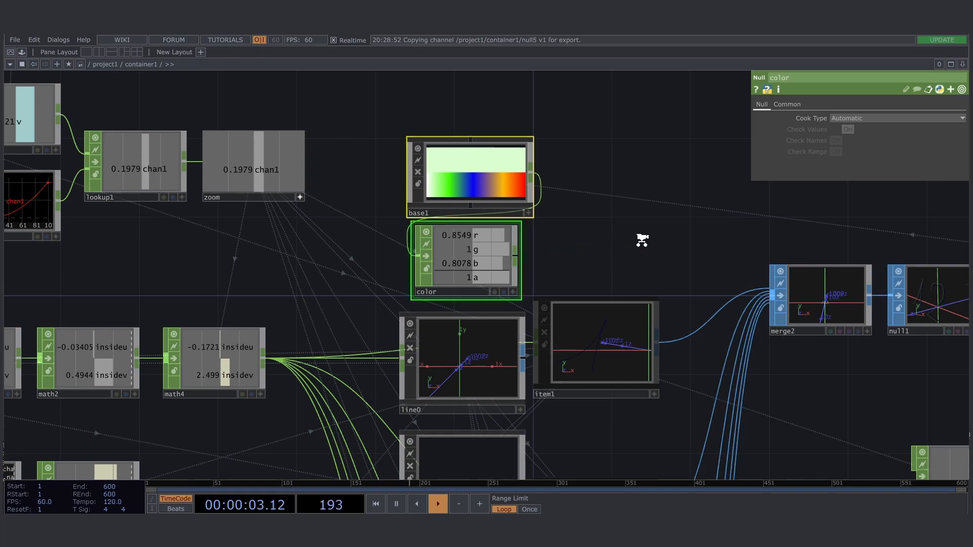
{"action": "scroll", "coordinate": [642, 240], "scroll_direction": "down", "scroll_amount": 5}
{"action": "scroll", "coordinate": [628, 248], "scroll_direction": "down", "scroll_amount": 3}
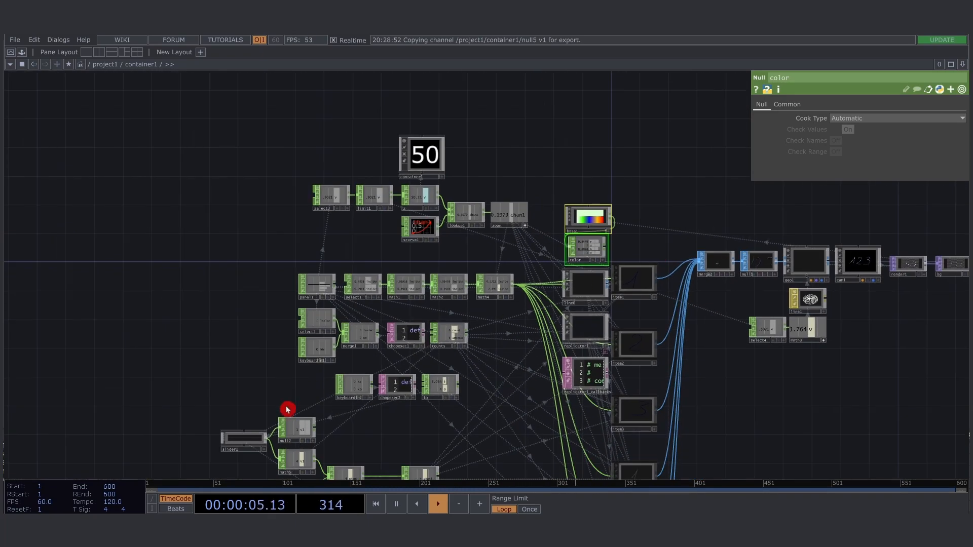
Step: Examine the slider1 component and its connections to the null2 and math5 operators
{"action": "scroll", "coordinate": [287, 410], "scroll_direction": "up", "scroll_amount": 10}
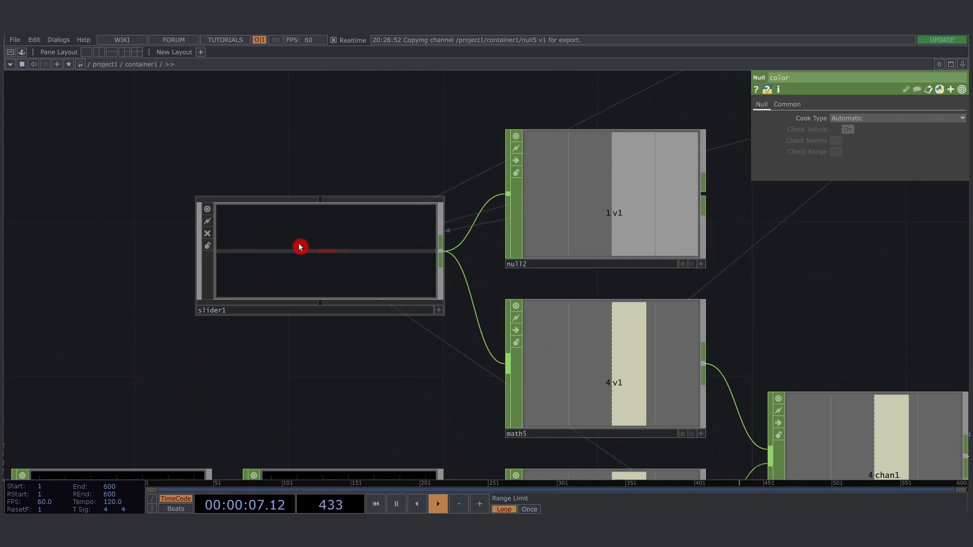
{"action": "scroll", "coordinate": [323, 239], "scroll_direction": "up", "scroll_amount": 2}
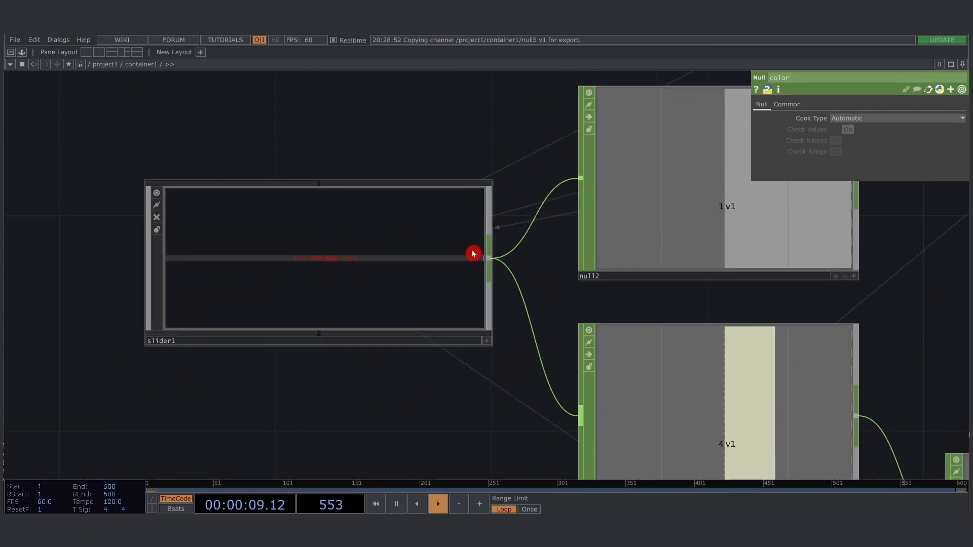
{"action": "scroll", "coordinate": [308, 248], "scroll_direction": "up", "scroll_amount": 2}
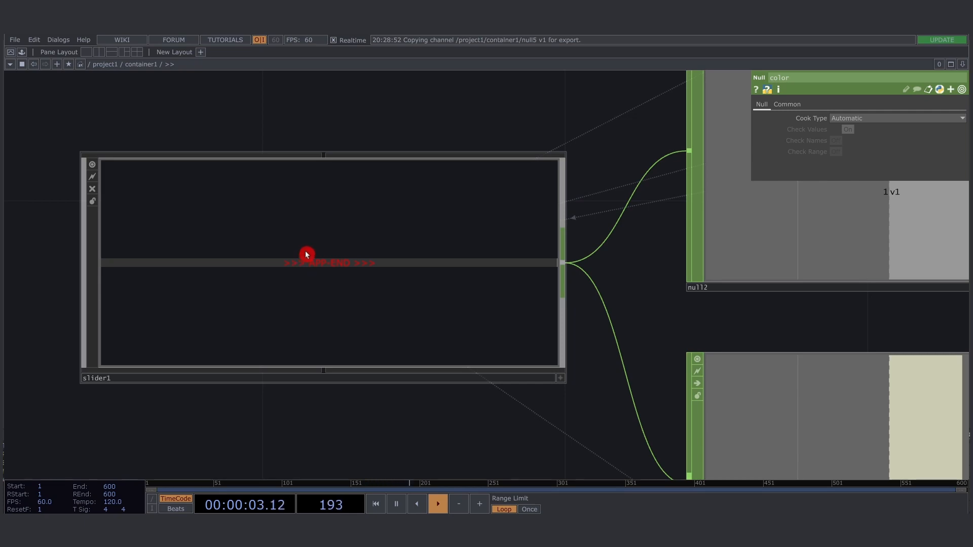
{"action": "scroll", "coordinate": [293, 230], "scroll_direction": "down", "scroll_amount": 5}
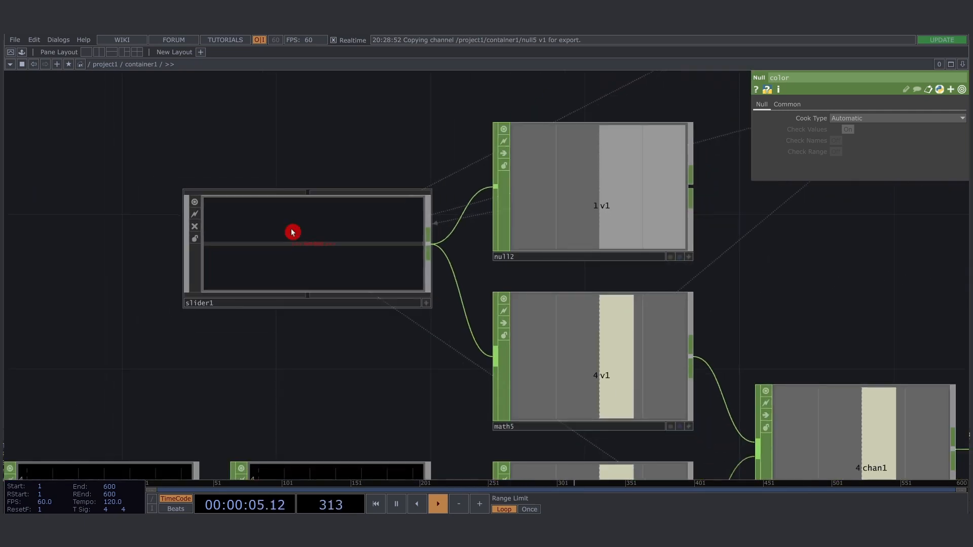
Step: Select the voice recording section, from the keyboard and audio inputs through base0 and replicator2 to vo1, vo2 and vo3, for review
{"action": "scroll", "coordinate": [393, 114], "scroll_direction": "down", "scroll_amount": 6}
{"action": "left_click_drag", "start_coordinate": [401, 246], "coordinate": [464, 35]}
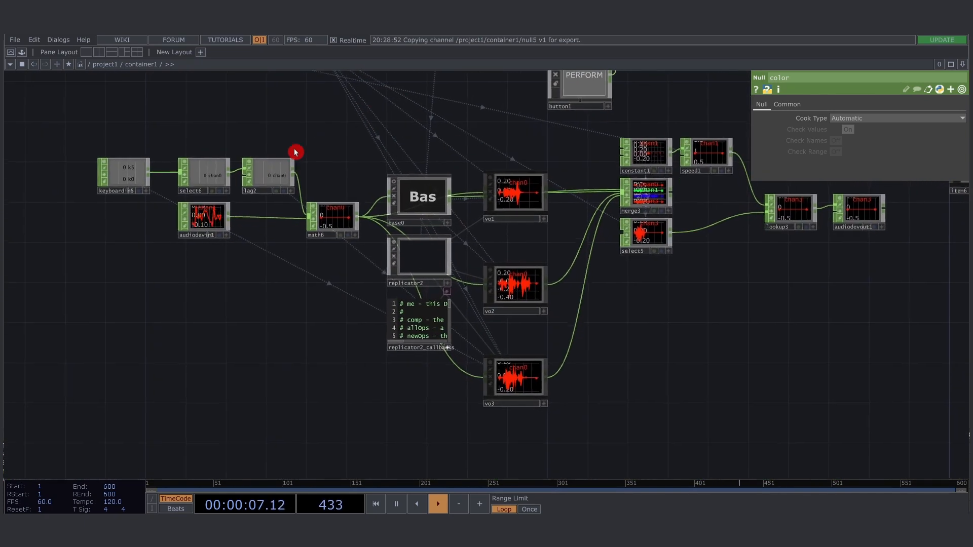
{"action": "scroll", "coordinate": [253, 157], "scroll_direction": "down", "scroll_amount": 3}
{"action": "left_click_drag", "start_coordinate": [347, 134], "coordinate": [298, 199]}
{"action": "right_click_drag", "start_coordinate": [83, 199], "coordinate": [409, 387]}
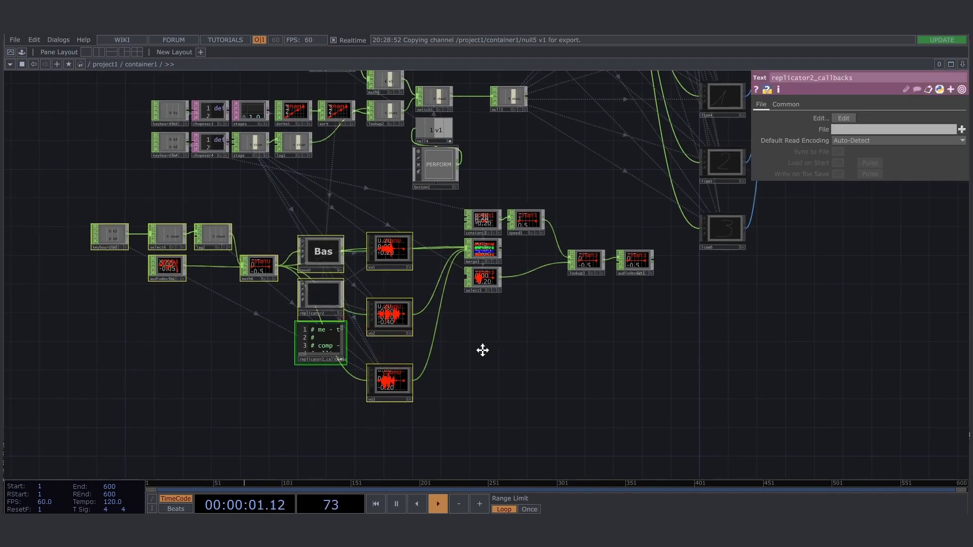
Step: Select the moviefileout1, null5 and REC button2 operators to review the movie export section
{"action": "left_click_drag", "start_coordinate": [482, 350], "coordinate": [387, 367]}
{"action": "scroll", "coordinate": [537, 385], "scroll_direction": "down", "scroll_amount": 4}
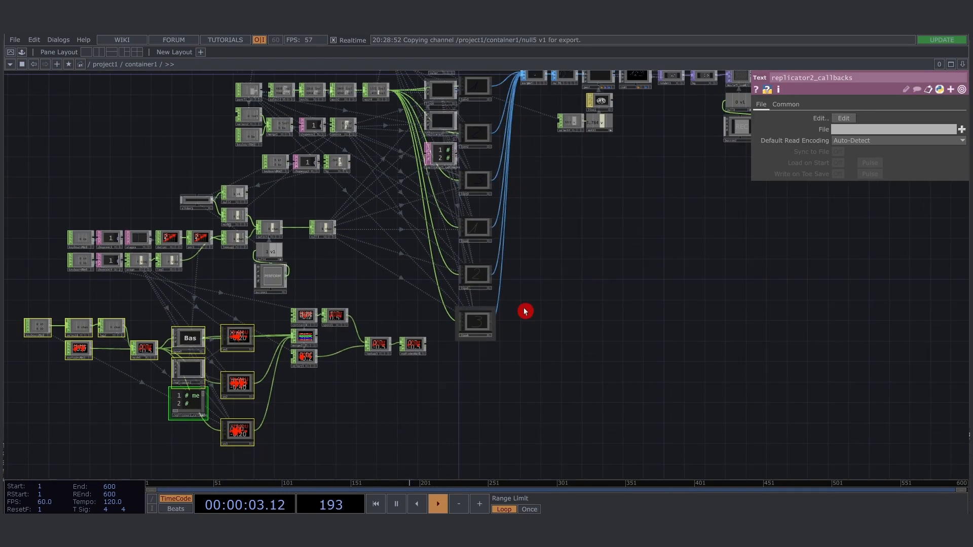
{"action": "left_click_drag", "start_coordinate": [552, 284], "coordinate": [417, 405]}
{"action": "scroll", "coordinate": [639, 269], "scroll_direction": "up", "scroll_amount": 5}
{"action": "left_click_drag", "start_coordinate": [597, 257], "coordinate": [547, 313]}
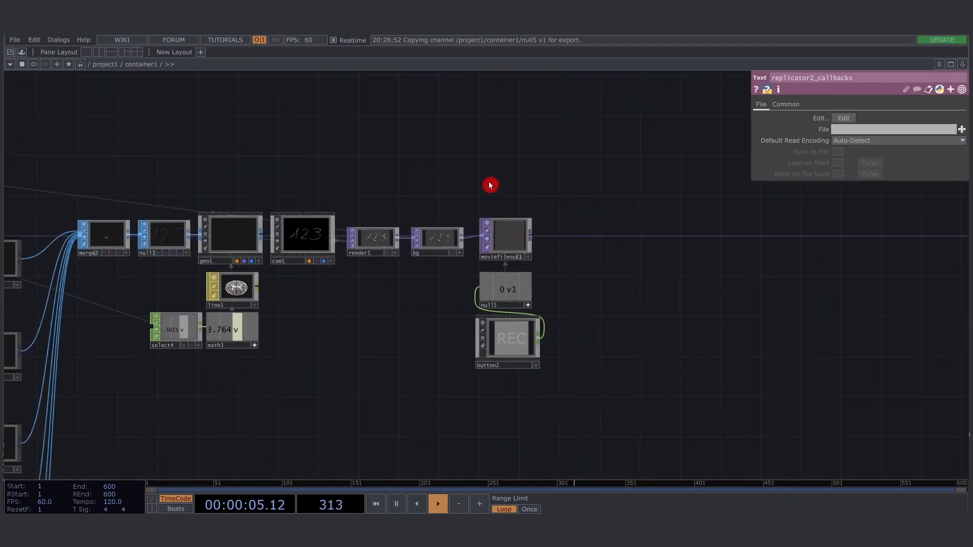
{"action": "right_click_drag", "start_coordinate": [490, 185], "coordinate": [600, 373]}
Step: Review the complete container1 network, from the control and audio chains to the movie output
{"action": "left_click_drag", "start_coordinate": [372, 417], "coordinate": [603, 284]}
{"action": "left_click_drag", "start_coordinate": [397, 359], "coordinate": [545, 287]}
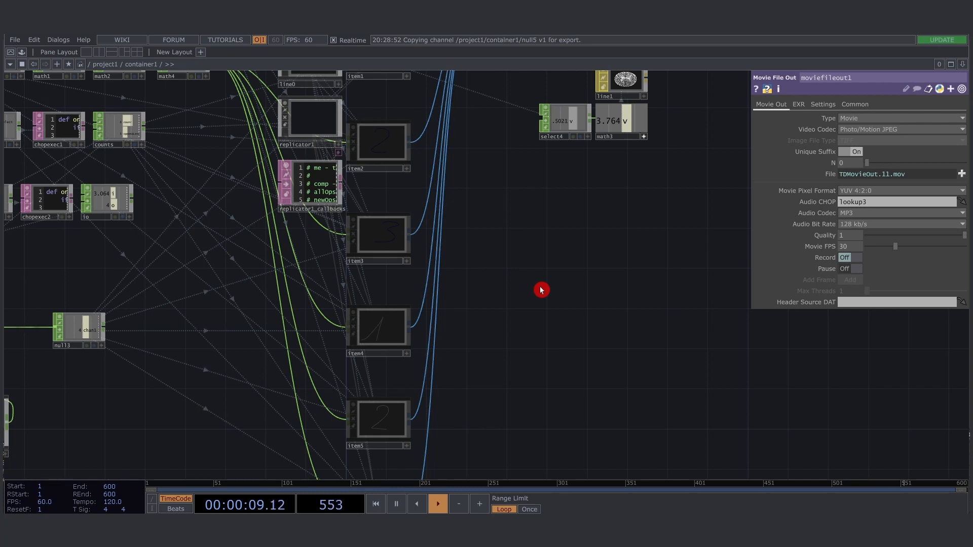
{"action": "scroll", "coordinate": [480, 334], "scroll_direction": "down", "scroll_amount": 5}
{"action": "left_click_drag", "start_coordinate": [551, 319], "coordinate": [609, 300]}
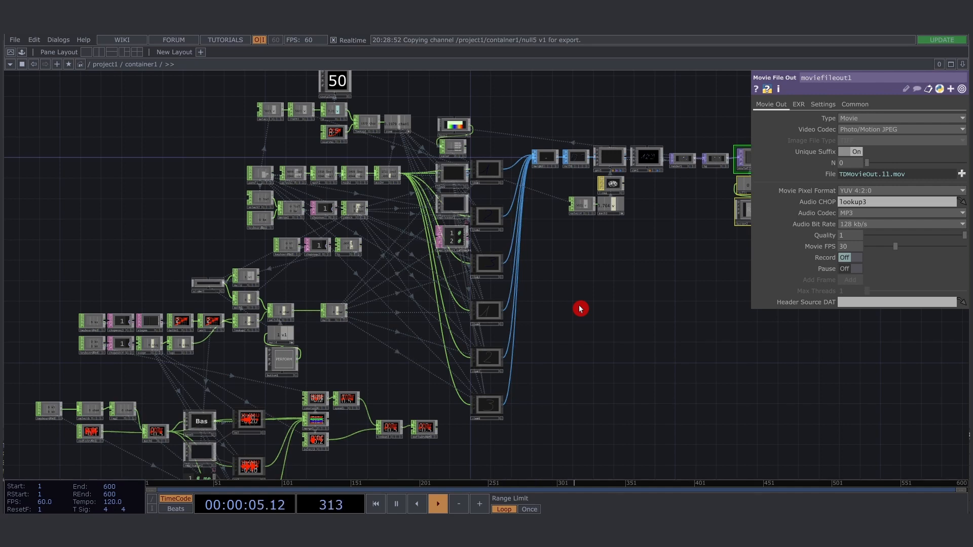
{"action": "scroll", "coordinate": [569, 315], "scroll_direction": "down", "scroll_amount": 4}
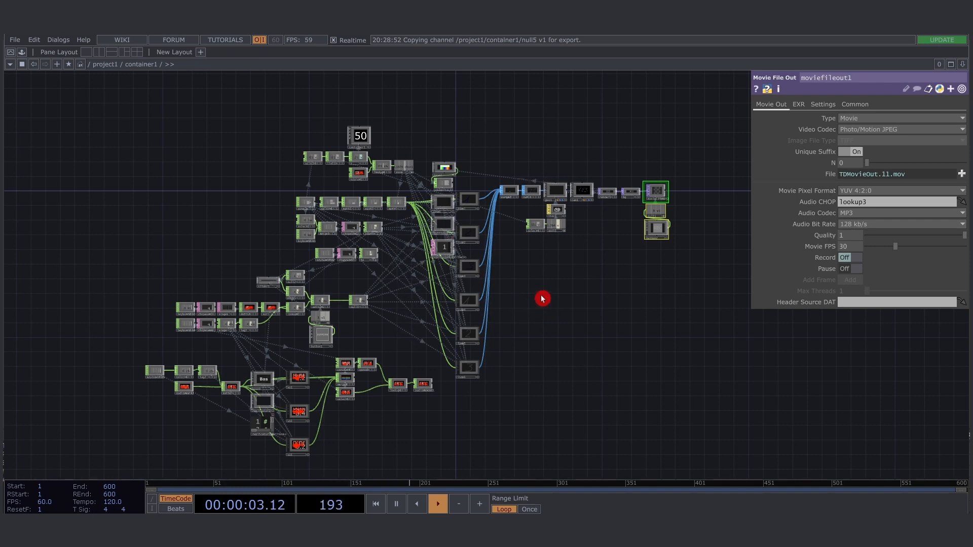
{"action": "left_click_drag", "start_coordinate": [540, 298], "coordinate": [551, 305]}
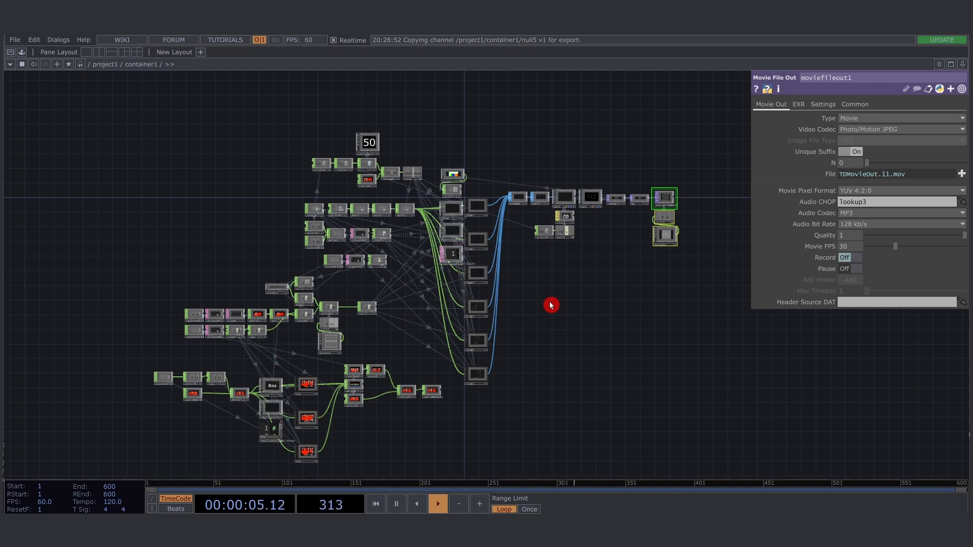
{"action": "left_click_drag", "start_coordinate": [416, 326], "coordinate": [433, 330]}
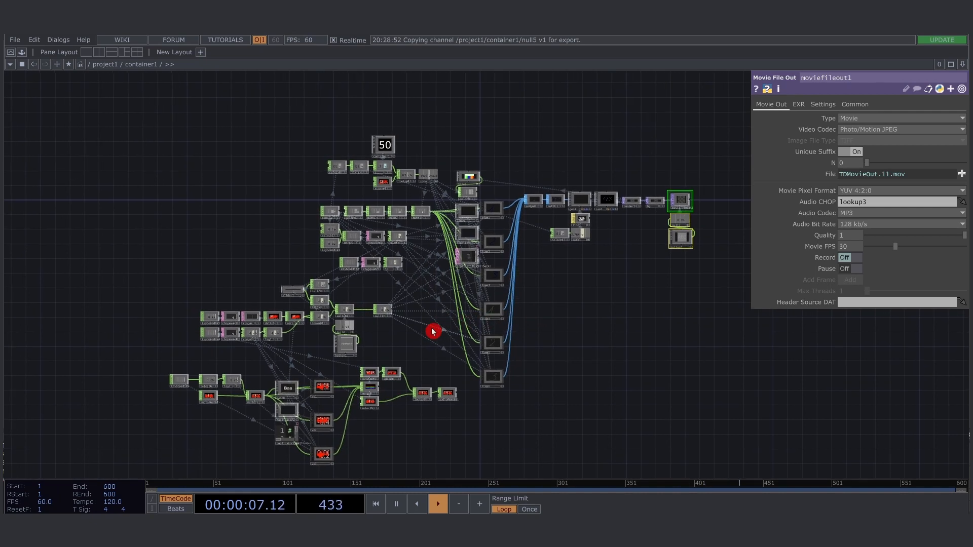